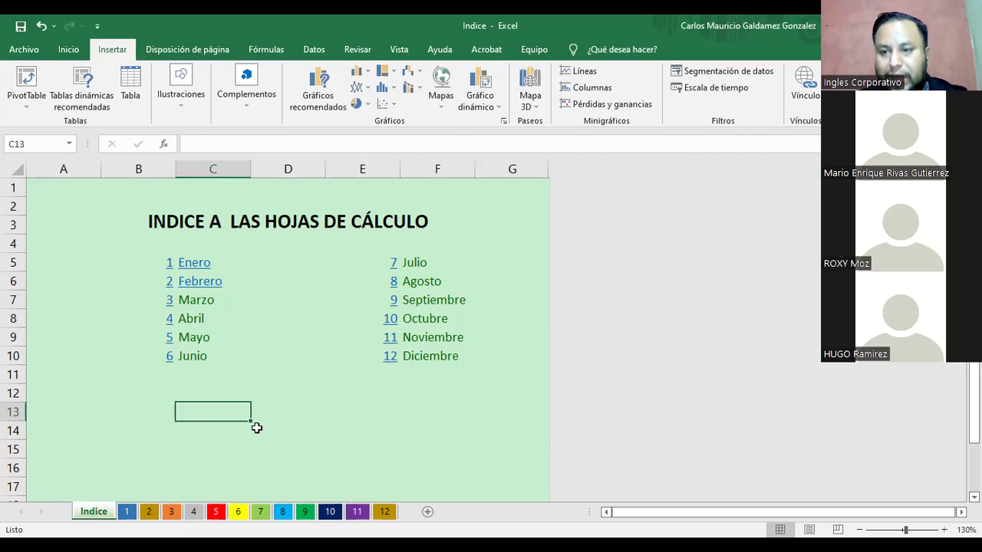
Insert a hyperlink on the Marzo cell that points to sheet 3 of this document
click(202, 301)
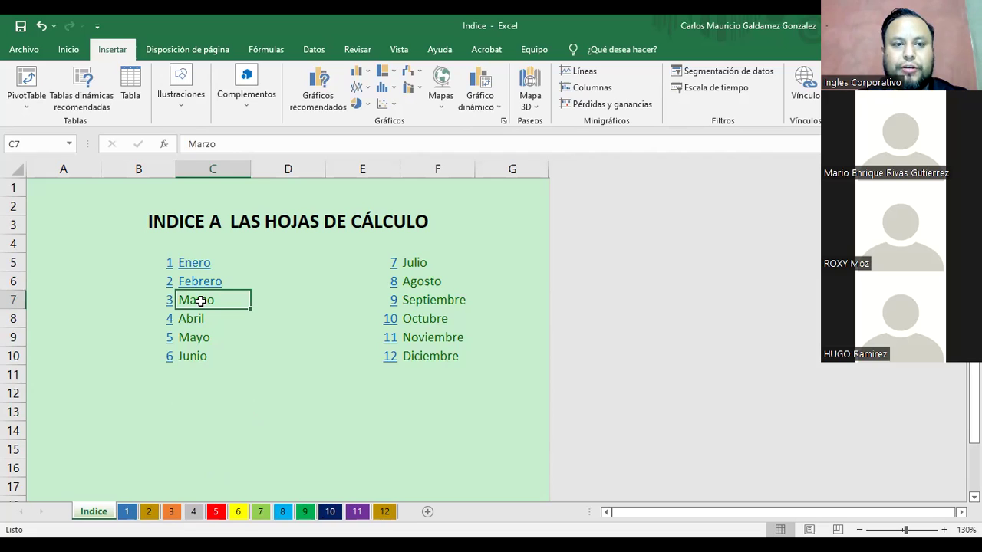
click(805, 86)
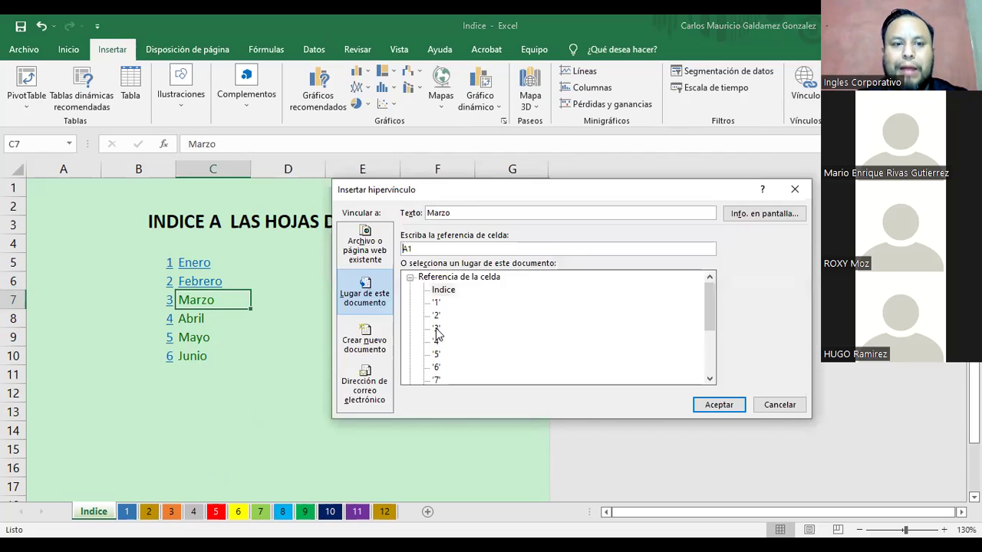
click(436, 330)
click(726, 408)
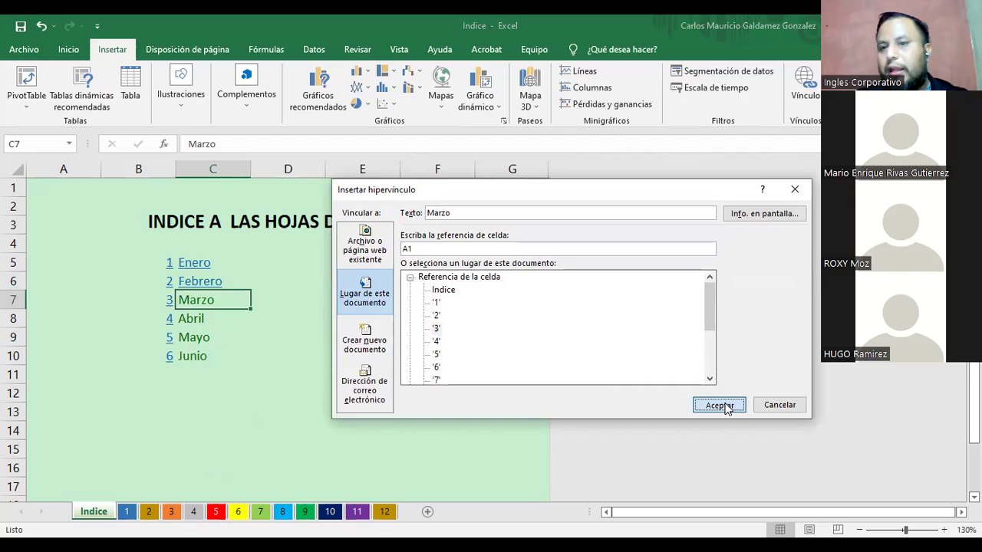
Insert a hyperlink on the Abril cell that points to sheet 4 of this document
click(206, 318)
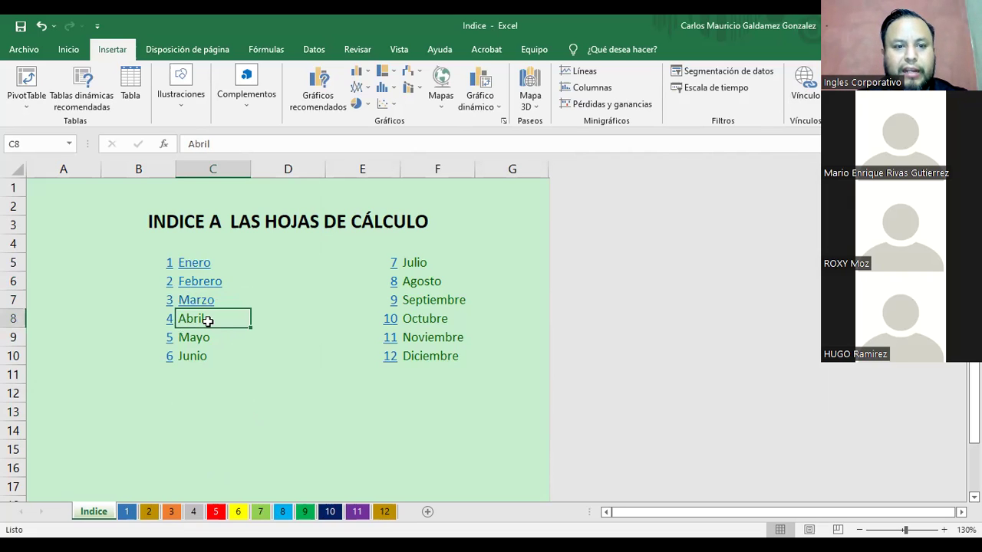
right_click(207, 320)
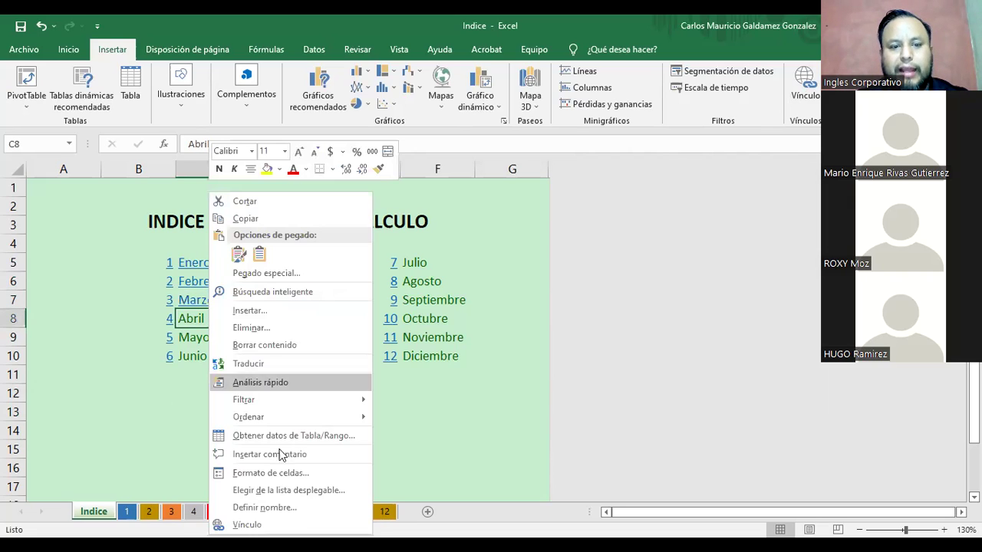
click(178, 459)
click(449, 518)
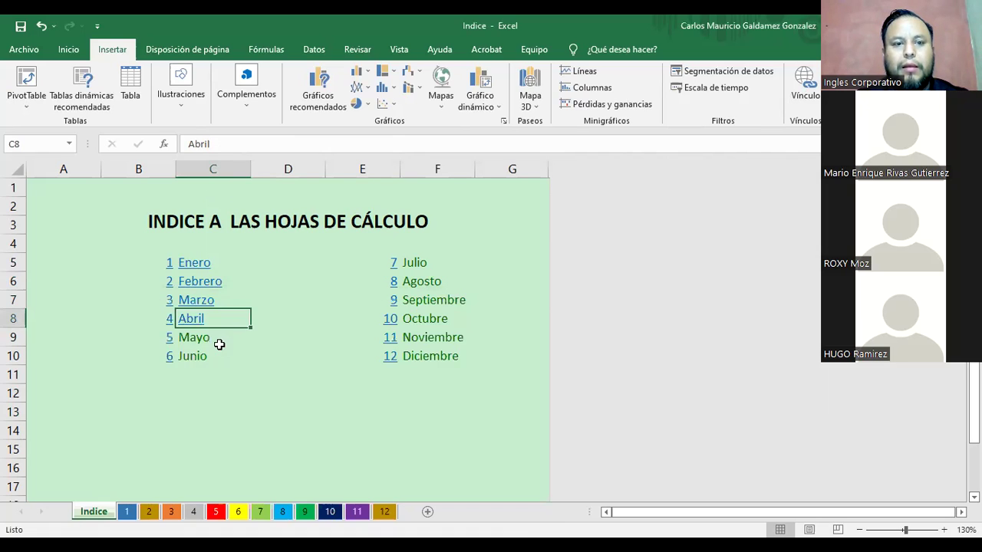
Insert a hyperlink on the Mayo cell that points to sheet 5 of this document
click(218, 343)
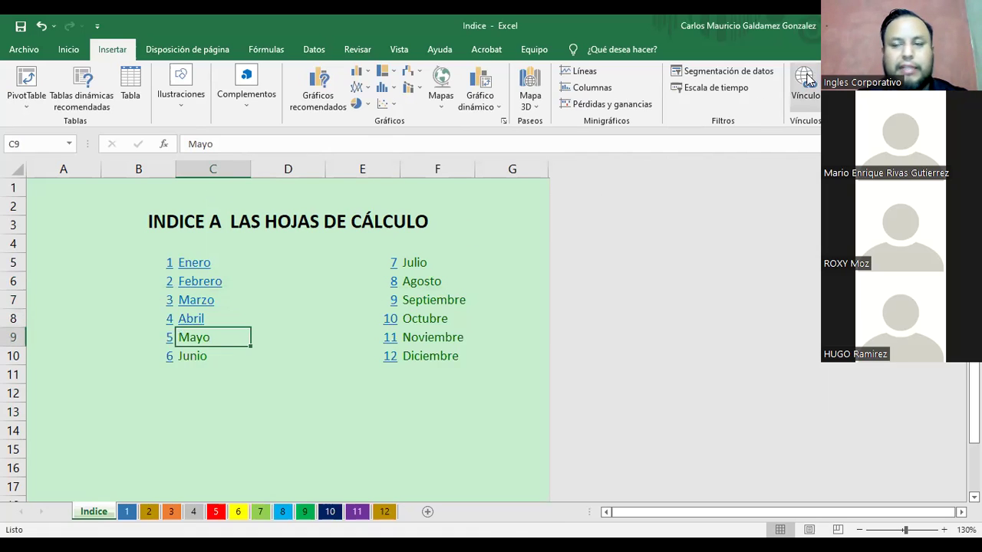
key(ctrl+k)
click(436, 354)
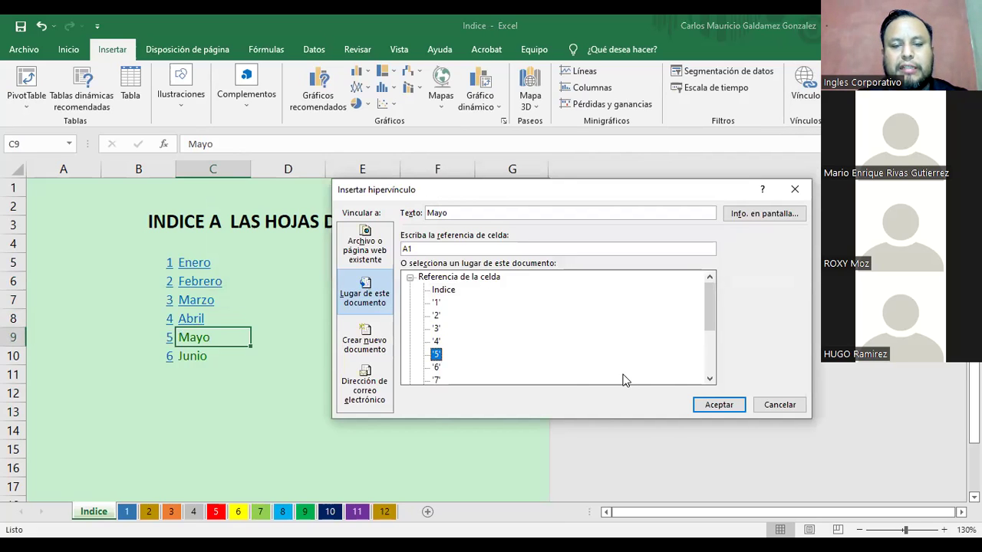
click(719, 404)
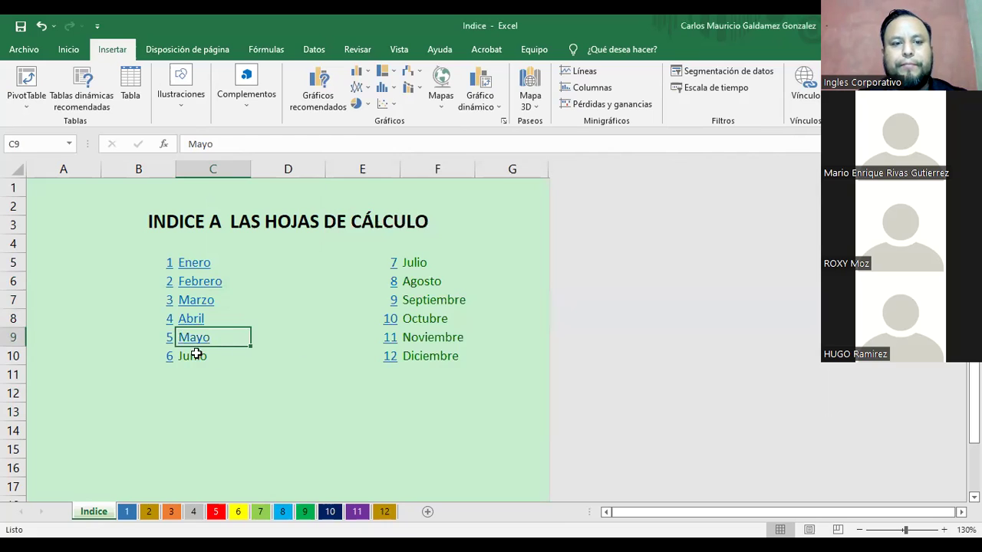
Insert a hyperlink on the Junio cell that points to sheet 6 of this document
click(196, 354)
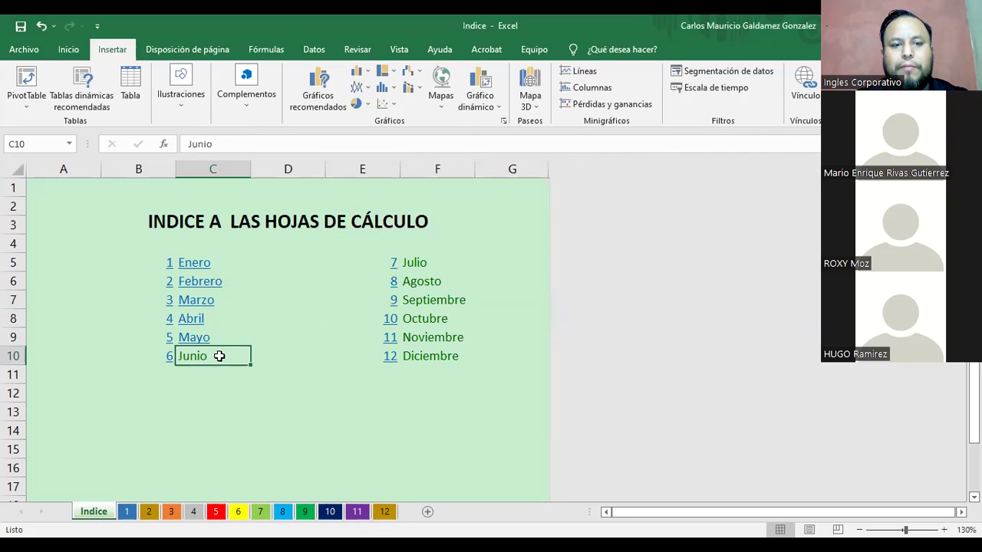
right_click(220, 356)
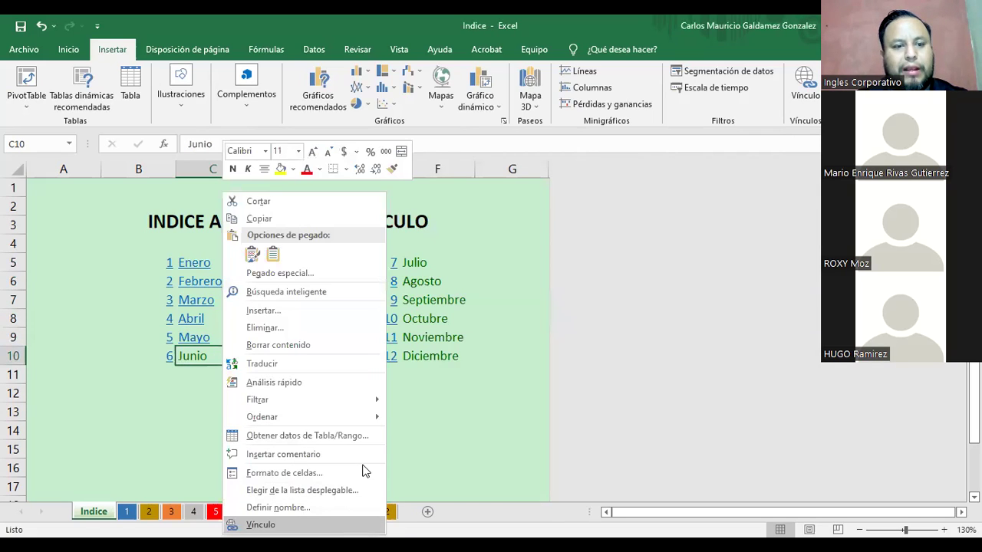
click(261, 524)
click(173, 491)
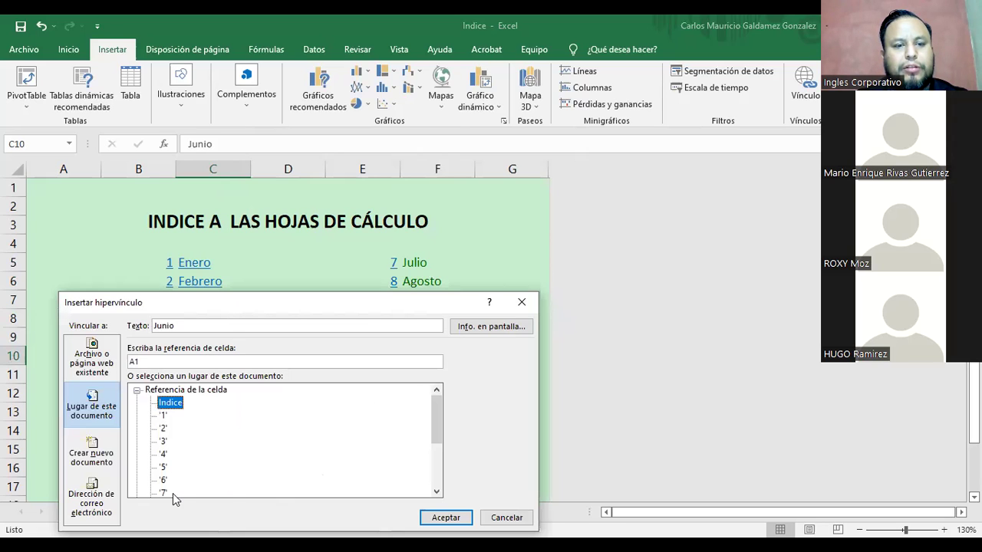
click(163, 480)
click(446, 517)
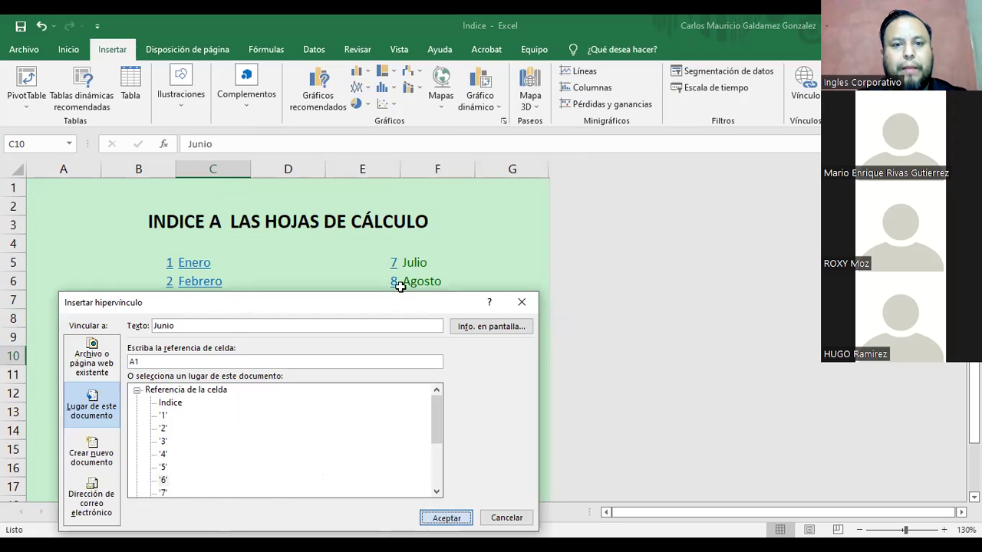
Insert a hyperlink on the Julio cell that points to sheet 7 of this document
click(415, 264)
right_click(415, 264)
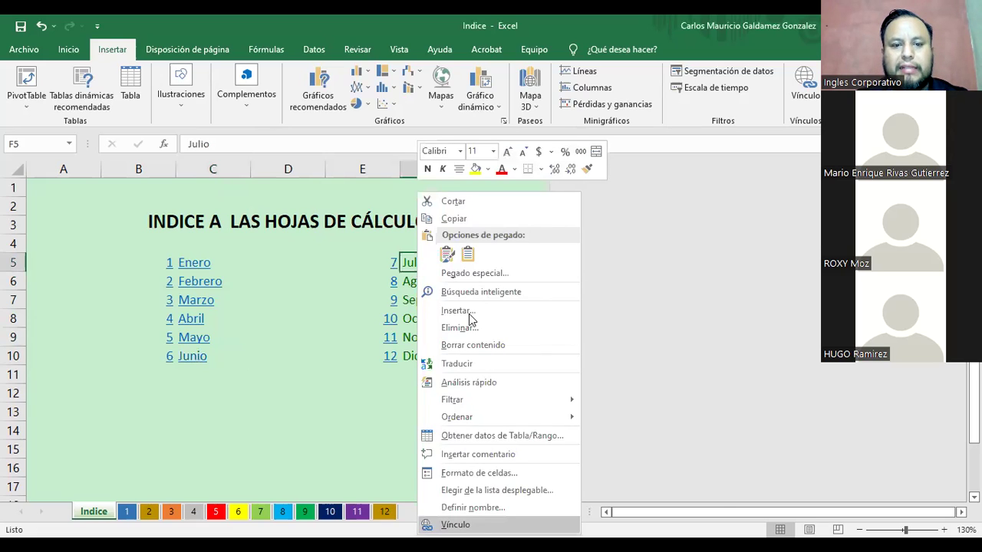
click(455, 524)
click(339, 492)
click(622, 519)
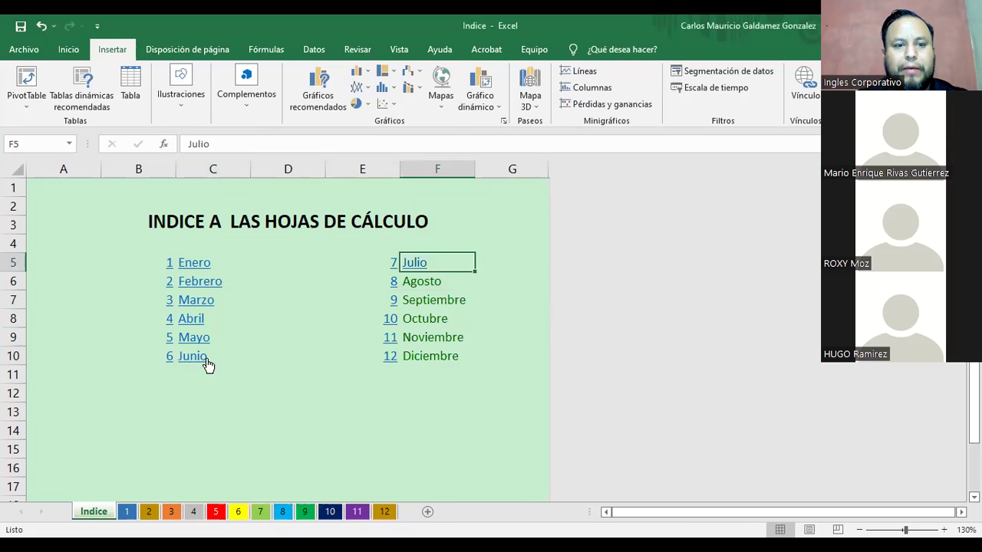
Check which sheet the Junio cell's hyperlink points to
click(219, 357)
click(801, 86)
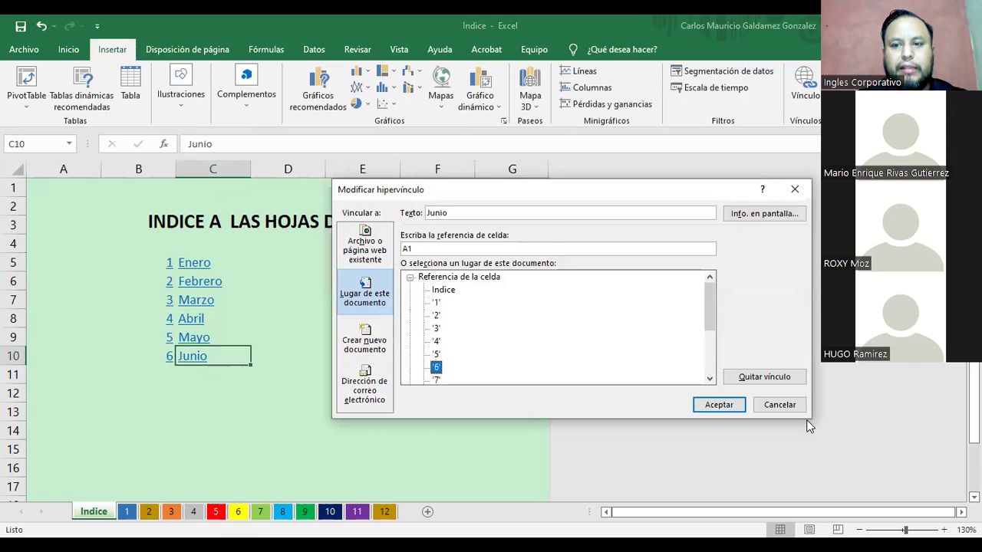
key(Return)
Insert a hyperlink on the Agosto cell that points to sheet 8 of this document
click(441, 282)
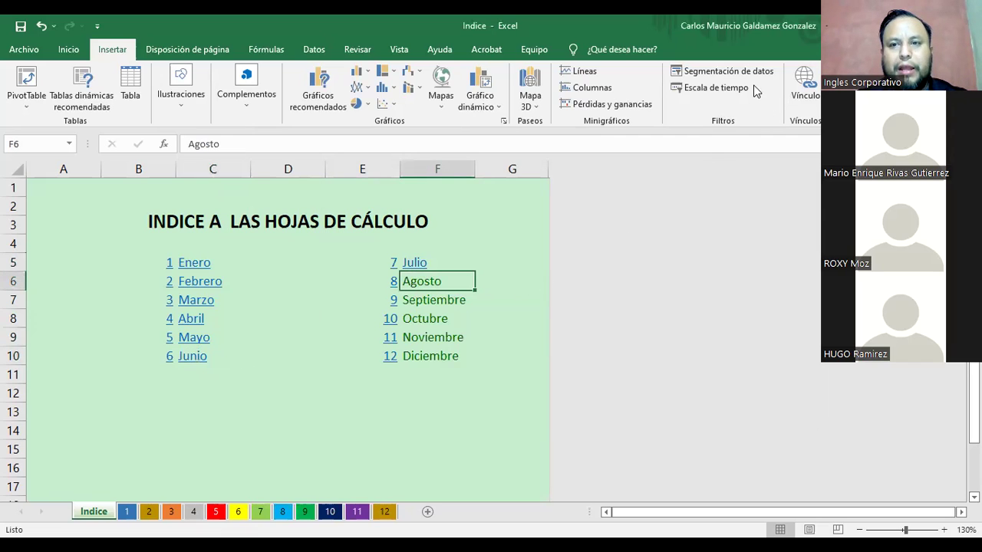
right_click(450, 285)
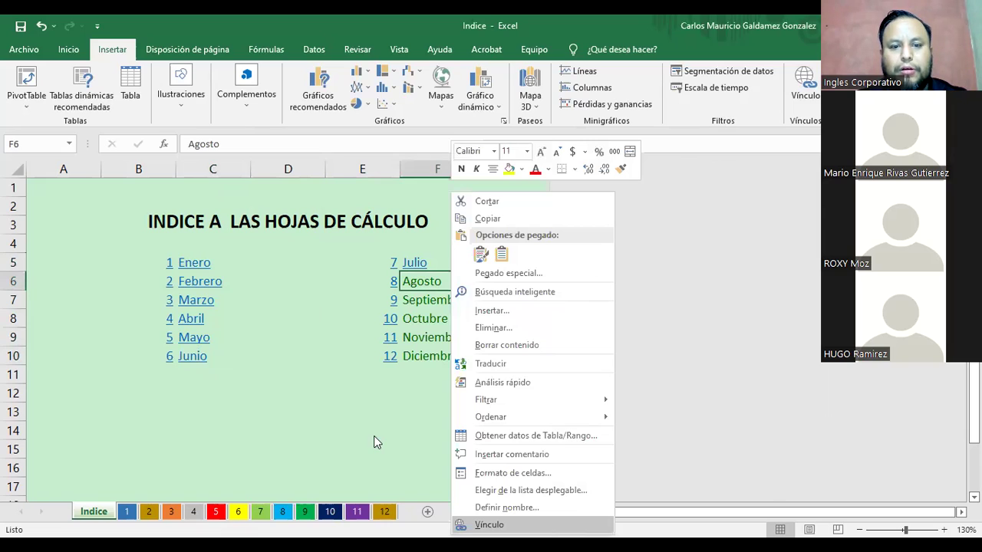
key(Return)
click(385, 468)
click(664, 518)
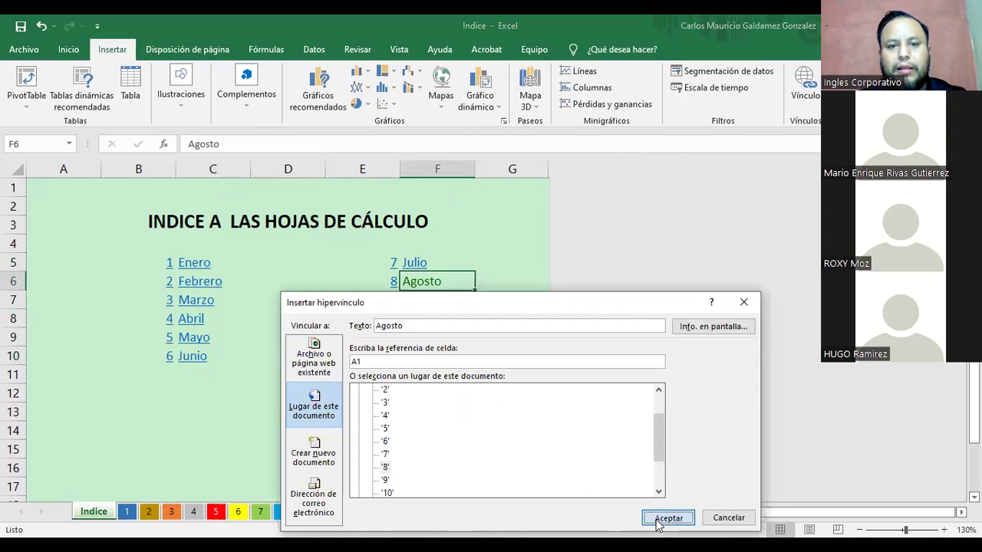
Insert hyperlinks that point the Septiembre cell to sheet 9 and the Octubre cell to sheet 10
click(441, 301)
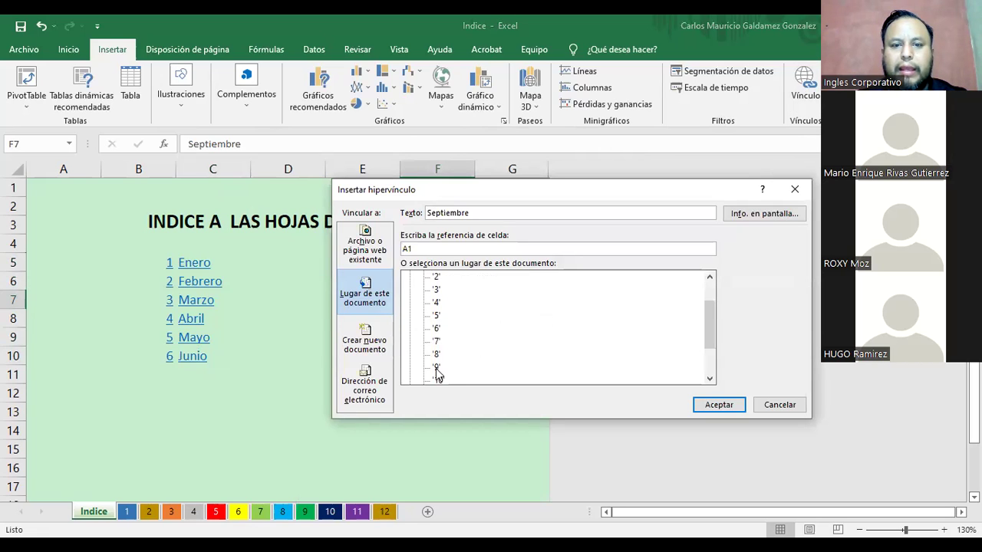
click(728, 409)
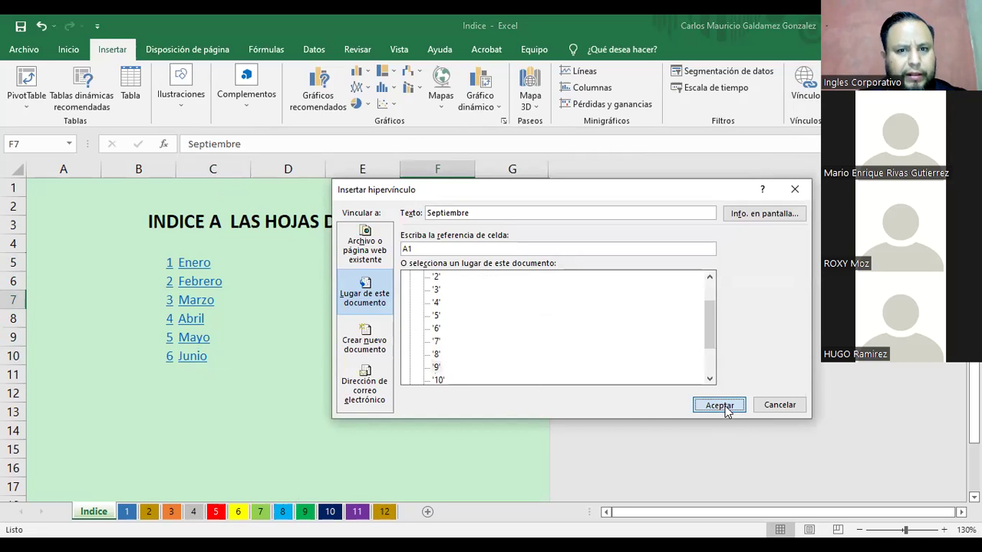
click(415, 320)
click(804, 85)
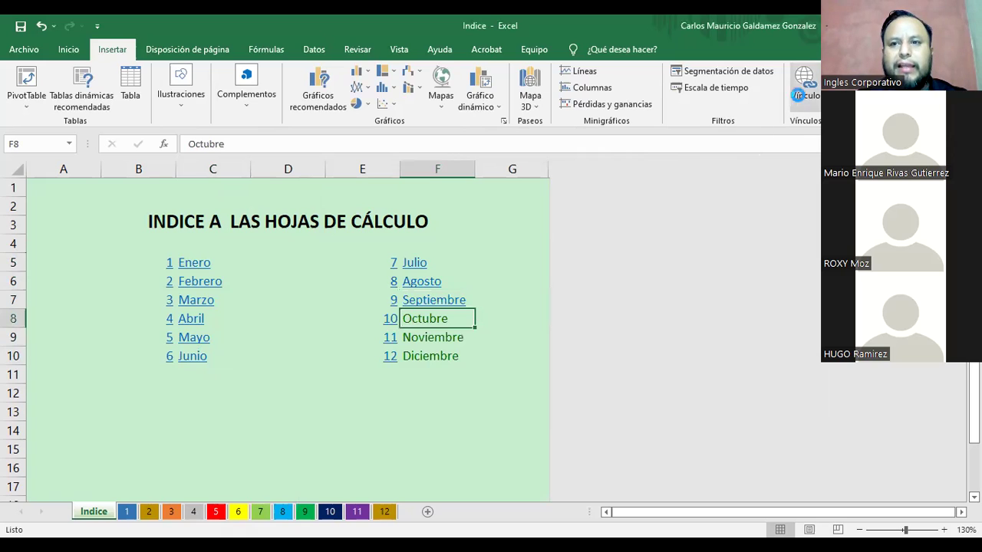
scroll(448, 368, down, 1)
click(437, 341)
click(710, 409)
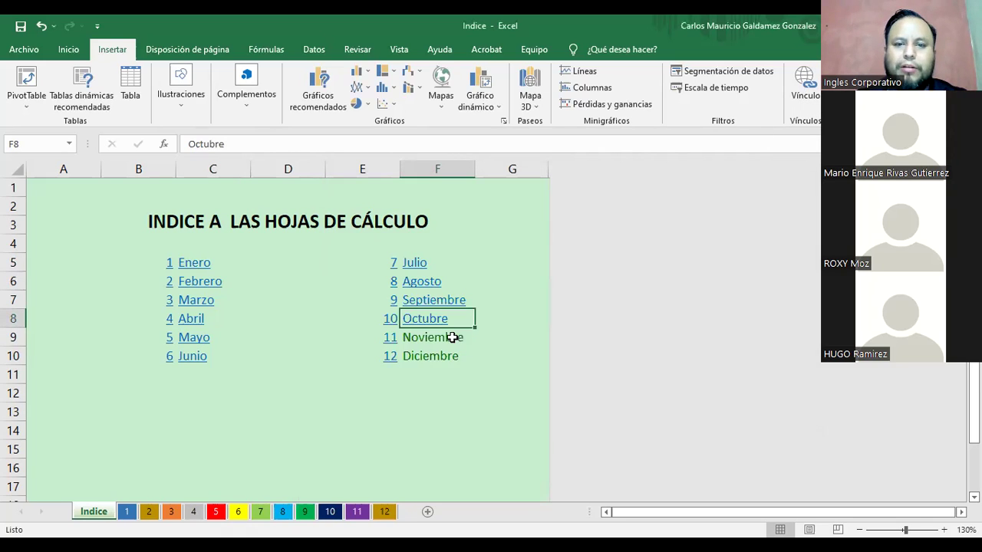
Insert a hyperlink on the Noviembre cell that points to sheet 11 of this document
click(452, 338)
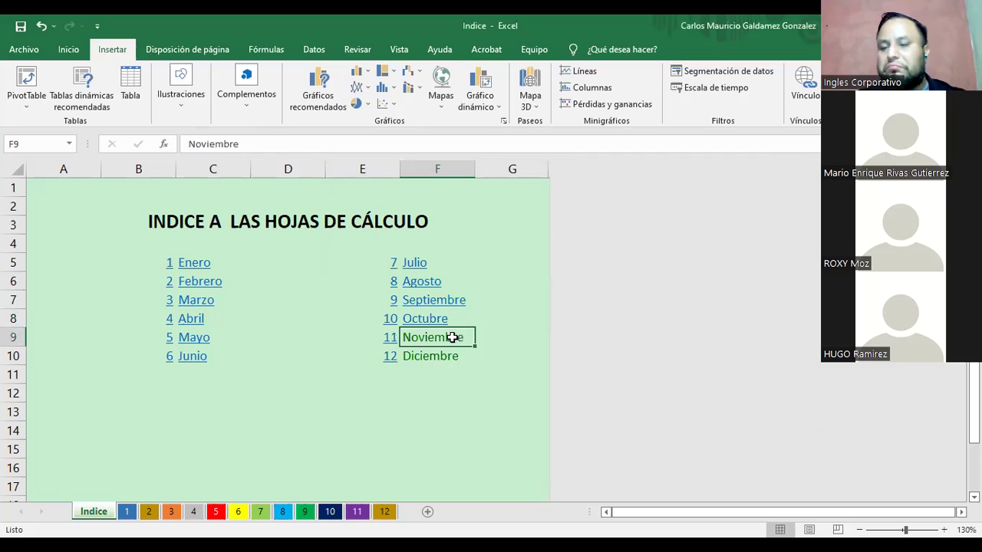
click(806, 86)
scroll(449, 368, down, 1)
click(439, 353)
click(707, 409)
Insert a hyperlink on the Diciembre cell that points to sheet 12 of this document
click(454, 354)
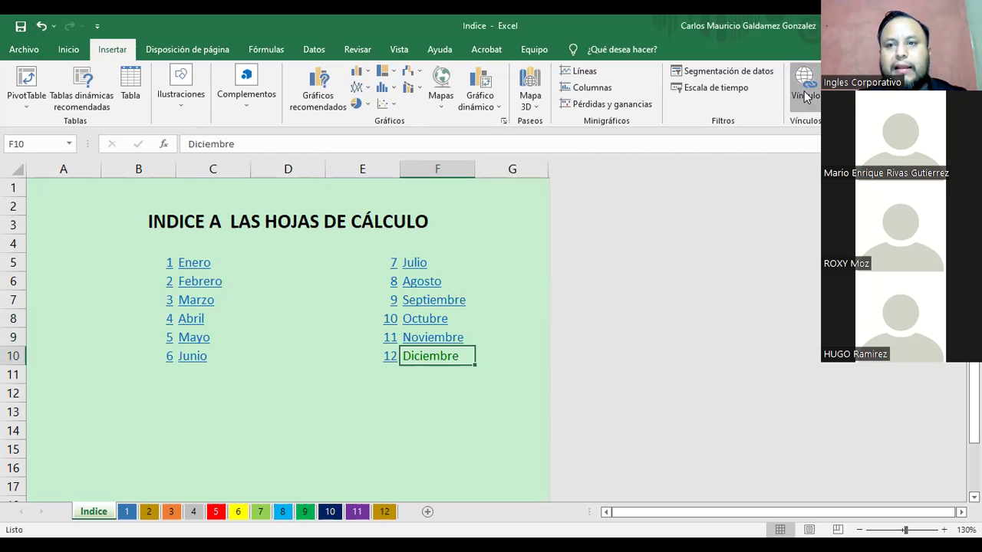
click(795, 106)
click(439, 354)
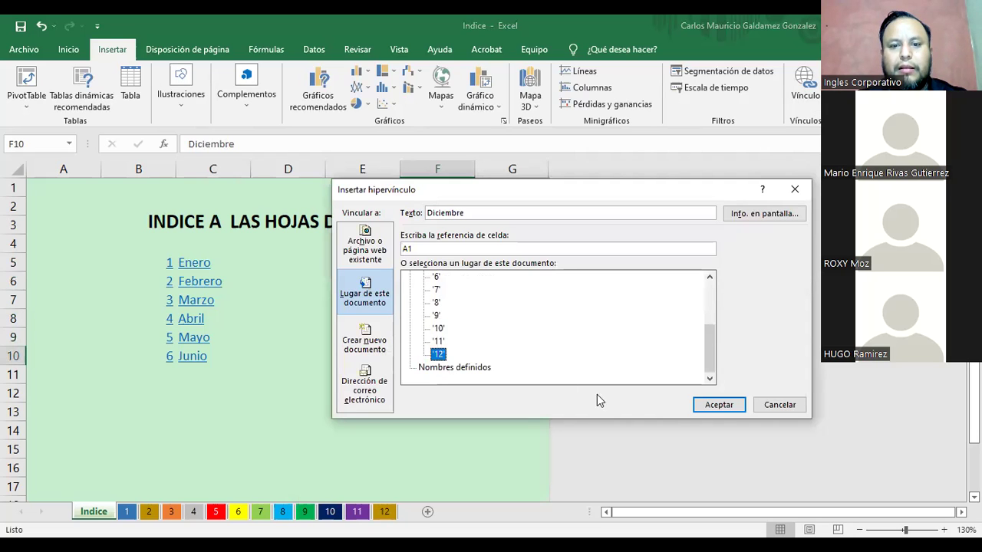
click(707, 407)
click(441, 394)
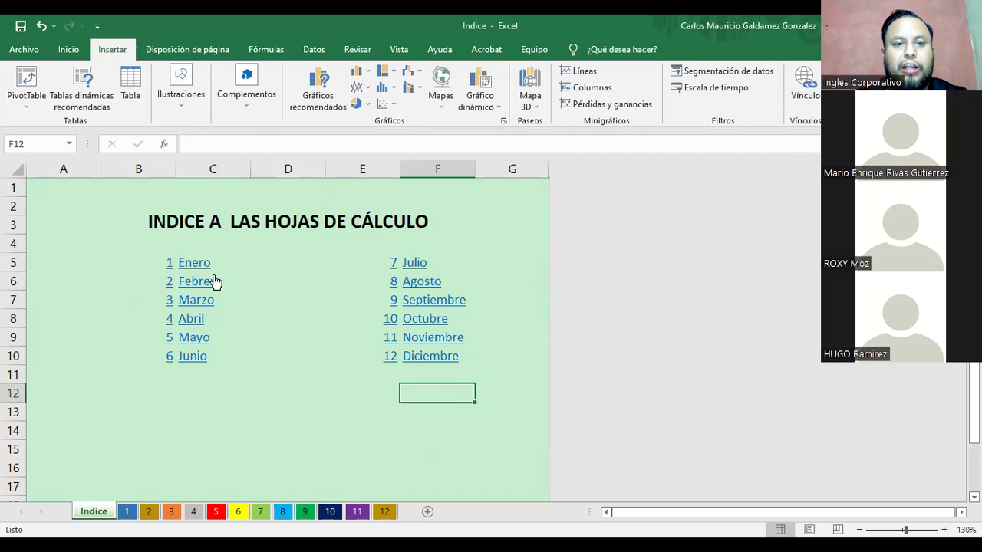
Test the Enero hyperlink, and return to the Indice sheet
click(196, 262)
click(196, 262)
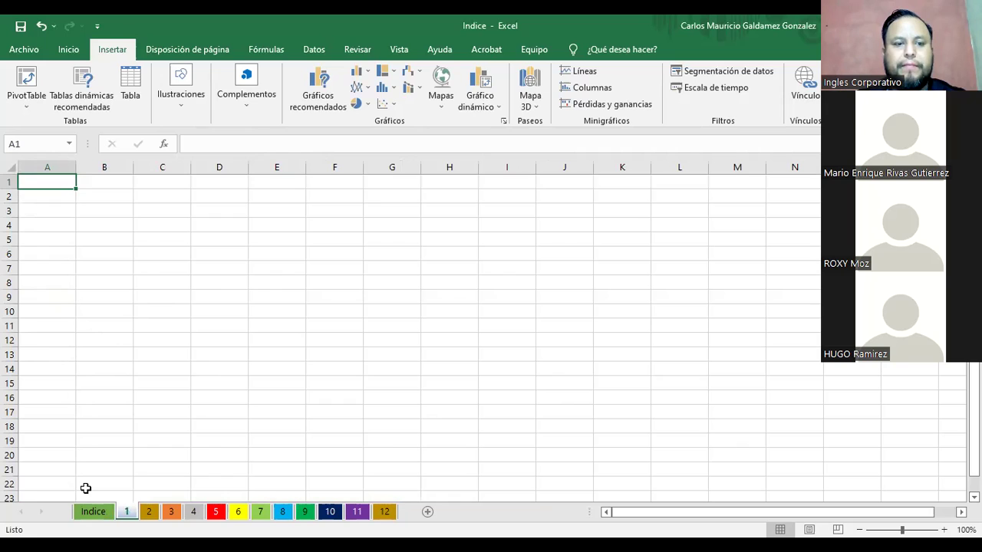
click(91, 517)
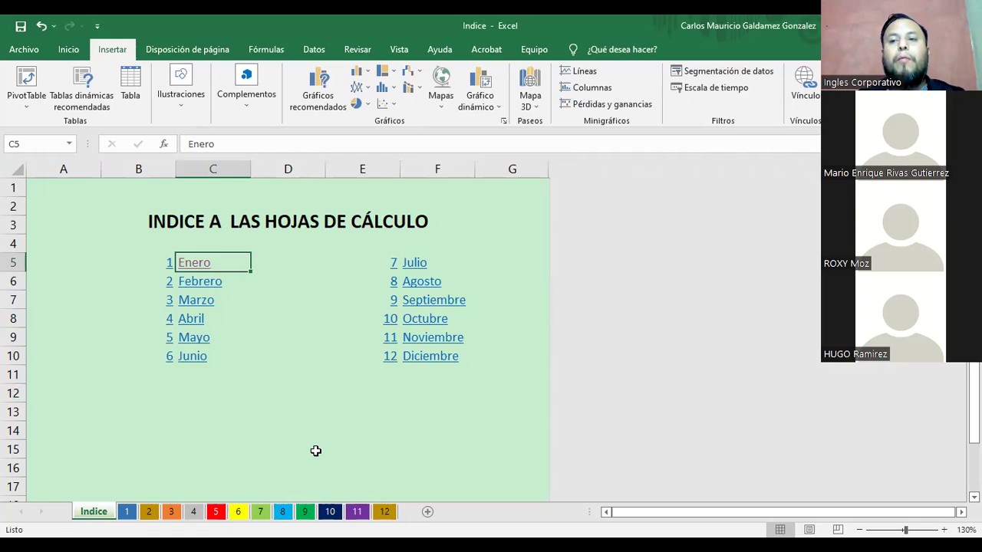
Follow the Enero link to sheet 1, enter "Retornar a Índice" in cell A1 and fit column A to the text
click(198, 267)
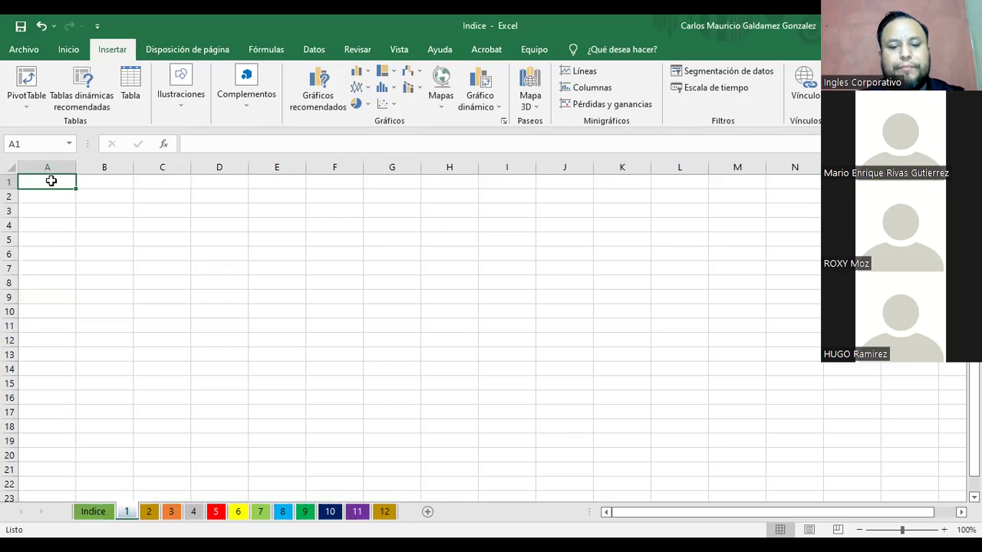
text(Retor)
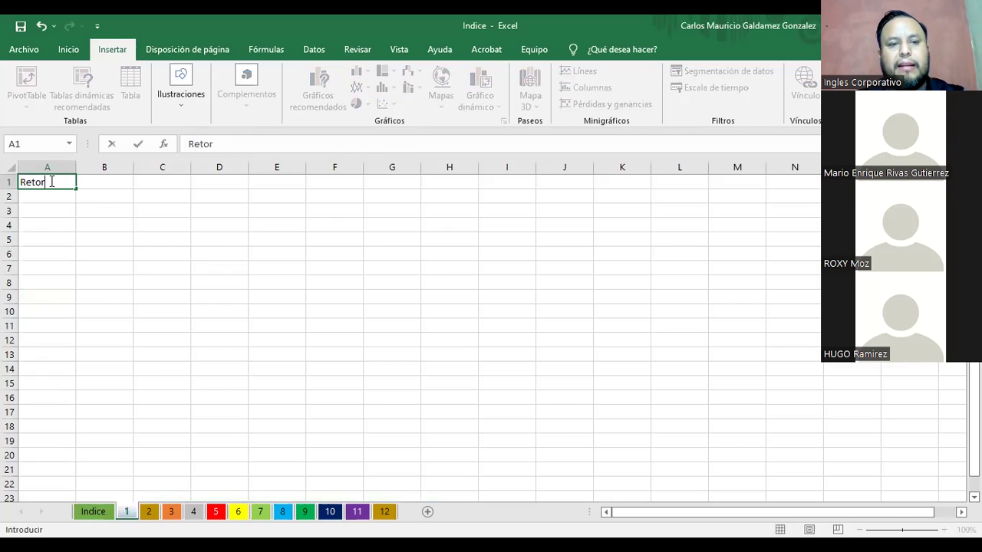
text(nar a)
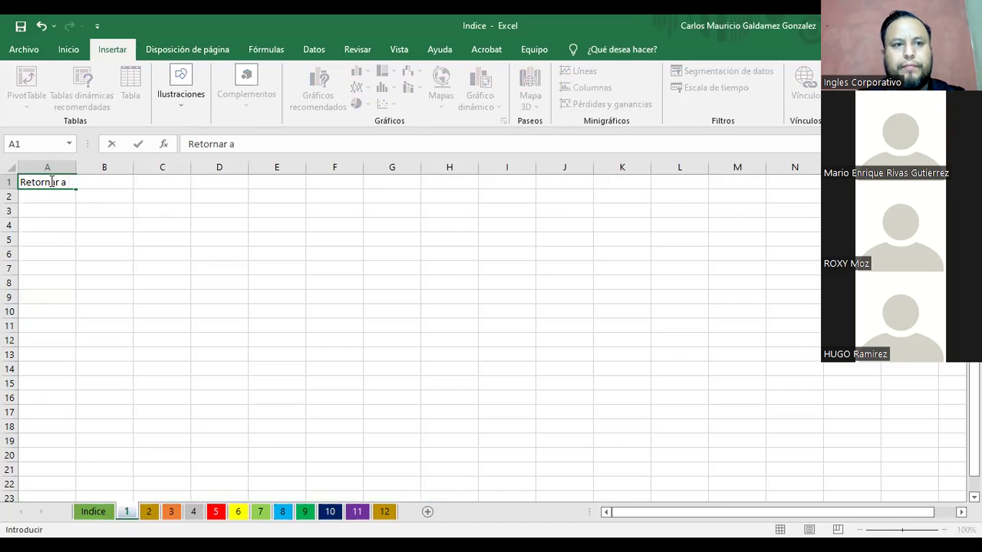
text( Inndice)
key(Return)
click(51, 181)
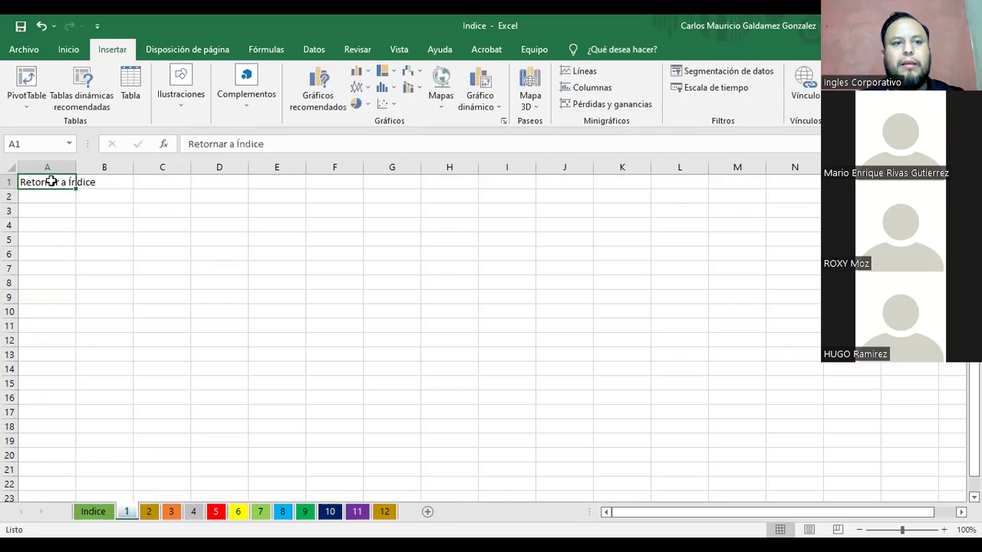
double_click(79, 168)
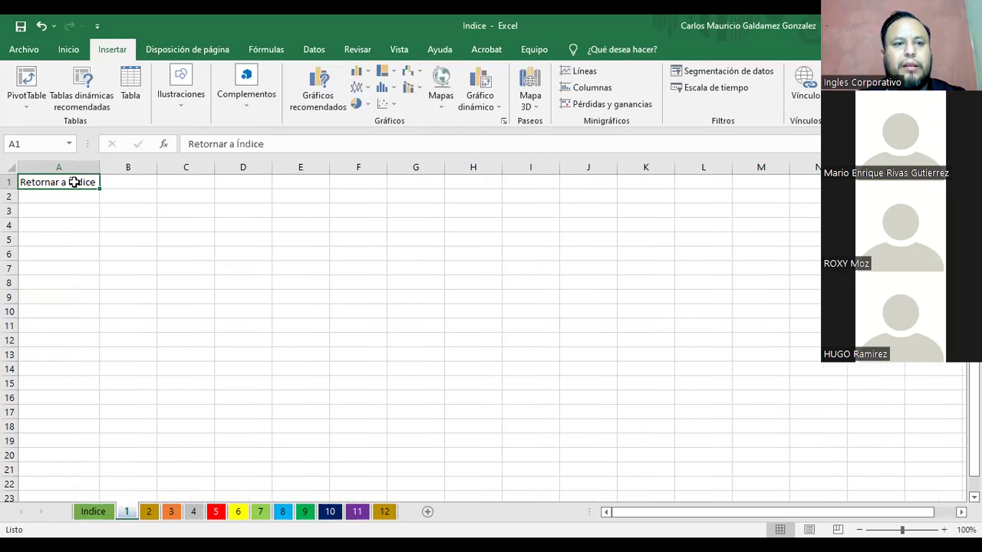
Link cell A1 on sheet 1 to the Indice sheet of this document and test the link
click(802, 88)
click(444, 290)
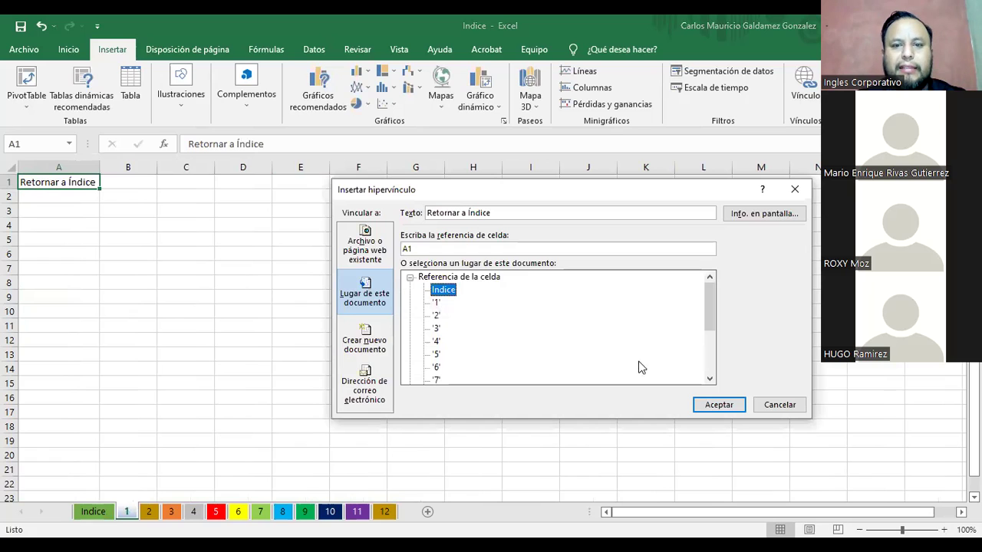
click(709, 404)
click(150, 325)
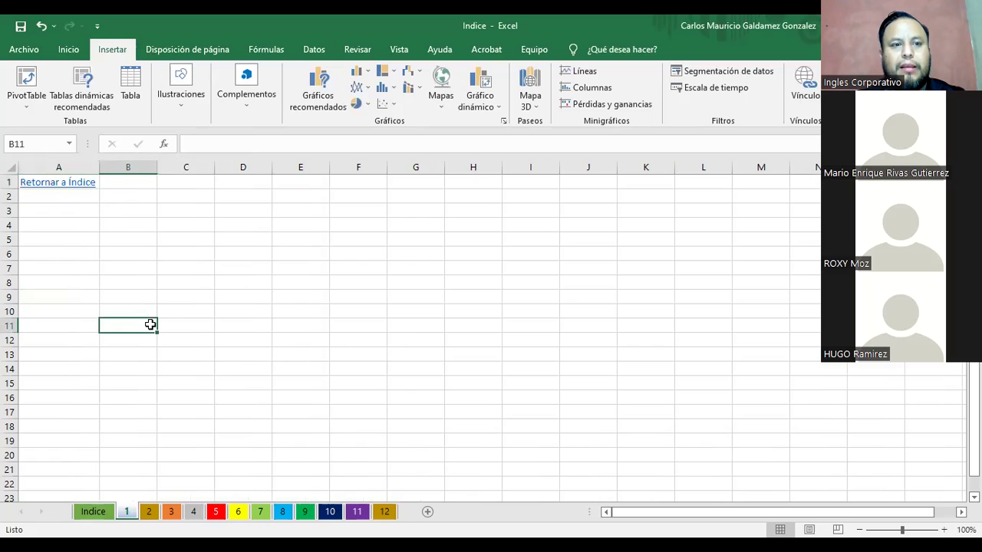
click(76, 183)
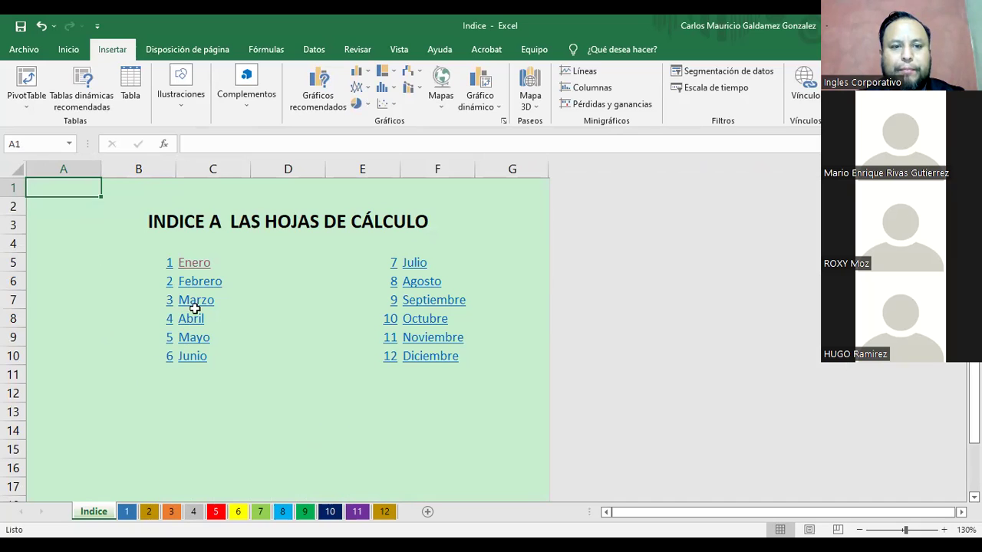
Copy the "Volver al Indice" button from sheet 2 and paste it on sheet 1 in place of the A1 text
click(200, 280)
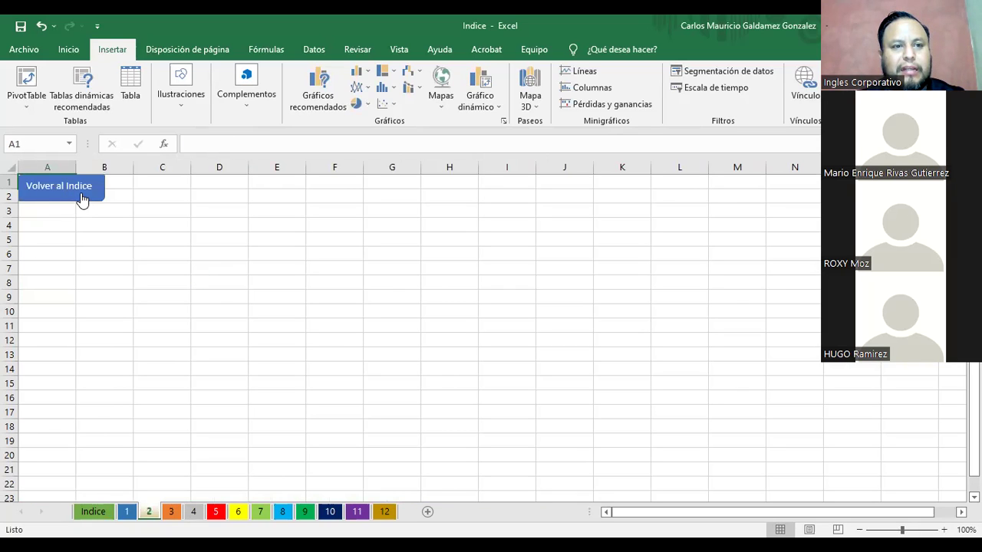
right_click(84, 194)
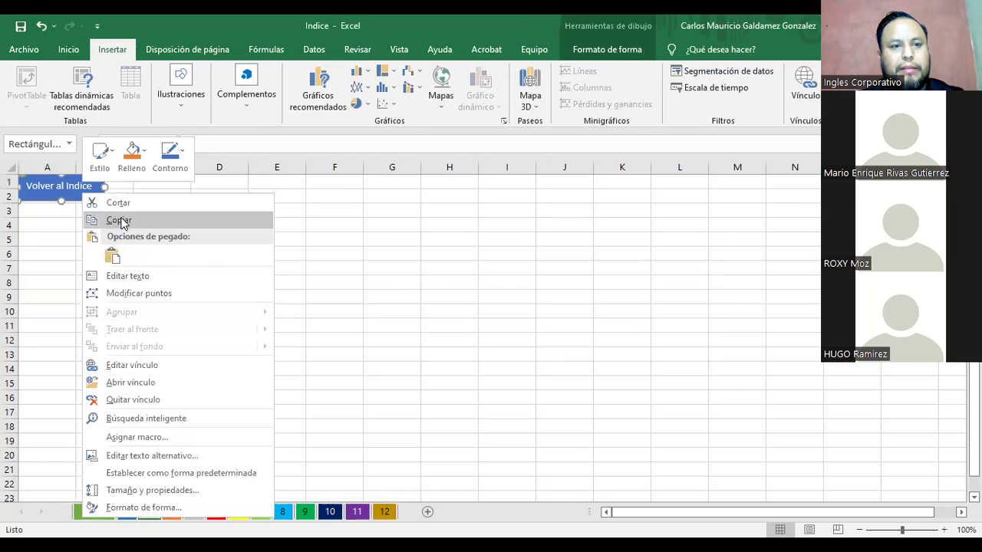
click(121, 221)
click(126, 512)
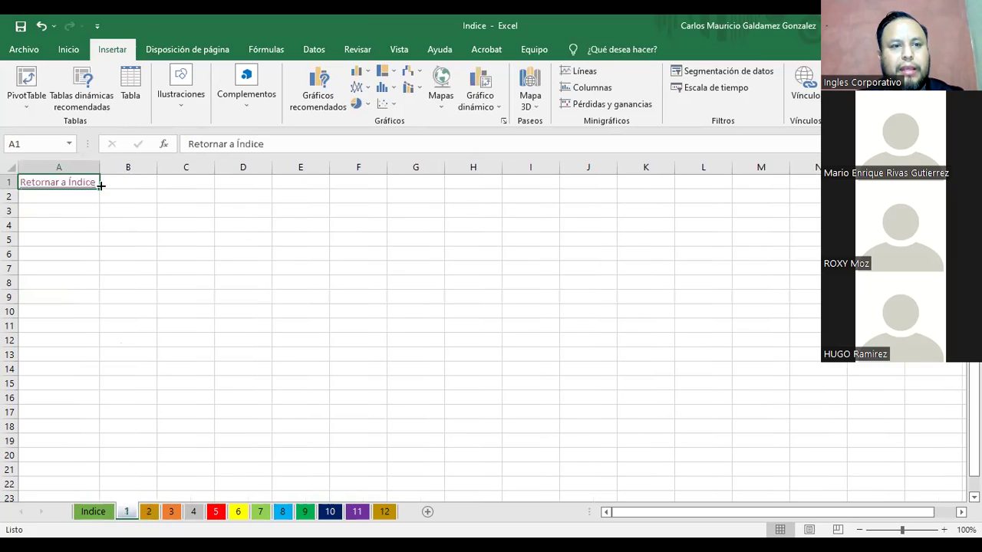
key(Delete)
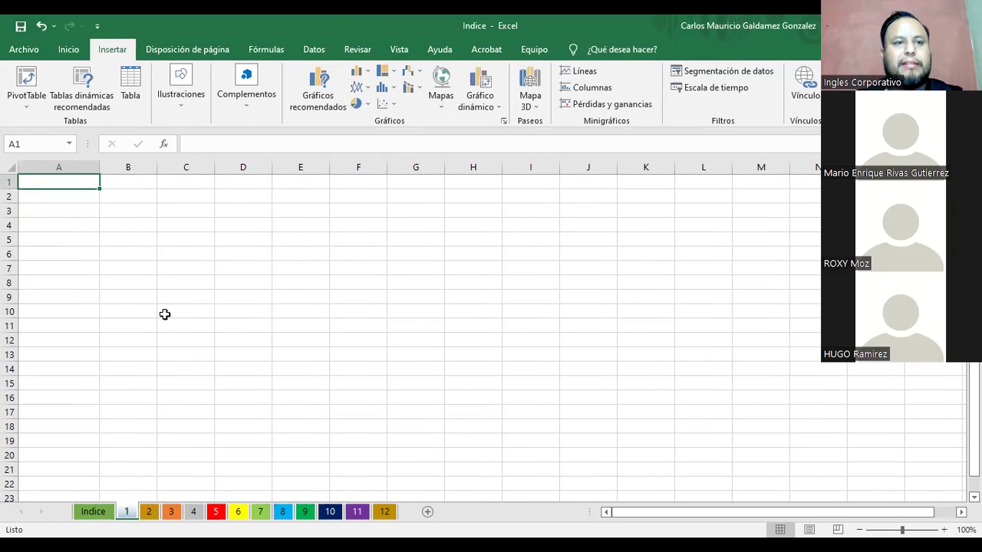
key(ctrl+v)
click(80, 242)
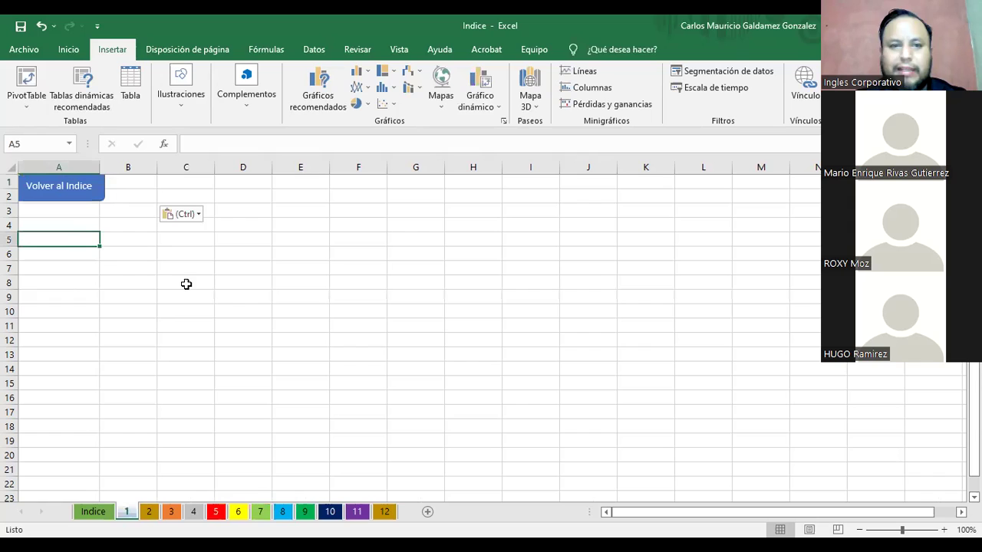
Draw a pentagon block arrow on sheet 1 spanning about cells C6 to F9
click(184, 100)
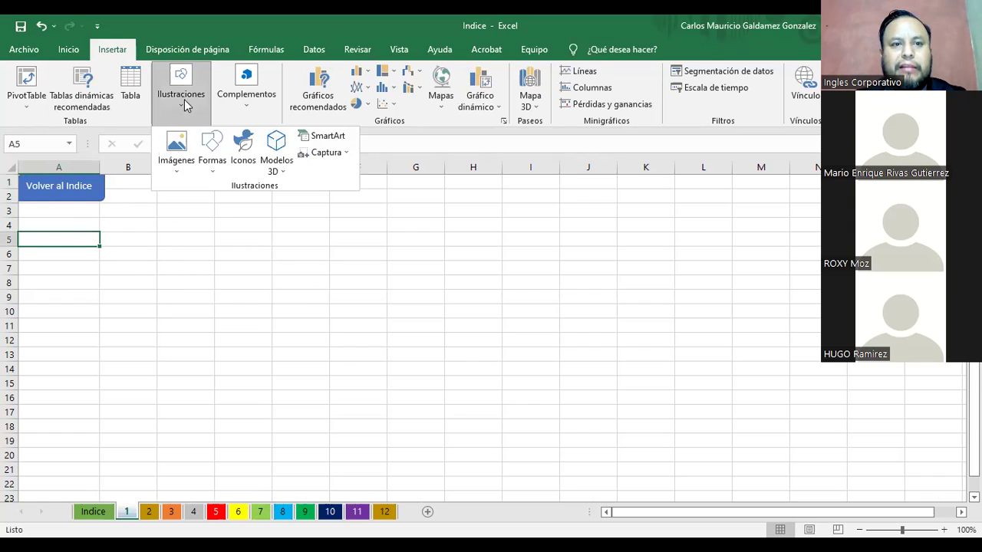
click(216, 162)
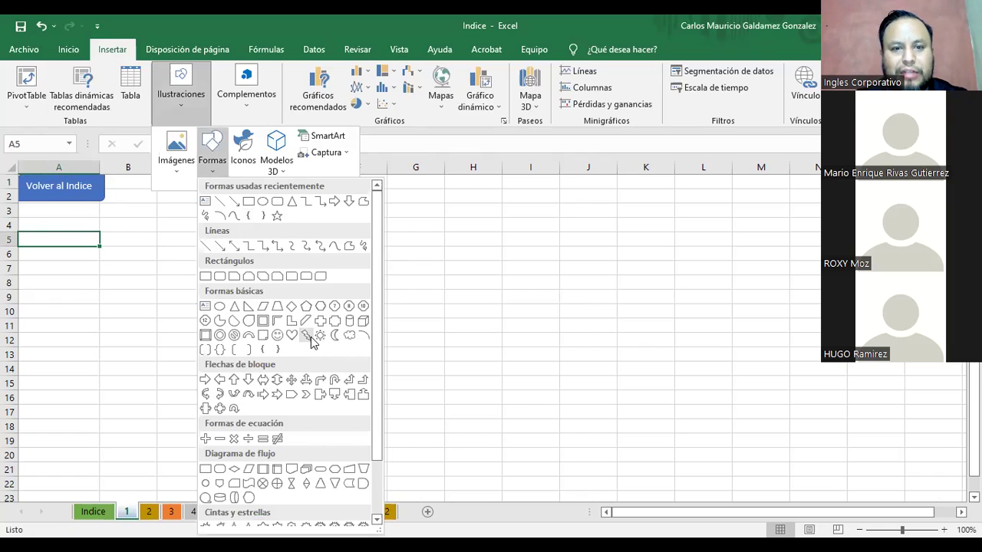
click(290, 400)
drag(198, 248, 349, 307)
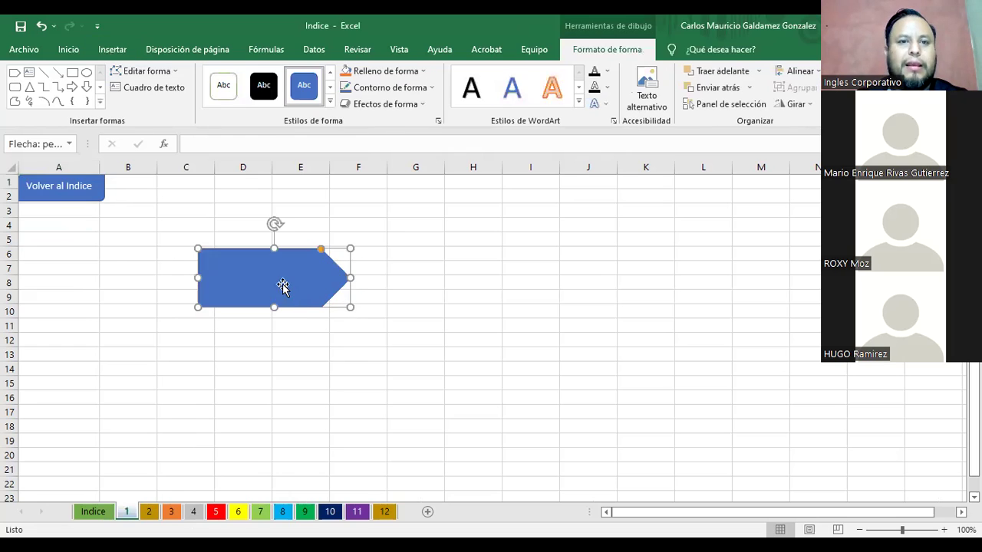
Give the pentagon arrow an orange fill and a red outline, and move it to about cells E2 to G5
click(345, 75)
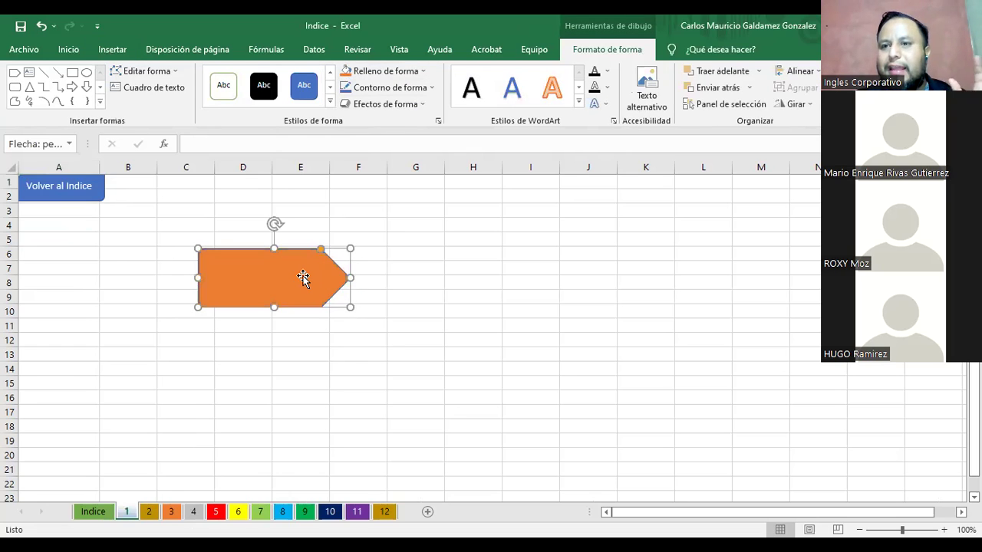
click(367, 87)
click(351, 218)
click(327, 362)
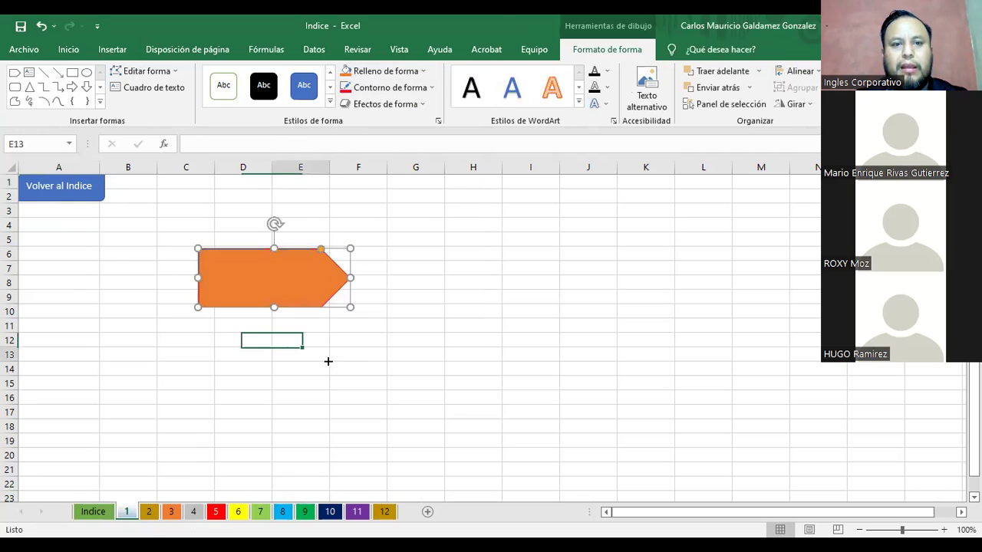
click(289, 287)
drag(284, 281, 361, 223)
click(366, 353)
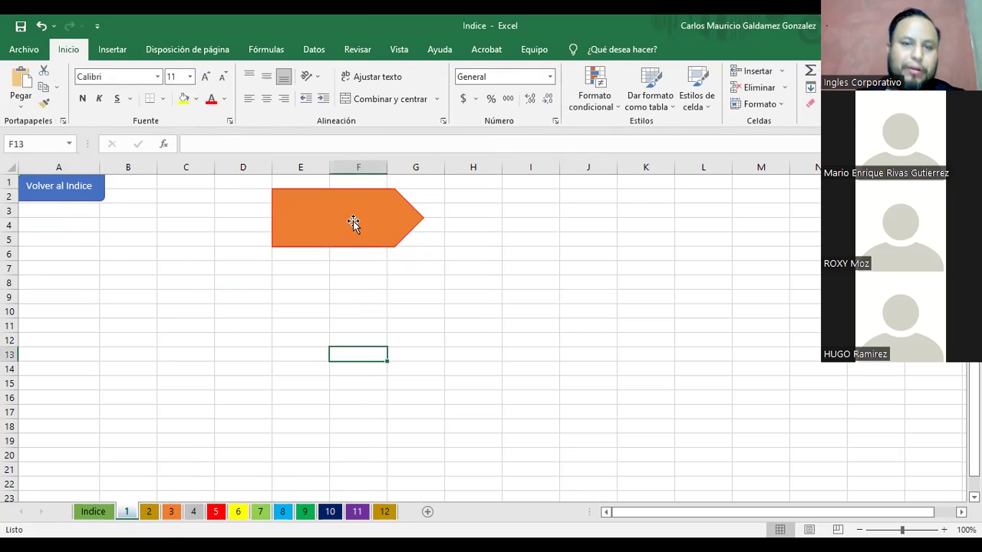
Add the text "Ir a INICIO" inside the orange arrow
click(353, 221)
right_click(353, 221)
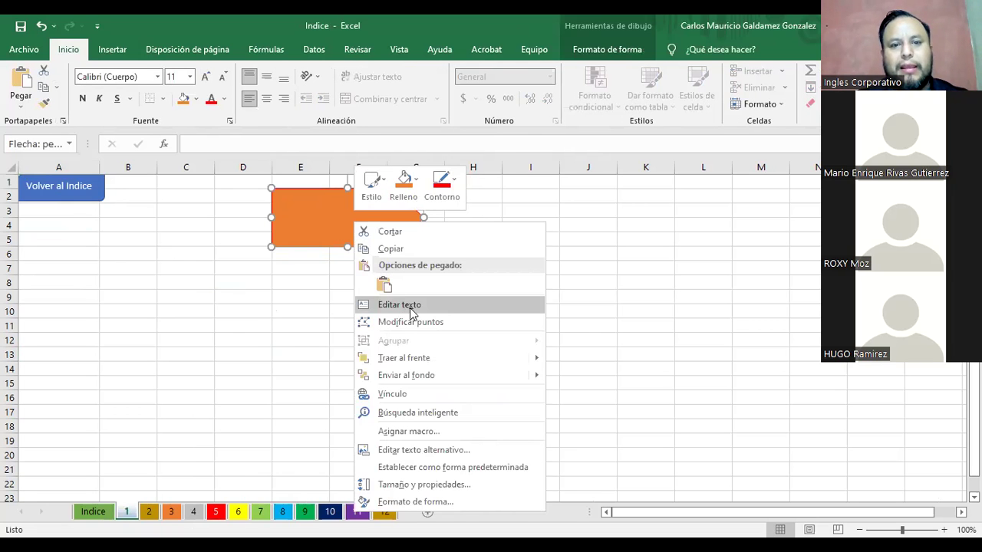
right_click(318, 211)
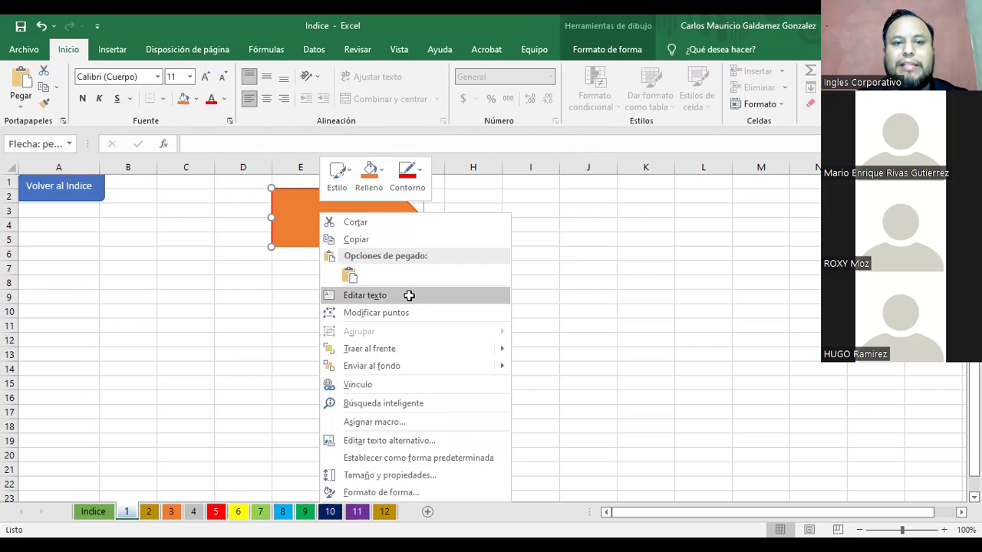
click(409, 295)
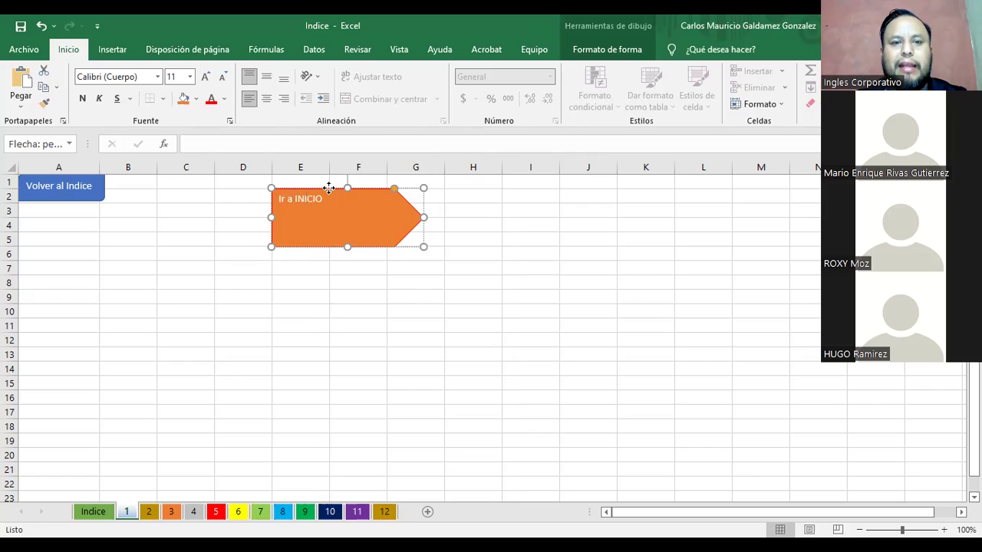
Format the "Ir a INICIO" text as centred, bold and size 20, and shrink the arrow to fit it
click(268, 80)
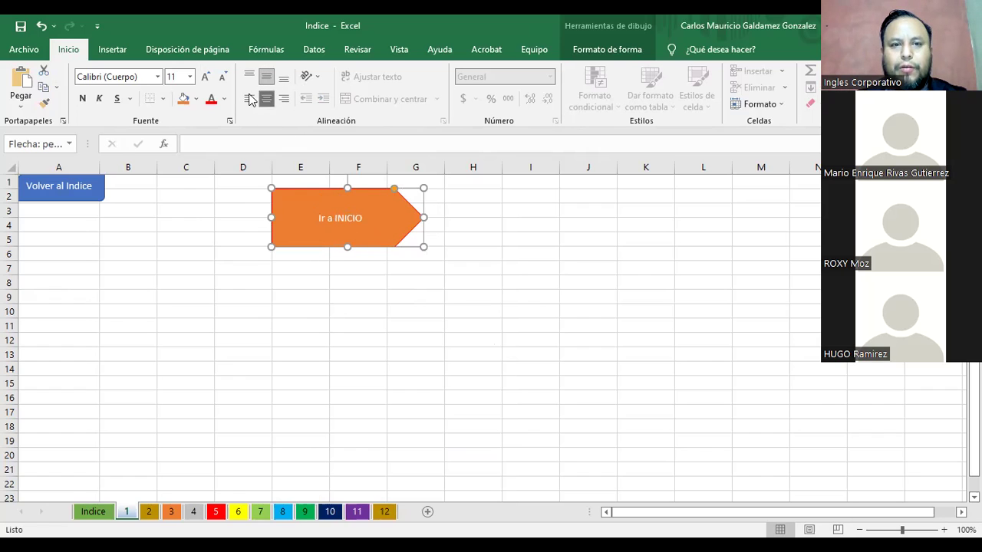
click(82, 99)
click(205, 77)
click(205, 77)
click(205, 77)
click(205, 76)
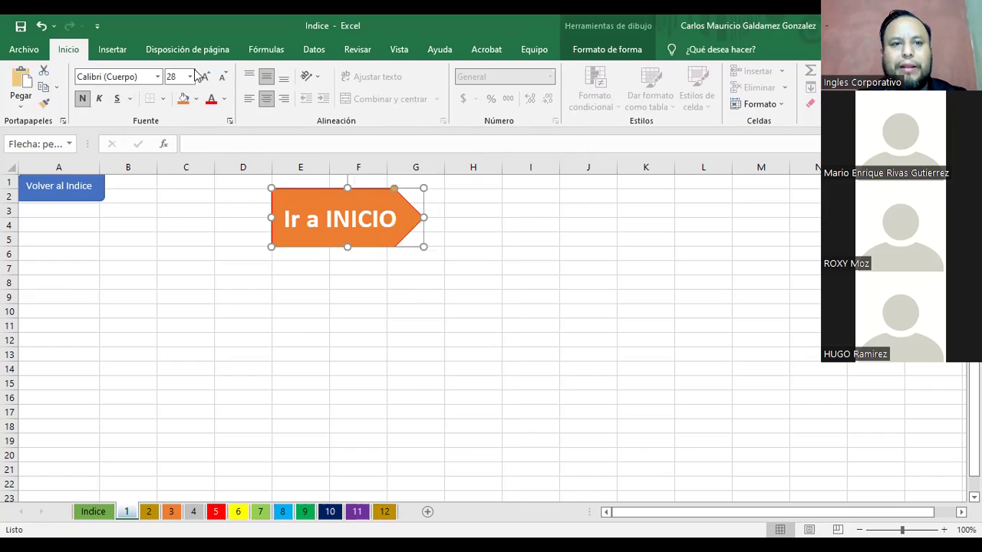
click(223, 78)
click(222, 78)
click(224, 80)
drag(423, 246, 381, 231)
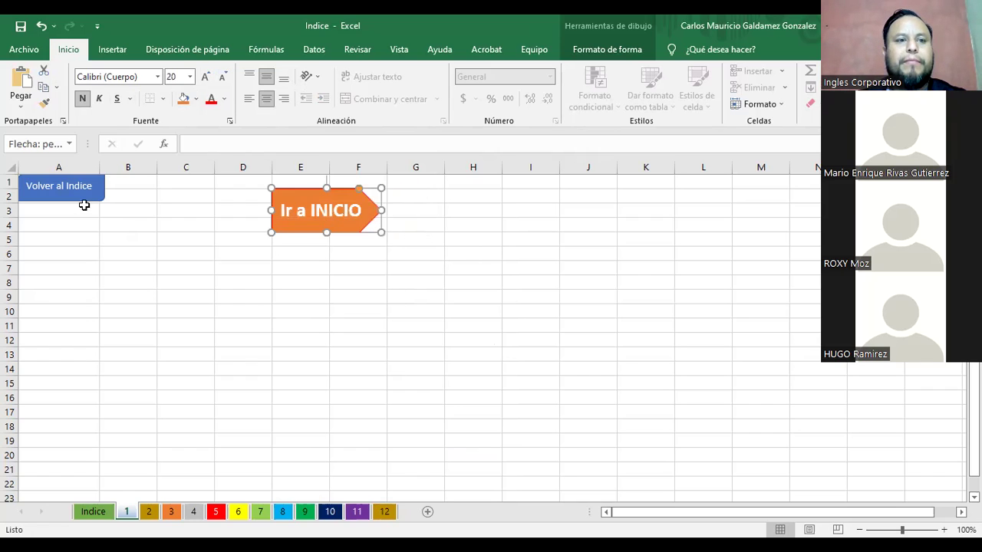
Delete the blue "Volver al Indice" button from sheet 1 and move the orange arrow into its place at cell A1
click(104, 186)
right_click(104, 186)
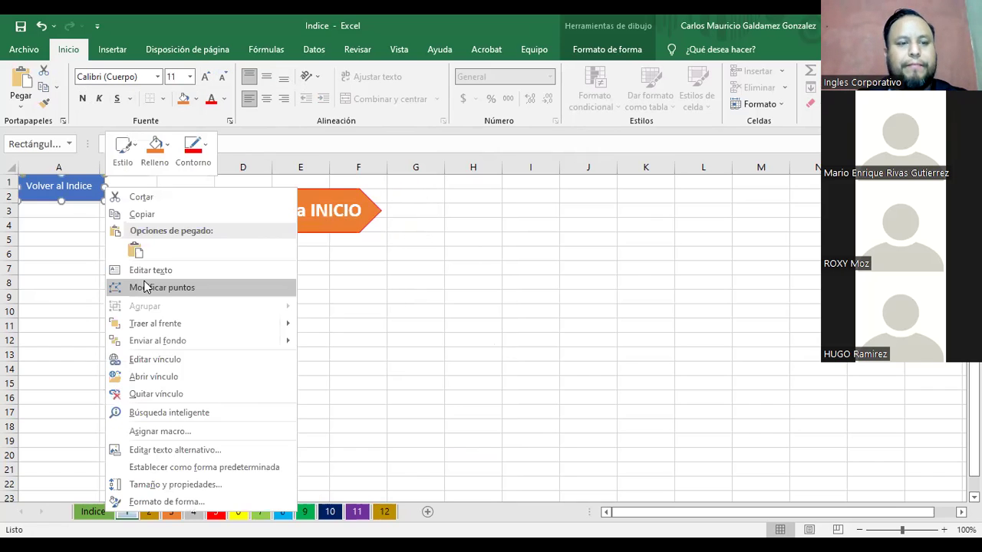
key(Delete)
drag(361, 225, 76, 211)
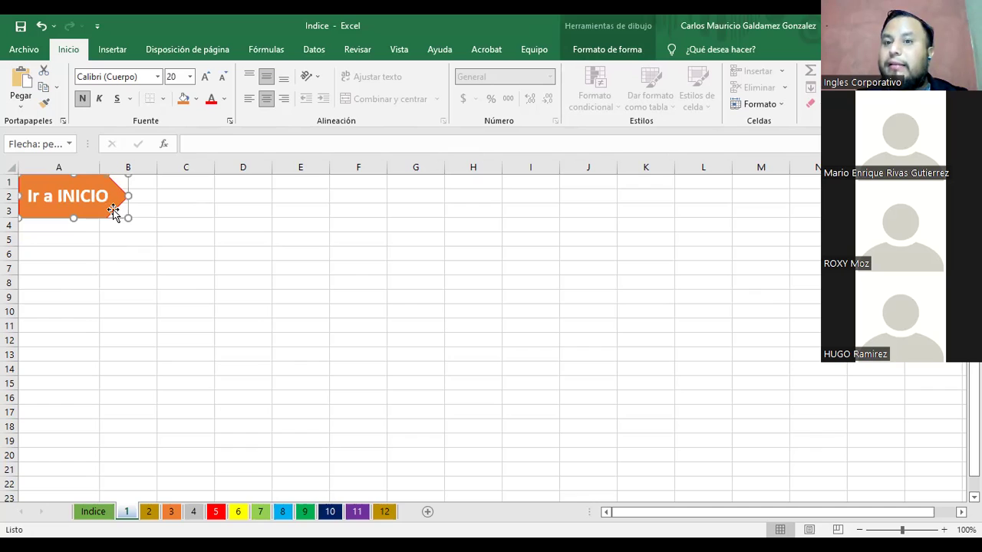
Link the "Ir a INICIO" arrow to cell A1 of the Indice sheet and test the link
right_click(113, 209)
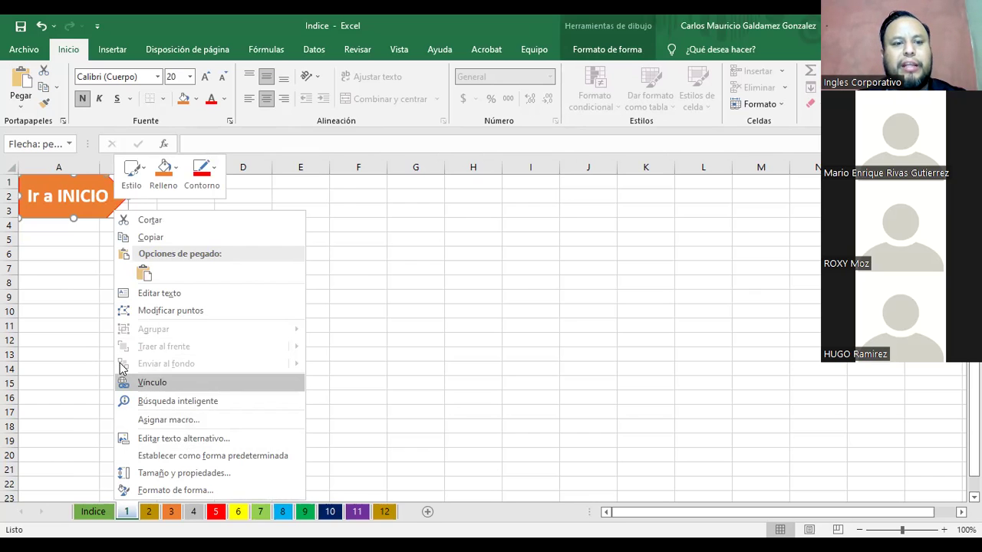
click(148, 387)
click(117, 363)
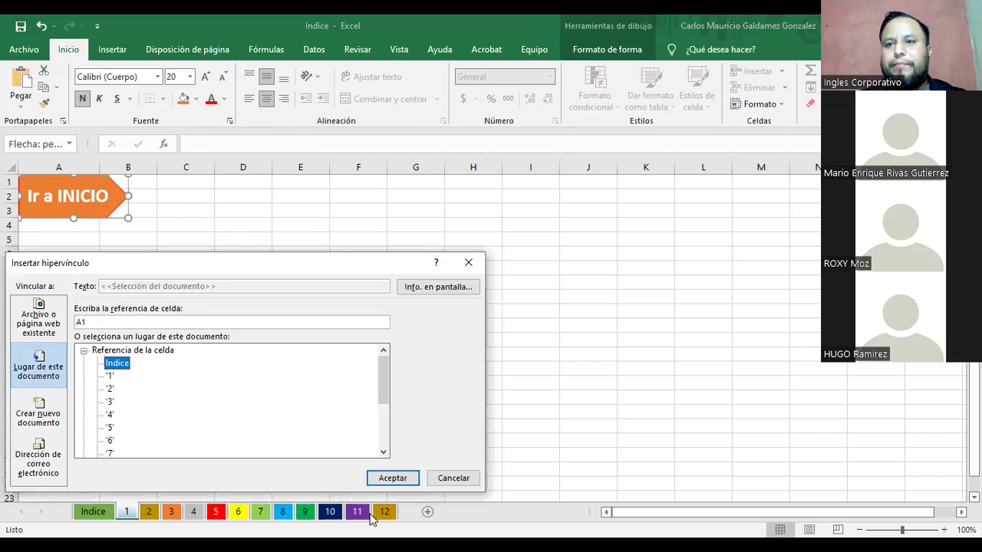
click(392, 478)
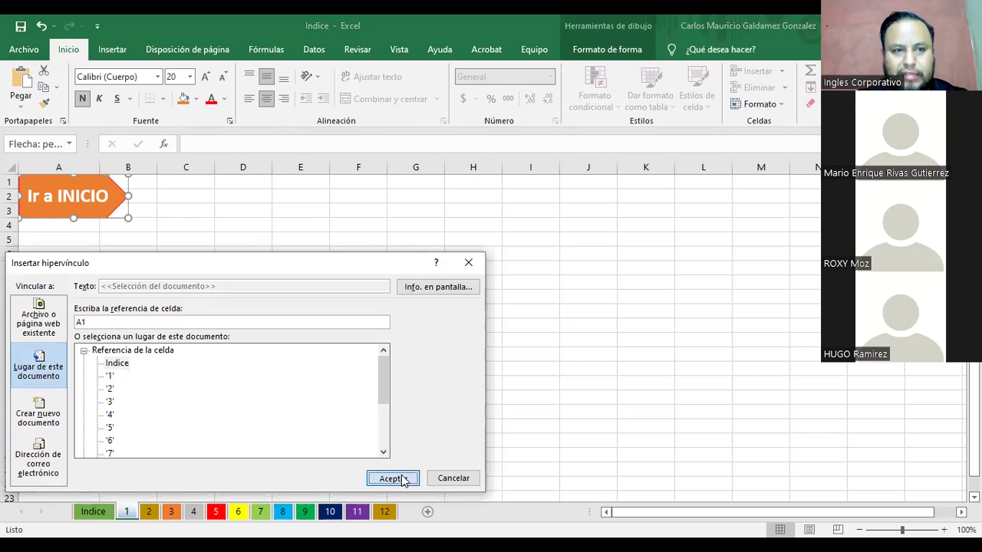
click(199, 353)
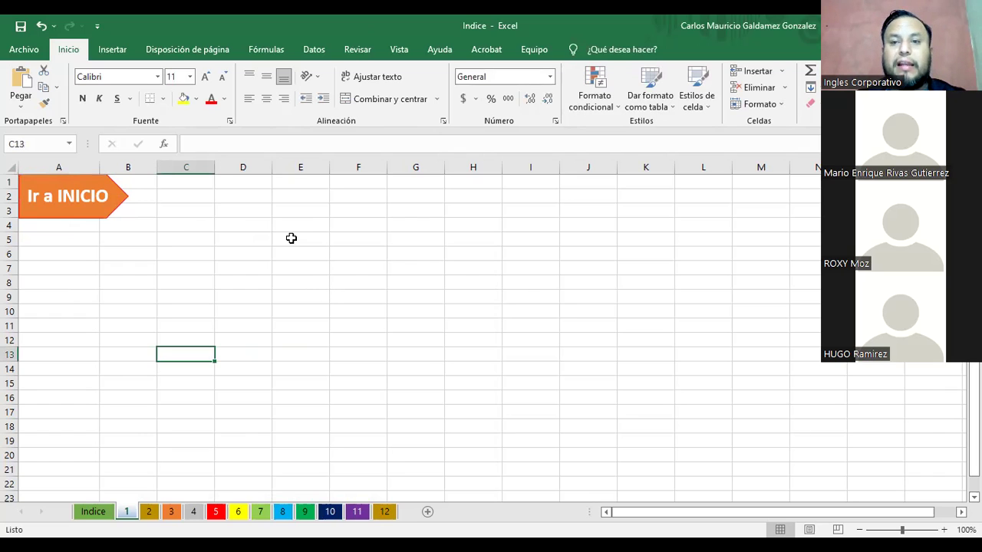
click(74, 205)
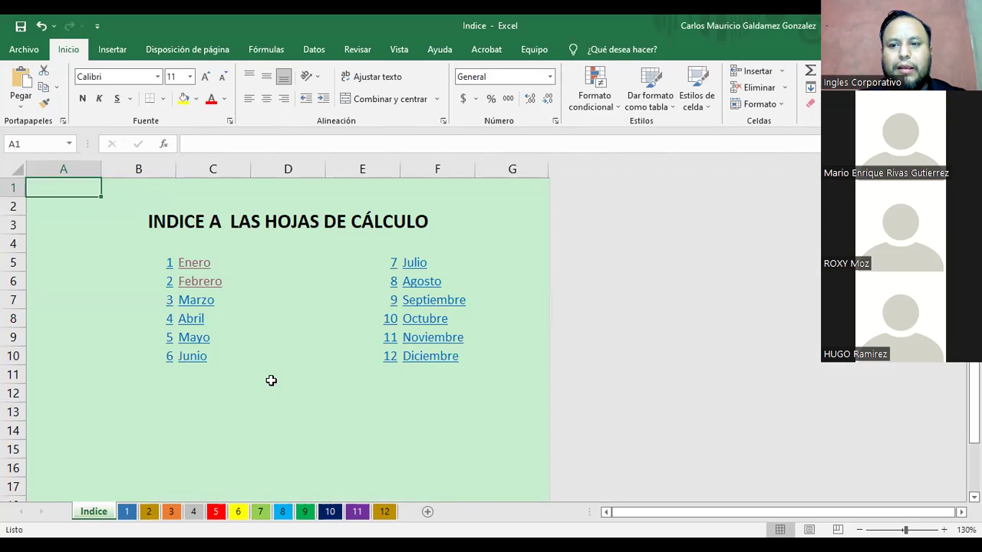
click(170, 425)
click(146, 261)
drag(221, 269, 218, 359)
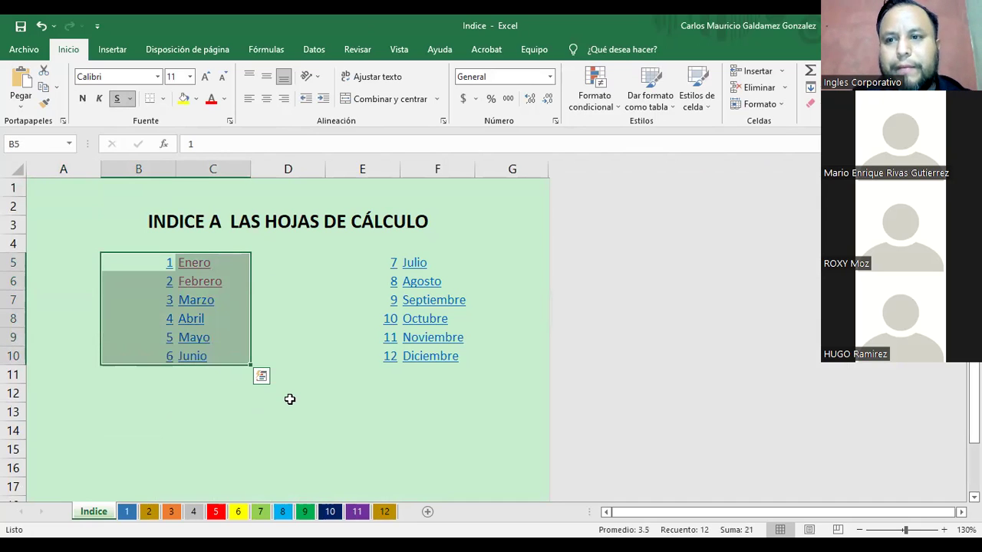
click(274, 395)
click(191, 282)
drag(140, 263, 197, 357)
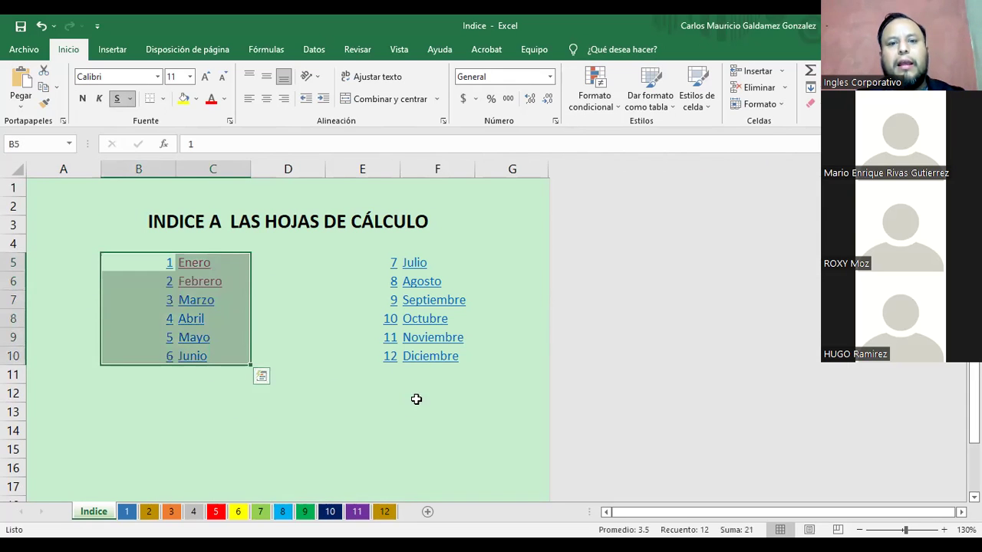
click(388, 412)
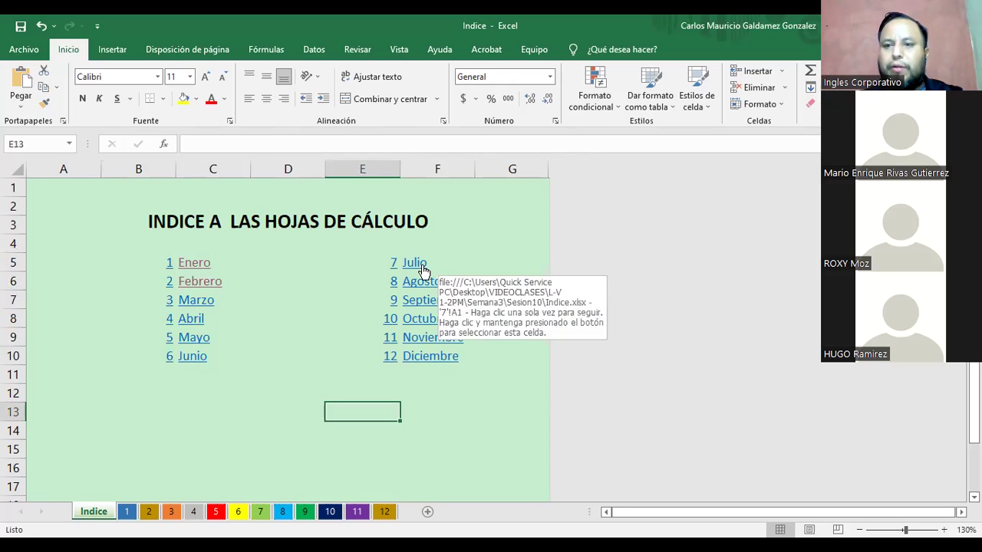
Test the Diciembre and Julio links, returning to the index each time with the "Volver al Indice" button
click(427, 356)
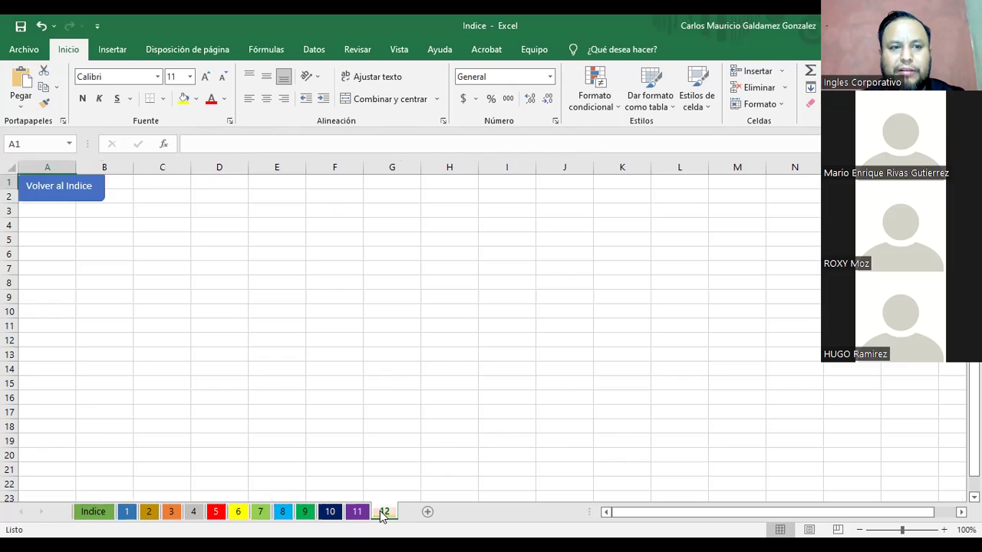
click(69, 192)
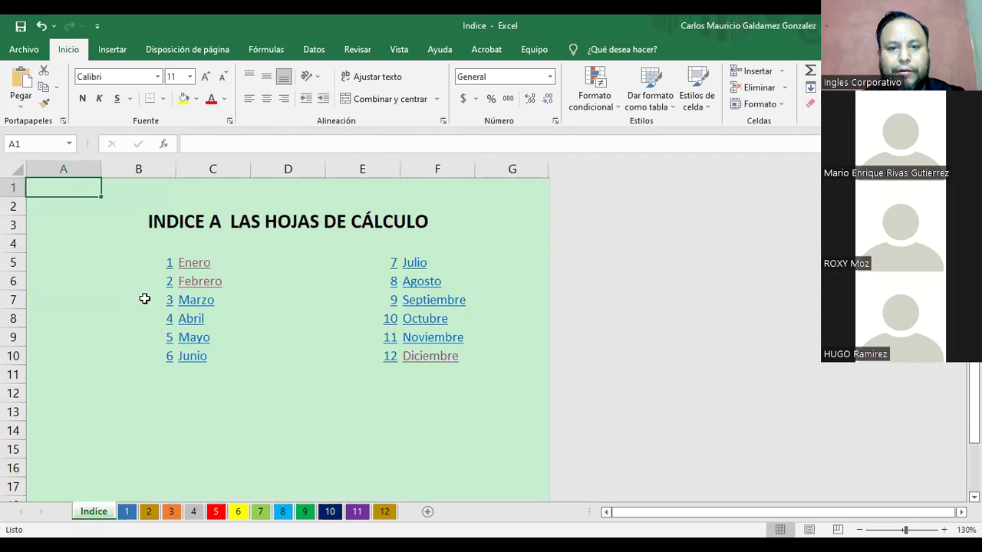
click(414, 263)
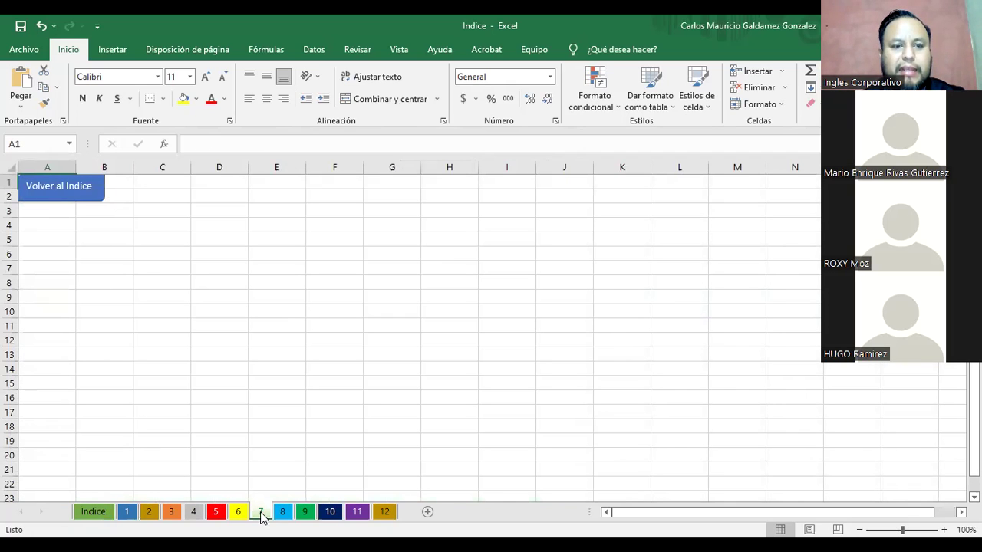
click(50, 198)
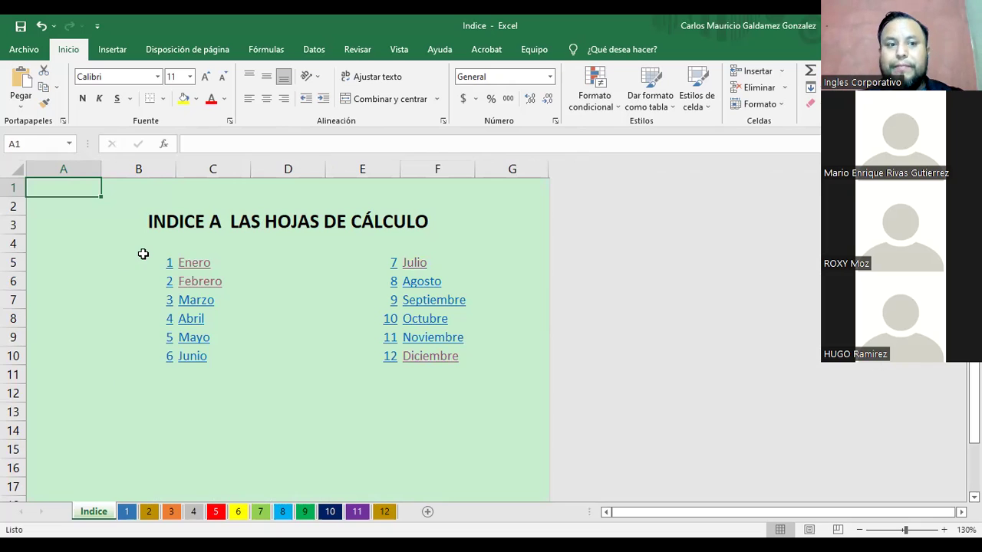
click(72, 261)
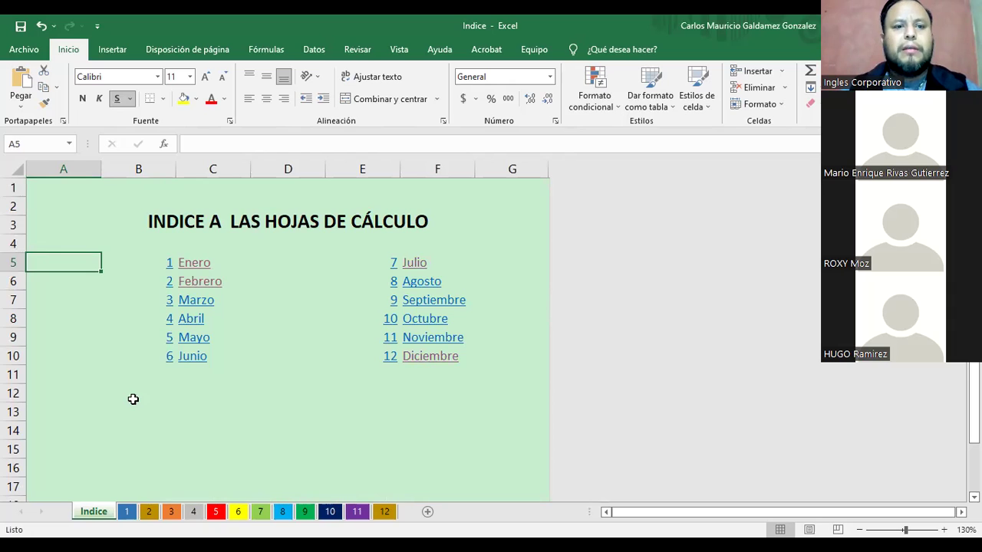
click(133, 399)
click(137, 265)
drag(144, 274, 188, 353)
drag(364, 263, 420, 357)
click(309, 422)
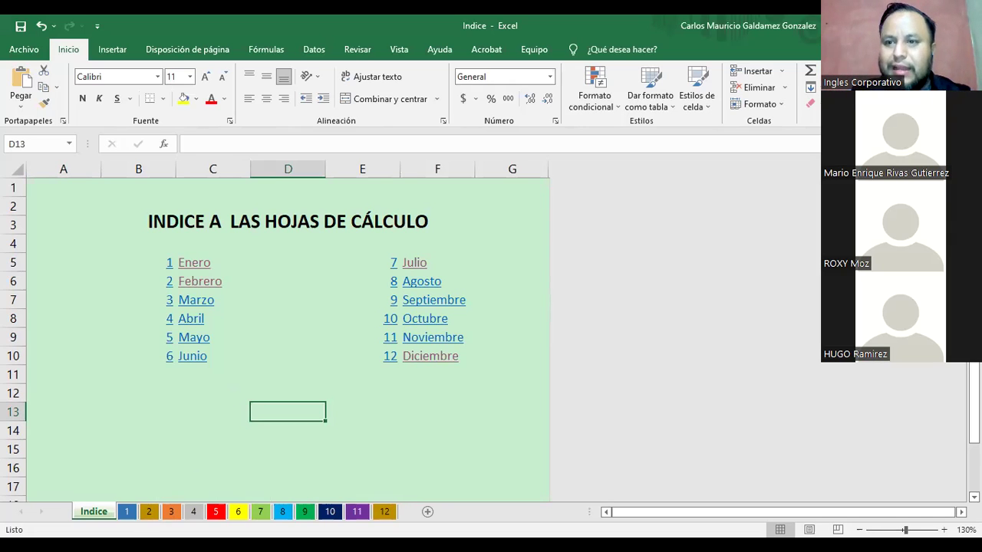
Look through sheets 1 to 12 and examine the return button or shape on each one
click(129, 514)
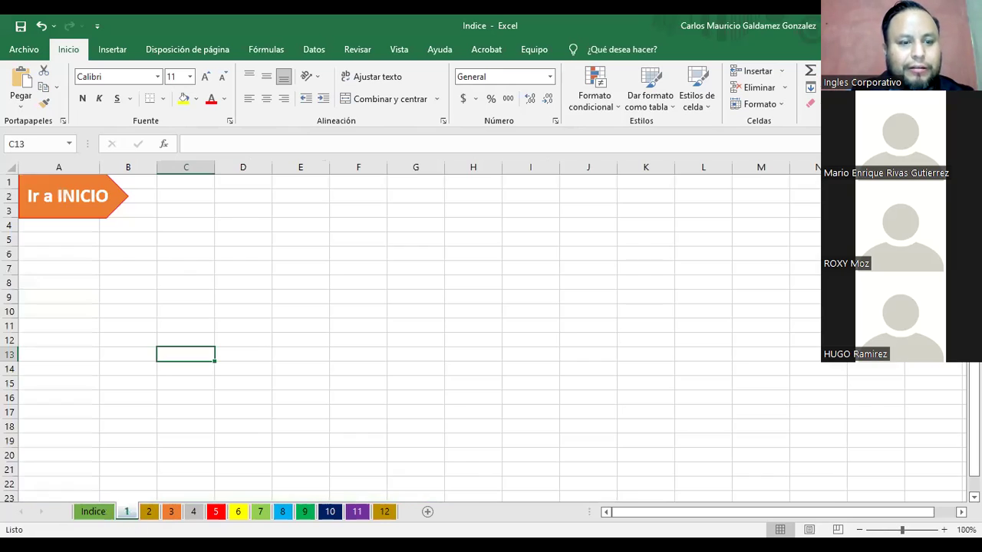
click(156, 515)
click(170, 516)
click(193, 516)
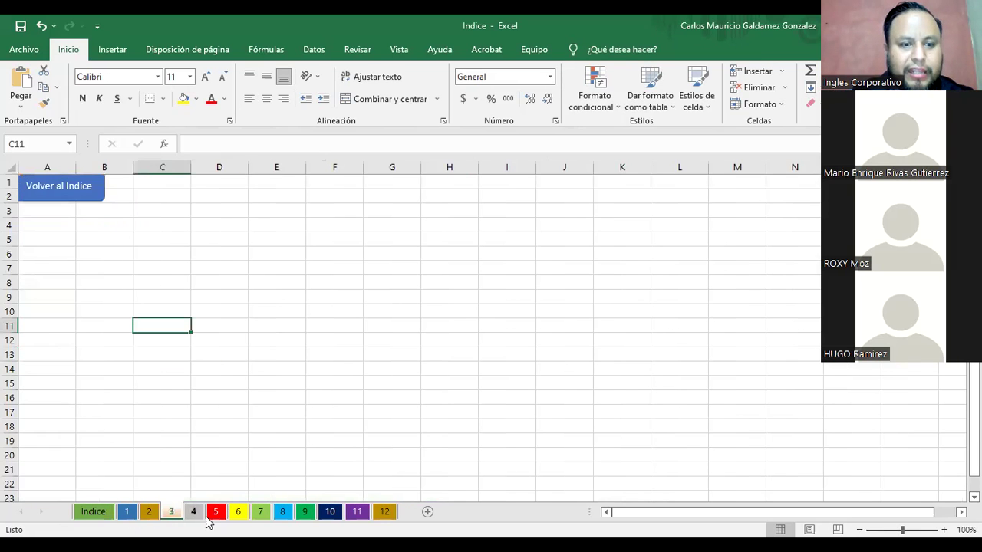
click(217, 515)
click(239, 515)
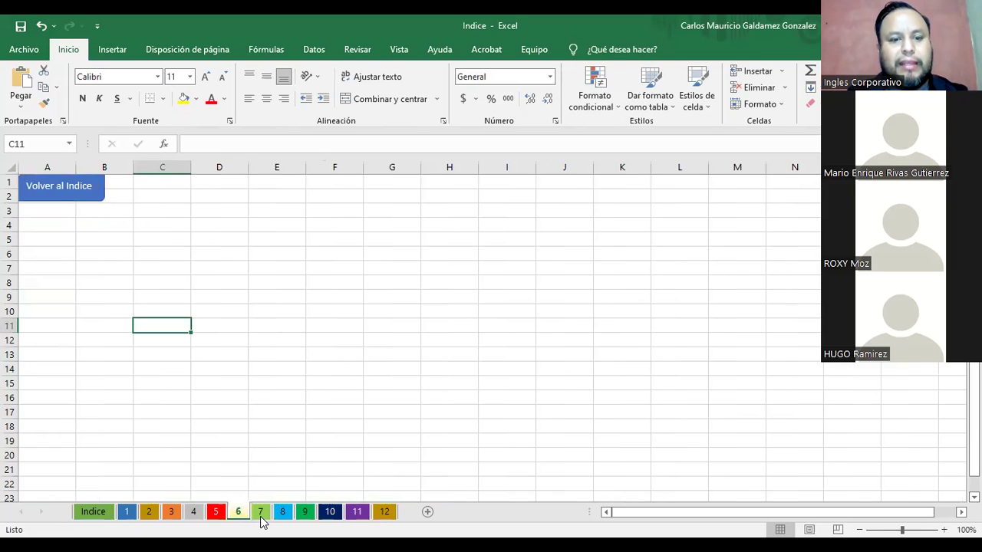
click(260, 517)
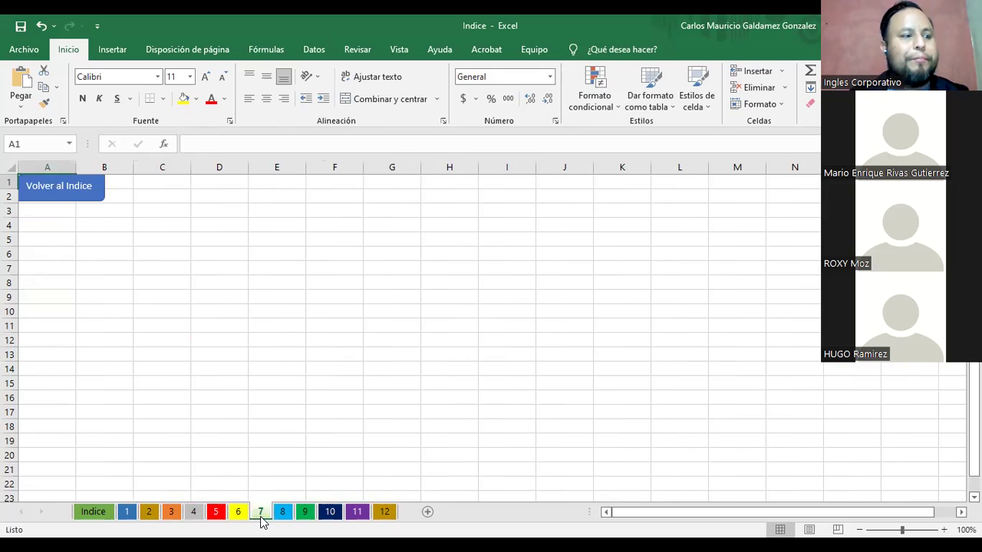
click(283, 516)
click(304, 516)
click(330, 514)
click(357, 516)
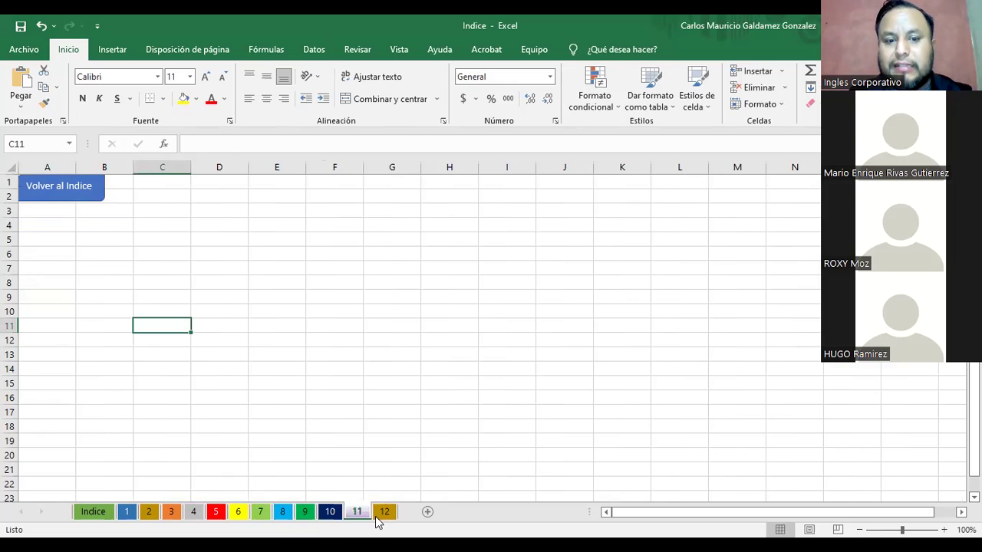
click(384, 516)
Test the "Ir a INICIO" arrow on sheet 1 to return to the Indice sheet
click(127, 512)
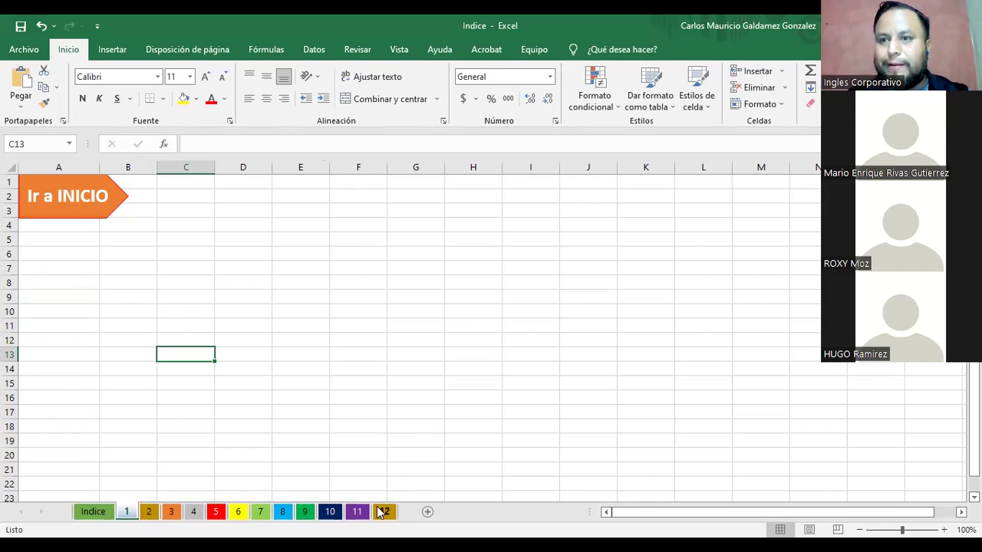
click(79, 196)
click(281, 356)
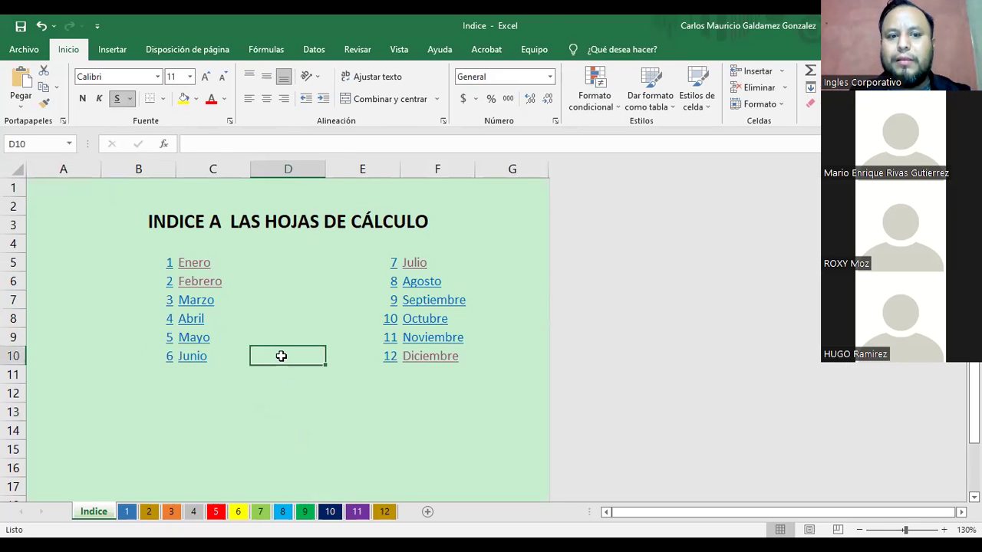
click(345, 364)
click(293, 361)
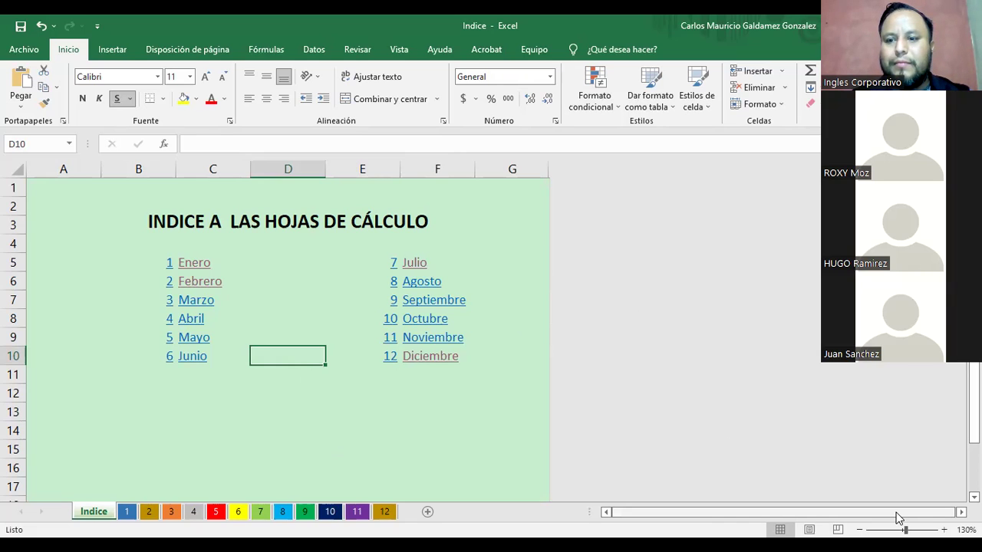
click(298, 403)
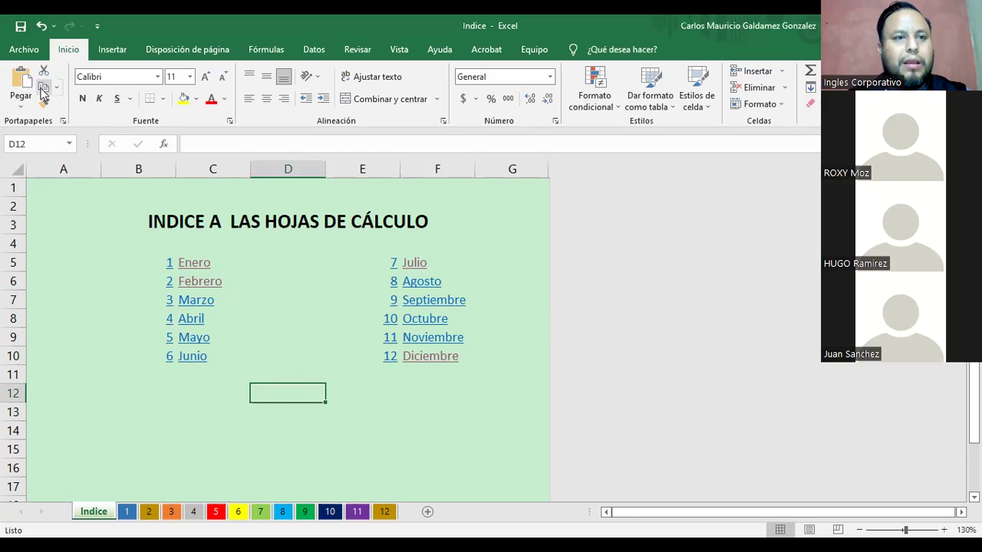
Switch to the GastosAnules2022 workbook and examine the title and instruction text on its INDICE sheet
click(23, 49)
click(194, 161)
key(Escape)
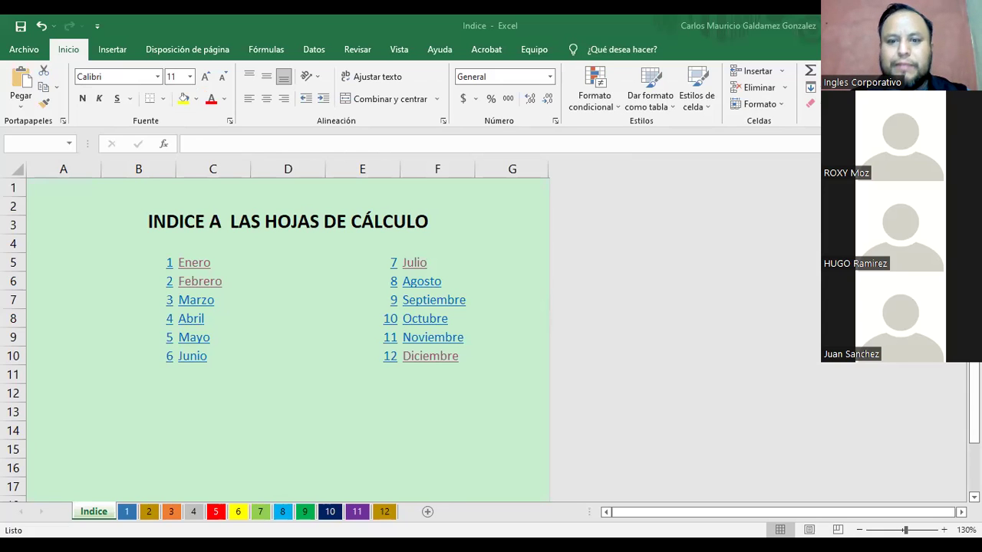
key(alt+Tab)
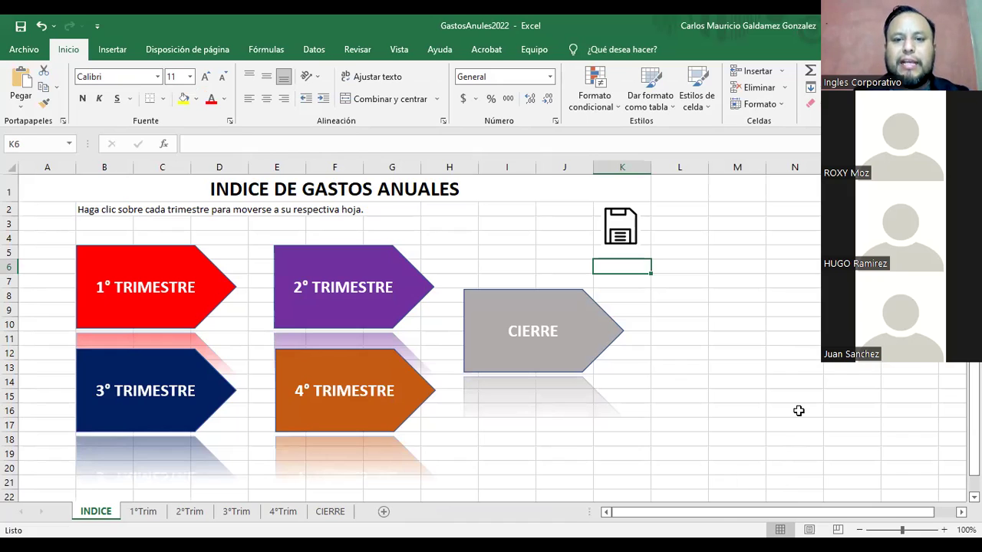
click(300, 190)
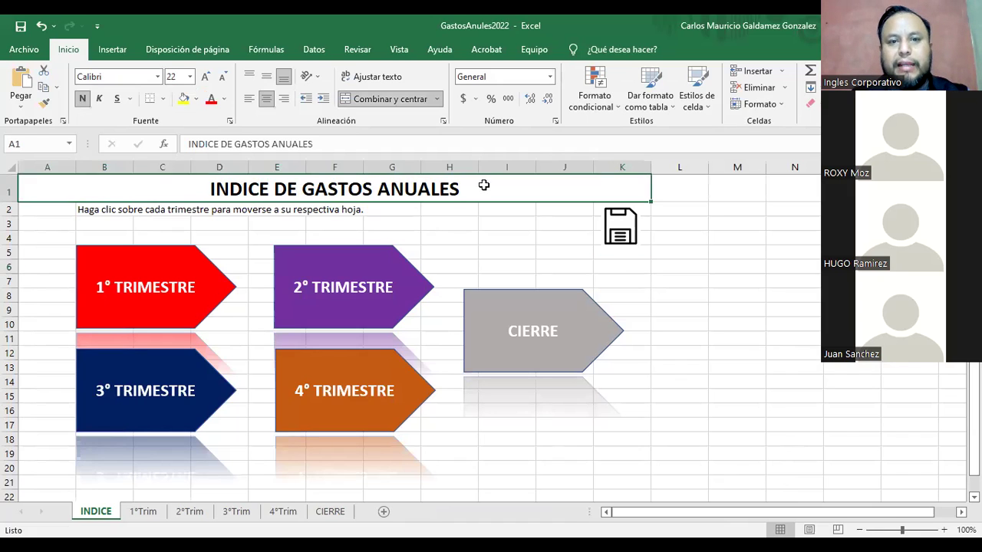
click(84, 209)
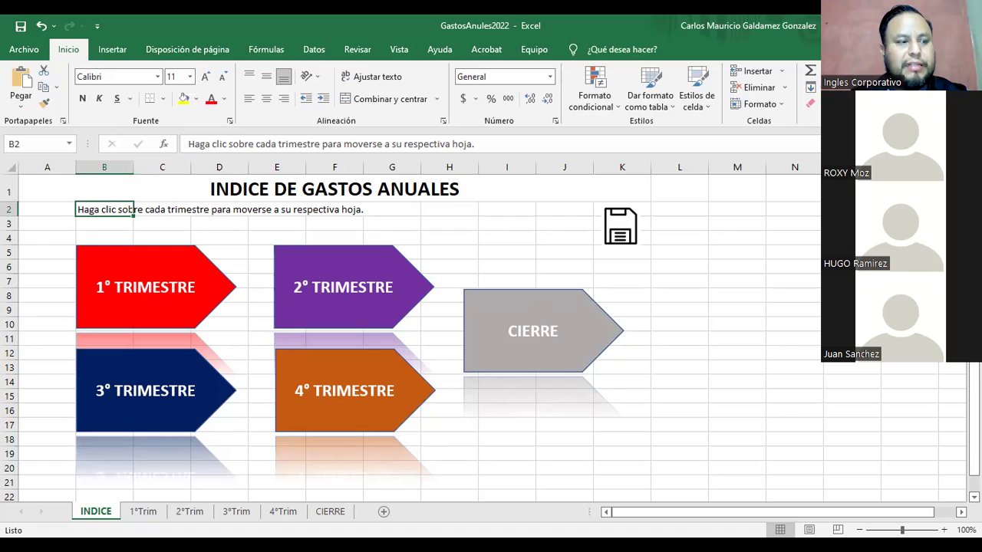
Look through the 1°Trim to 4°Trim sheets to examine their monthly expense tables, and return to the INDICE sheet
click(141, 519)
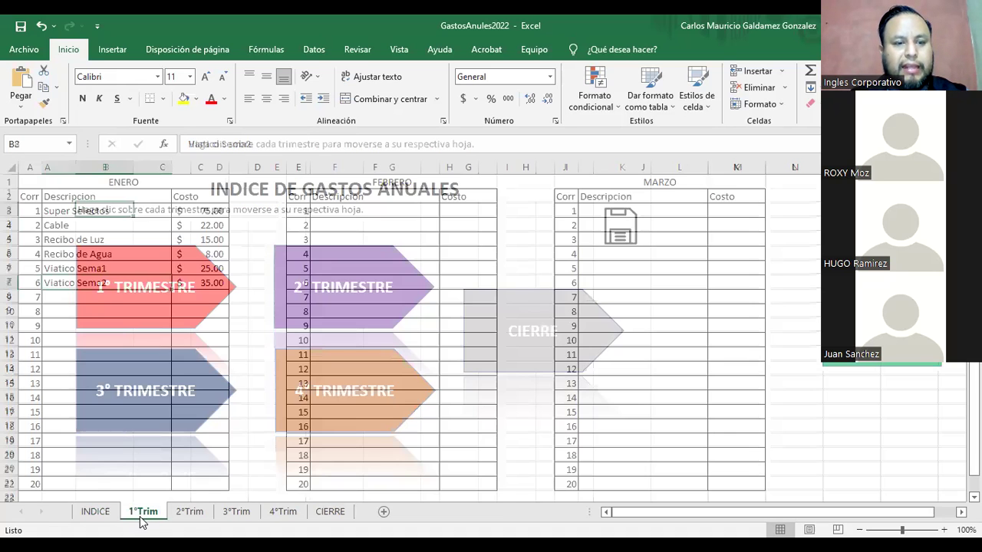
click(193, 520)
click(232, 518)
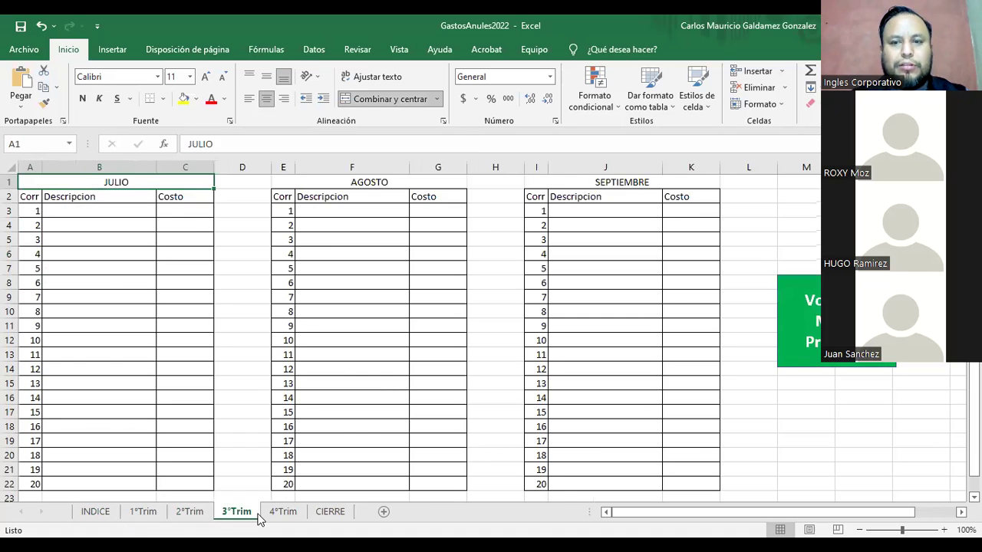
click(277, 514)
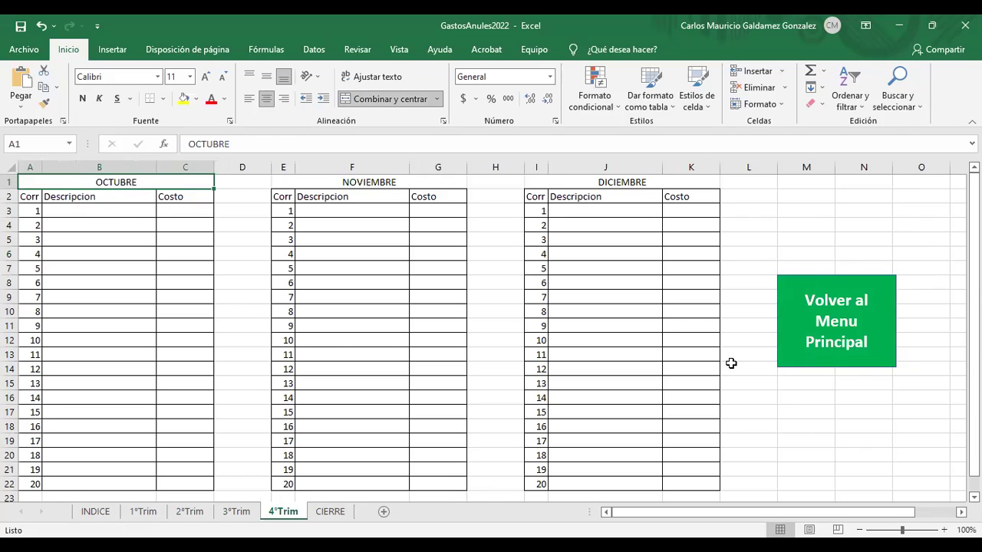
click(115, 519)
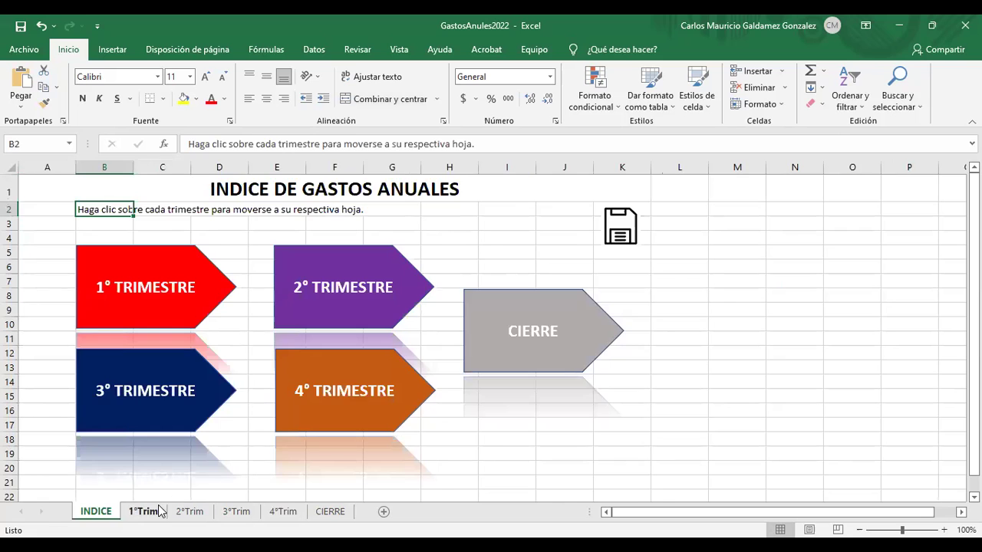
Test the "Volver al Menu Principal" buttons on the 1°Trim and 2°Trim sheets
click(156, 511)
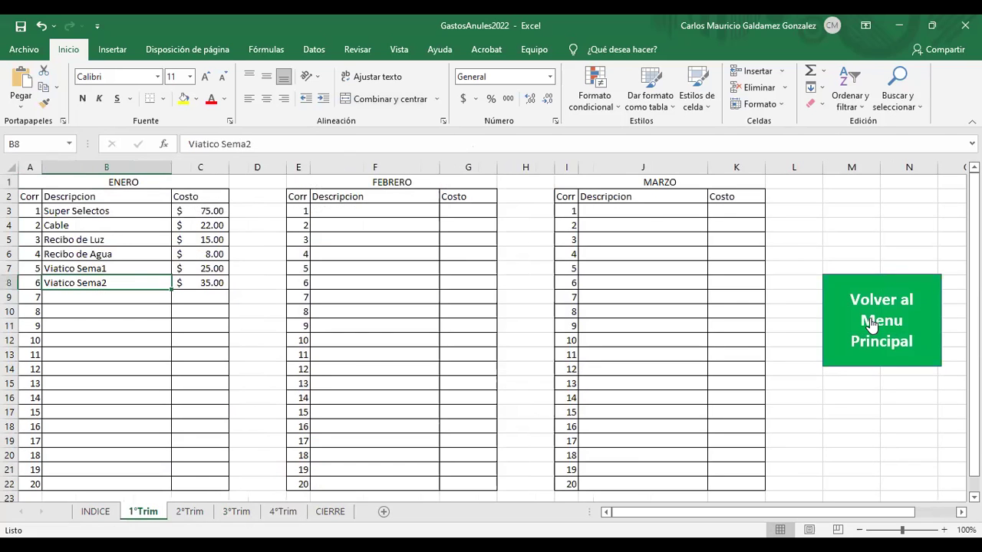
click(850, 322)
click(189, 512)
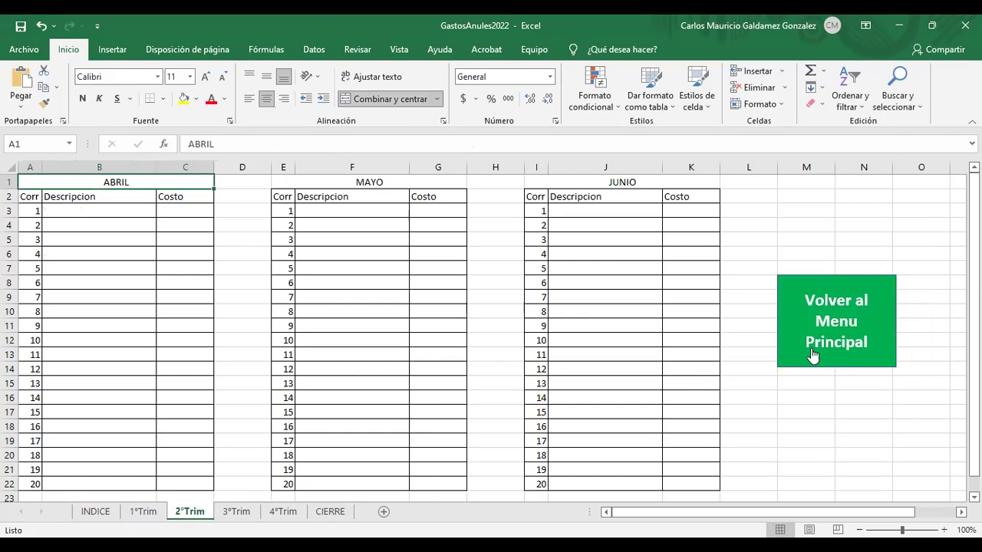
click(839, 316)
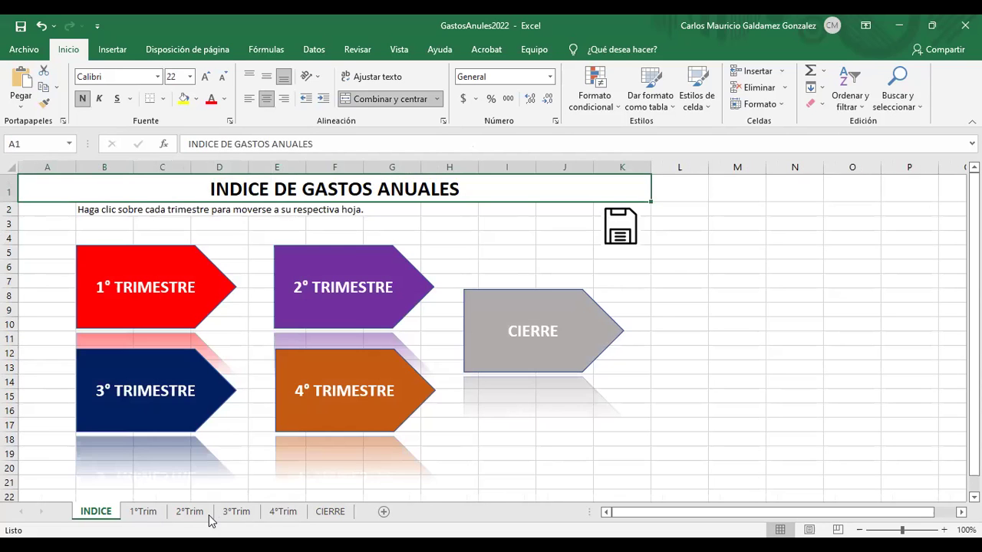
View the 3°Trim, 4°Trim and CIERRE sheets and test the "Volver al Menu Principal" button on CIERRE
click(236, 514)
click(276, 514)
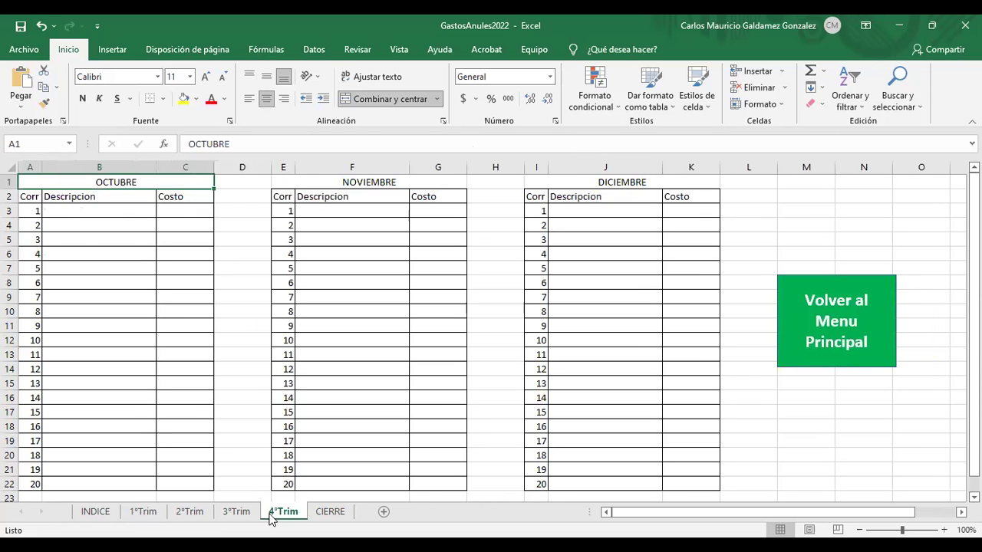
click(330, 513)
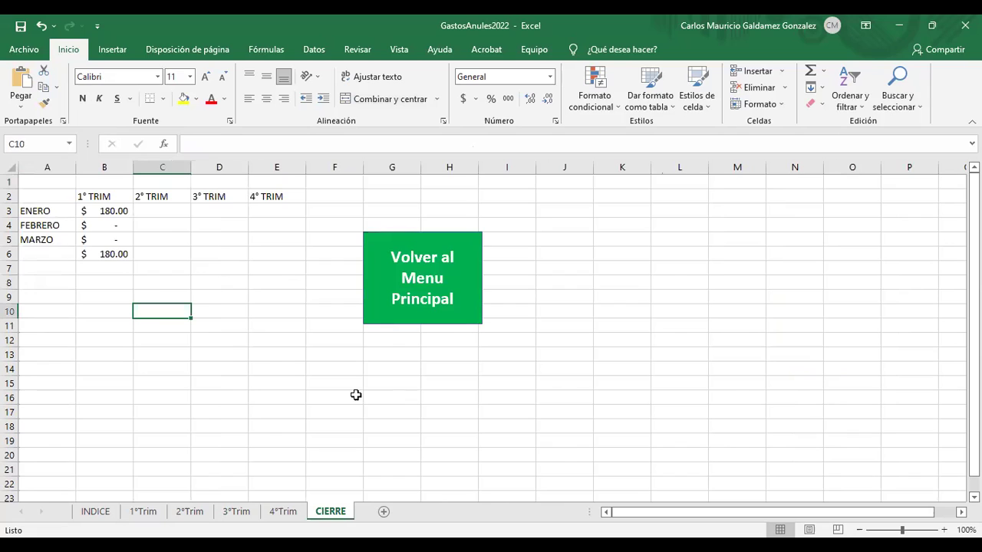
click(448, 296)
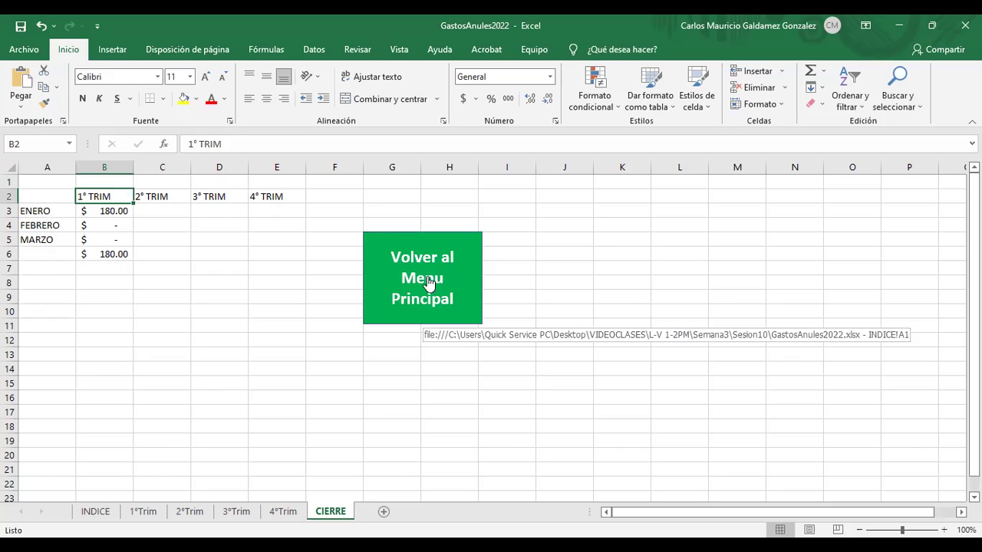
click(428, 284)
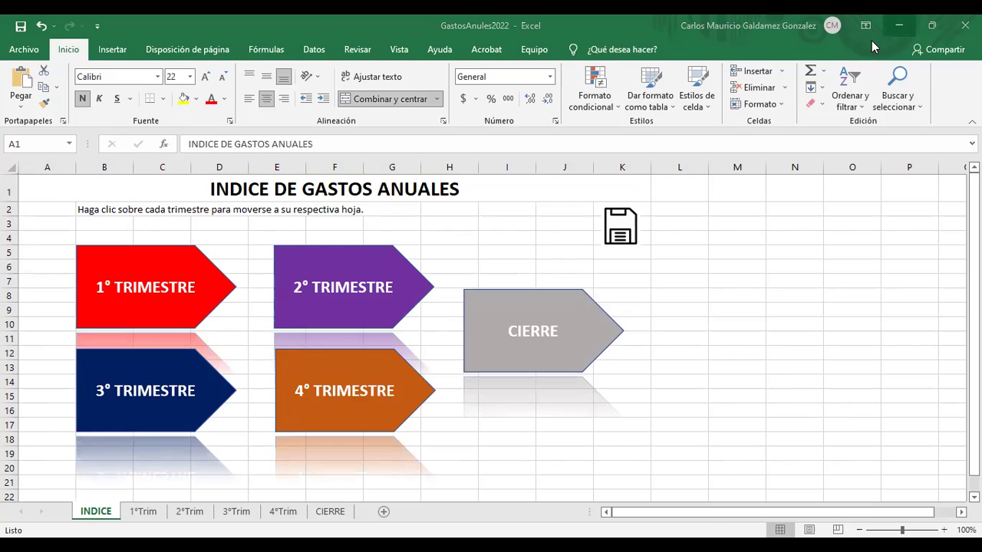
Create a new blank workbook with two sheets and name the first sheet Indice
key(ctrl+n)
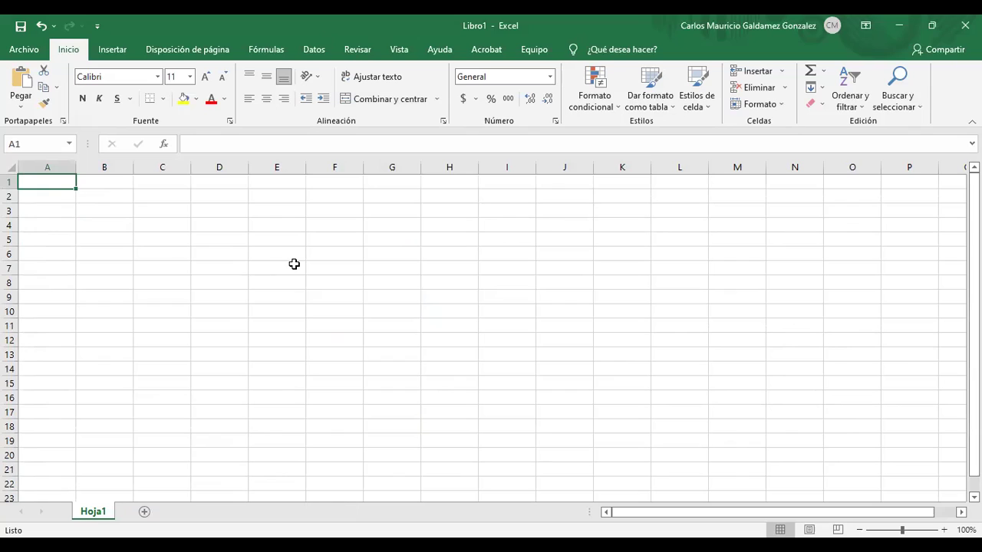
click(145, 512)
click(96, 514)
text(Indice)
key(Return)
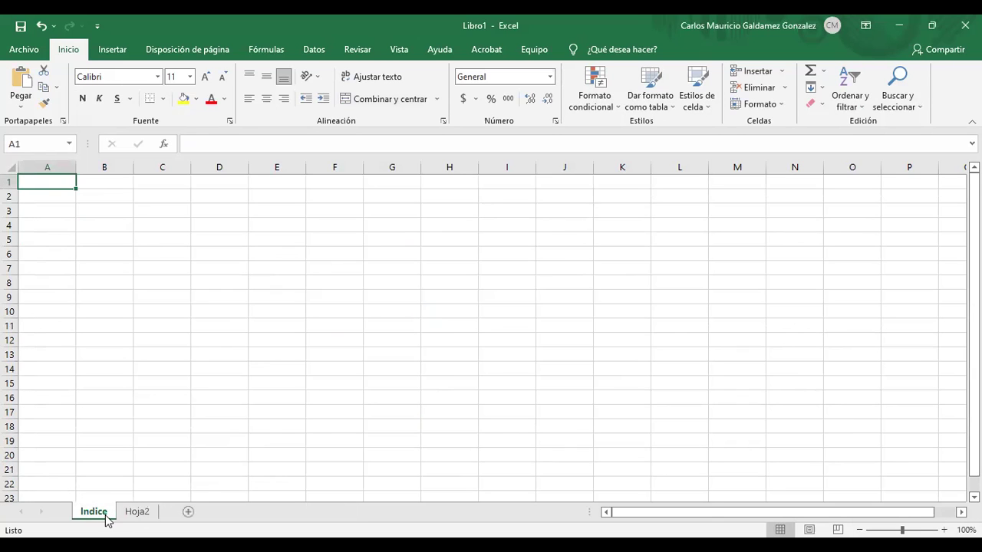
Rename the second sheet as Bodega 1 and add a third sheet named Bodega 2
double_click(137, 512)
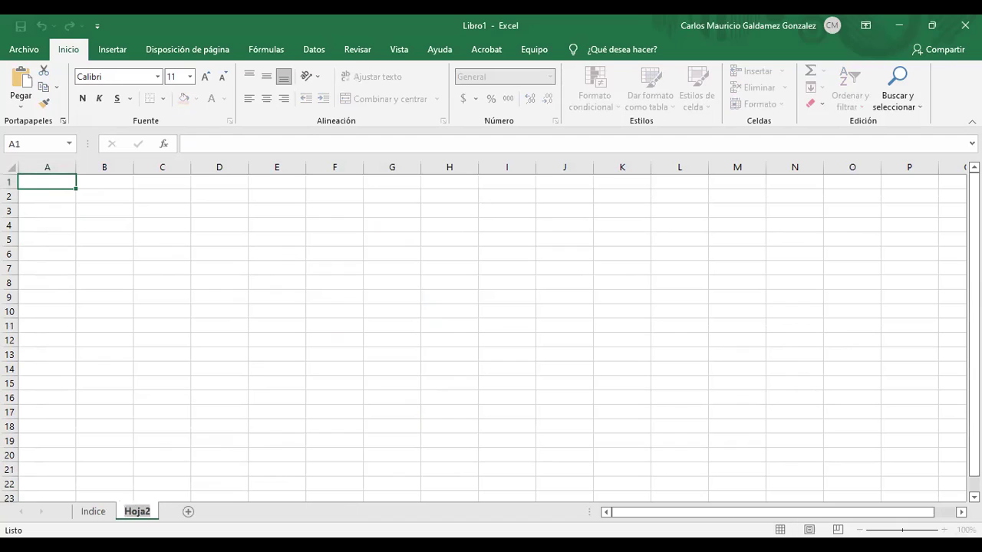
text(Bodega 1)
key(Return)
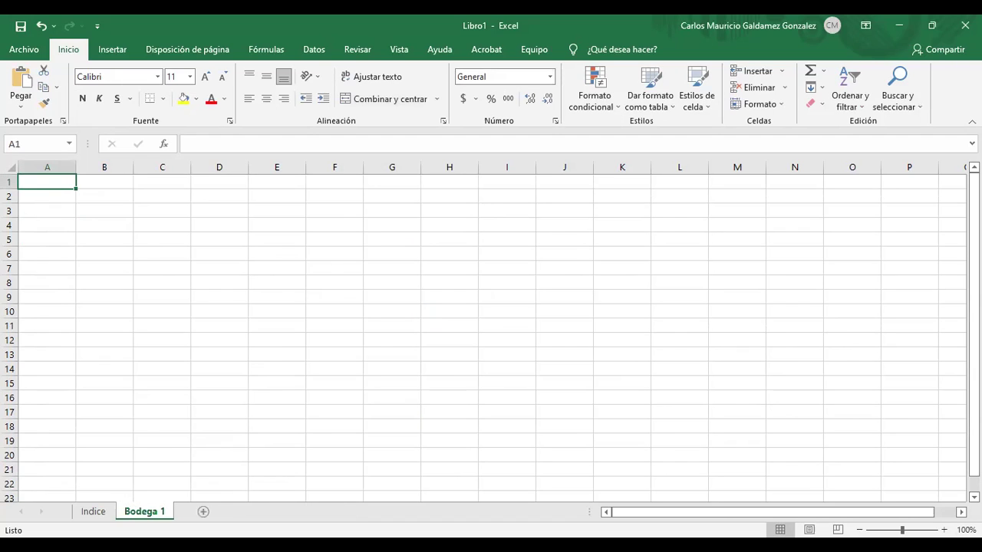
click(206, 514)
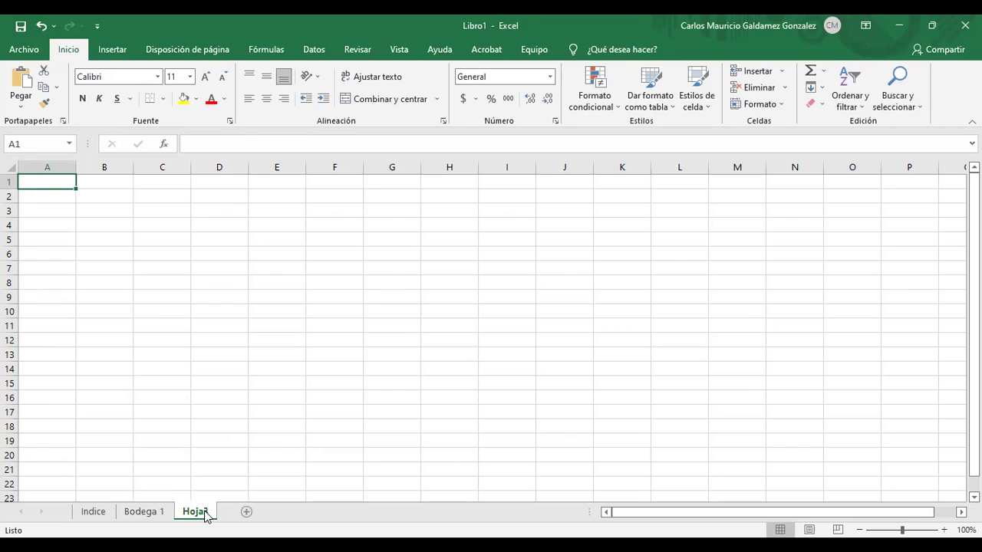
double_click(206, 513)
text(Bodega 2)
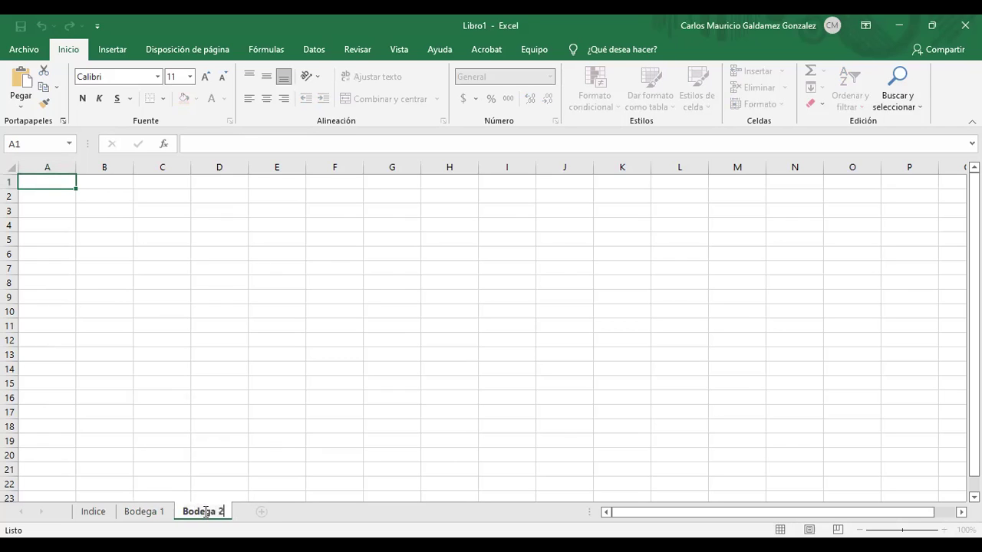
key(Return)
Add a fourth sheet after Bodega 2 and name it Importes
click(258, 513)
double_click(260, 513)
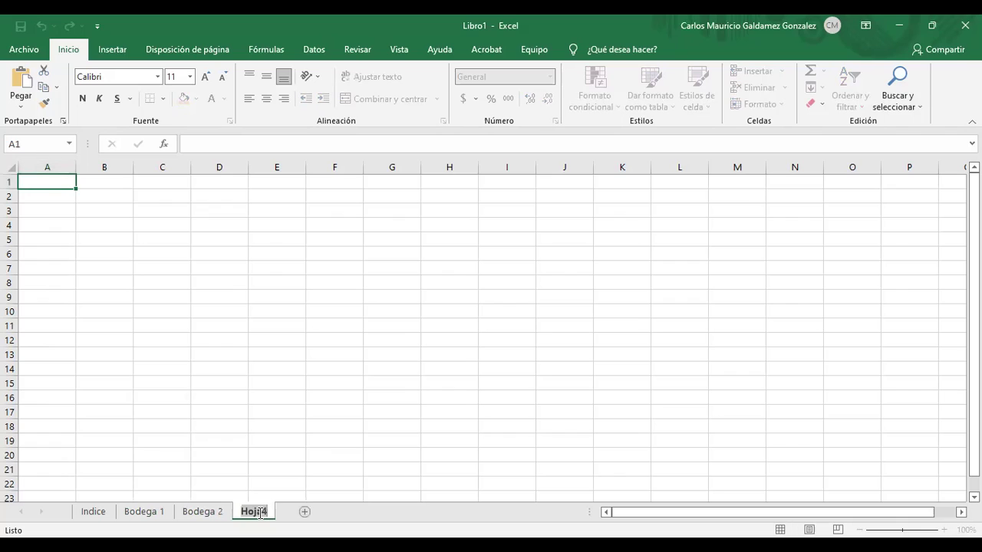
text(Im)
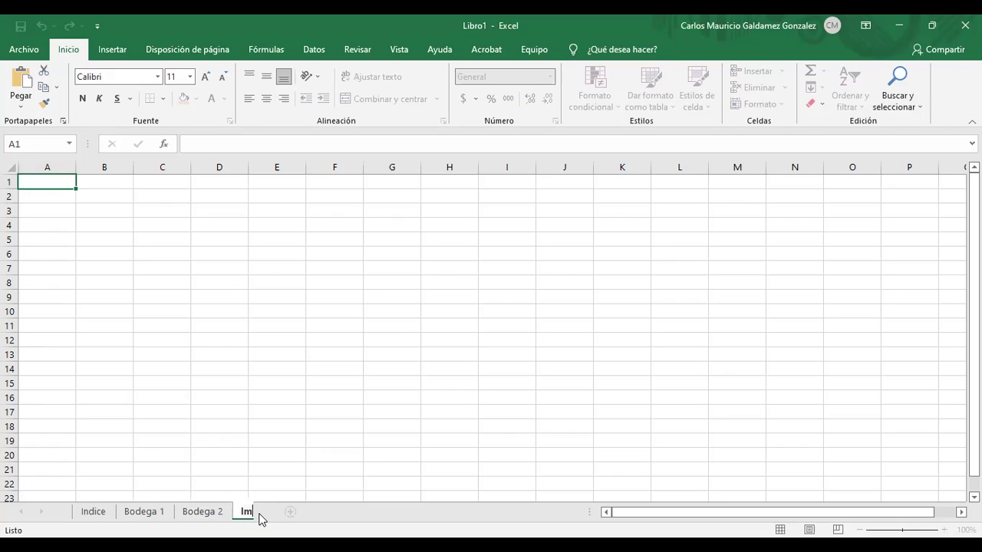
text(portes)
key(Return)
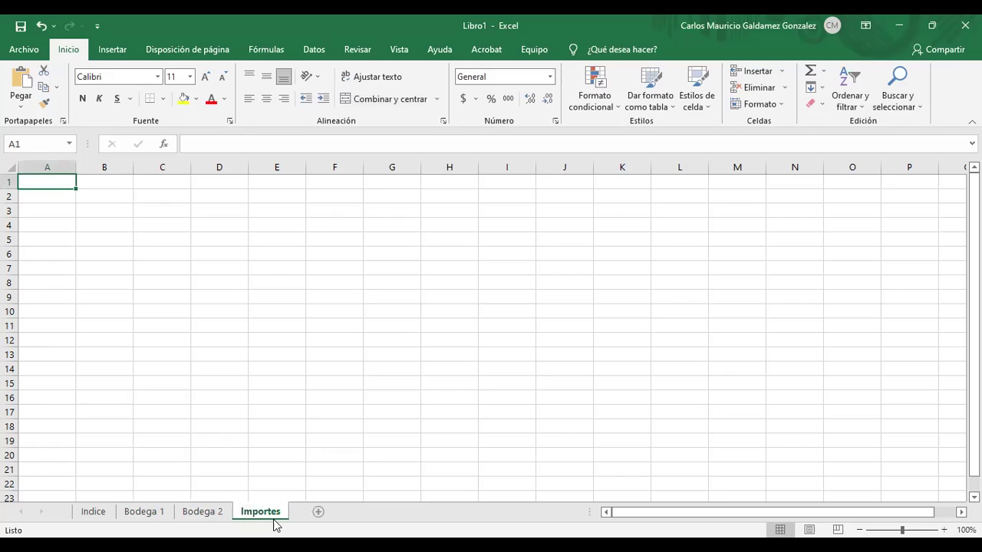
Add a fifth sheet after Importes and rename the Importes sheet as Imporataciones
click(319, 512)
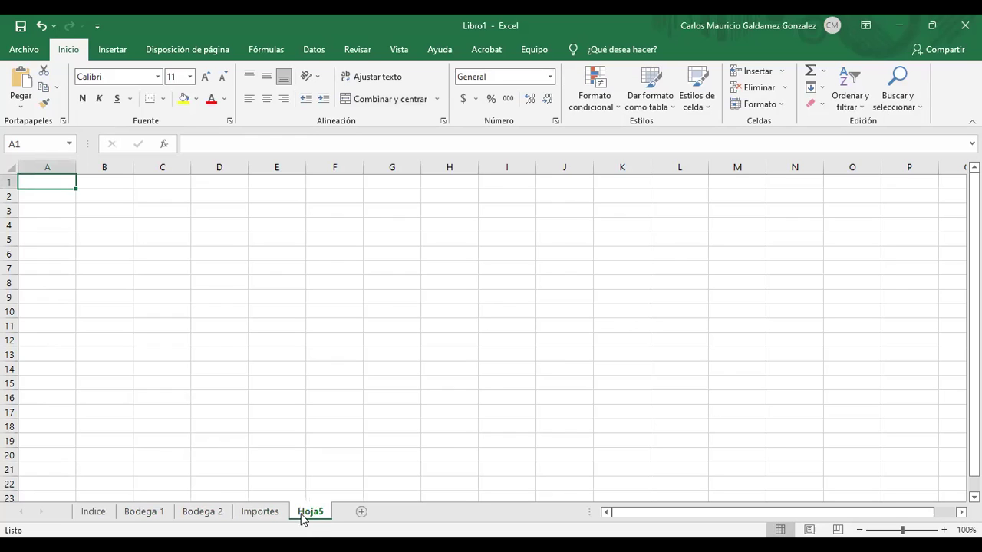
click(275, 513)
double_click(276, 512)
text(Imp)
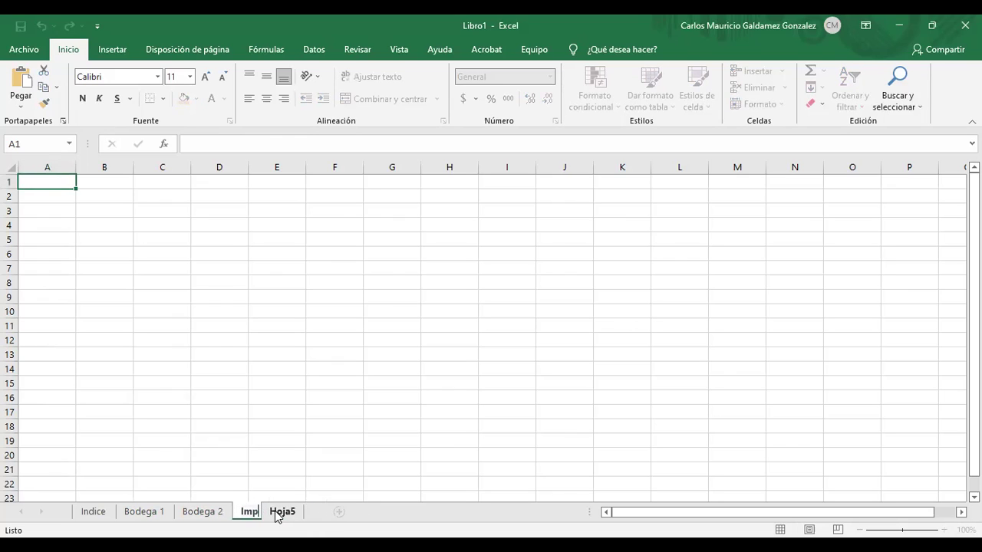
text(ortaciones)
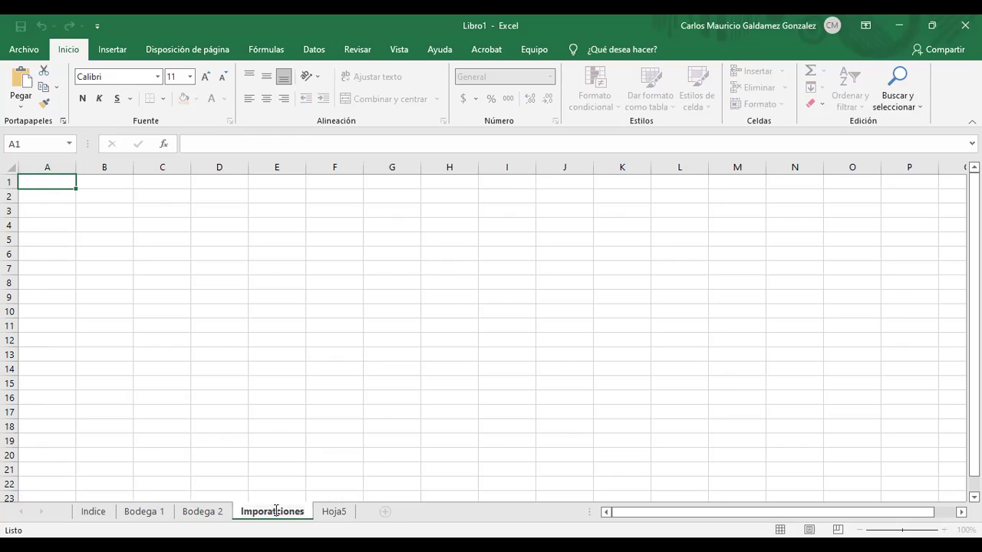
Rename the fifth sheet as Exportaciones
click(346, 512)
text(Exportacione)
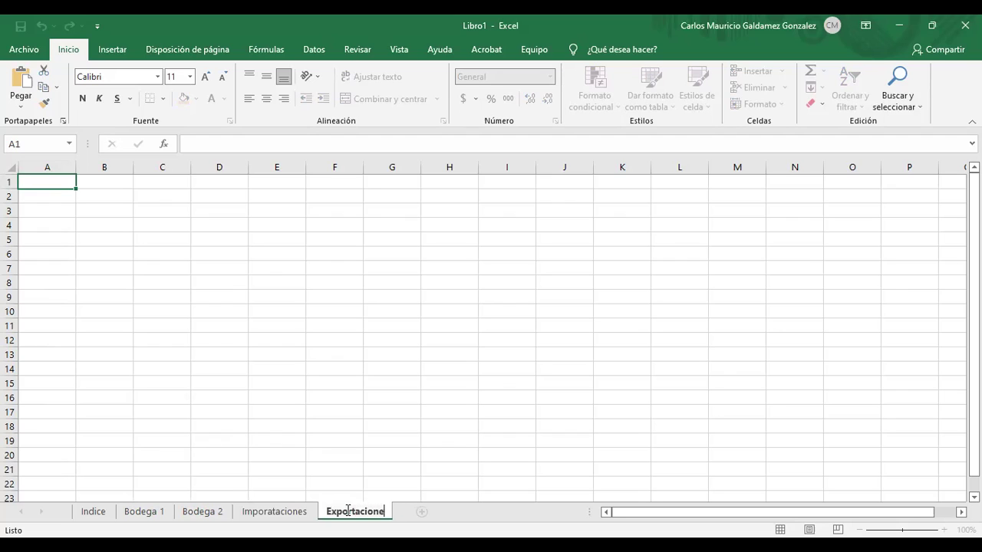
text(s)
key(Return)
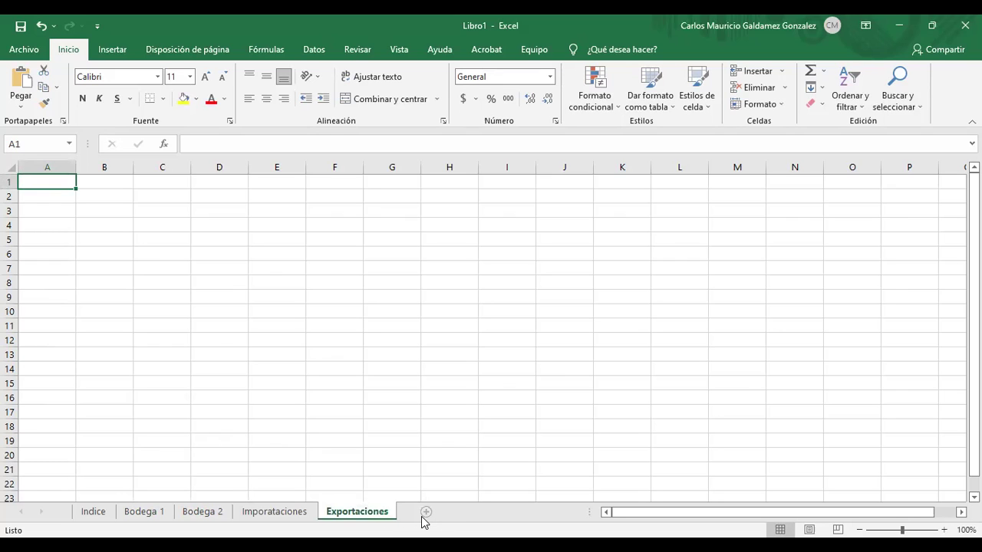
Add a sixth sheet after Exportaciones and name it Consolidación
click(426, 511)
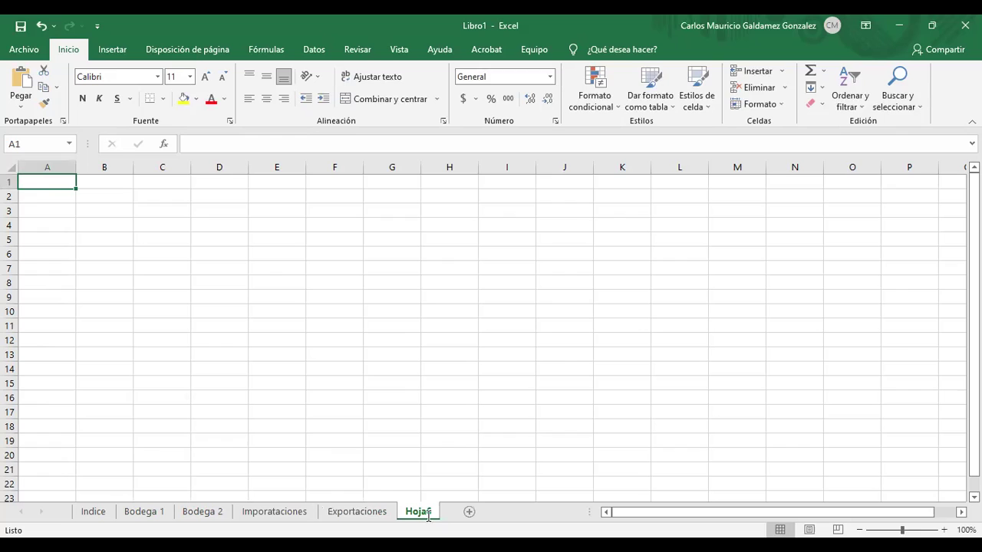
double_click(419, 512)
text(C)
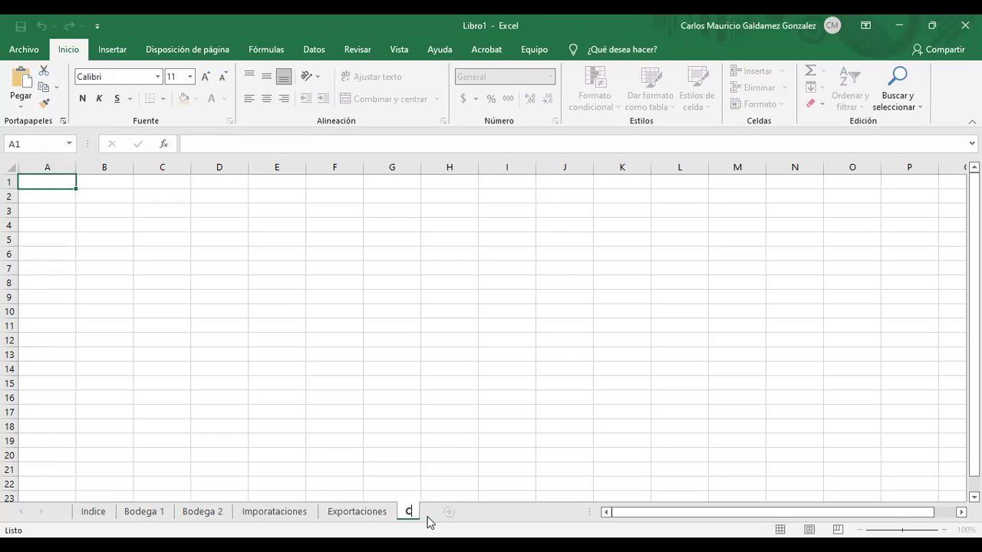
text(onsolidación)
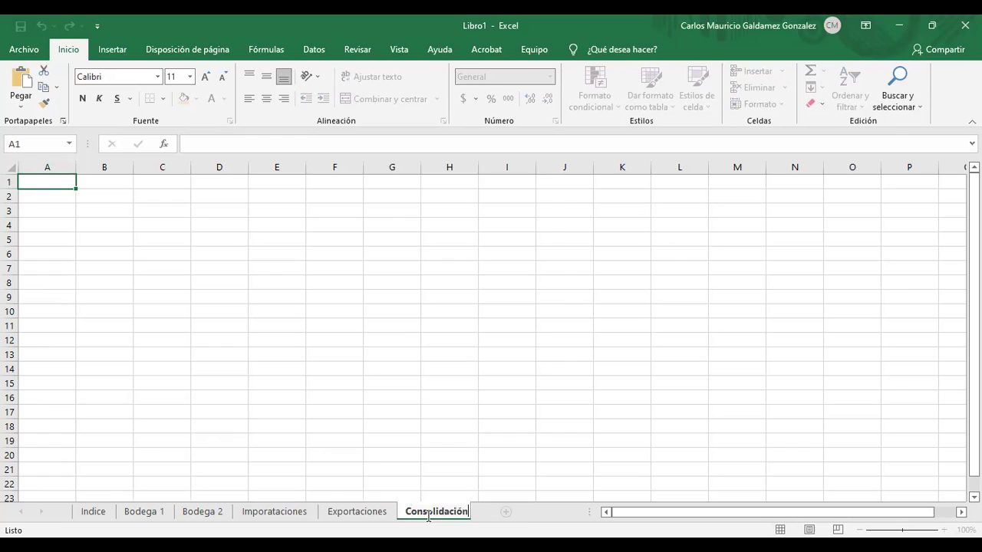
key(Return)
text({)
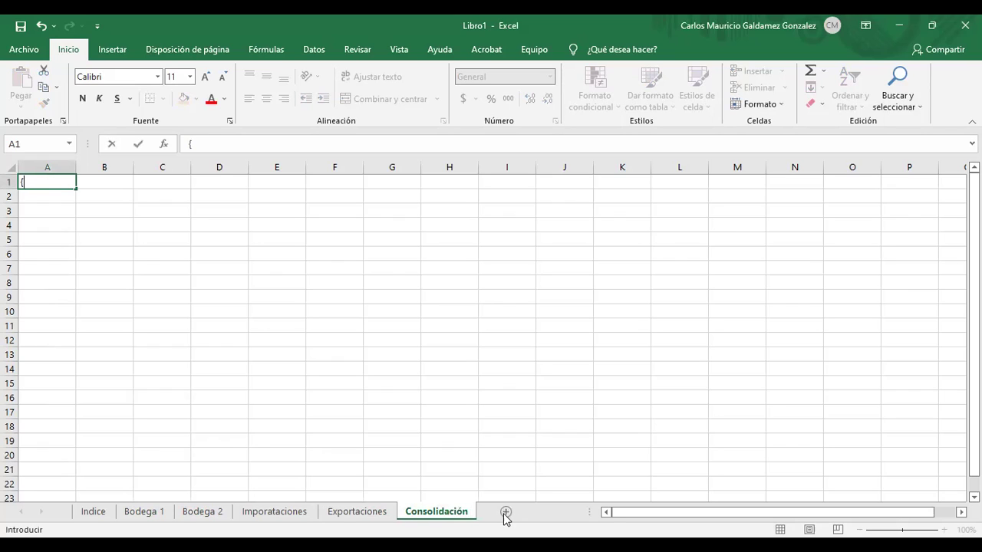
click(430, 468)
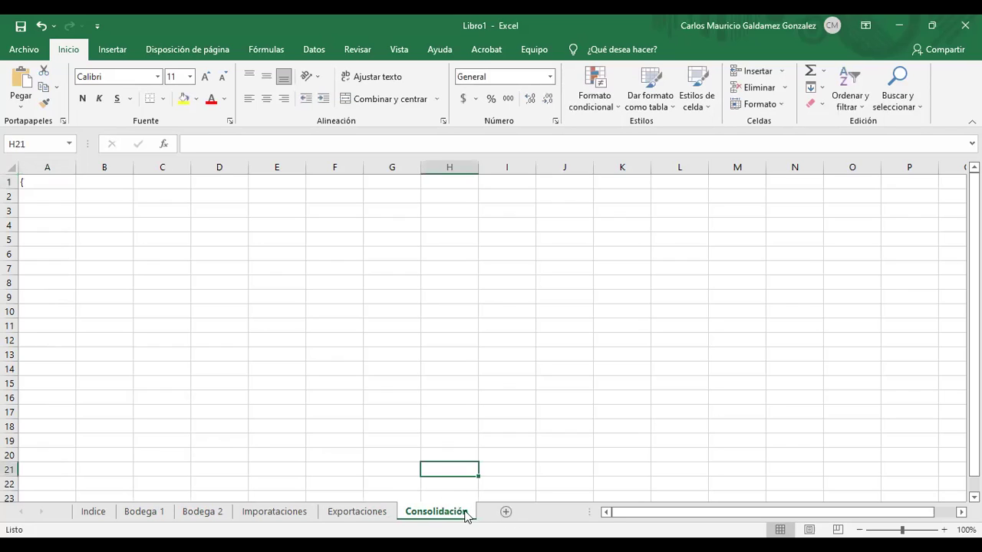
Add a seventh sheet after Consolidación and name it Planilla
click(506, 512)
double_click(505, 514)
text(Pla)
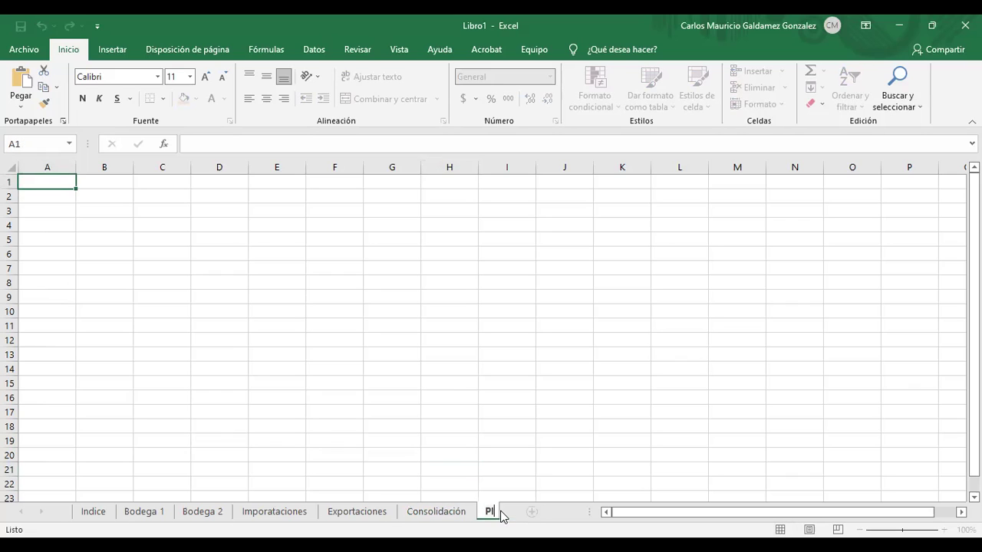
text(ntilla)
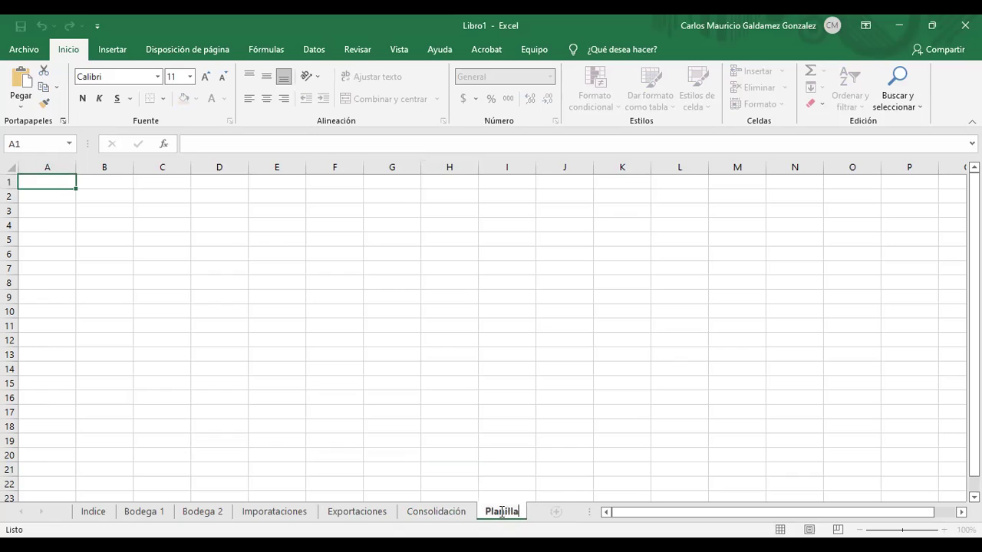
key(Return)
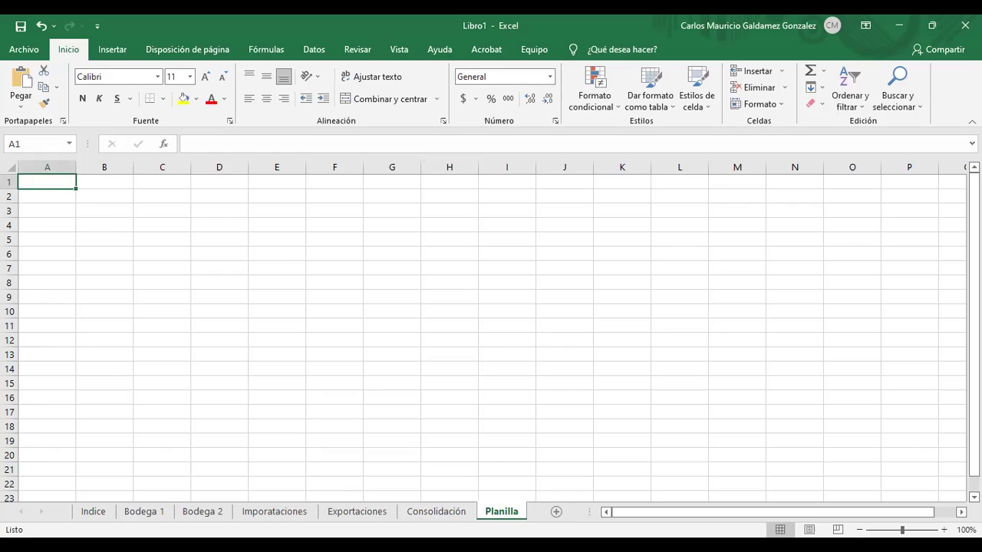
Add an eighth sheet after Planilla and name it Bodega 3
click(551, 512)
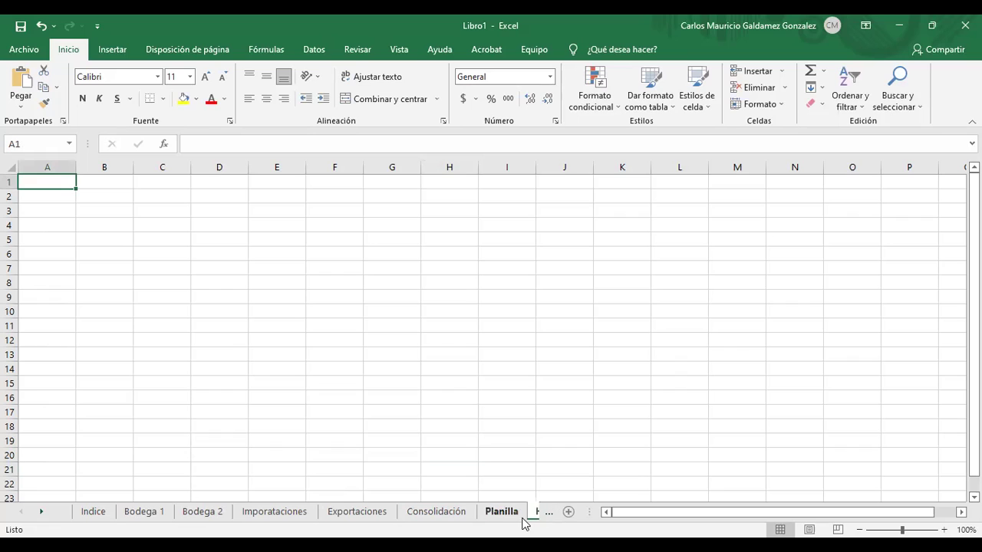
click(533, 513)
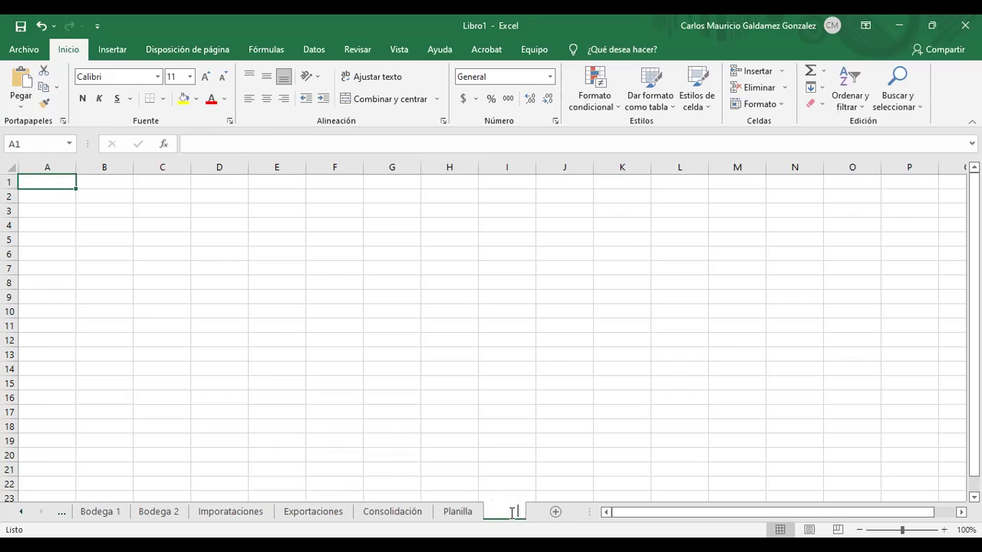
double_click(508, 513)
text(Bodega 3)
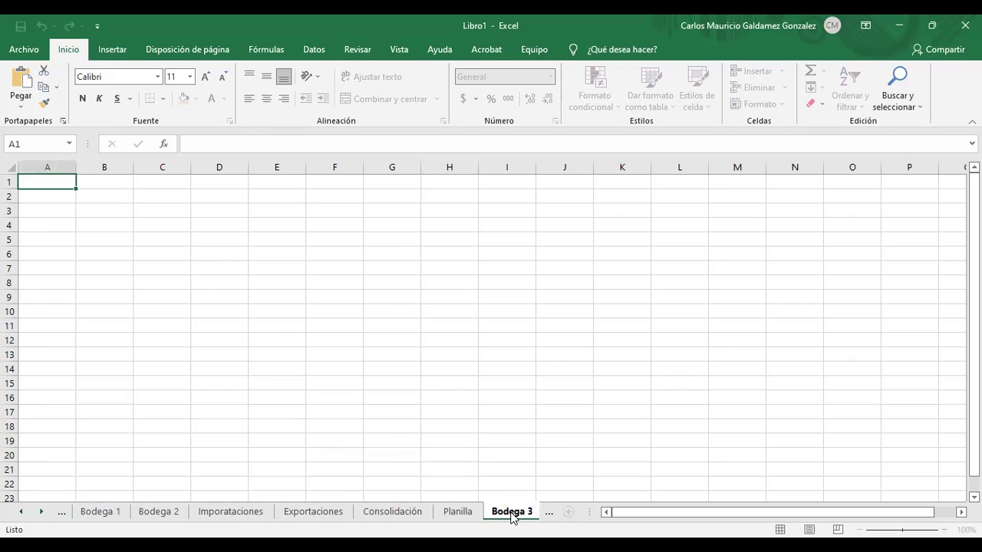
key(Return)
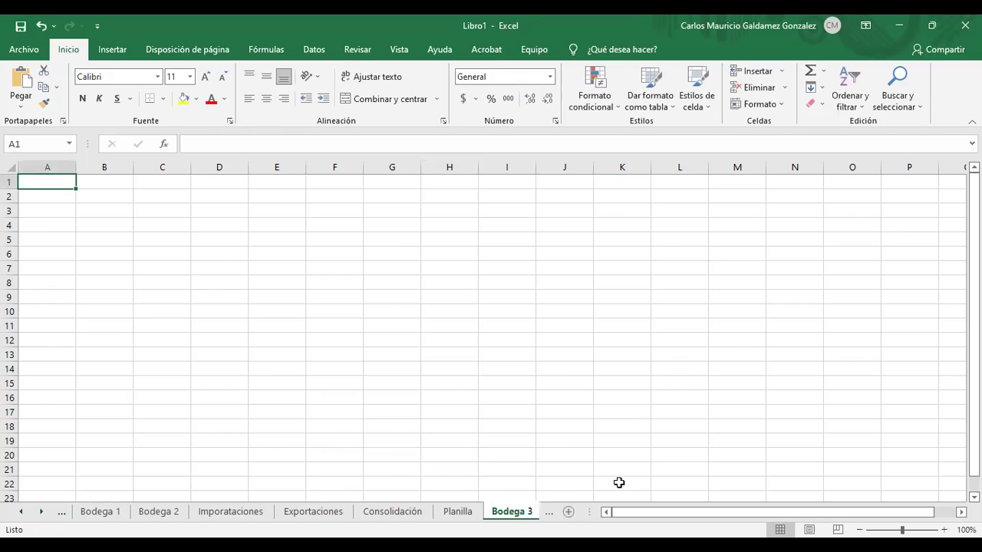
Add a ninth sheet after Bodega 3 and name it Bodega 4
click(567, 512)
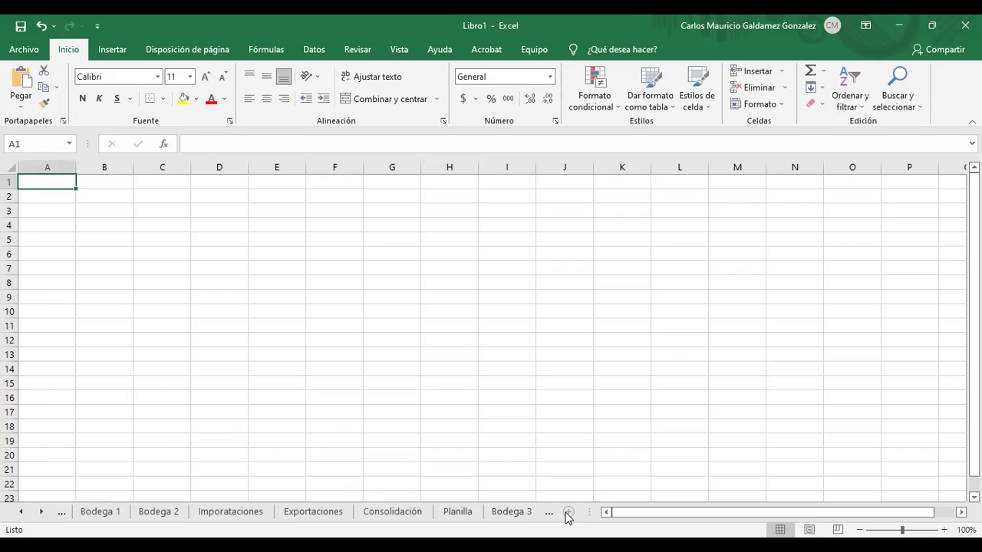
double_click(505, 511)
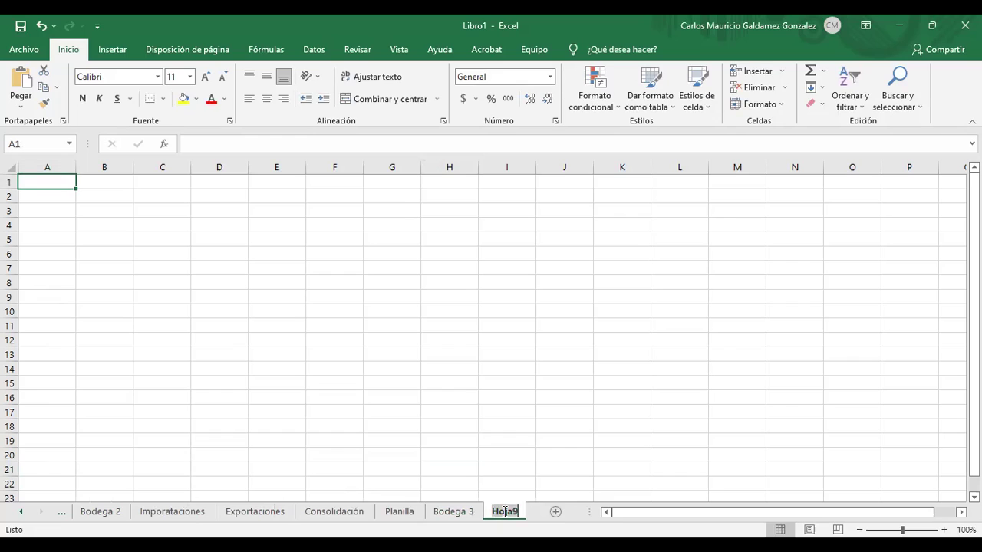
text(Bodega )
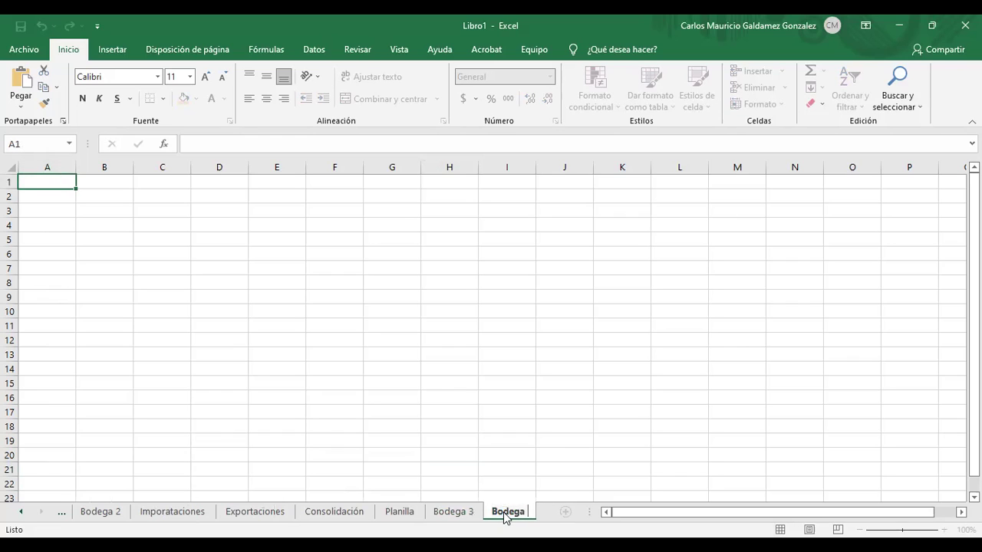
text(4)
key(Return)
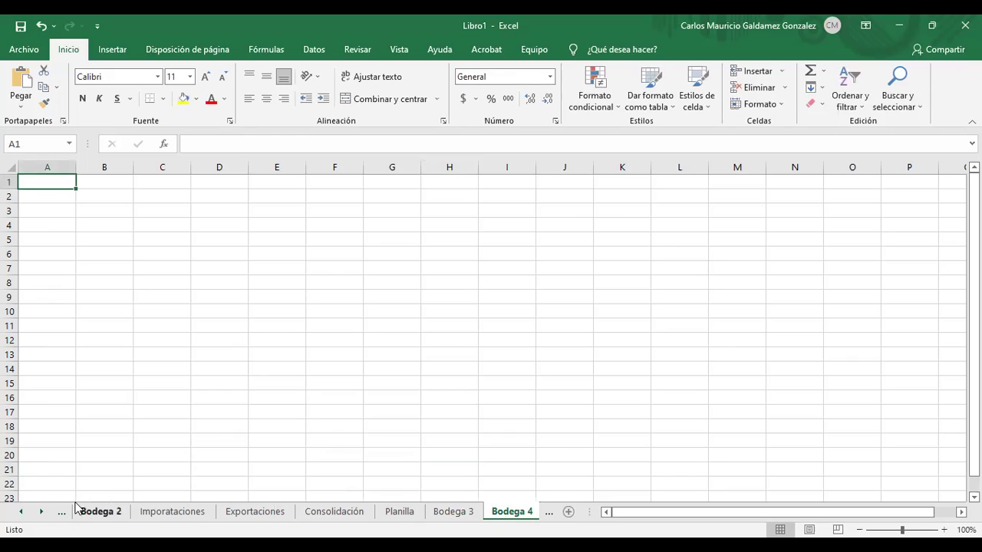
Return to the Indice sheet and go through the sheets from Bodega 1 to Planilla to check their order
click(23, 515)
click(21, 514)
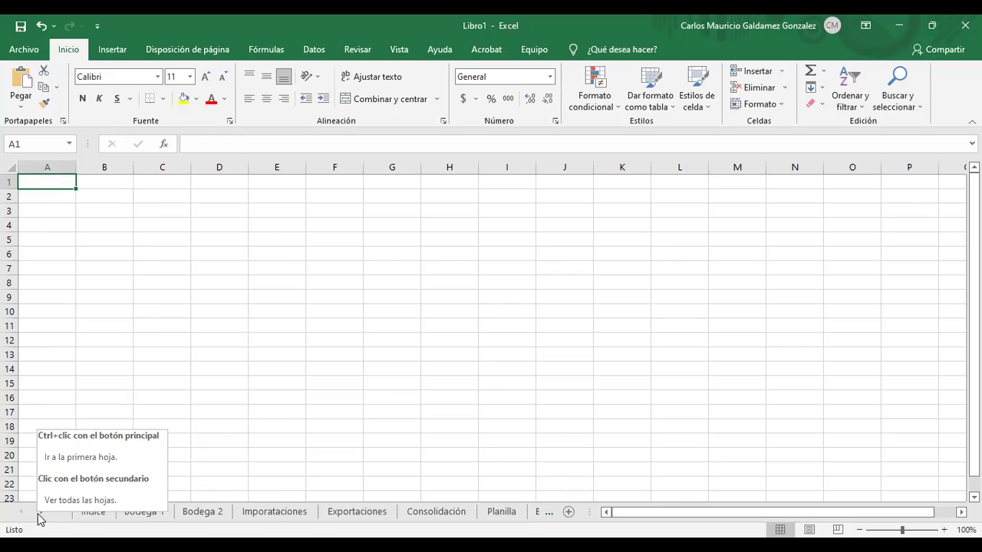
ctrl+click(40, 517)
click(62, 516)
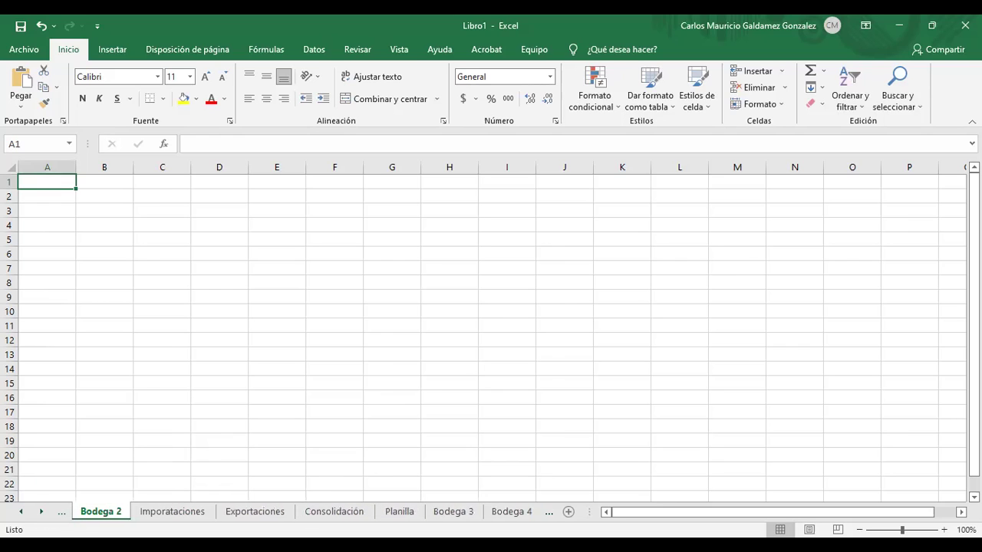
click(59, 517)
click(62, 517)
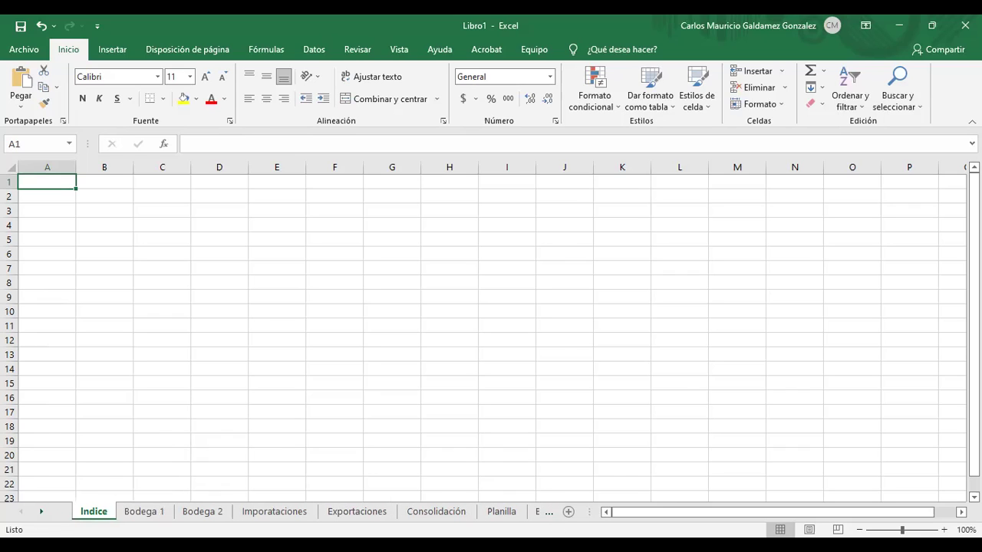
click(127, 514)
click(201, 515)
click(268, 515)
click(349, 515)
click(420, 514)
click(504, 516)
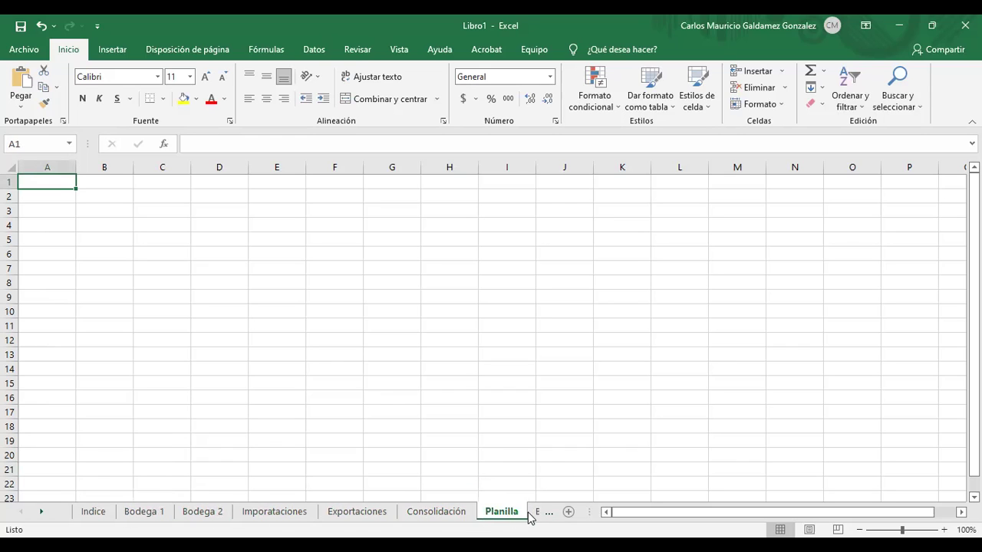
Move the Bodega 3 and Bodega 4 sheets directly after Bodega 2, ahead of Imporataciones
click(530, 516)
click(510, 515)
drag(395, 513, 98, 508)
drag(457, 520, 207, 521)
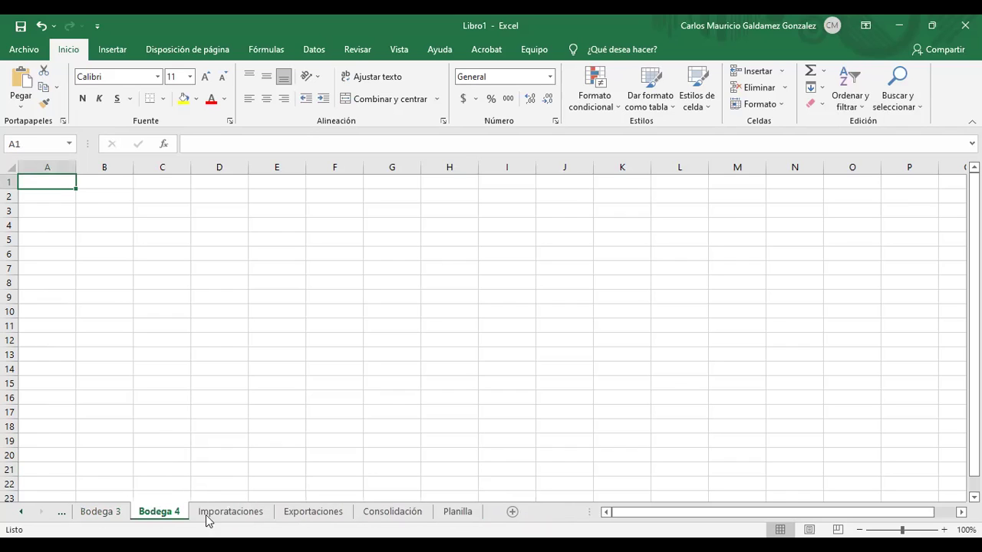
Merge and center cells A1:I3 on the Indice sheet
click(61, 516)
click(62, 512)
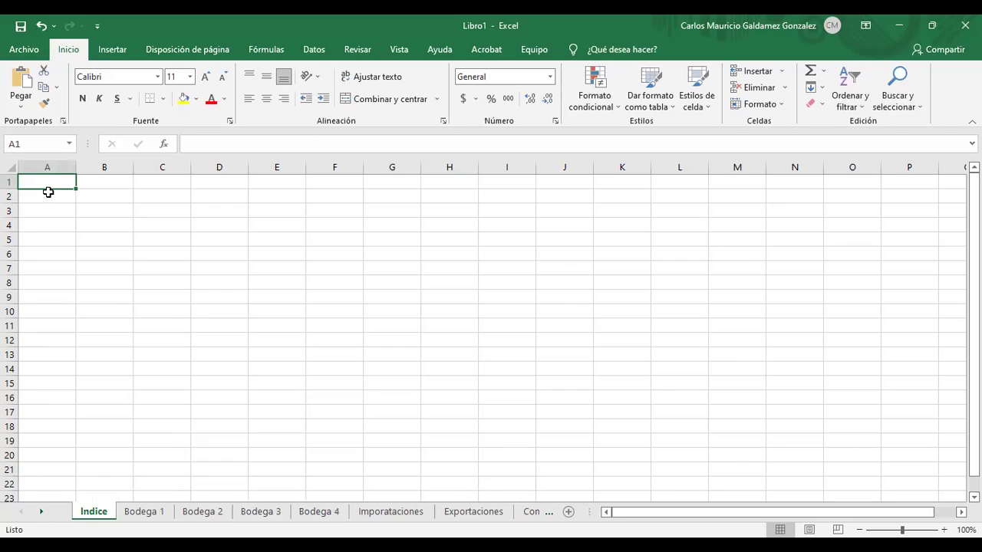
drag(48, 184, 497, 213)
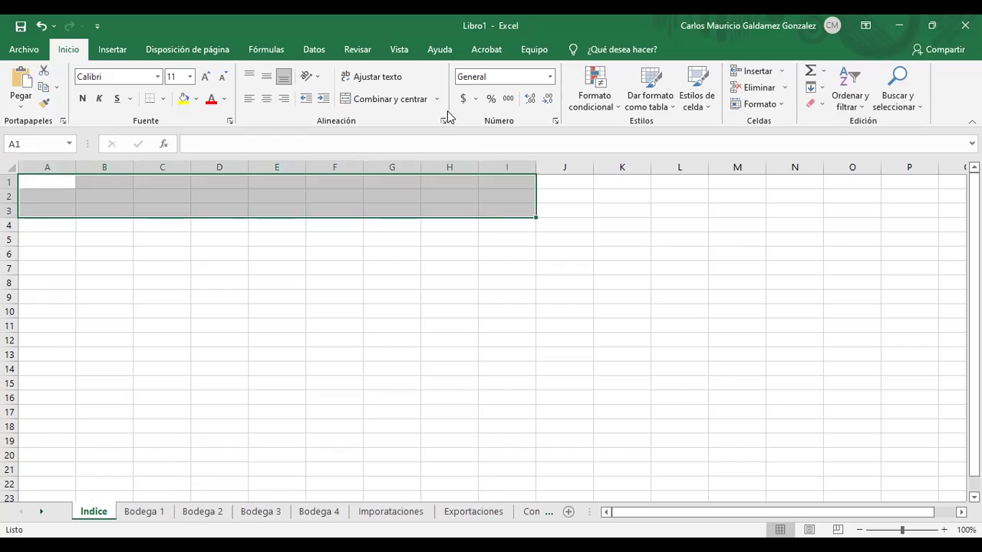
click(390, 99)
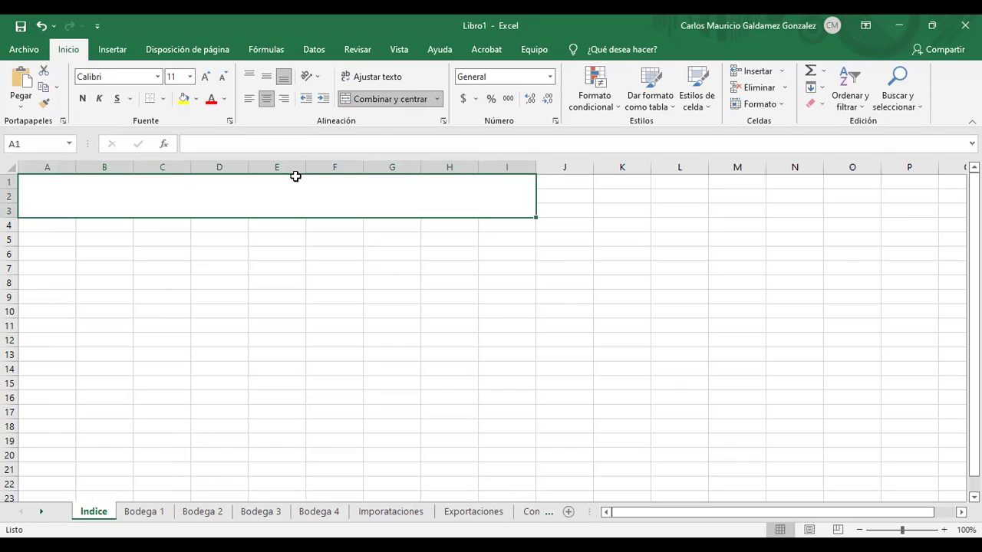
Enter the title SISTEMA DE CONTROL DE BODEGA, IMPORTACIONES Y EXPORTACIONES in the merged cell and open the Consolidación sheet
double_click(292, 201)
text(SISTE)
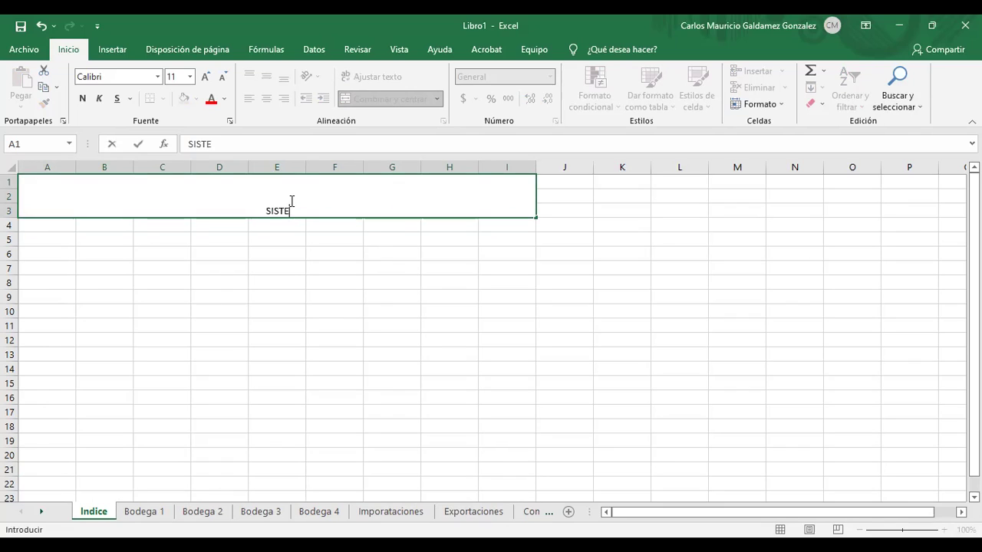
text(MA DE CONTROL DE BODEGA)
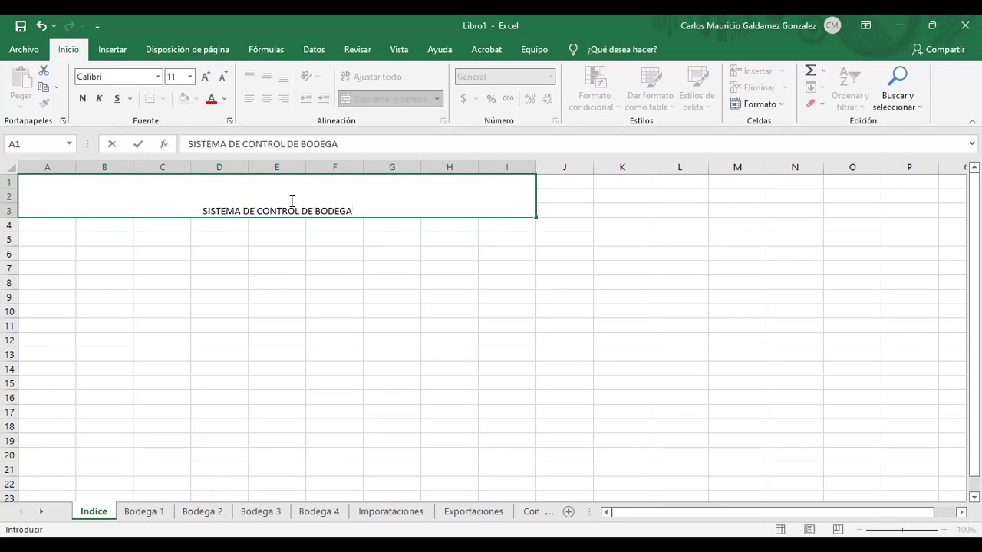
text(, IMPOR)
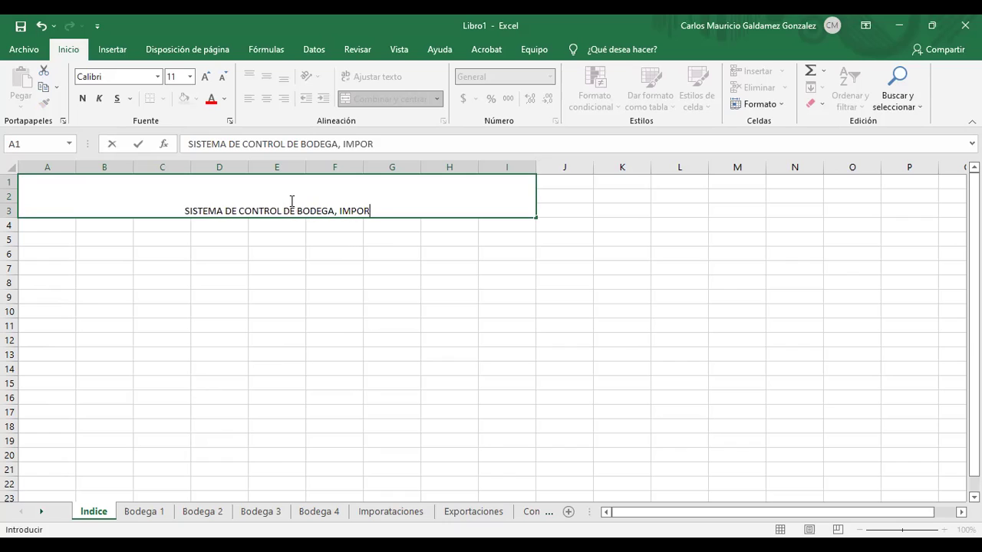
text(TACIONES Y EXPO)
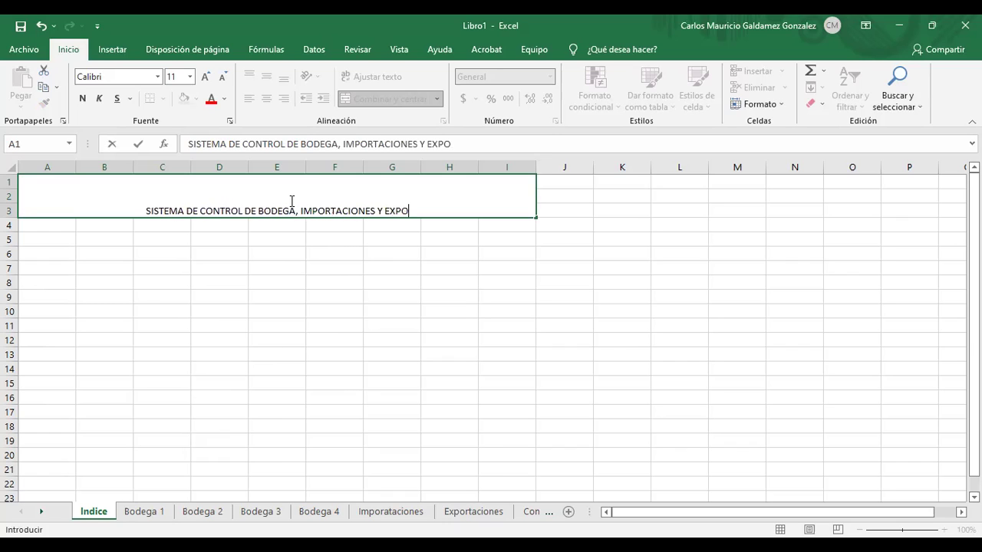
text(RTACIONES)
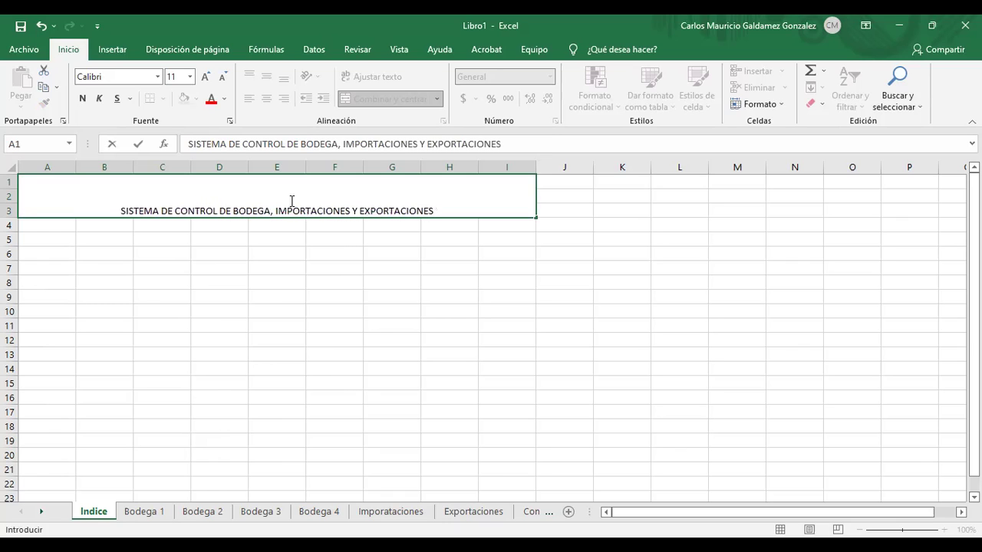
click(531, 515)
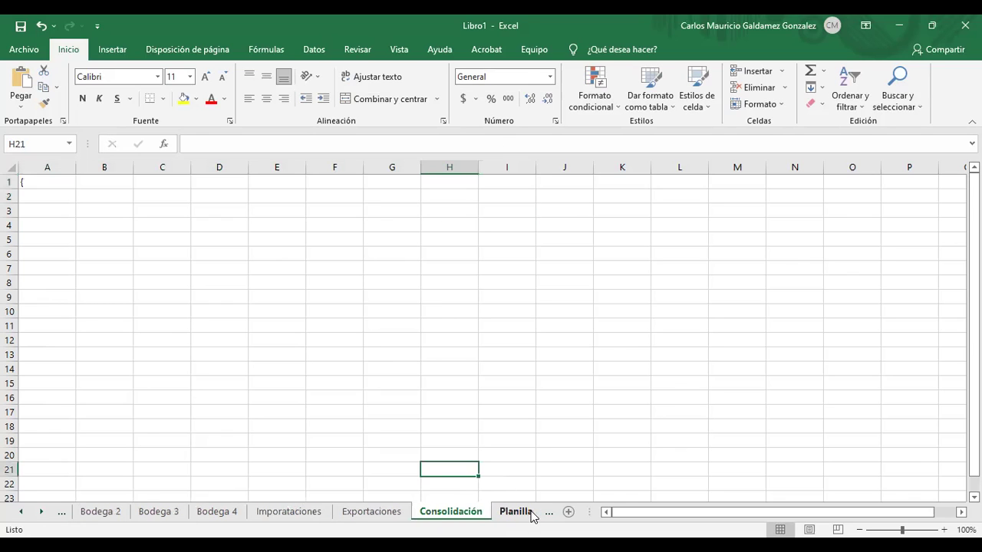
Return to the Indice sheet and extend its merged title with ", PLANILLA Y CONSOLIDACIÓN"
click(519, 514)
click(381, 518)
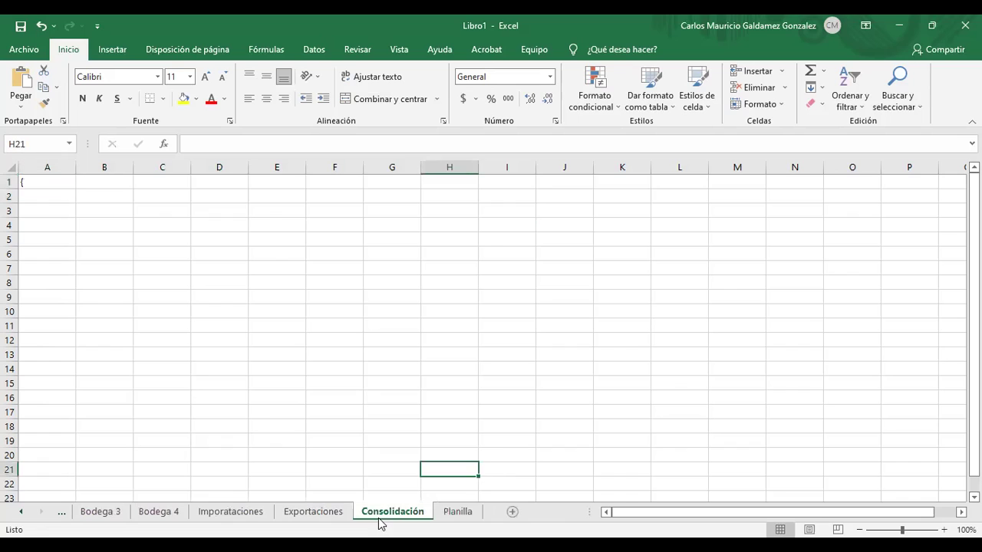
click(21, 511)
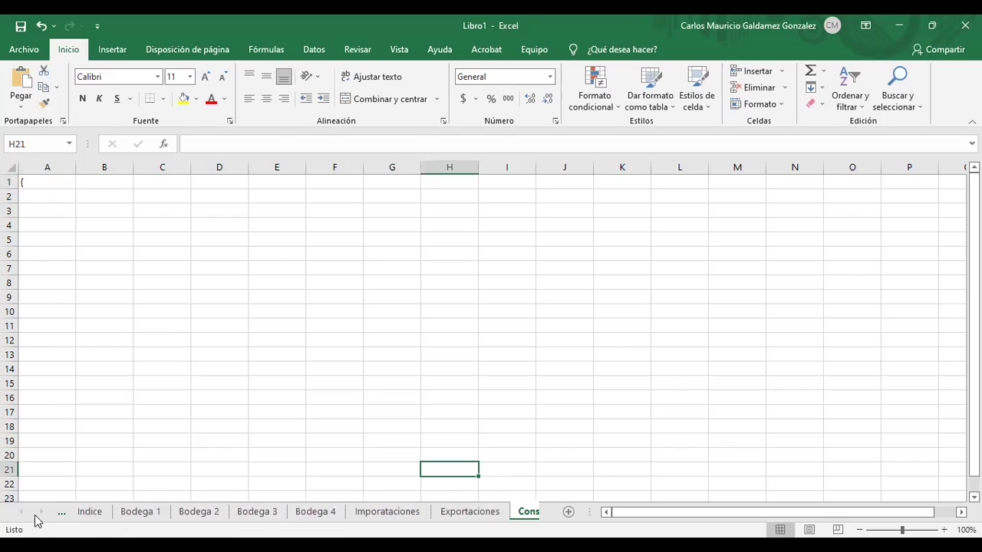
click(93, 514)
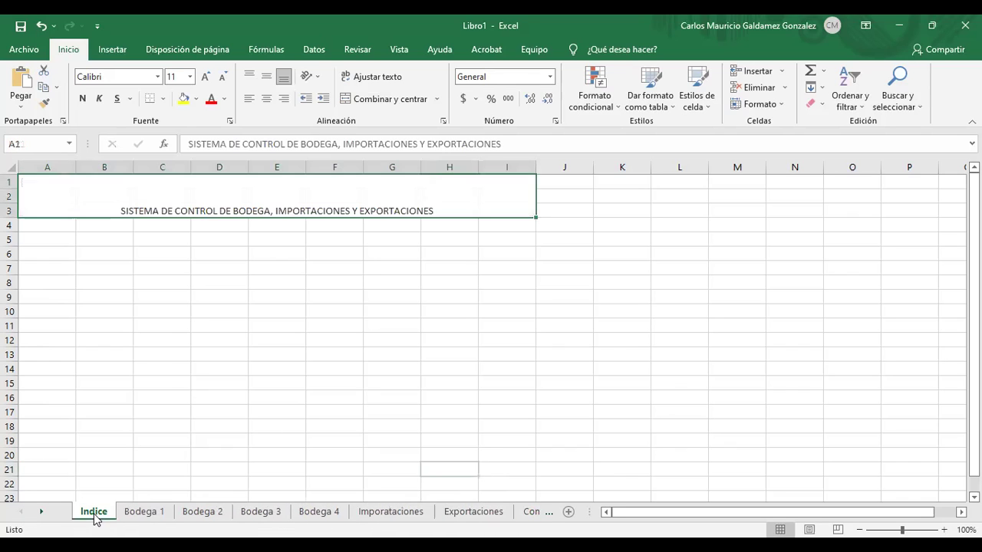
double_click(439, 209)
text(, PLANILL)
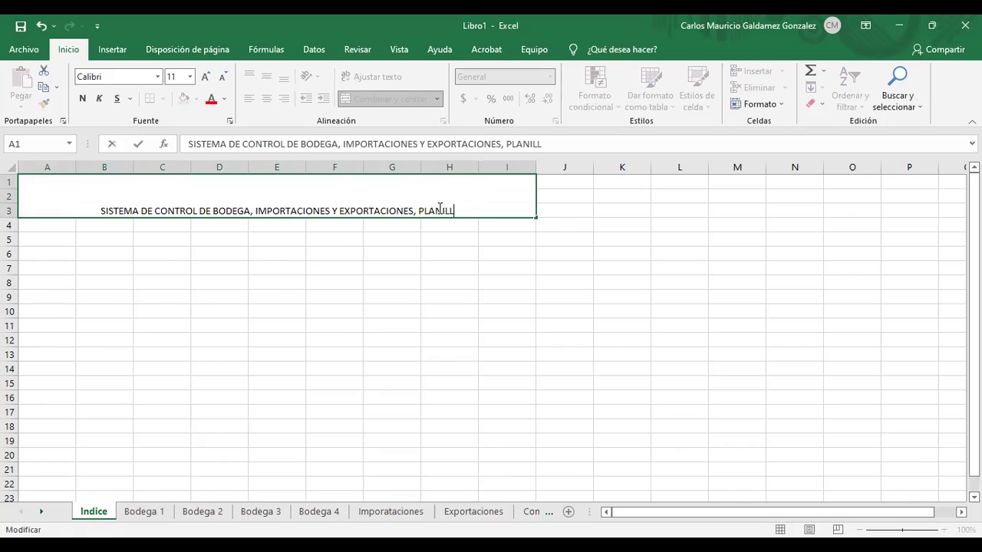
text(A Y CONSOLI)
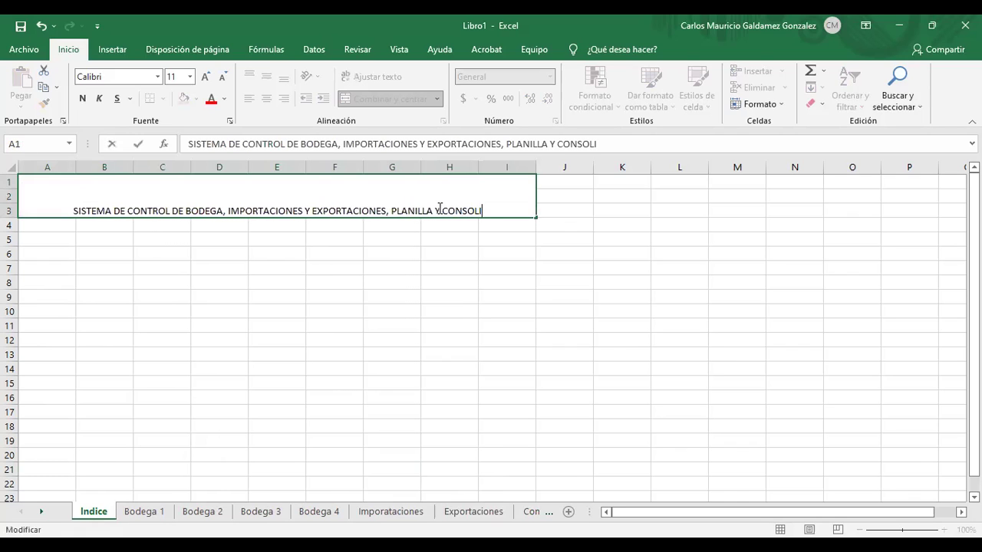
text(DACIÓN)
key(Return)
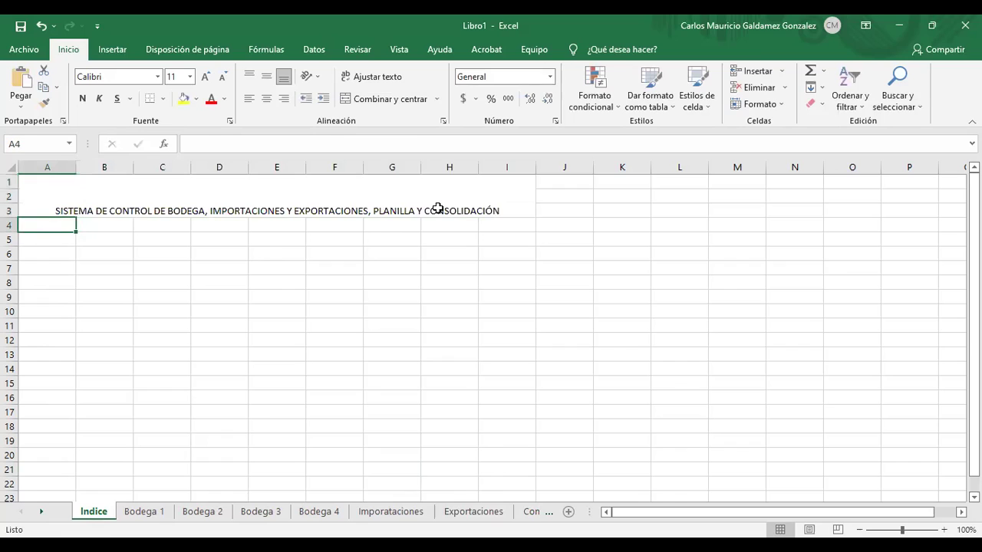
Format the Indice title with wrapped text, middle and center alignment, bold and font size 16
click(440, 208)
click(357, 77)
click(266, 77)
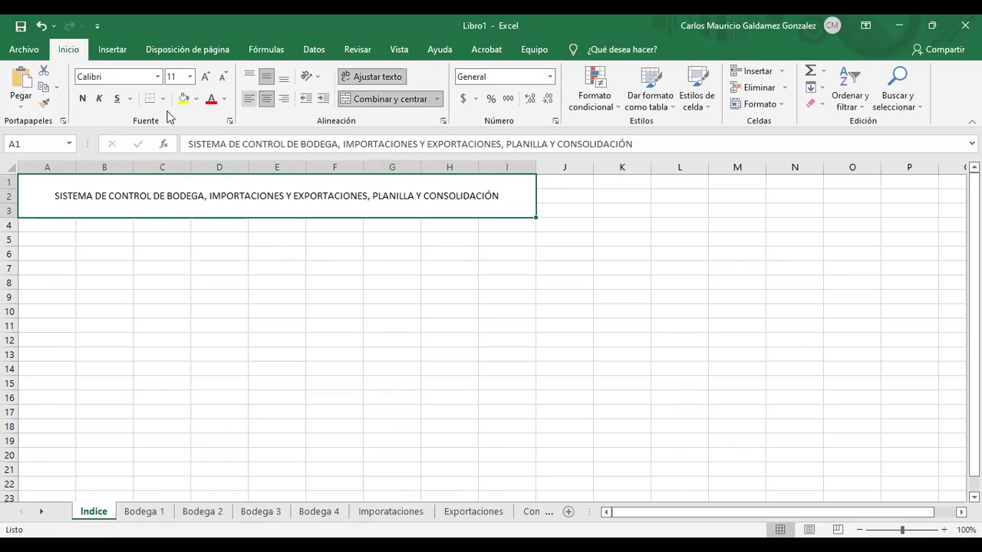
key(ctrl+n)
click(206, 77)
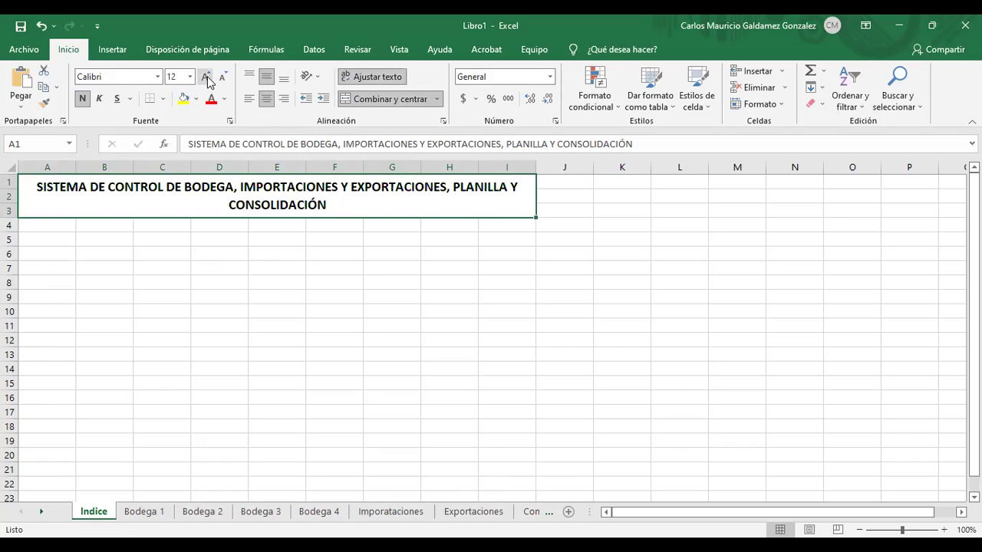
click(206, 77)
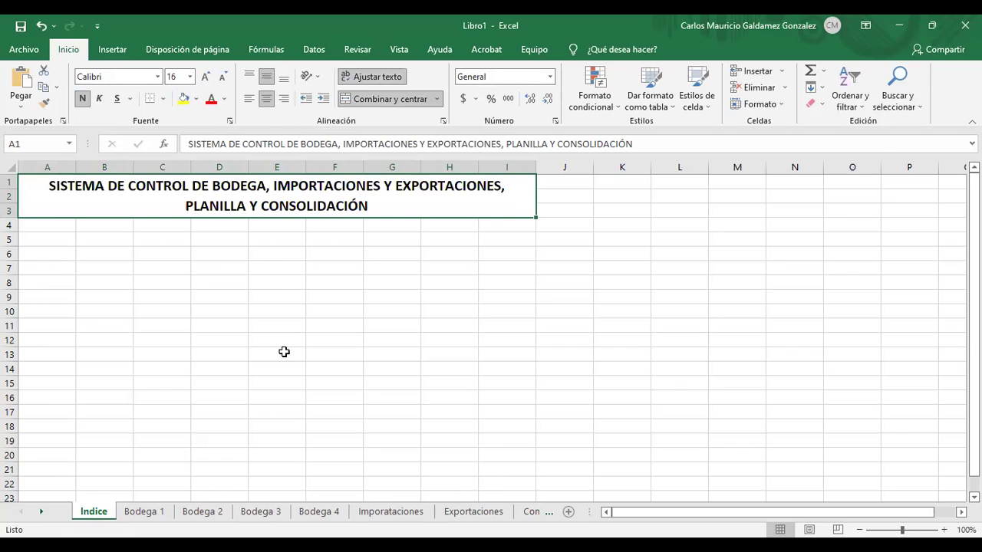
click(133, 295)
drag(88, 252, 157, 311)
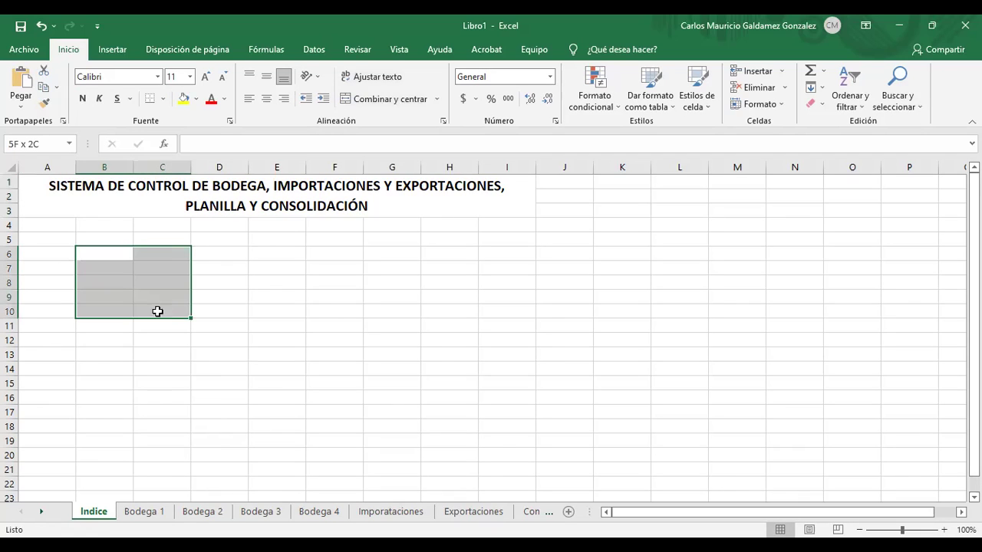
click(166, 394)
drag(91, 254, 475, 459)
Go through the sheets from Bodega 1 to Planilla and back again to the Indice sheet
click(142, 513)
click(318, 513)
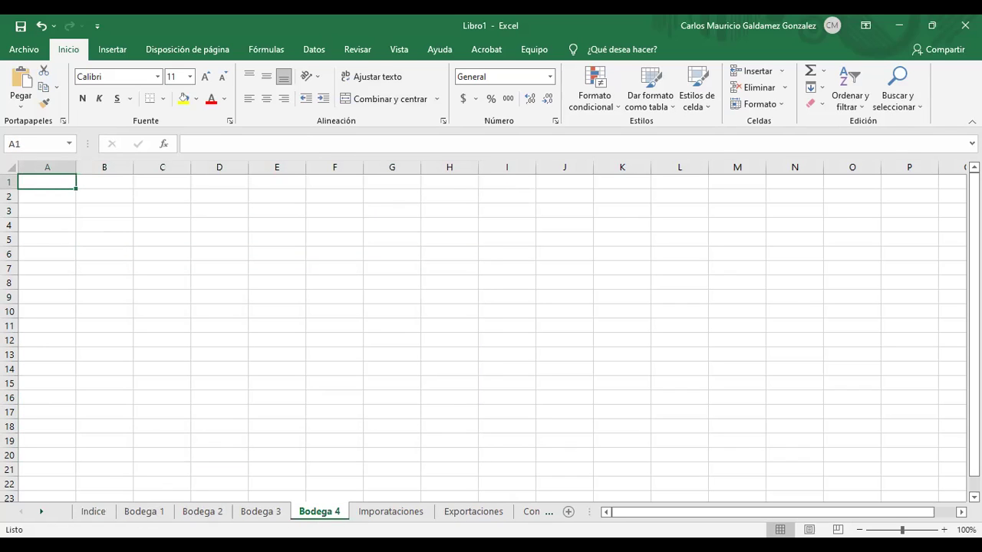
click(387, 512)
click(475, 512)
click(529, 511)
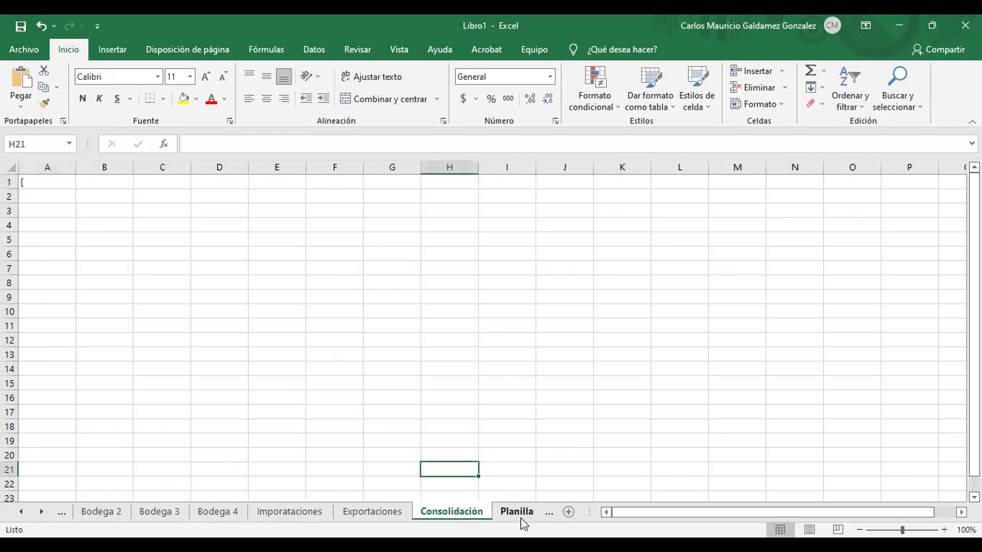
click(511, 512)
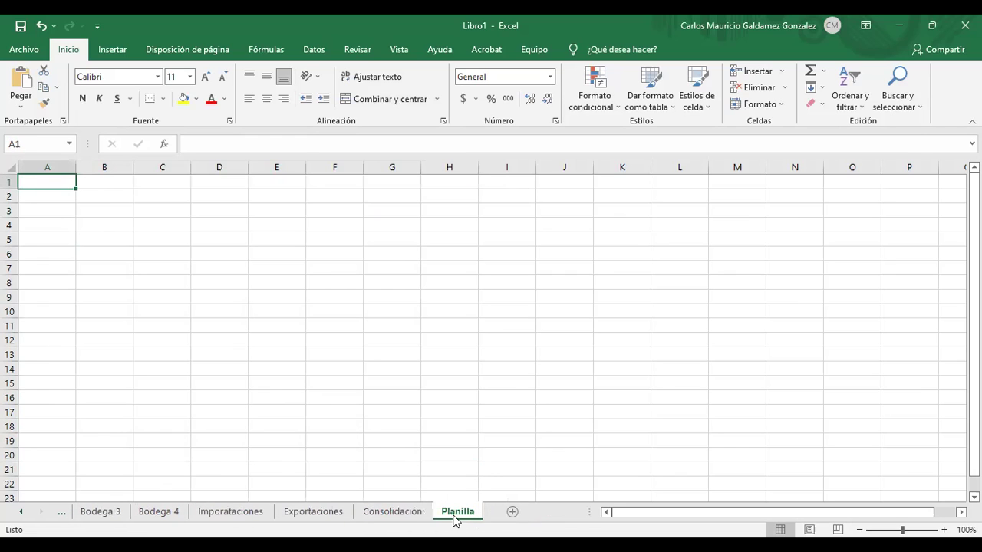
click(392, 512)
click(313, 512)
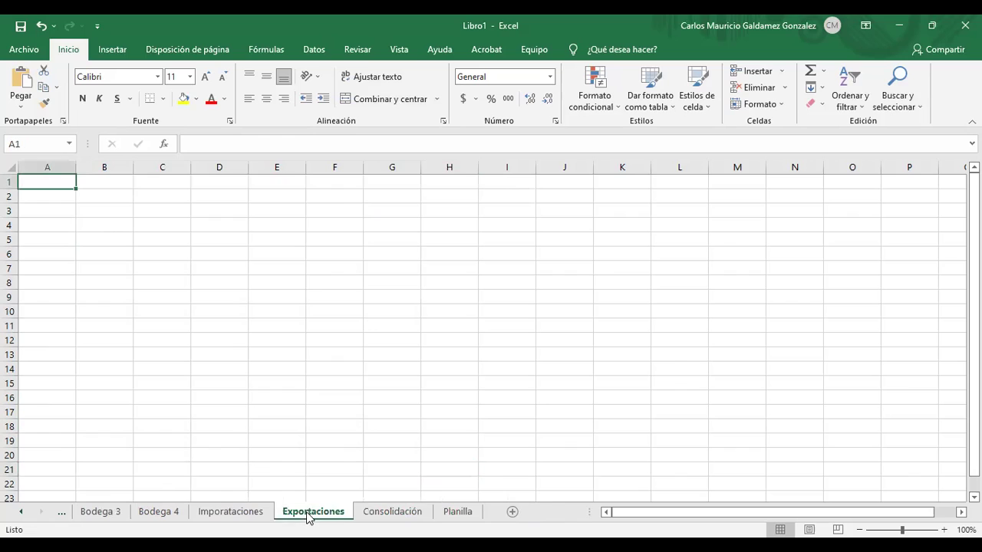
click(230, 512)
click(159, 511)
click(102, 514)
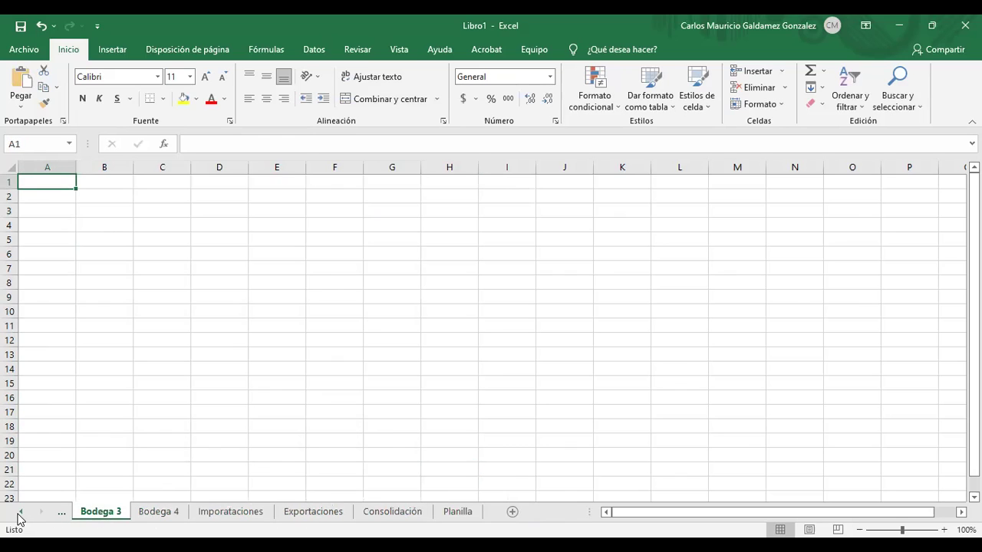
click(61, 513)
click(60, 514)
click(157, 512)
click(99, 512)
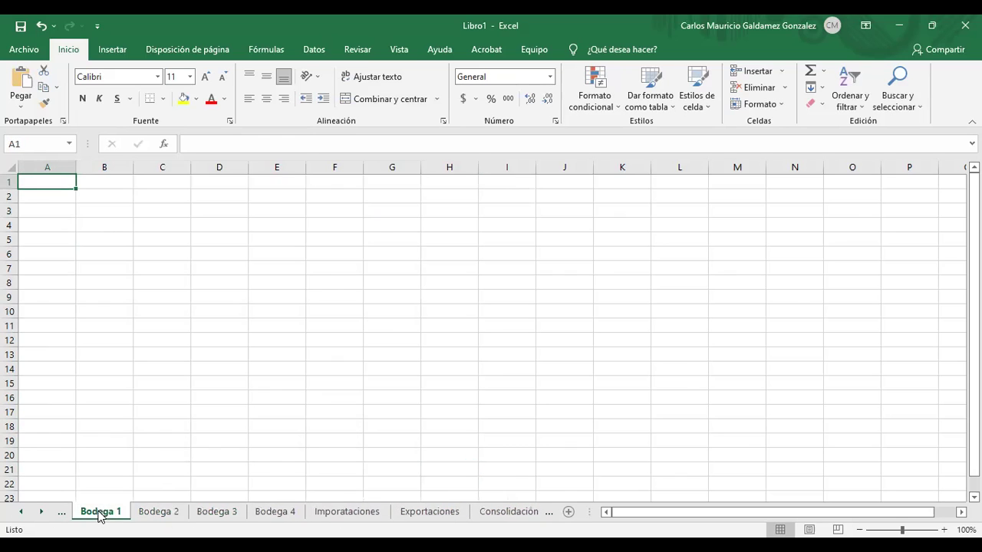
click(20, 511)
click(21, 514)
click(95, 512)
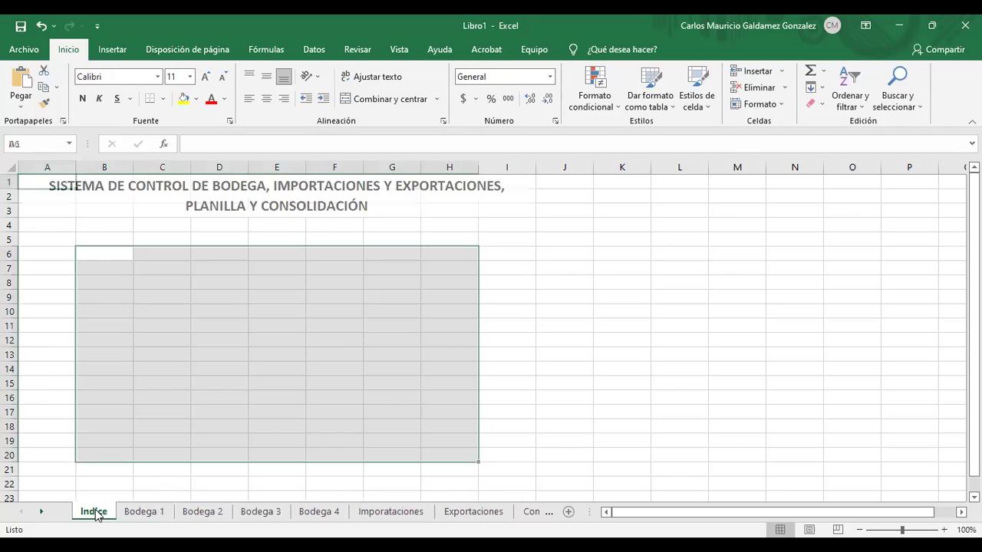
Paste the icon-set image into the Indice sheet and place it over columns H to P, down to about row 22
click(340, 367)
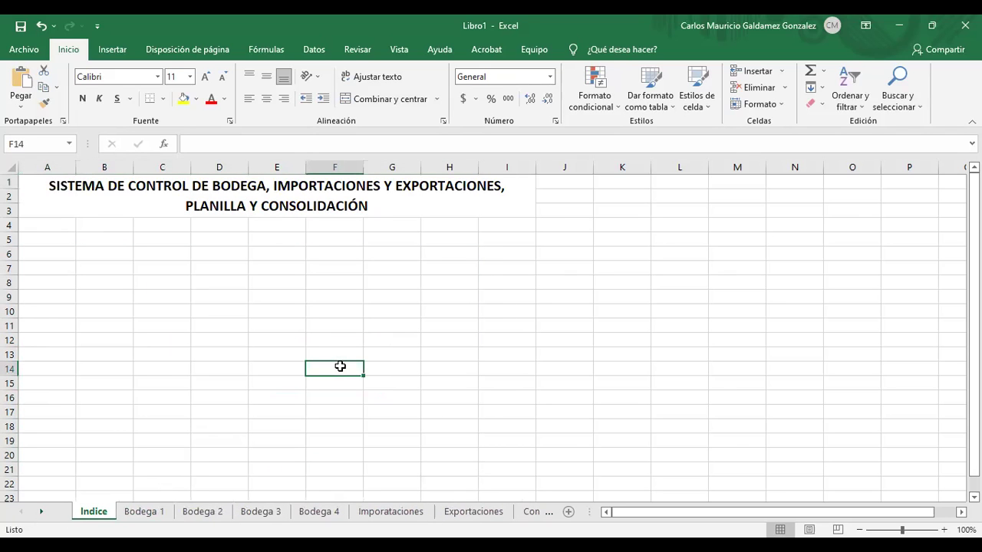
click(129, 295)
click(95, 265)
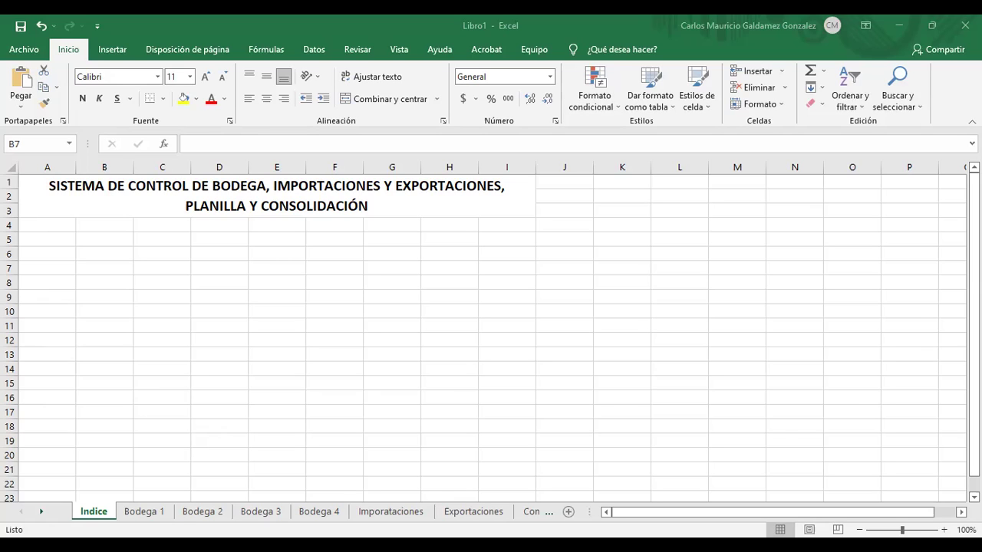
key(ctrl+v)
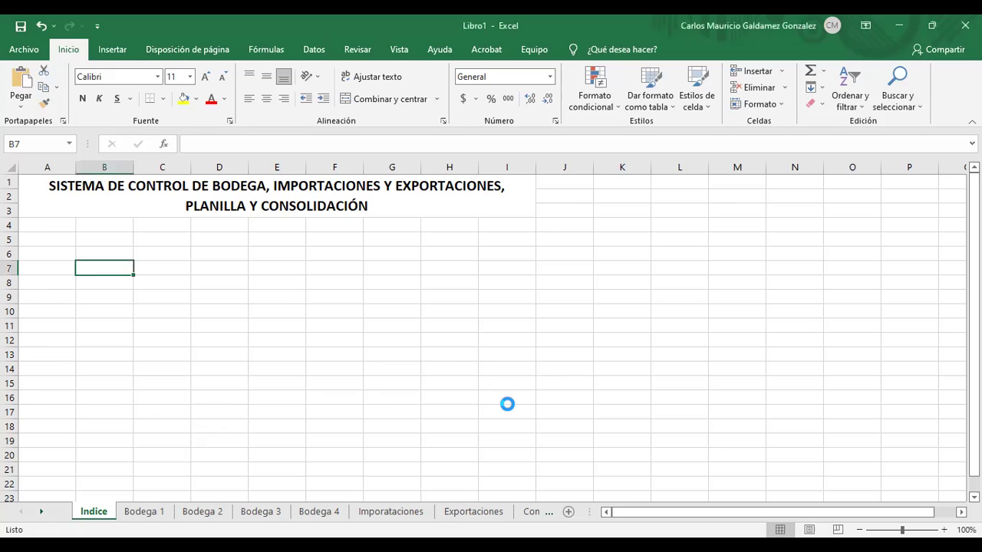
drag(487, 367, 578, 324)
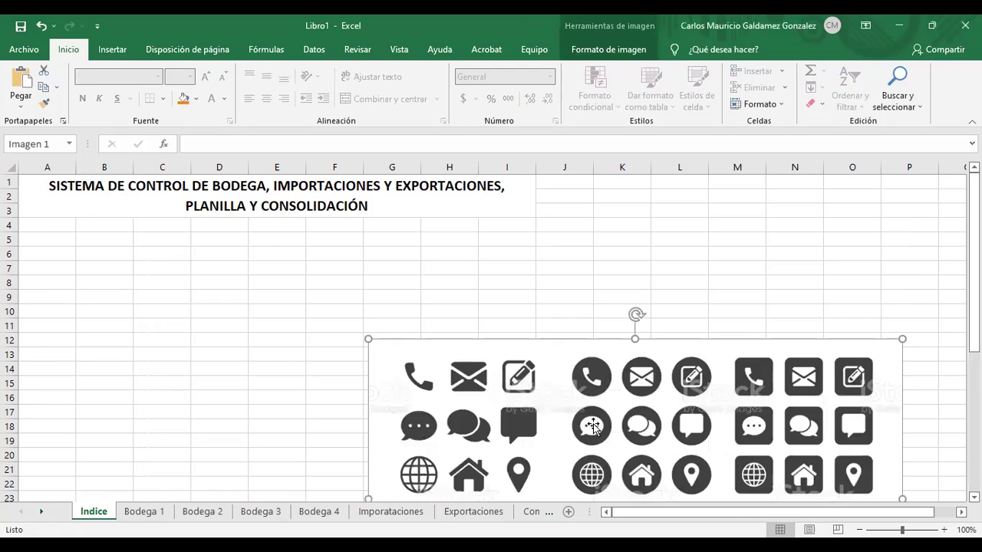
drag(594, 427, 659, 354)
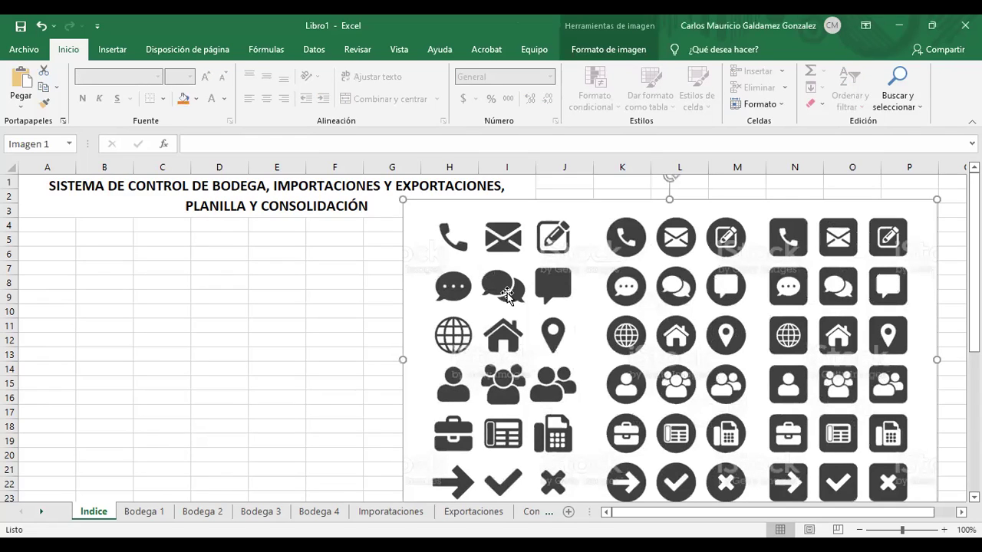
mouse_move(716, 380)
mouse_down()
mouse_move(660, 355)
mouse_move(723, 379)
mouse_up()
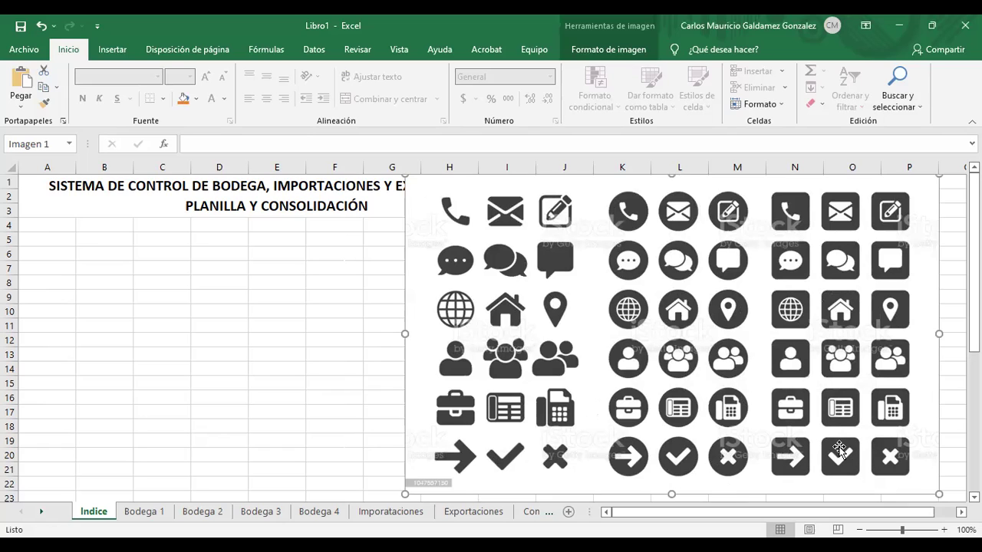
Paste the icon-set image into the Consolidación sheet and move it up so the whole picture fits in view
click(546, 513)
key(ctrl+v)
drag(591, 471, 565, 325)
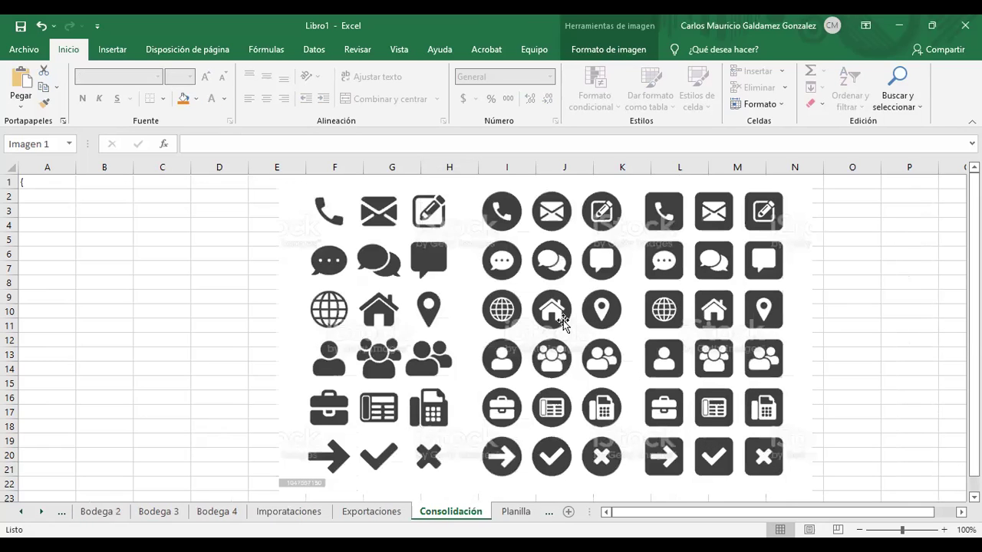
Crop the pasted image to the white X on the dark square, about 1.83 cm high and 1.77 cm wide
double_click(783, 200)
click(842, 84)
drag(280, 176, 741, 435)
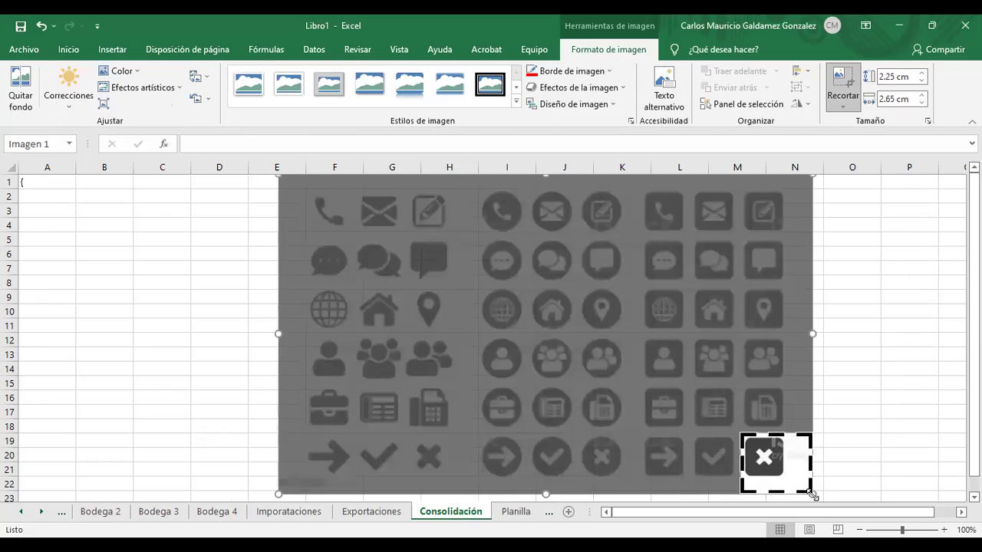
drag(804, 488, 788, 481)
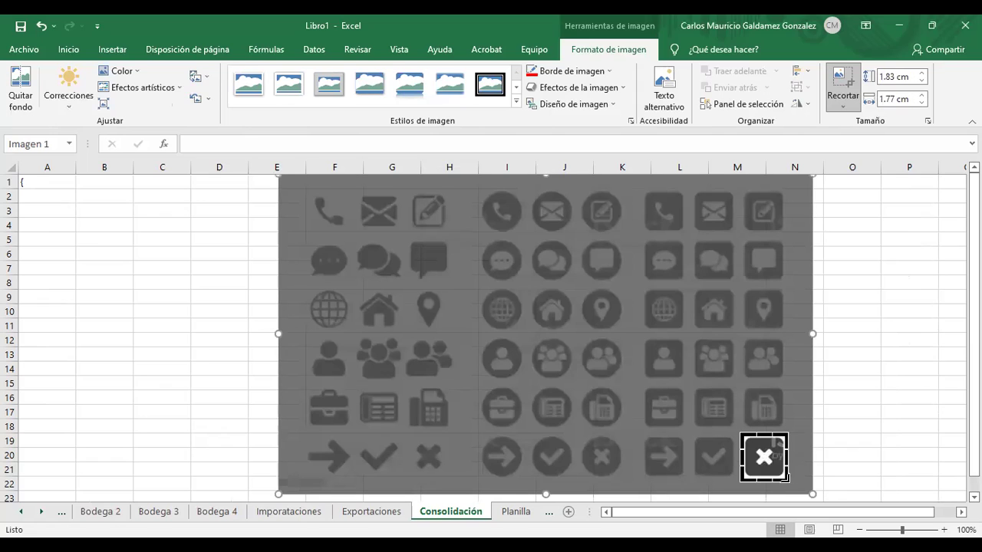
click(847, 439)
Paste the cropped X icon into the Indice sheet and position it in column B below the title
click(767, 454)
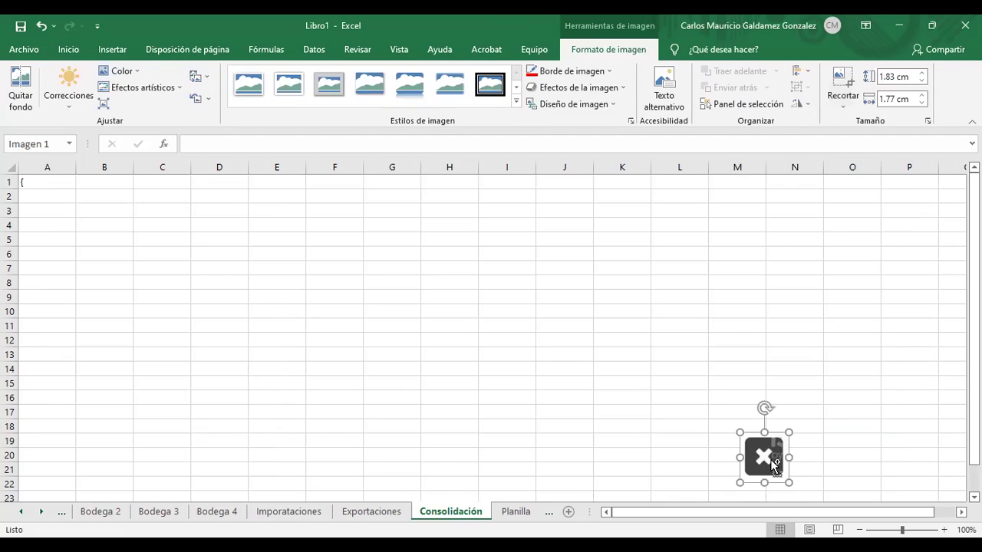
click(21, 512)
click(20, 512)
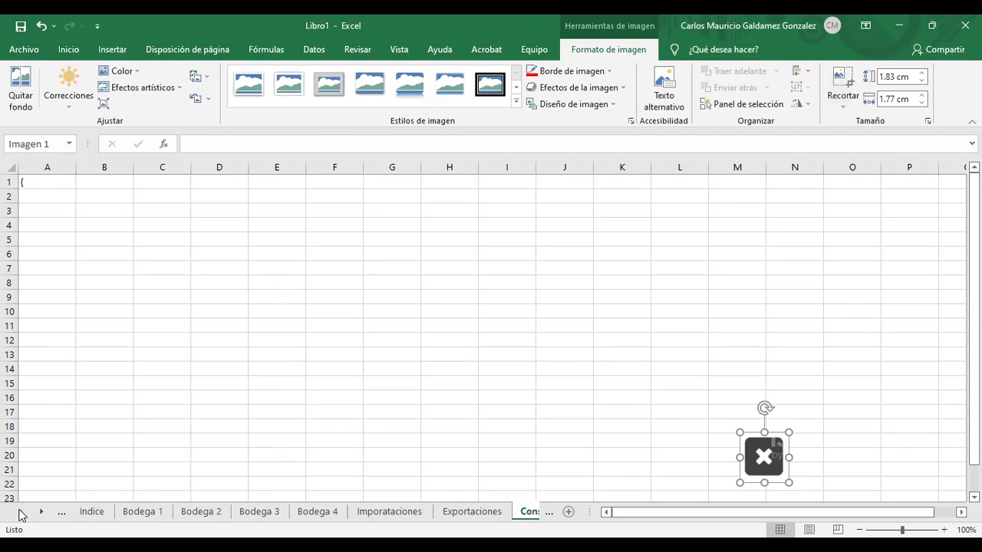
click(86, 514)
key(ctrl+v)
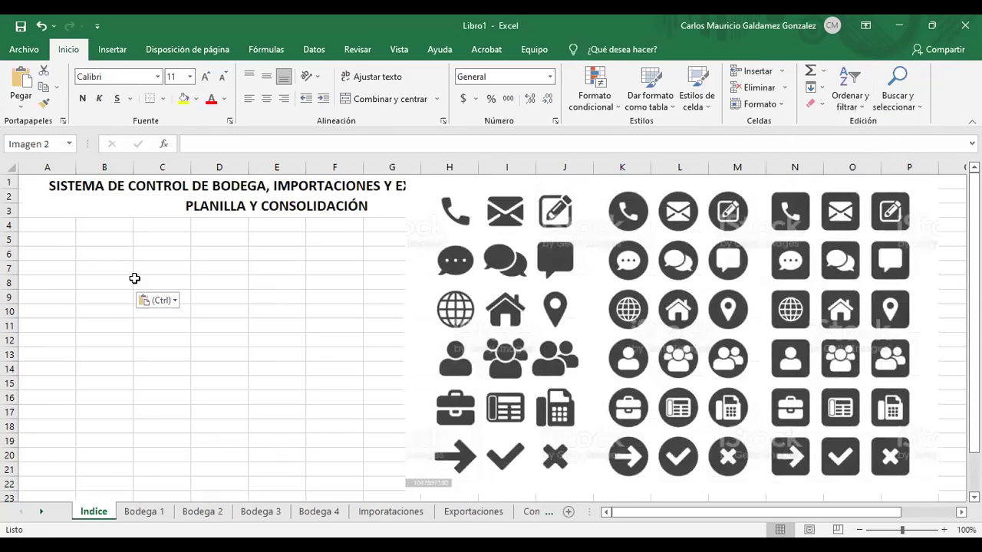
mouse_move(113, 271)
mouse_down()
mouse_move(104, 274)
mouse_move(112, 280)
mouse_up()
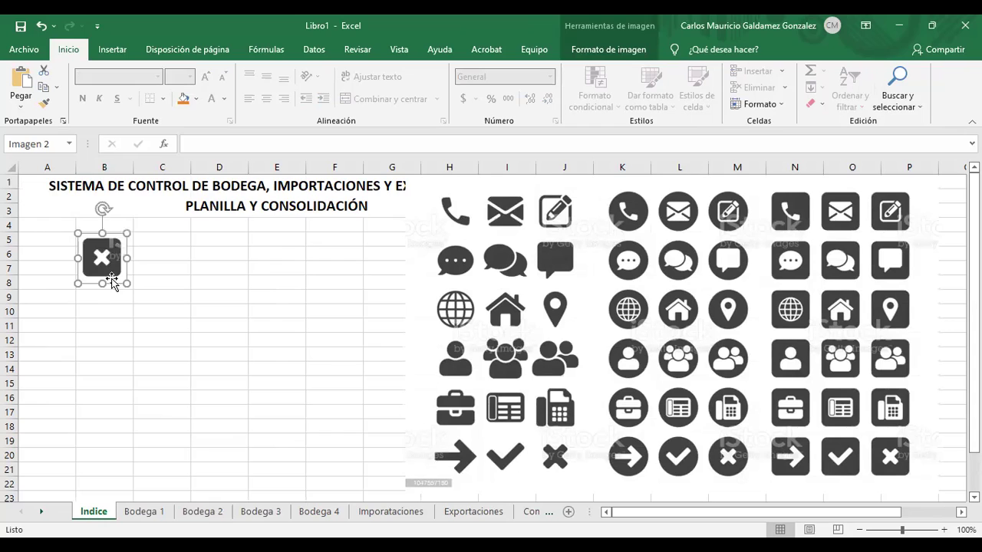
Cut and re-paste the X icon on the Indice sheet and enlarge it to about the width of column B
key(ctrl+x)
key(ctrl+v)
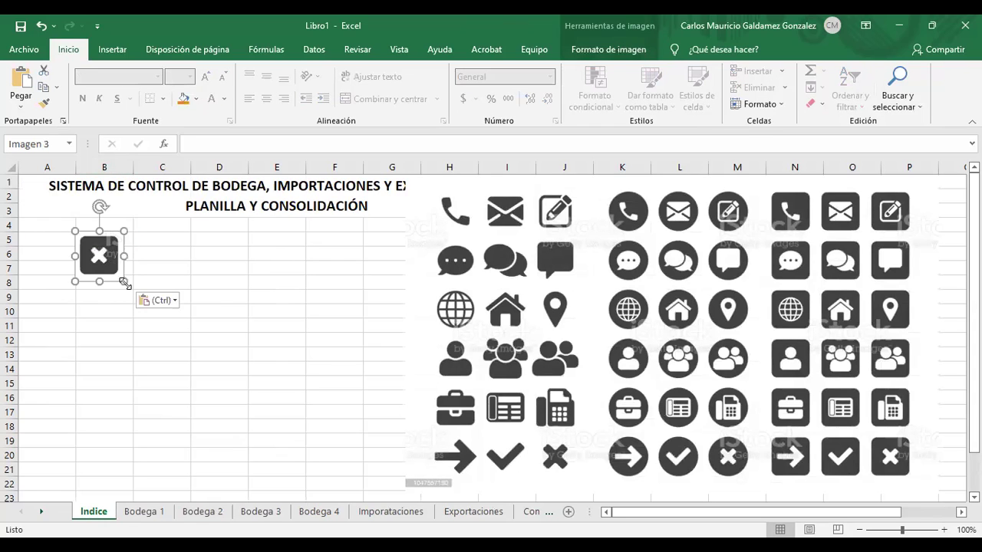
drag(127, 283, 137, 293)
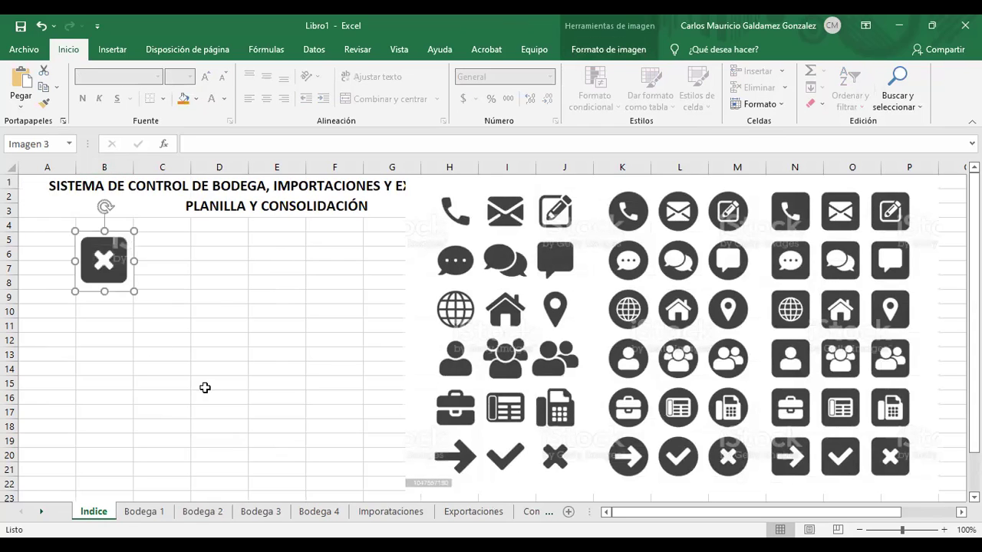
Paste three more copies of the X icon and stack them in column B below the first one
click(161, 322)
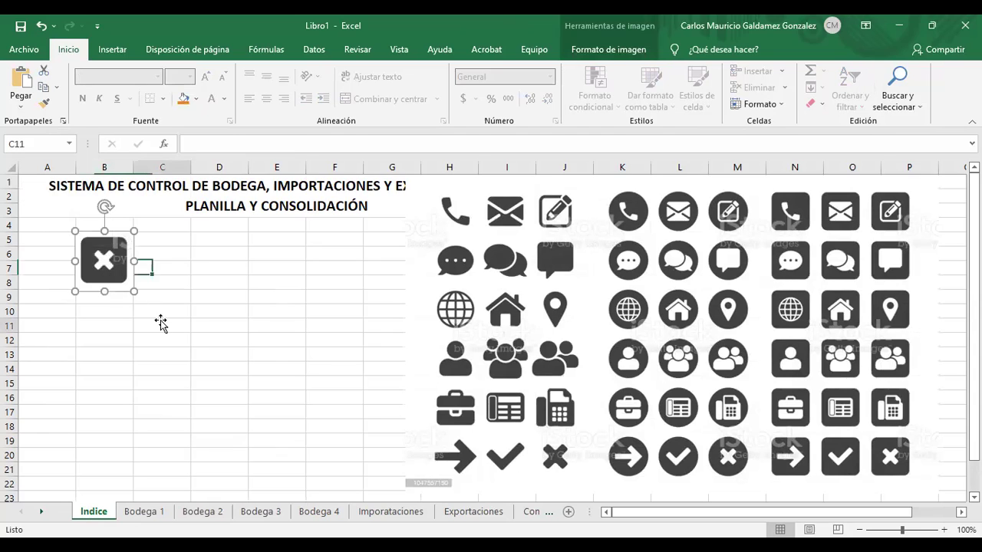
key(ctrl+v)
drag(165, 342, 109, 318)
click(176, 357)
key(ctrl+v)
drag(179, 378, 128, 435)
key(ctrl+v)
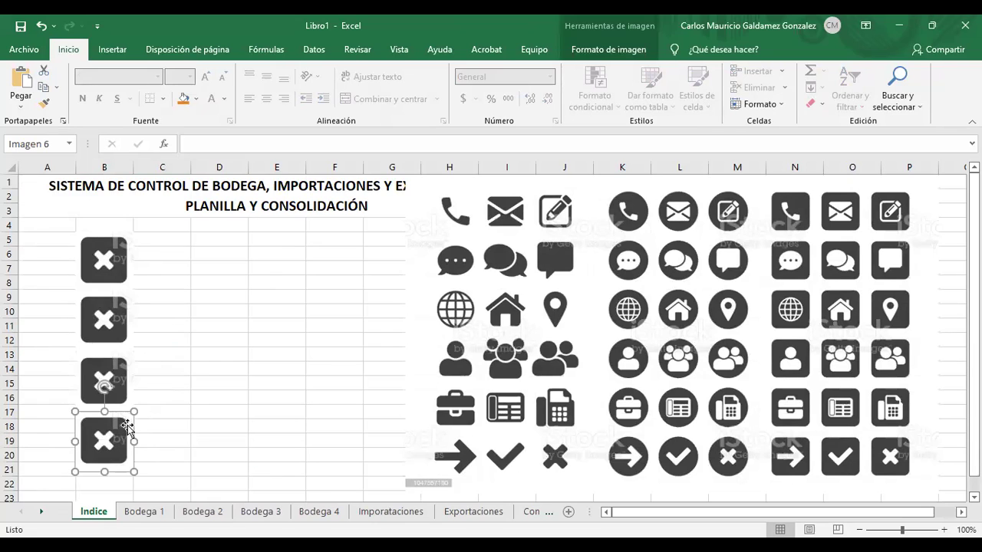
ctrl+click(100, 369)
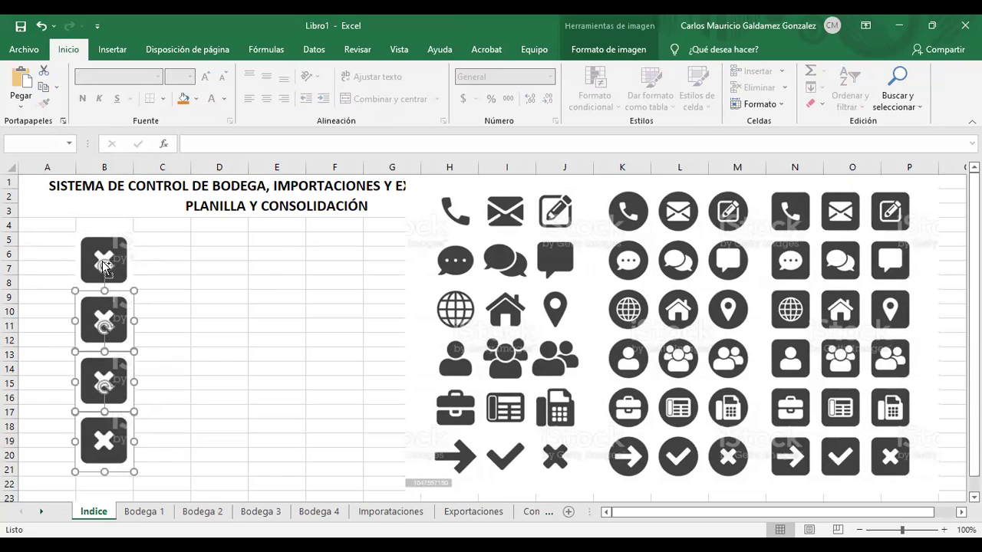
ctrl+click(93, 259)
ctrl+click(88, 322)
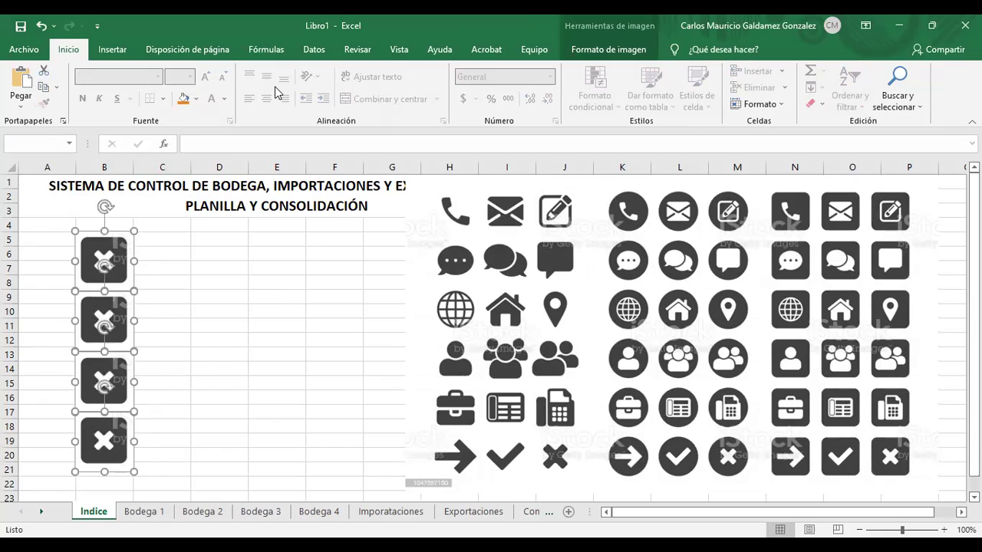
scroll(193, 55, down, 1)
click(192, 53)
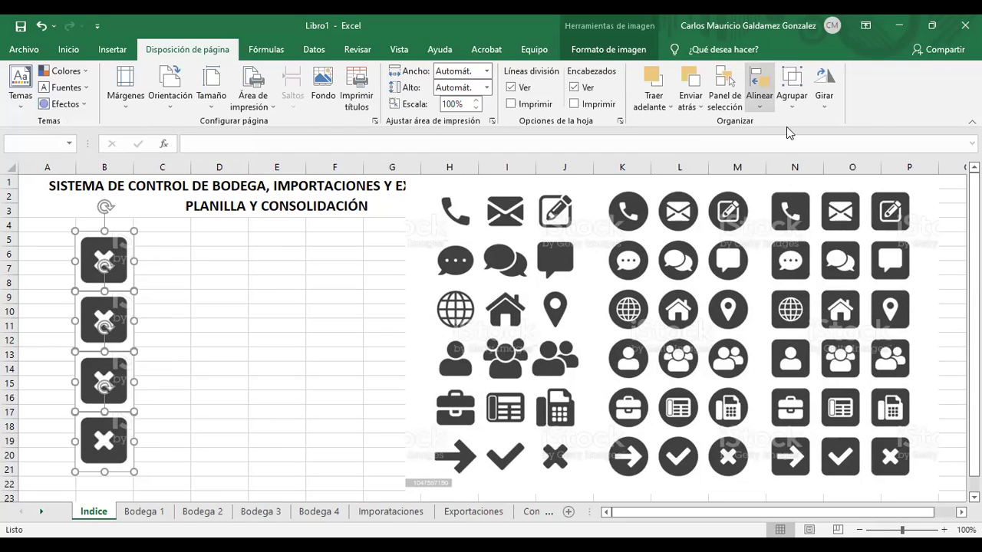
click(853, 165)
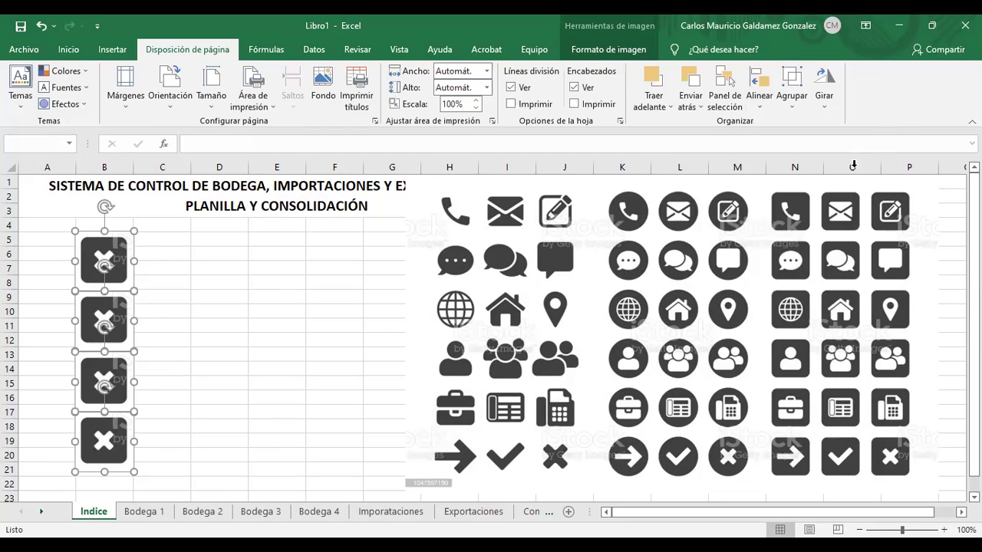
click(763, 114)
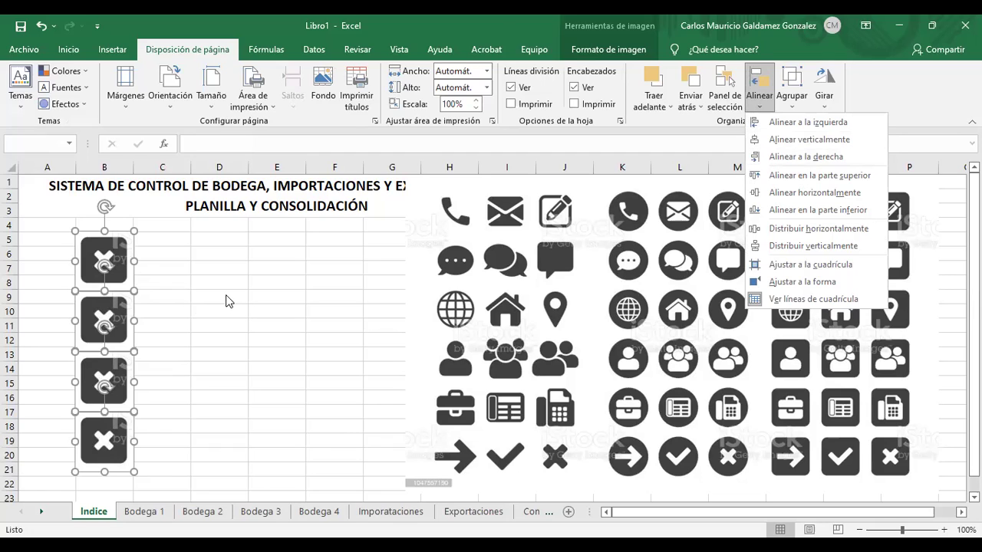
key(Escape)
key(Escape)
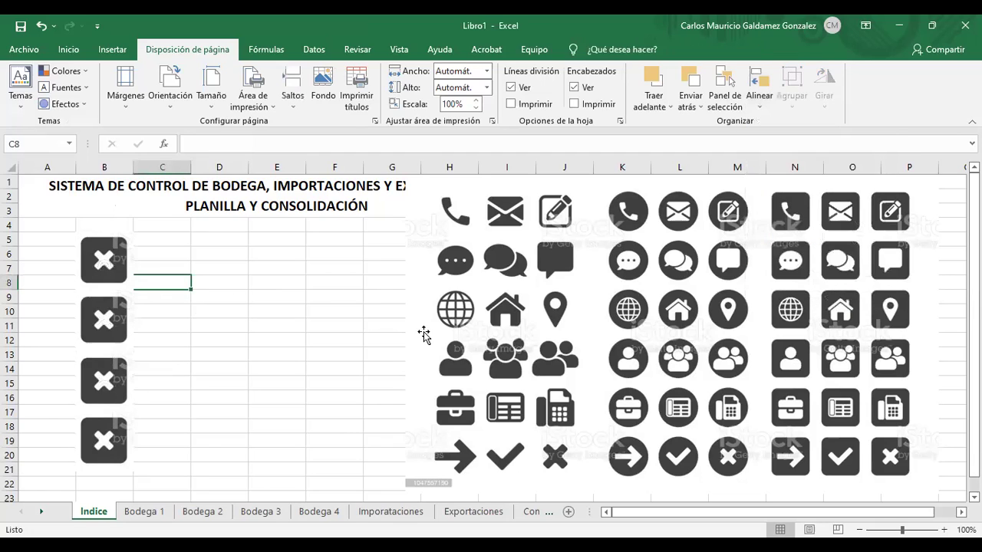
Correct the misspelled imports sheet name to Importaciones and return to the Indice sheet
click(391, 511)
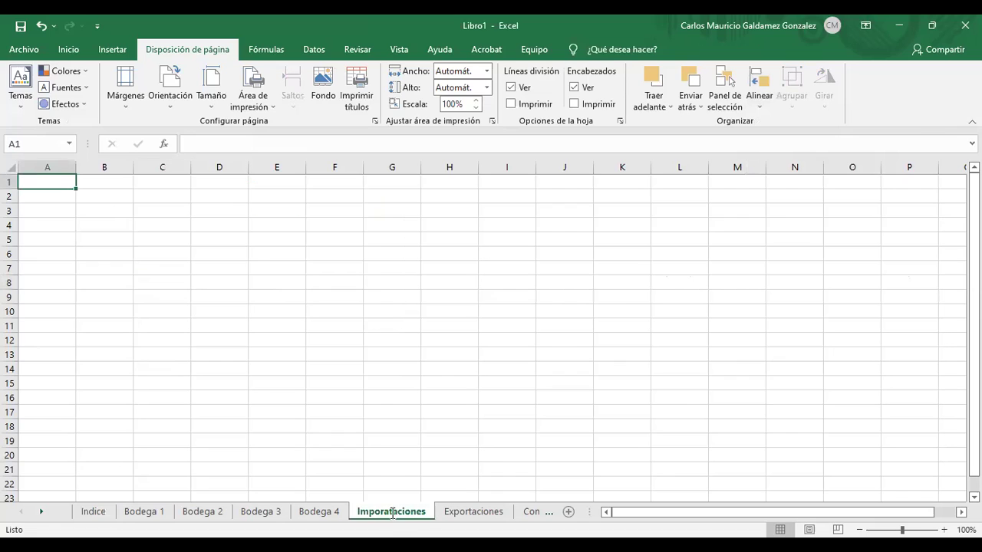
double_click(391, 512)
click(392, 512)
key(BackSpace)
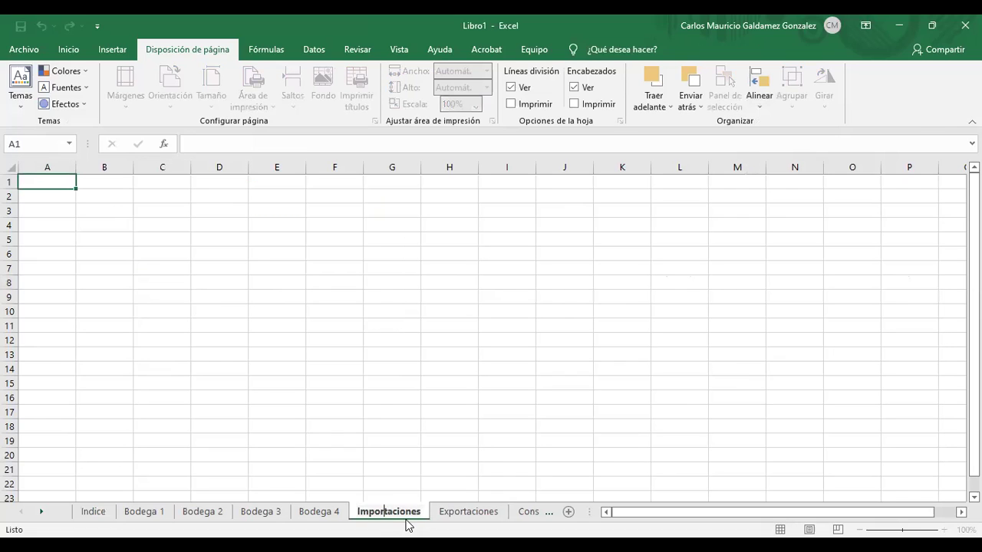
key(Return)
click(94, 512)
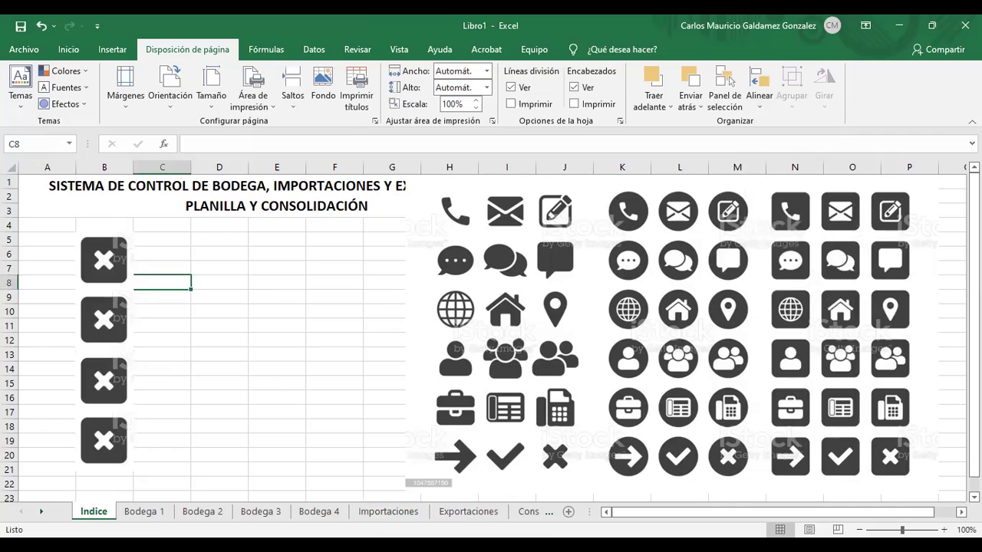
Crop the large icon-set image on the Indice sheet to the white globe on the dark square
click(793, 313)
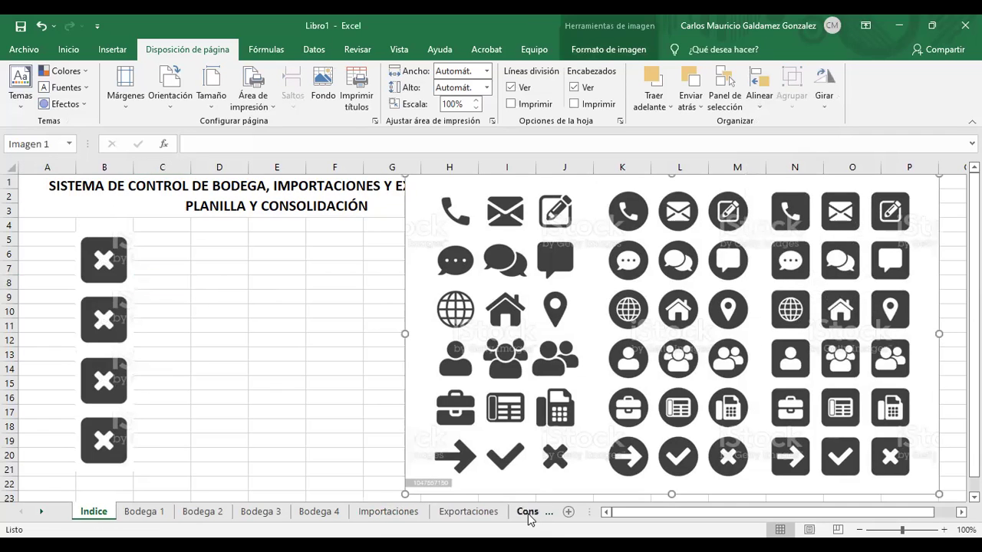
double_click(793, 313)
click(842, 85)
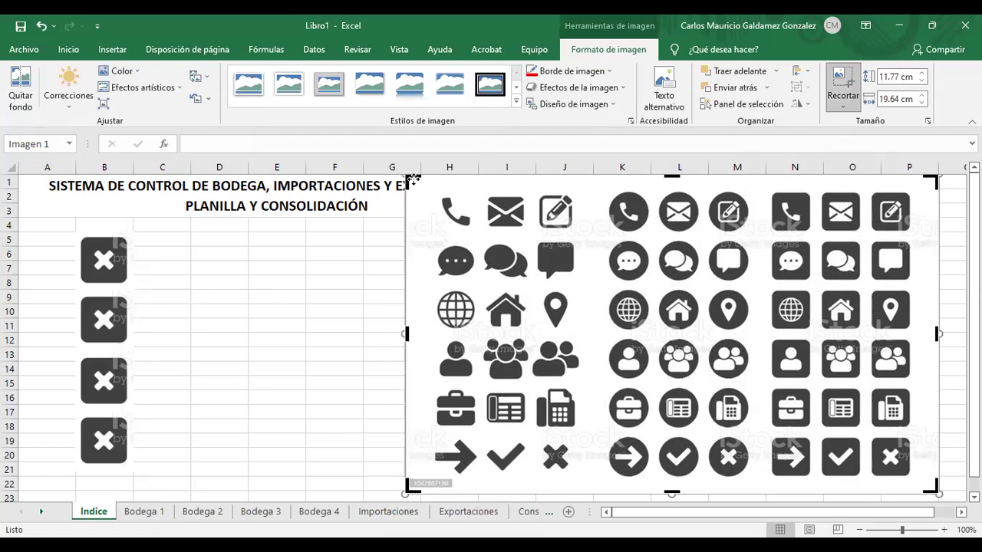
drag(411, 180, 764, 286)
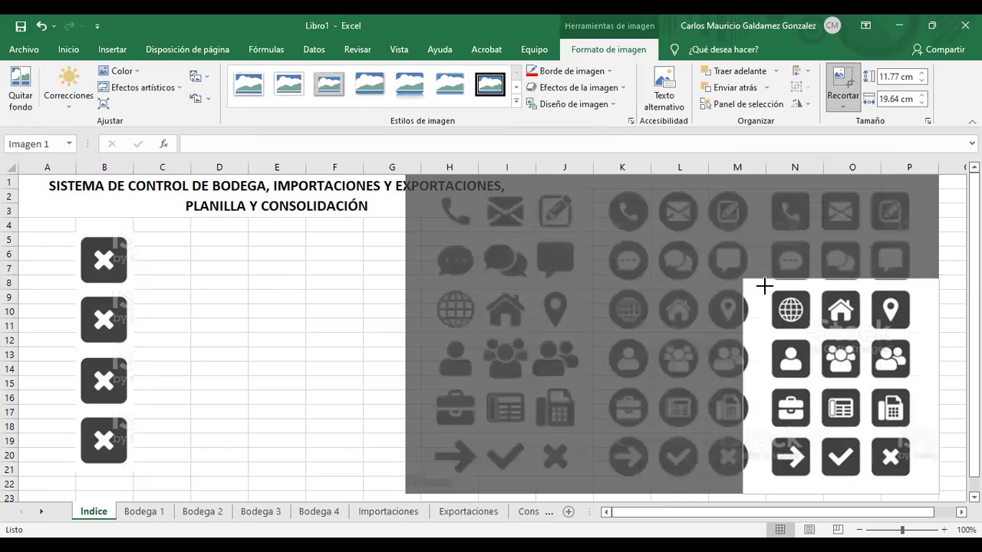
drag(889, 458, 296, 305)
click(951, 313)
Cut the cropped globe icon, paste it at F5 and enlarge it to about 2.2 cm high and 2.14 cm wide
key(Delete)
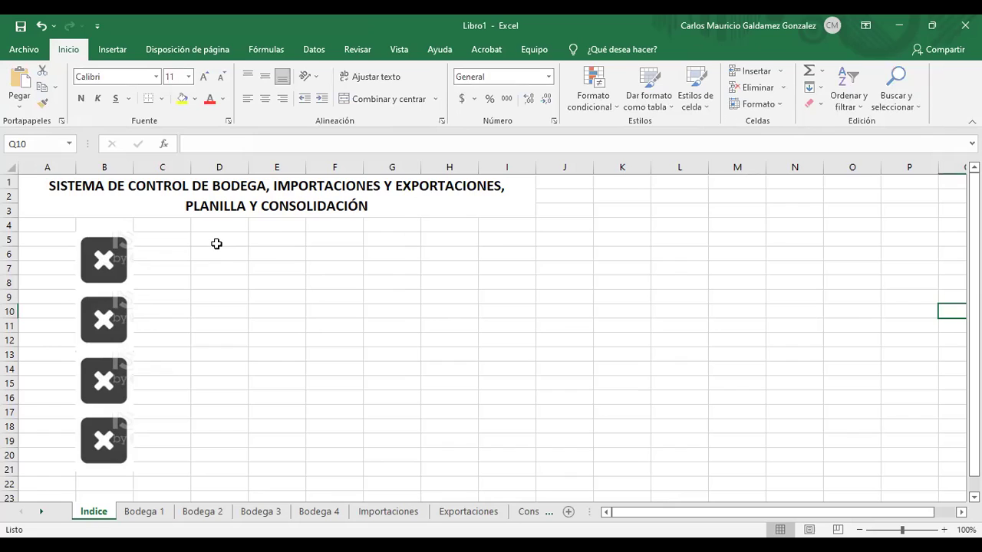
click(319, 240)
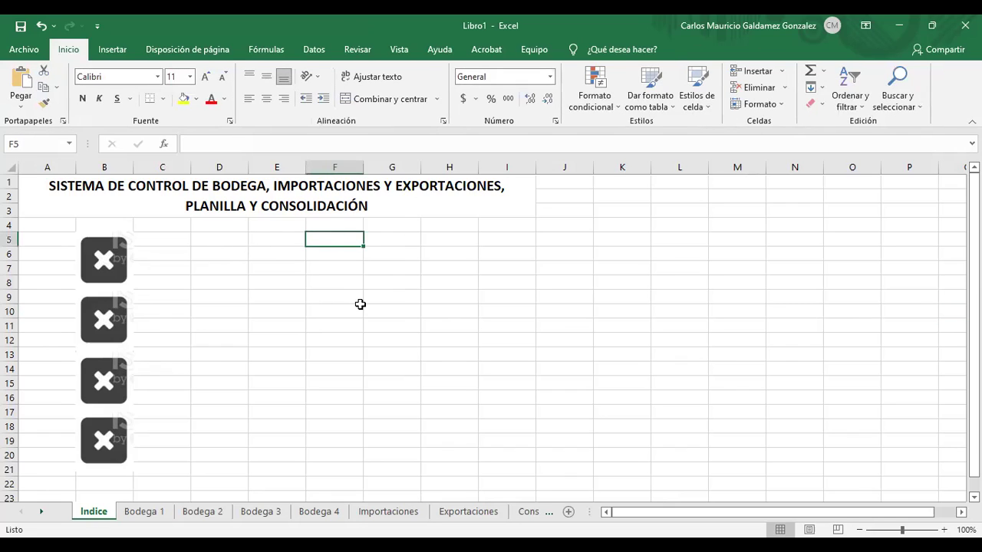
key(ctrl+v)
mouse_move(347, 279)
mouse_down()
mouse_move(366, 289)
mouse_move(335, 292)
mouse_up()
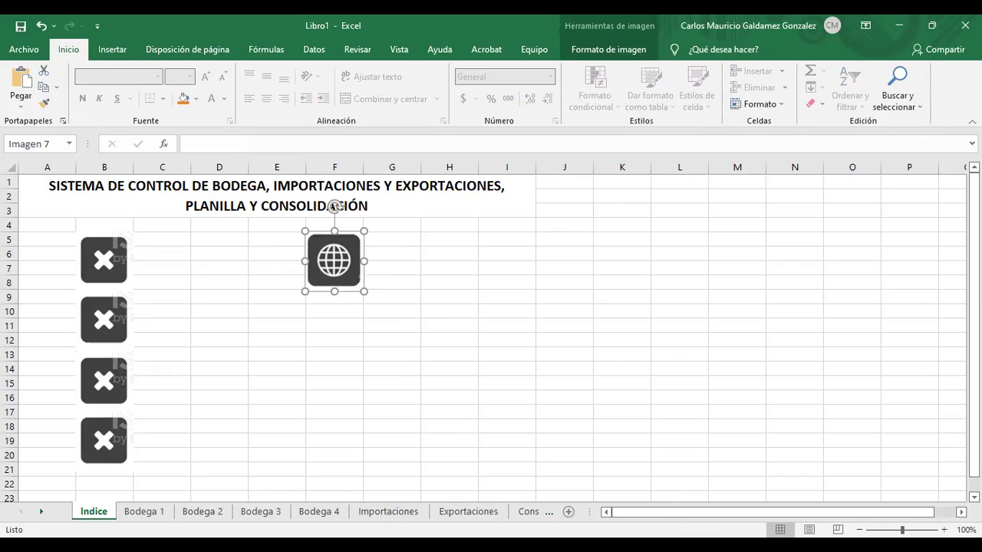
Paste a copy of the globe icon at I11 and recrop it to the phone on the dark square, about 2.01 cm by 2.04 cm
click(562, 315)
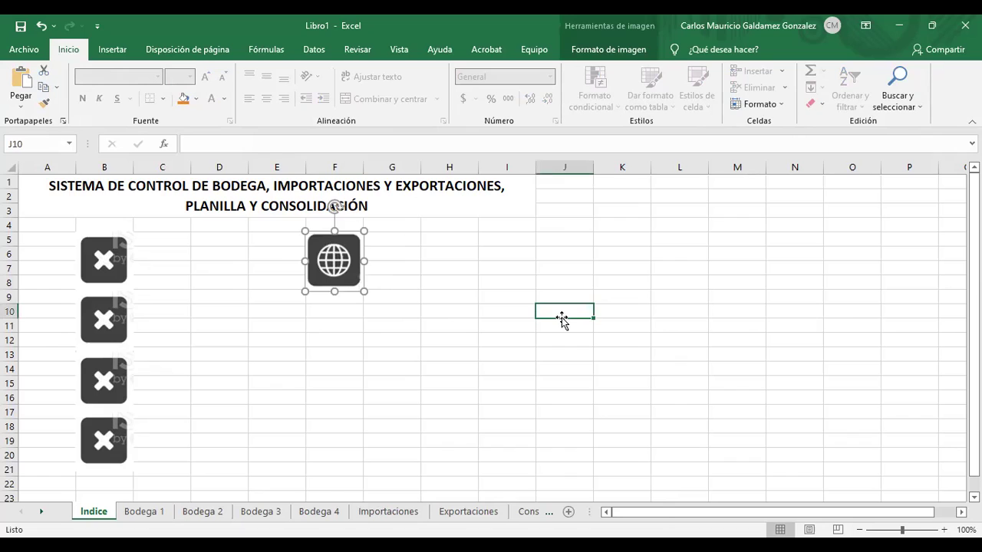
click(530, 322)
key(ctrl+v)
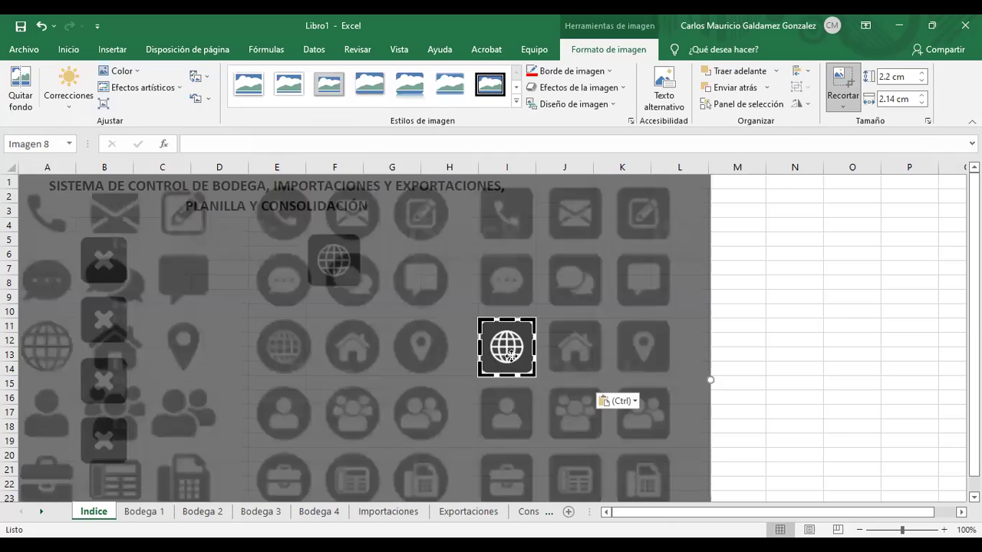
drag(510, 354, 511, 409)
drag(471, 438, 522, 407)
drag(471, 425, 579, 348)
drag(530, 319, 530, 317)
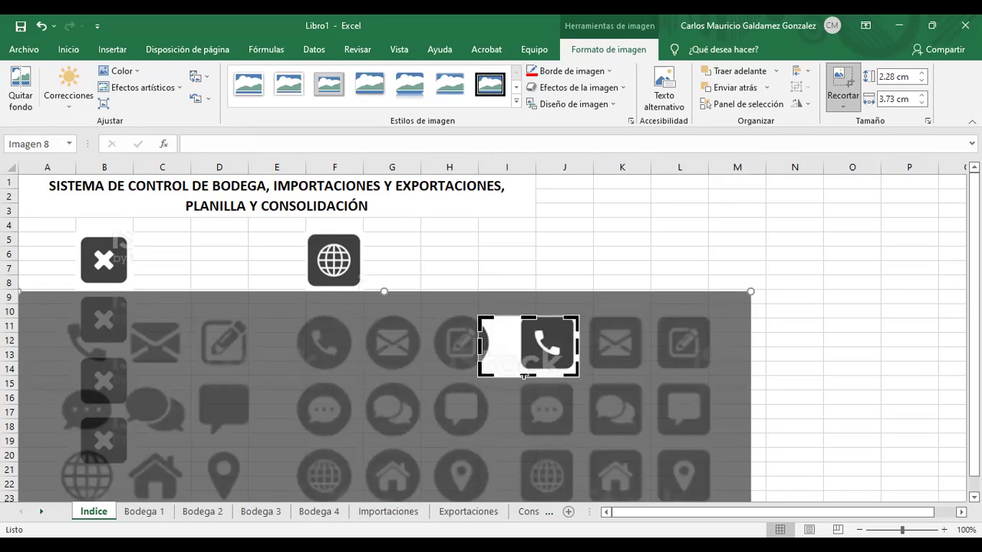
drag(525, 371, 576, 348)
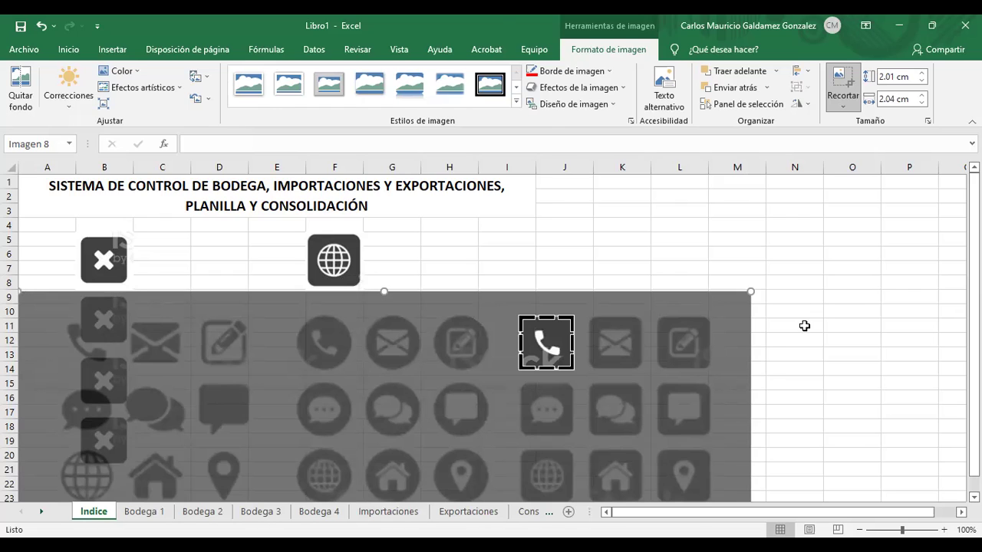
click(816, 349)
Place the phone icon below the globe in column F and resize it to 2.01 cm by 2.01 cm
drag(548, 343, 328, 320)
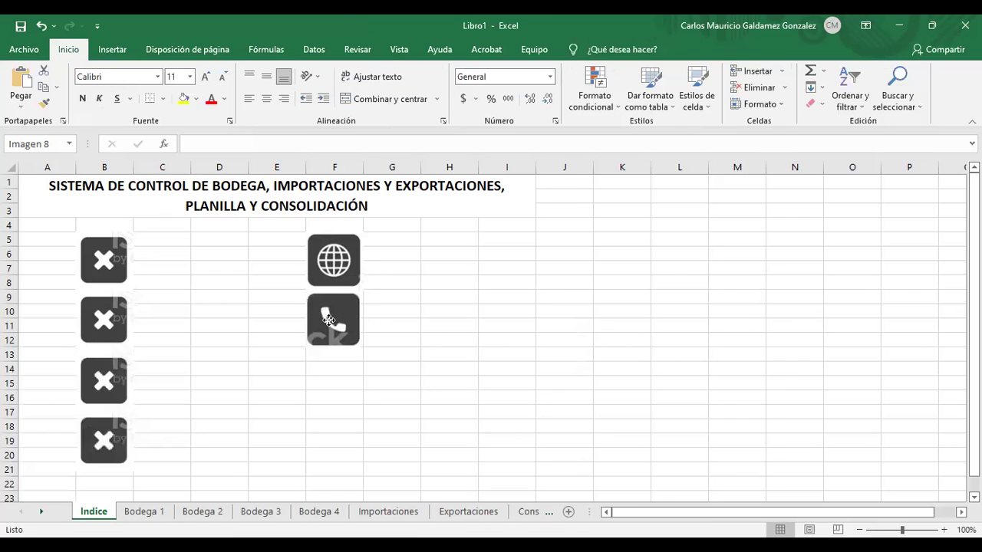
click(342, 261)
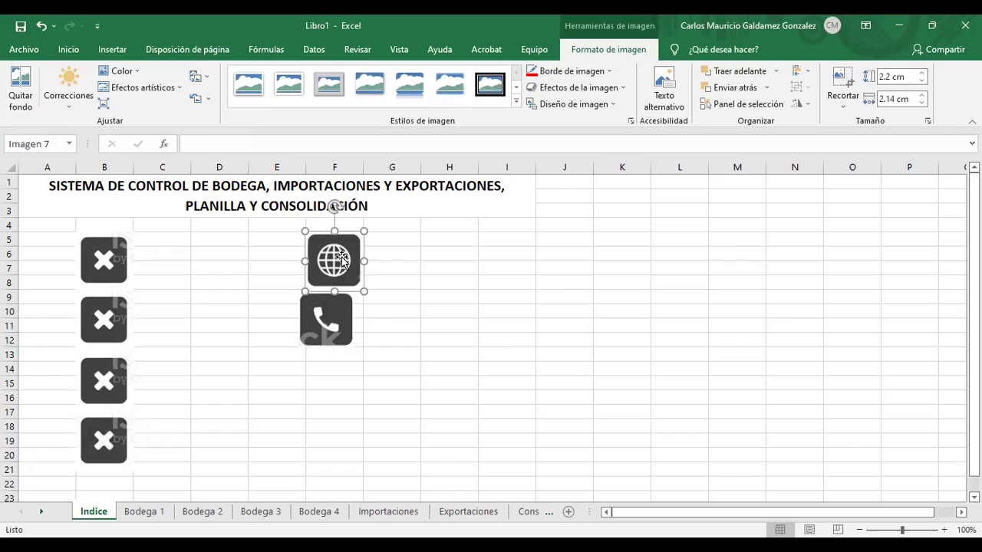
click(328, 318)
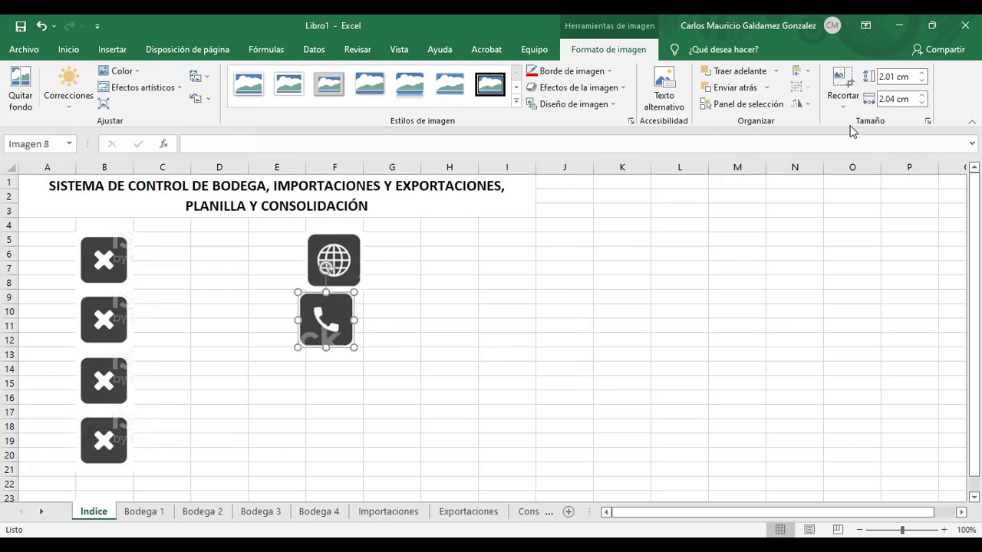
click(886, 78)
text(2.2)
key(Return)
drag(332, 328, 355, 322)
click(383, 322)
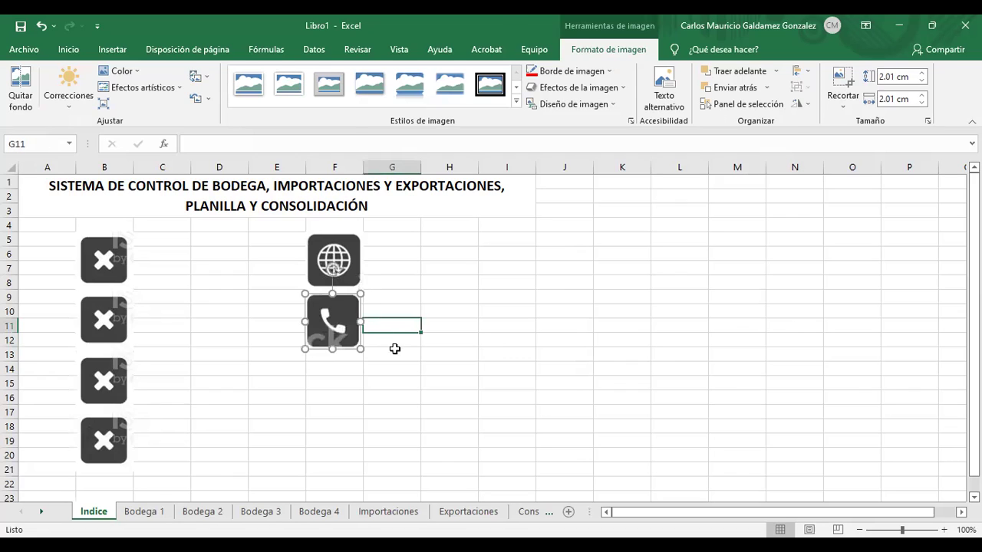
click(355, 270)
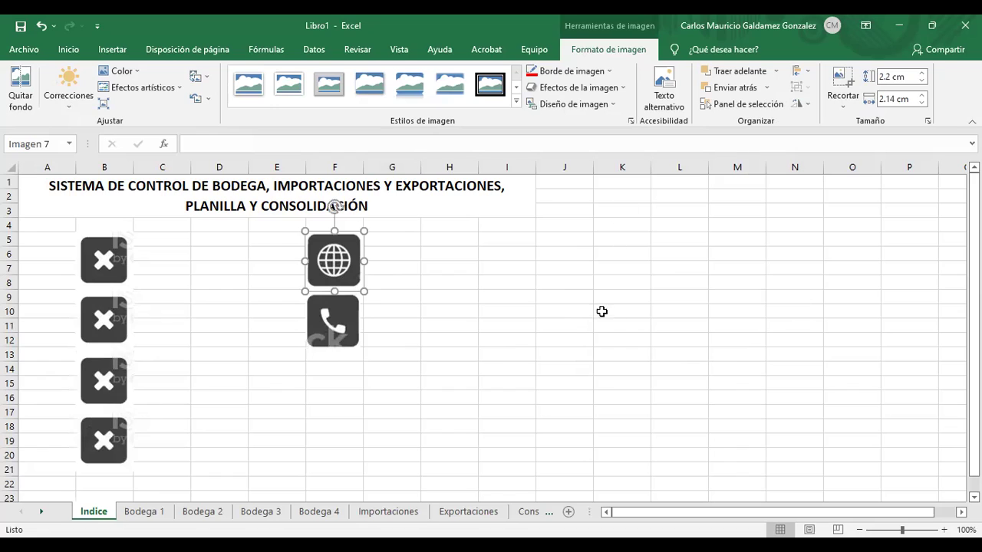
Duplicate the phone icon at cell J13
click(322, 322)
click(581, 347)
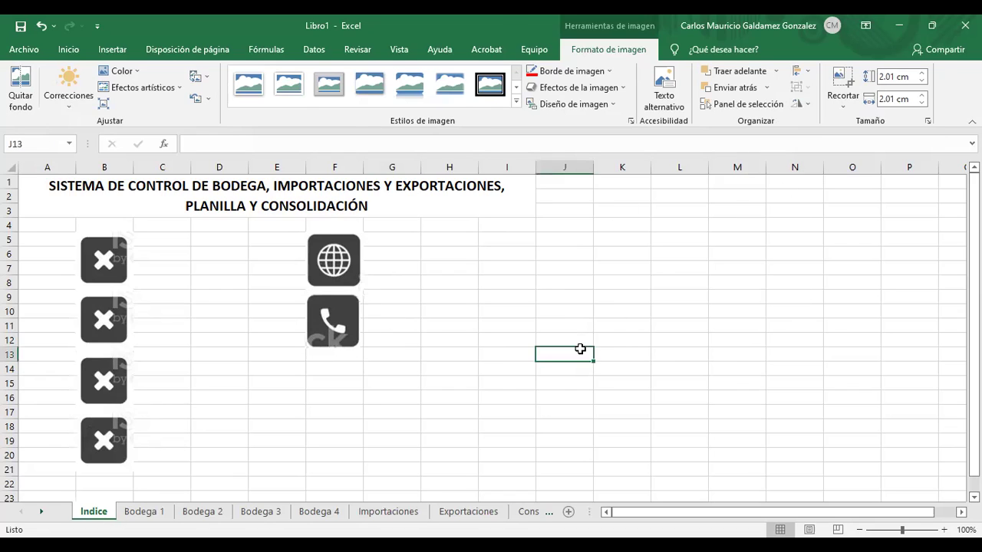
key(ctrl+v)
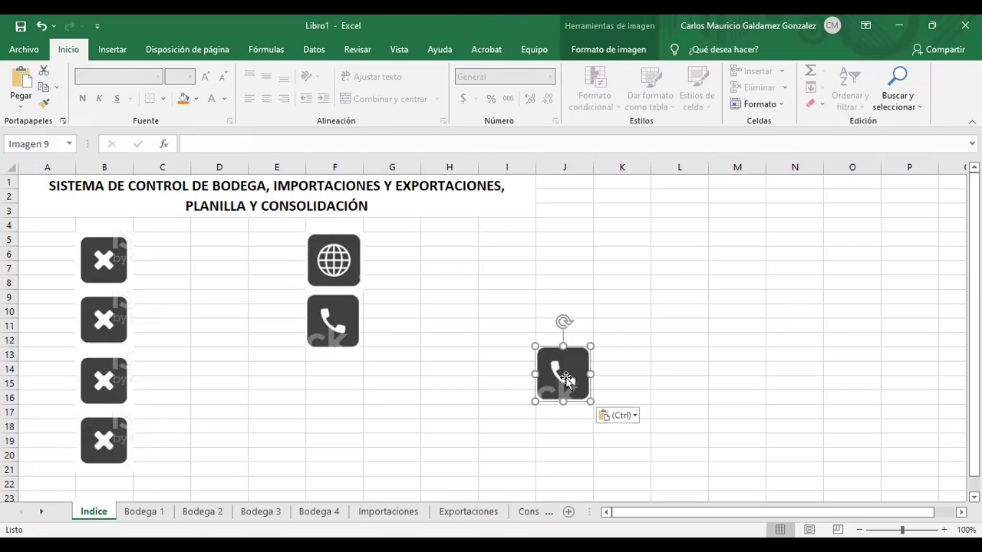
Recrop the duplicated icon to the single person on the dark square and place it below the phone in column F
click(608, 49)
click(843, 86)
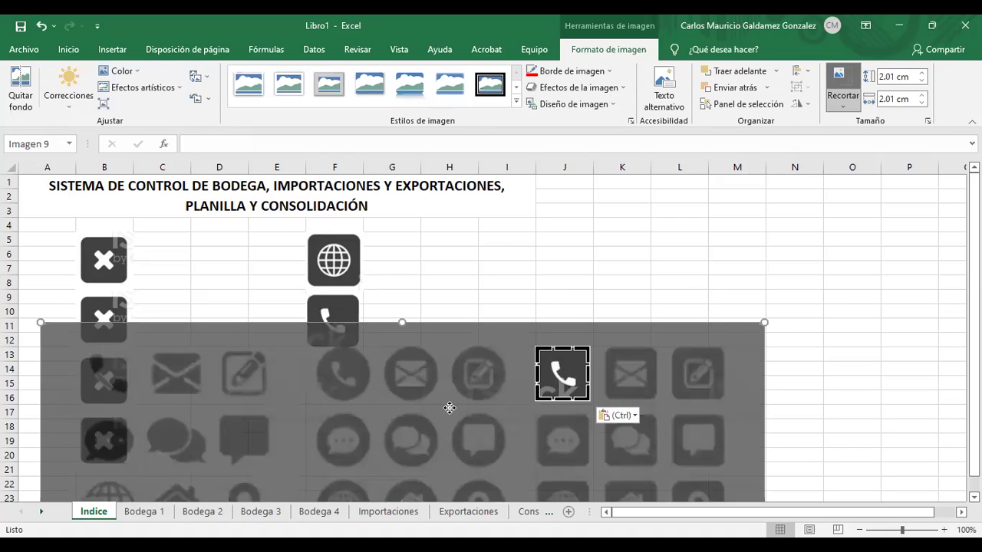
drag(453, 418, 432, 292)
drag(470, 409, 499, 387)
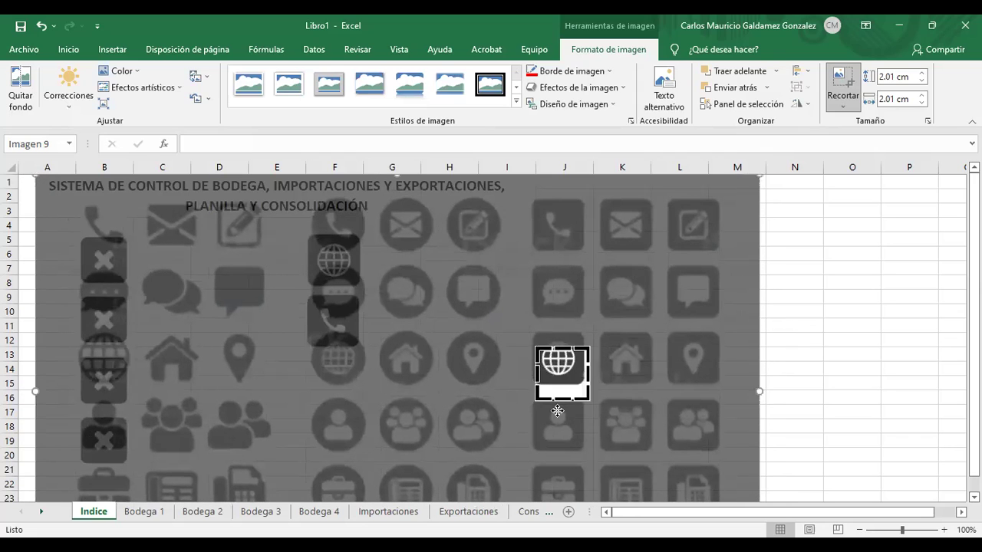
drag(562, 397, 561, 454)
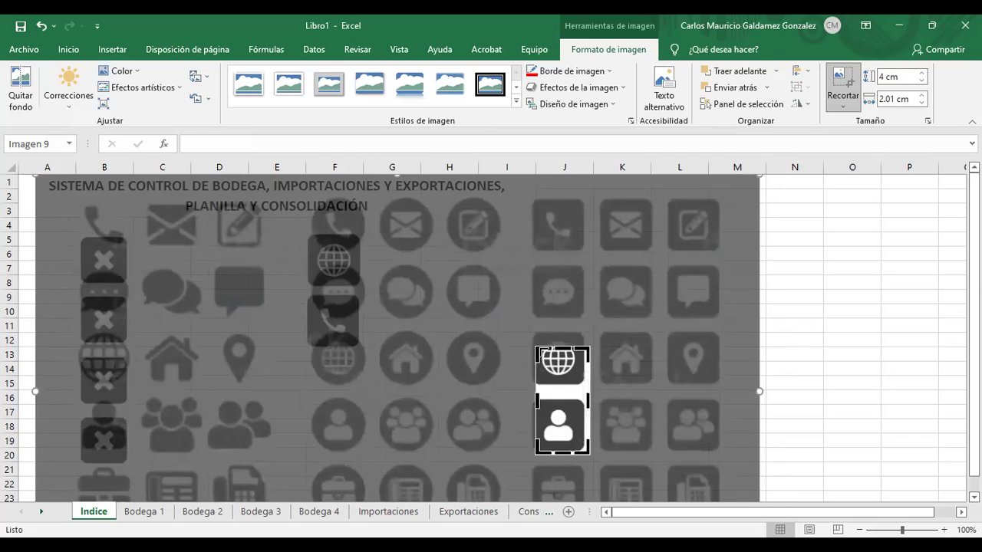
drag(558, 346, 582, 427)
click(900, 385)
drag(382, 392, 333, 379)
Check the image on the Consolidación sheet and return to the Indice sheet
click(527, 511)
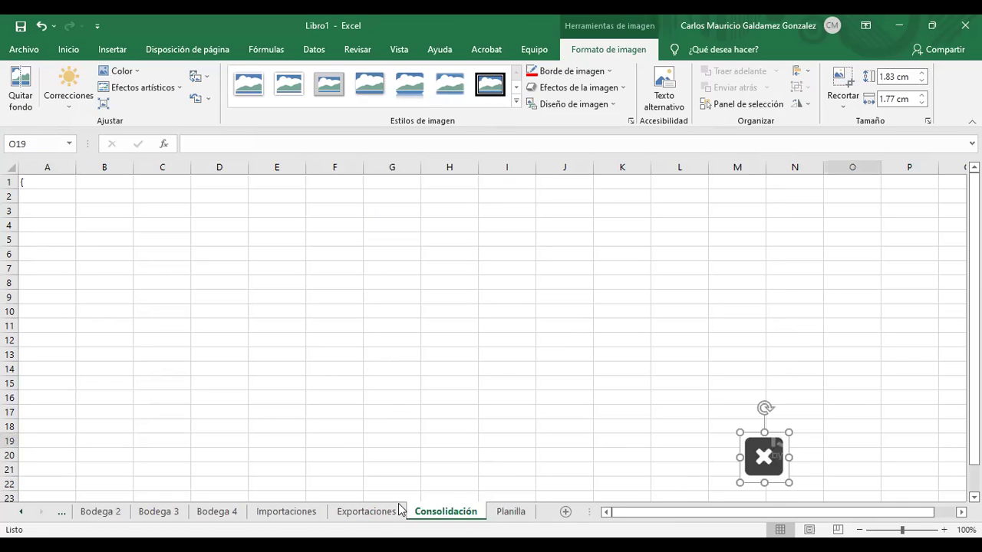
click(217, 512)
click(93, 514)
click(61, 513)
click(55, 517)
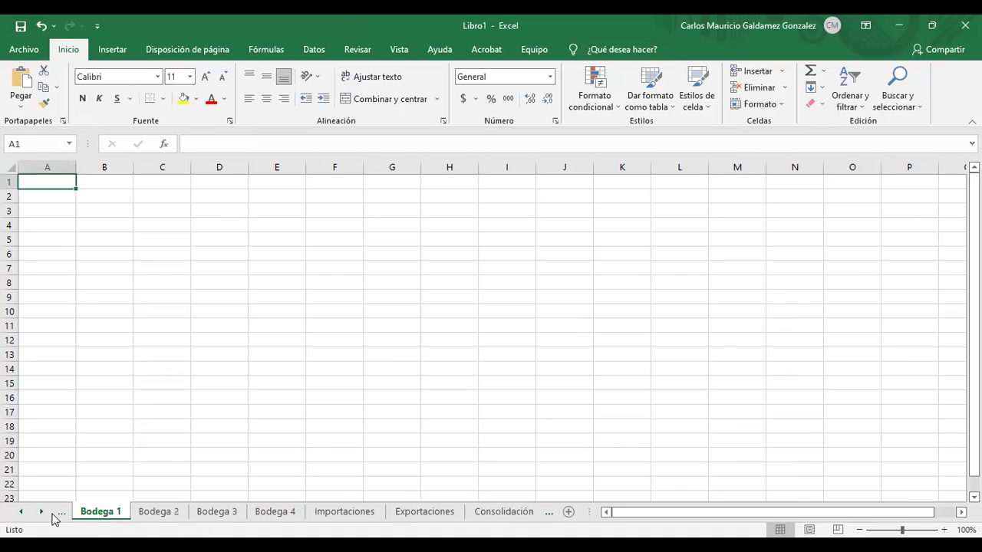
click(62, 516)
click(341, 439)
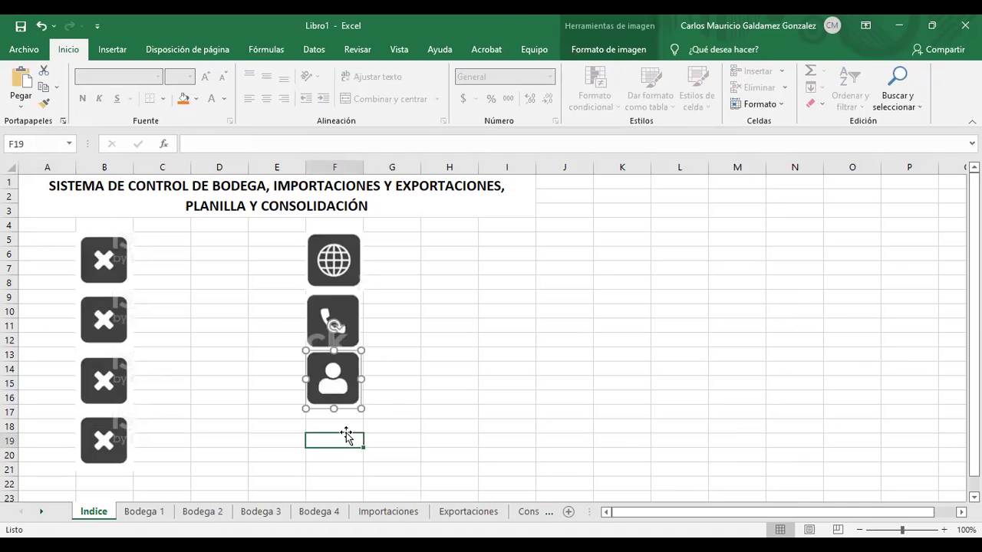
Copy the person icon in column F and paste the duplicate at cell K8
click(338, 394)
key(ctrl+c)
click(636, 280)
key(ctrl+v)
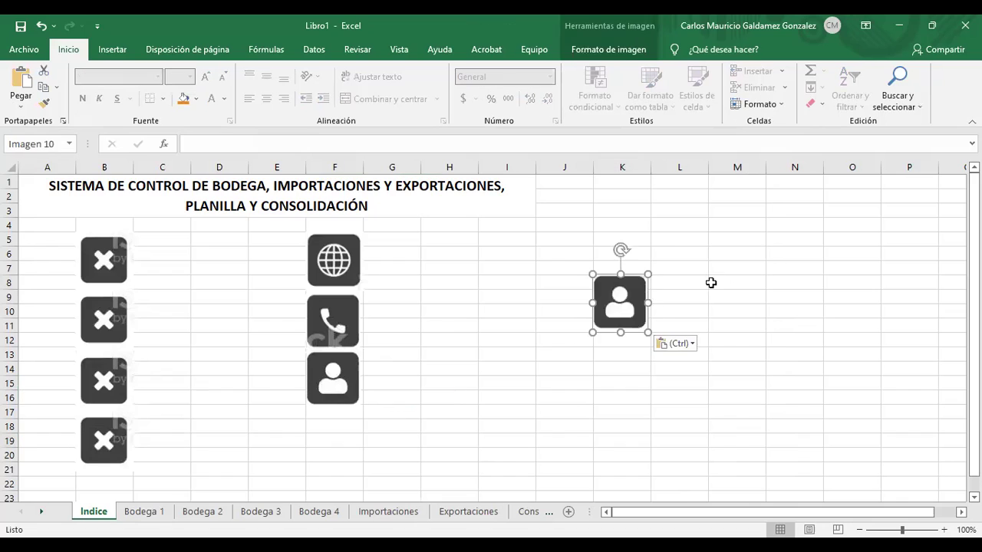
Recrop the duplicated person icon to the desk phone on the dark square and place it below the person icon in column F
drag(755, 287, 752, 276)
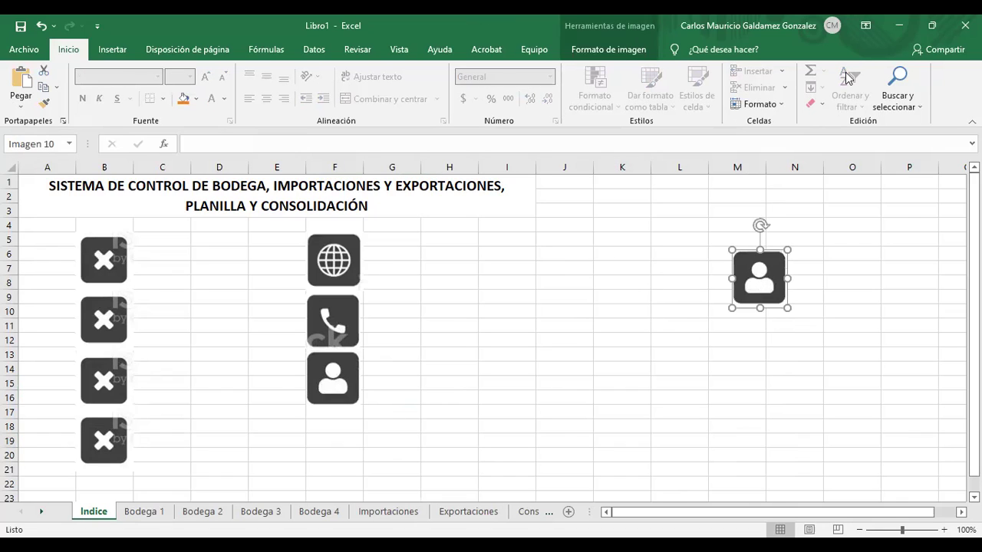
right_click(771, 275)
click(762, 395)
drag(741, 347, 693, 303)
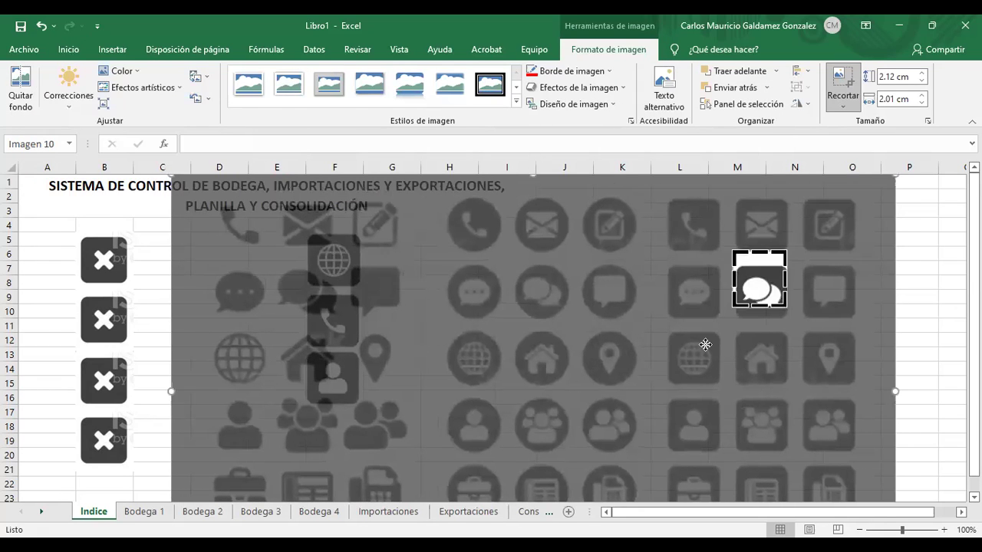
scroll(758, 386, down, 1)
scroll(778, 277, down, 2)
drag(758, 296, 757, 434)
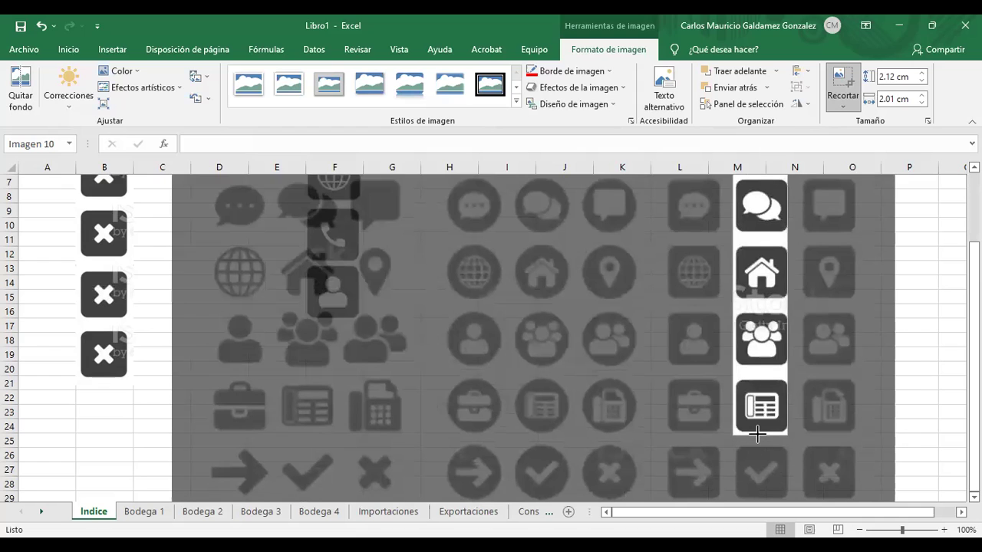
scroll(768, 240, up, 1)
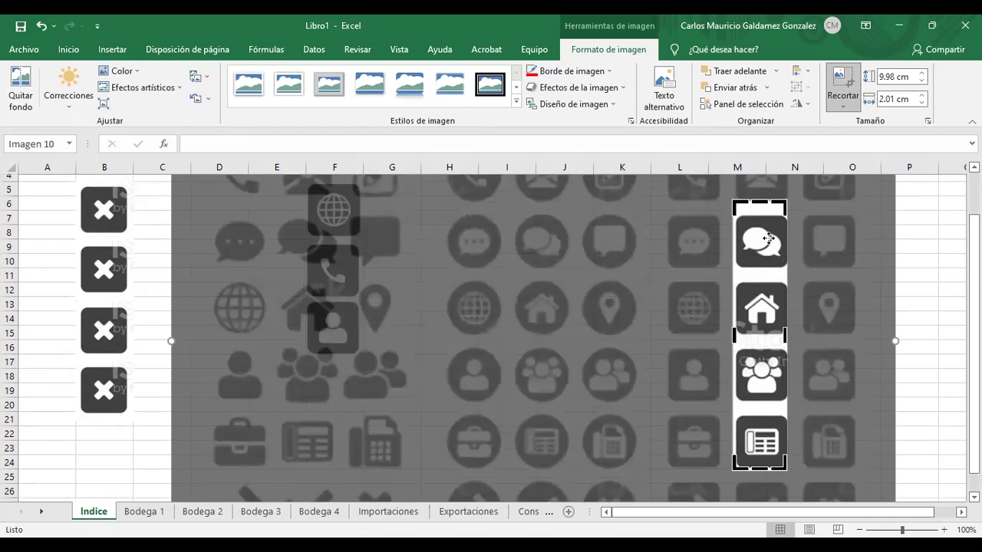
drag(758, 209, 334, 405)
click(923, 408)
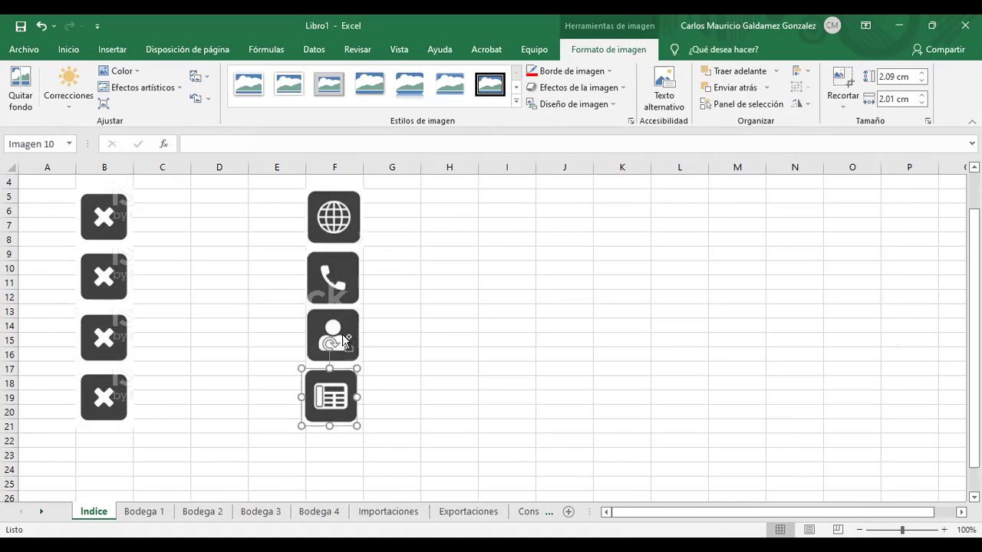
Align the four icons in column F to the left
ctrl+click(345, 344)
ctrl+click(345, 281)
ctrl+click(349, 219)
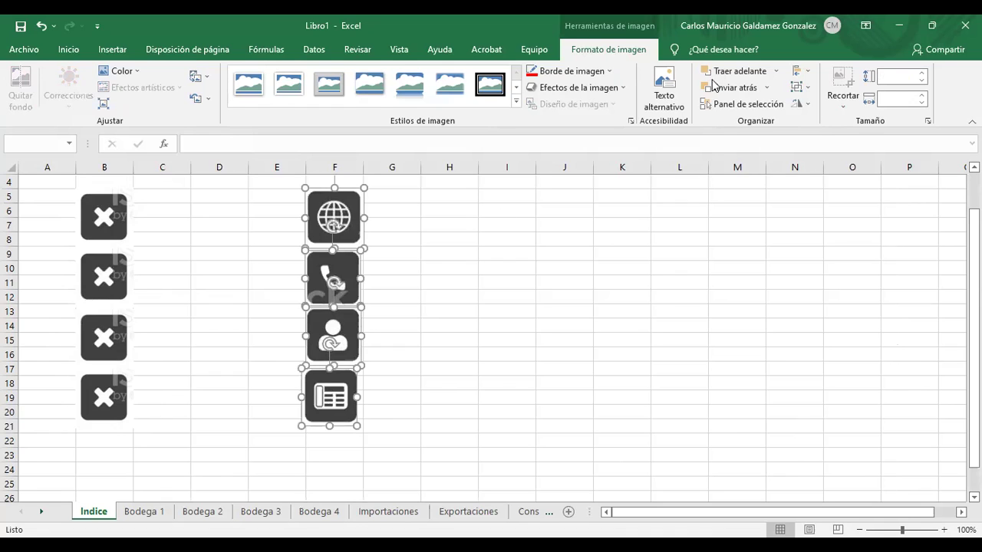
click(166, 47)
click(758, 104)
click(797, 132)
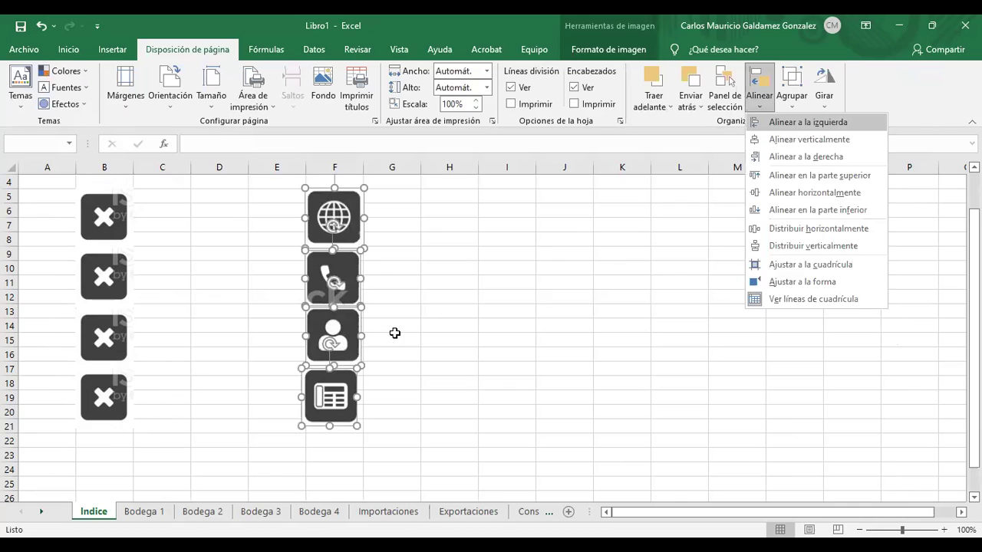
click(390, 281)
Try to widen the phone icon in column F slightly
click(337, 286)
click(342, 217)
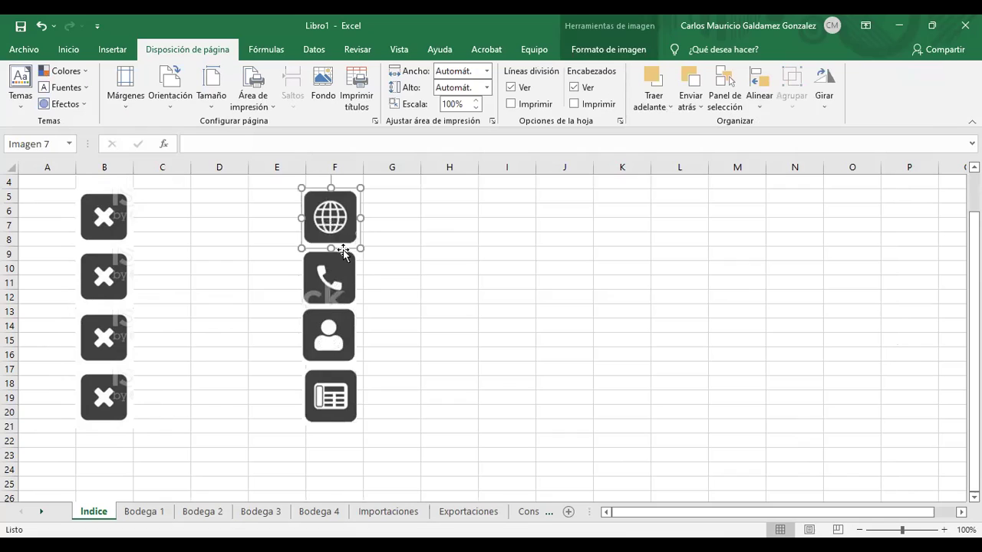
click(347, 277)
drag(357, 278, 360, 278)
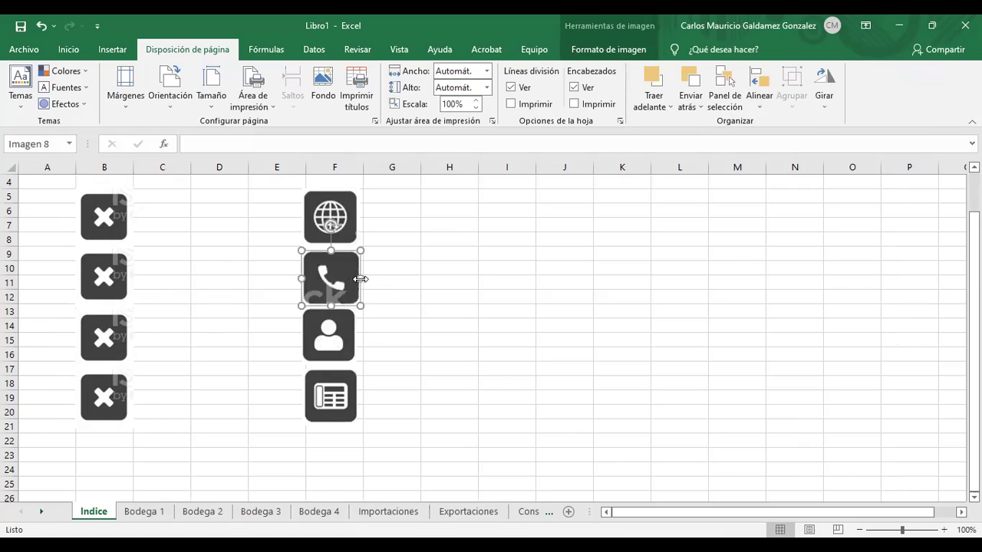
click(374, 282)
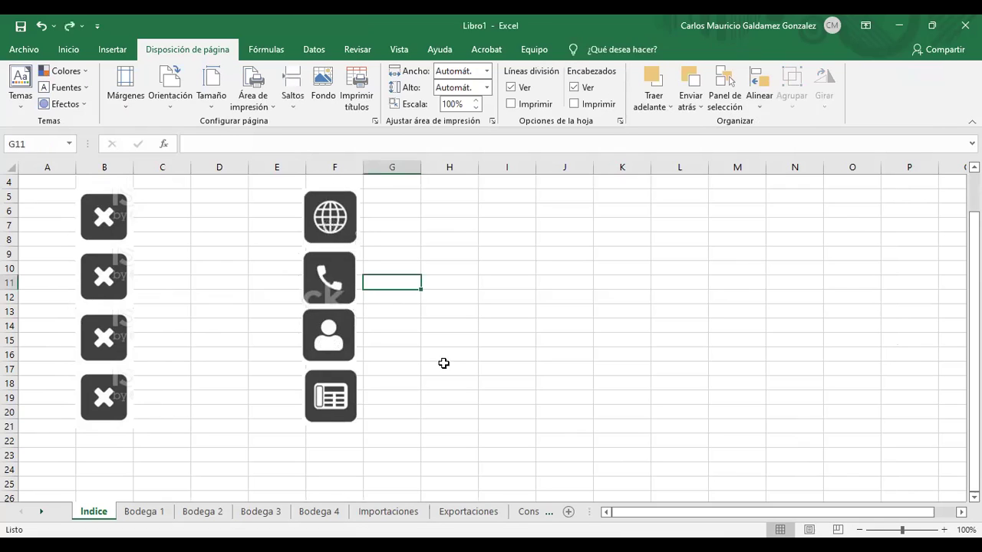
Label the first icon in column B as BODEGA 1 in cell C6
scroll(450, 369, up, 1)
click(159, 261)
key(Up)
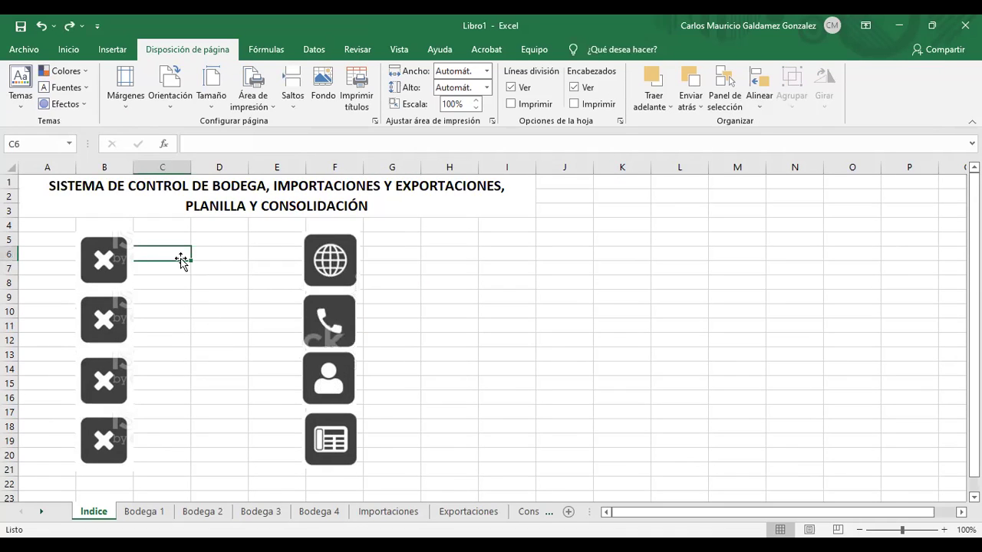
text(b)
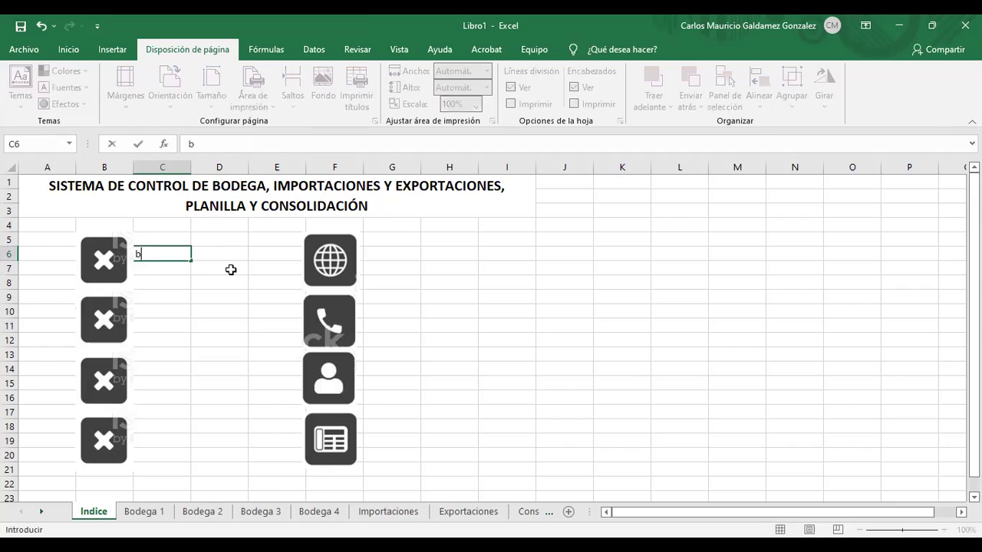
text(BODEGA Q)
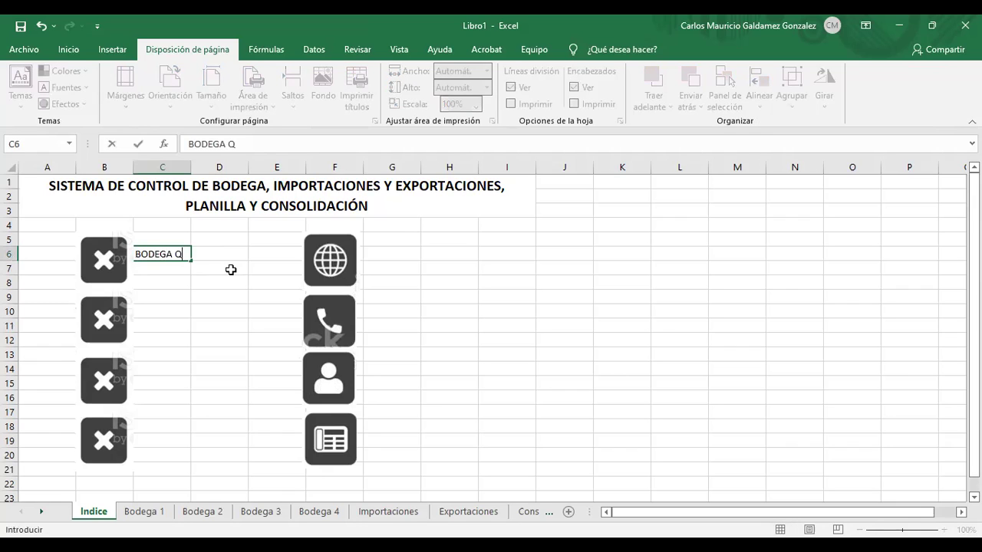
key(Return)
key(Up)
key(F2)
key(BackSpace)
text(1)
key(Return)
Label the second icon in column B as BODEGA 2 in cell C10
key(Down)
key(Down)
key(Down)
key(Down)
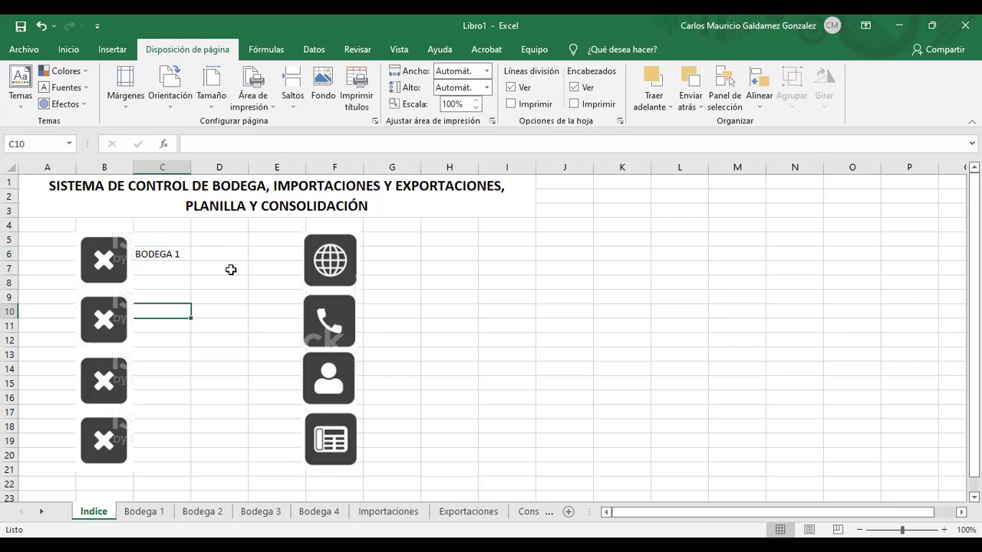
key(Up)
text(BODEGA 2)
key(Return)
Label the third icon in column B as BODEGA 3 in cell C14
key(Down)
key(Down)
key(Down)
key(Down)
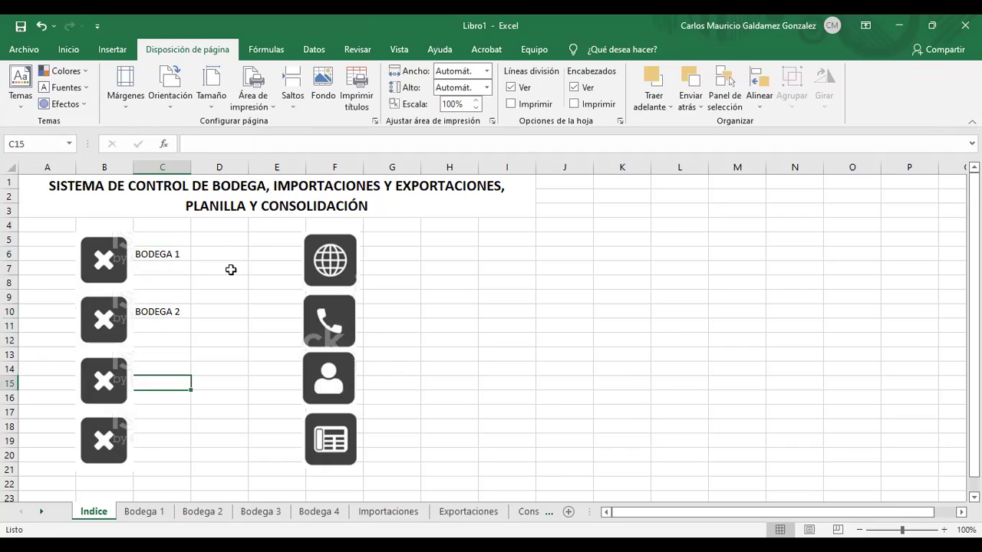
key(Up)
text(BODEGA 3)
key(Return)
Label the fourth icon in column B as BODEGA 4 in cell C18
key(Down)
key(Down)
key(Down)
key(Down)
key(Up)
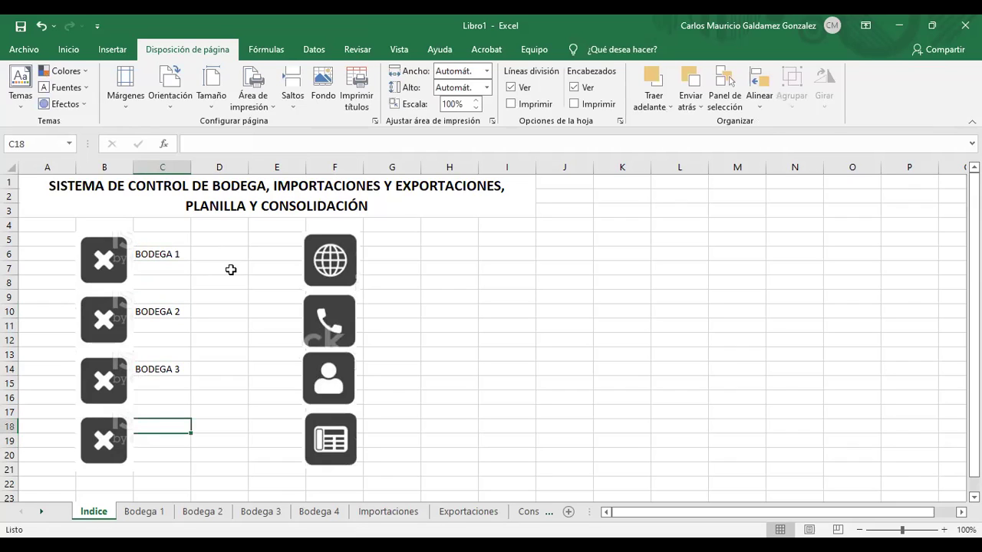
text(BODEGA 4)
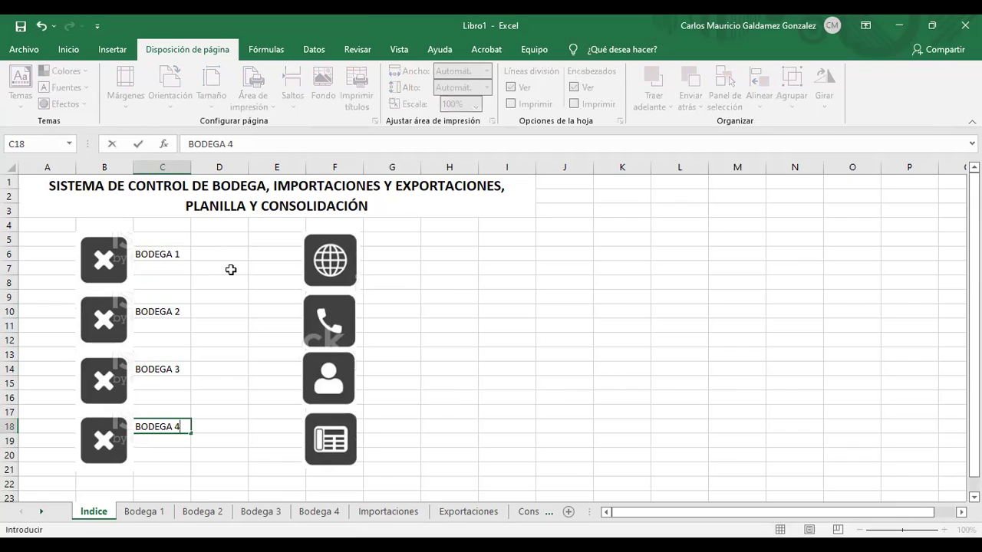
Label the globe icon as IMPORTACIONES in cell G6
click(397, 259)
text(IMPORTACIONES)
key(Return)
key(Return)
key(Return)
key(Return)
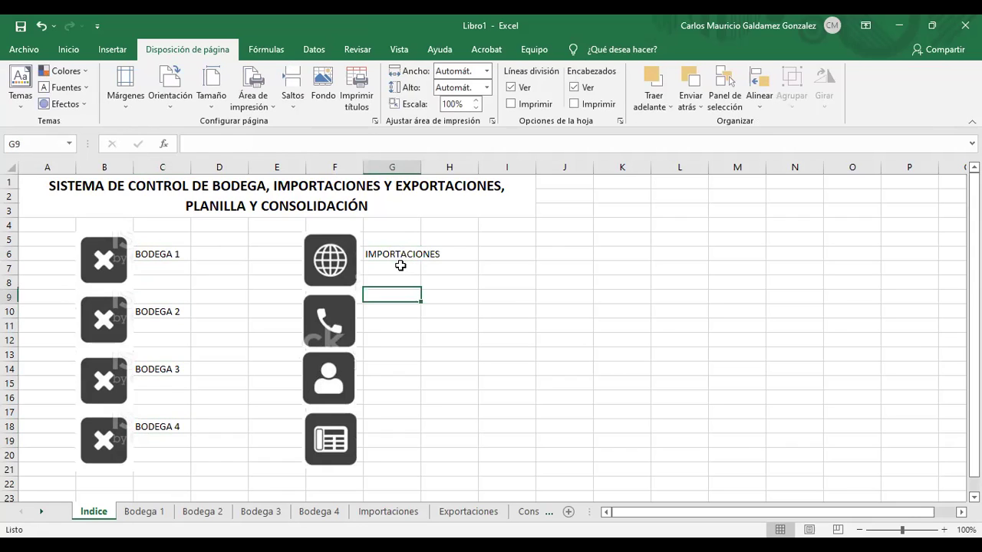
Label the phone icon as EXPORTACIONES in cell G10
text(EXPORTACIO)
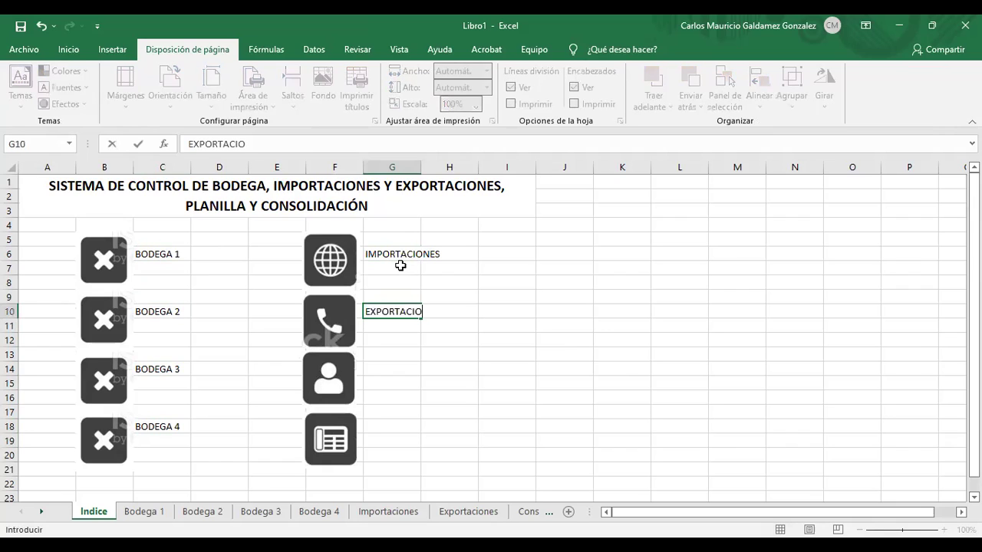
text(NES)
key(Return)
key(Return)
key(Return)
key(Return)
Label the remaining two icons in column F as CONSOLIDACIÓN in cell G14 and PLANILLA in cell G18
text(CON)
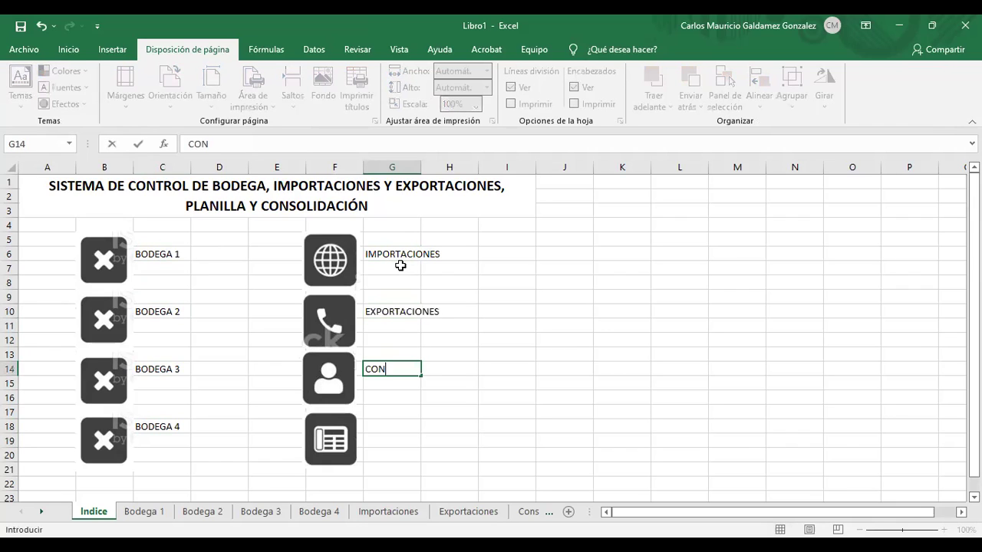
text(SOLIDACIÓN)
key(Return)
key(Return)
key(Return)
key(Return)
text(PL)
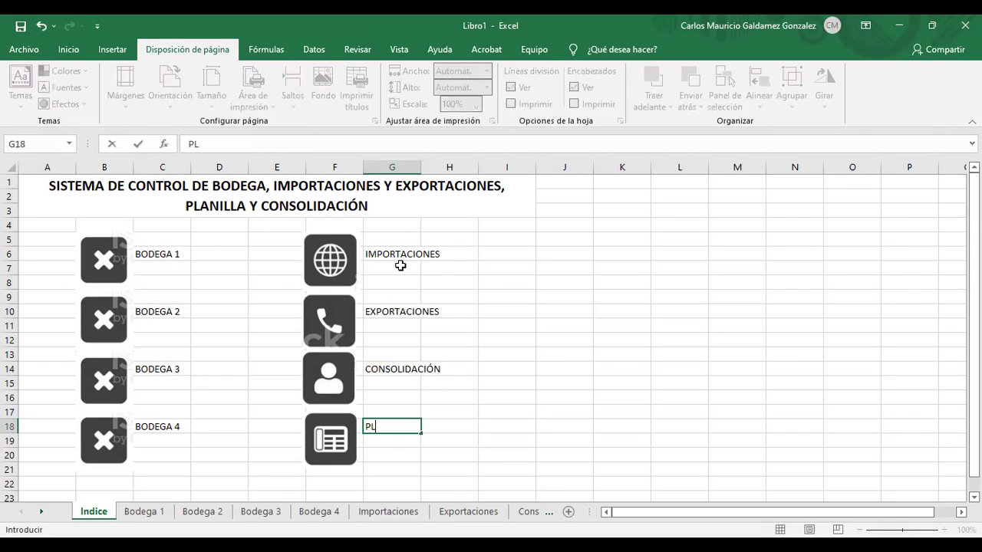
text(ANILLA)
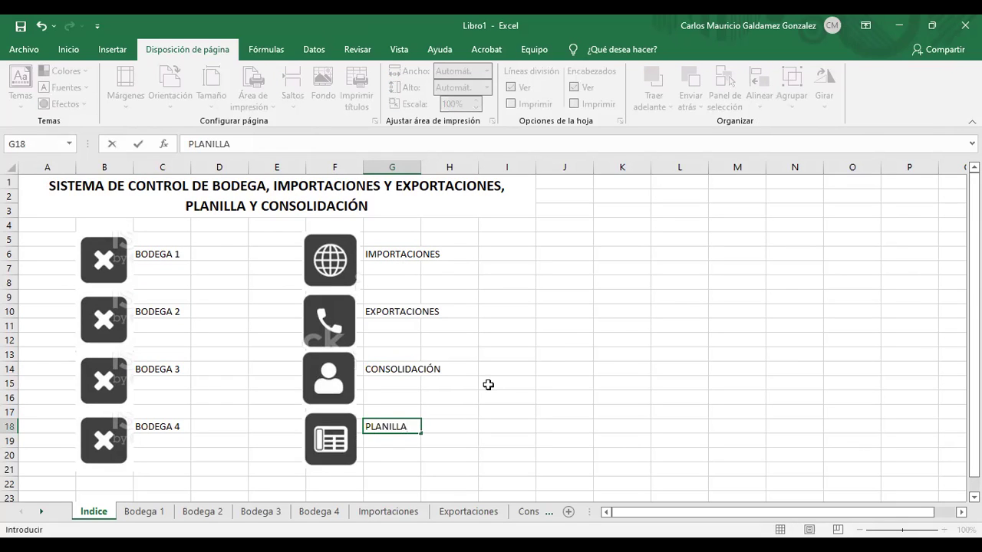
click(494, 384)
click(550, 343)
right_click(550, 343)
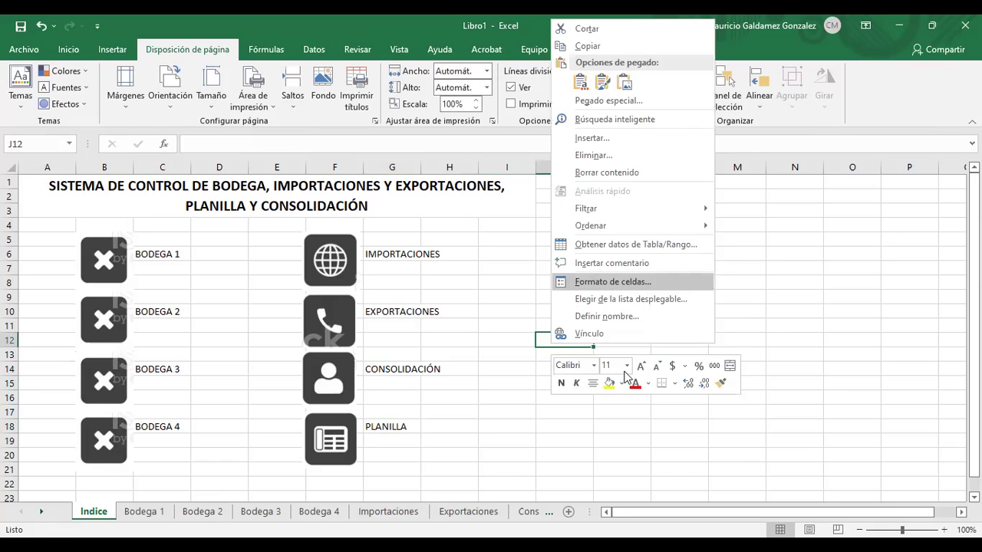
key(Return)
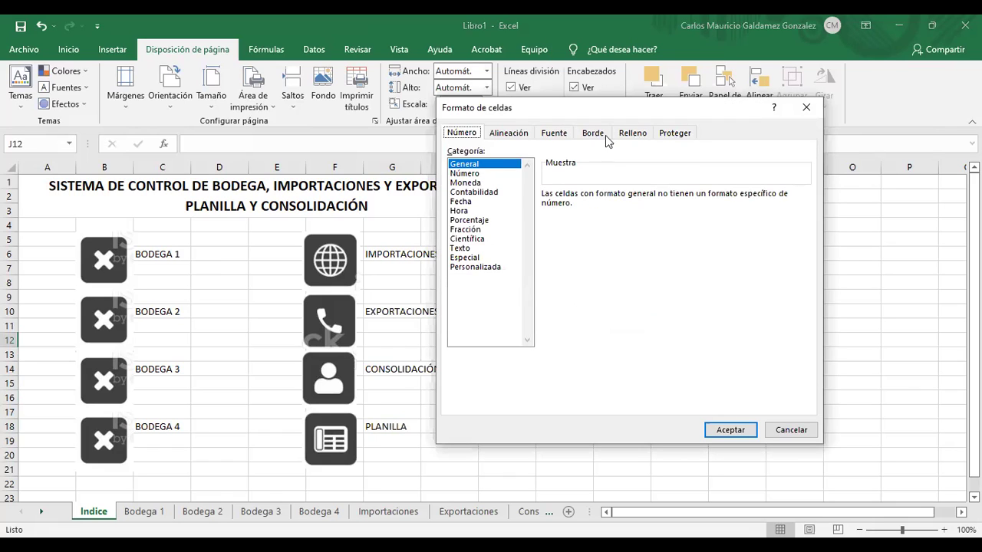
click(507, 135)
click(592, 134)
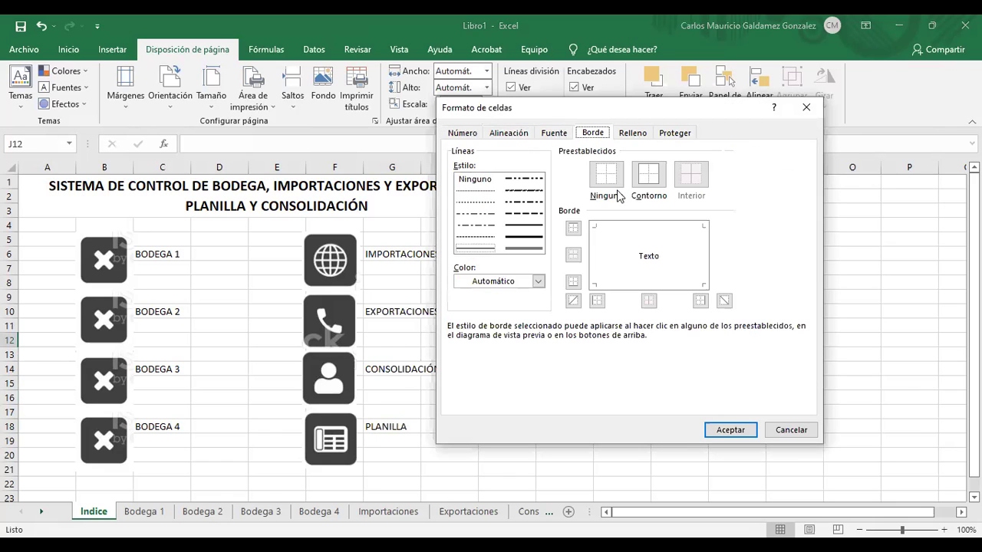
click(606, 181)
click(800, 441)
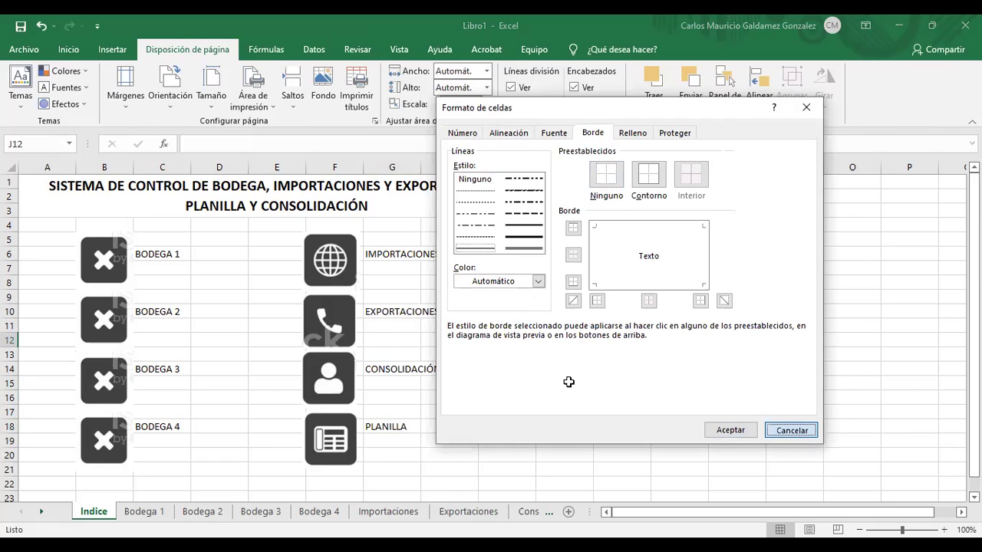
key(Escape)
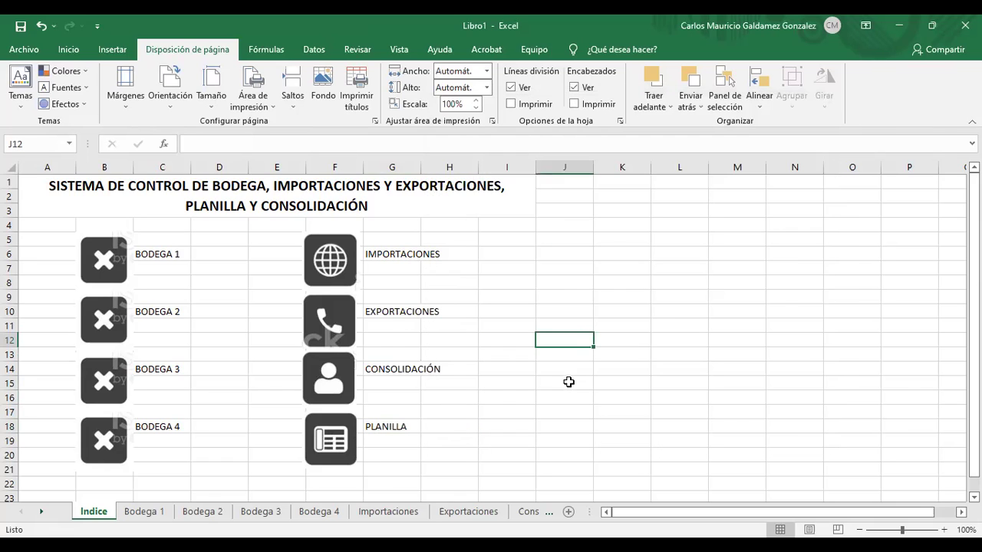
Increase the font size of the merged title in row 1 by one step
click(328, 197)
click(68, 49)
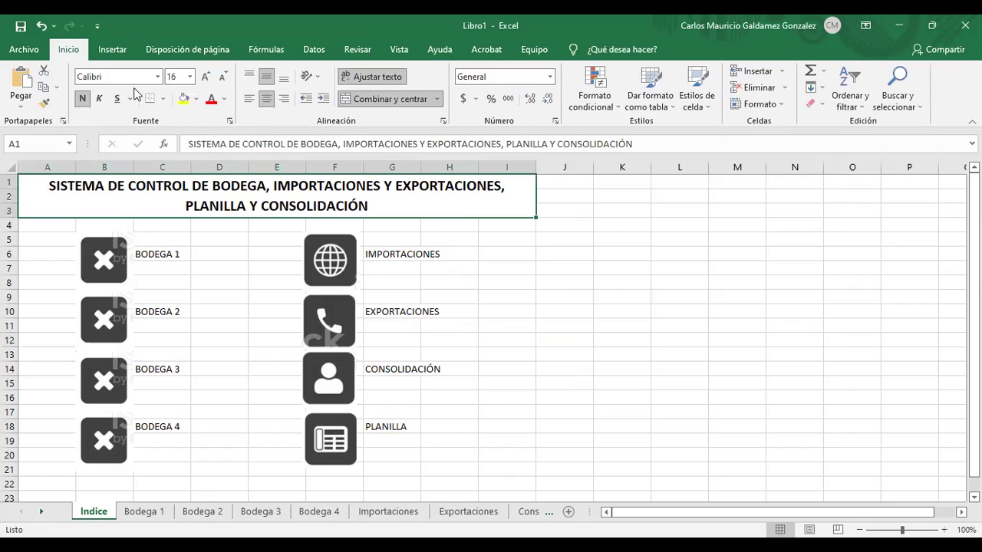
click(205, 76)
drag(449, 223, 425, 311)
click(425, 311)
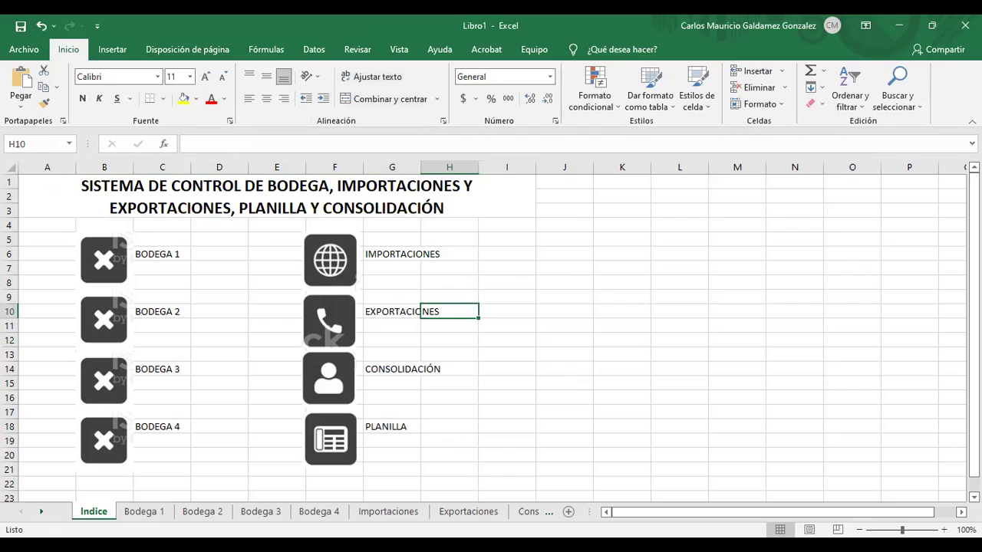
click(518, 381)
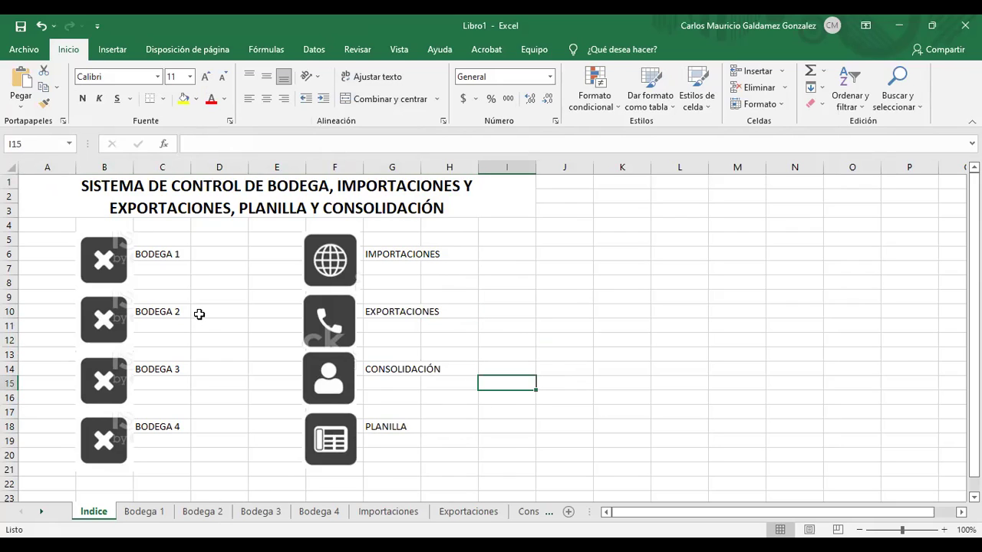
click(153, 254)
ctrl+click(161, 311)
ctrl+click(177, 373)
ctrl+click(174, 426)
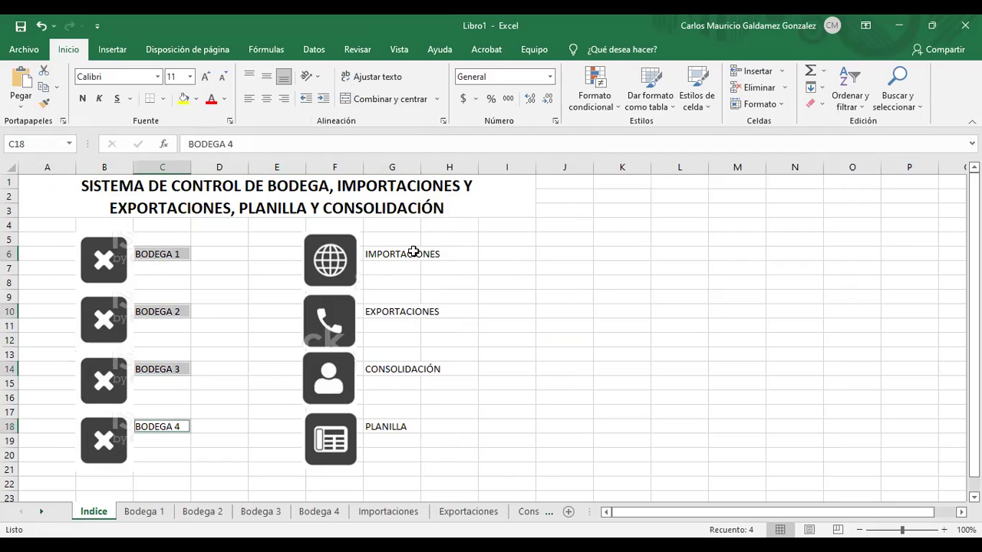
ctrl+click(413, 253)
ctrl+click(410, 312)
ctrl+click(401, 369)
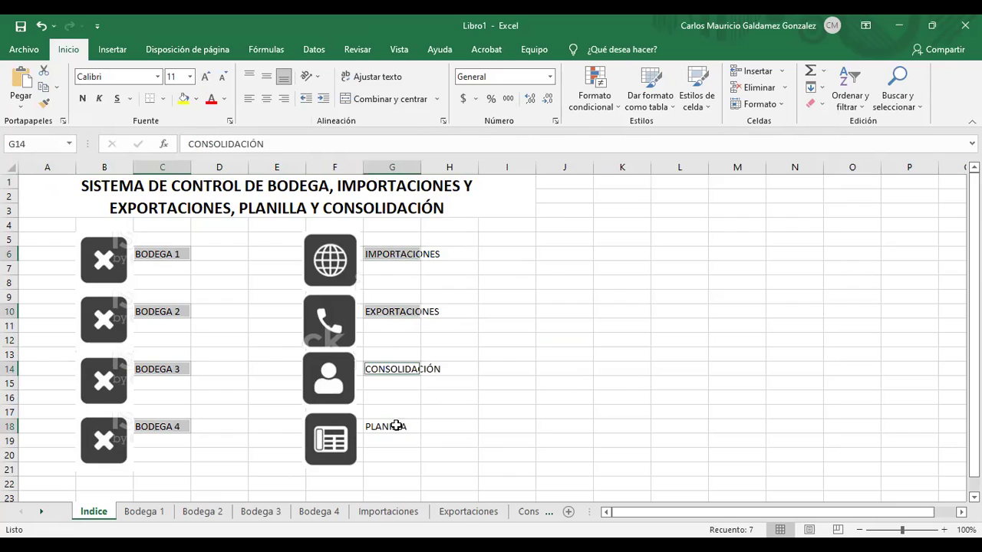
ctrl+click(395, 426)
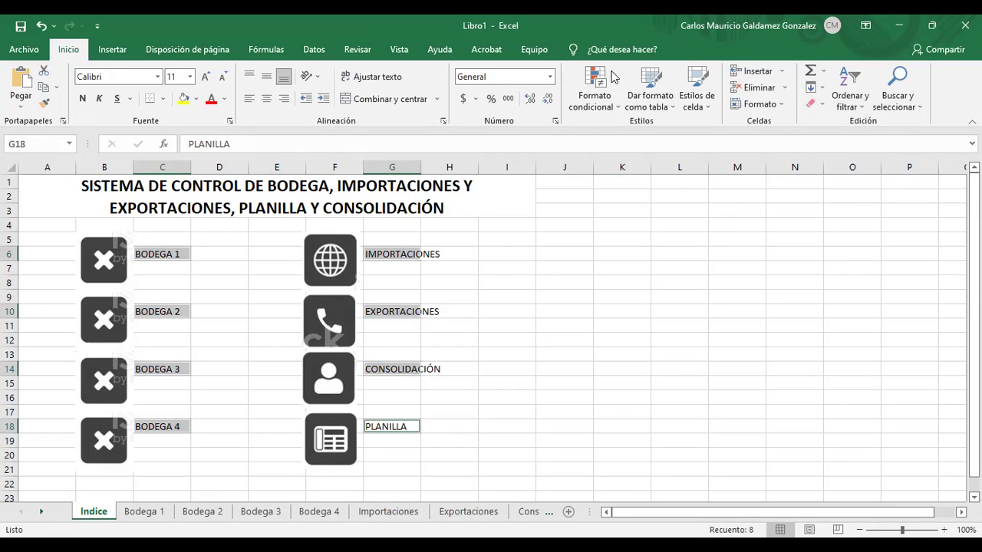
click(495, 253)
Link the icon beside BODEGA 1 to cell A1 of the Bodega 1 sheet in this document
click(100, 265)
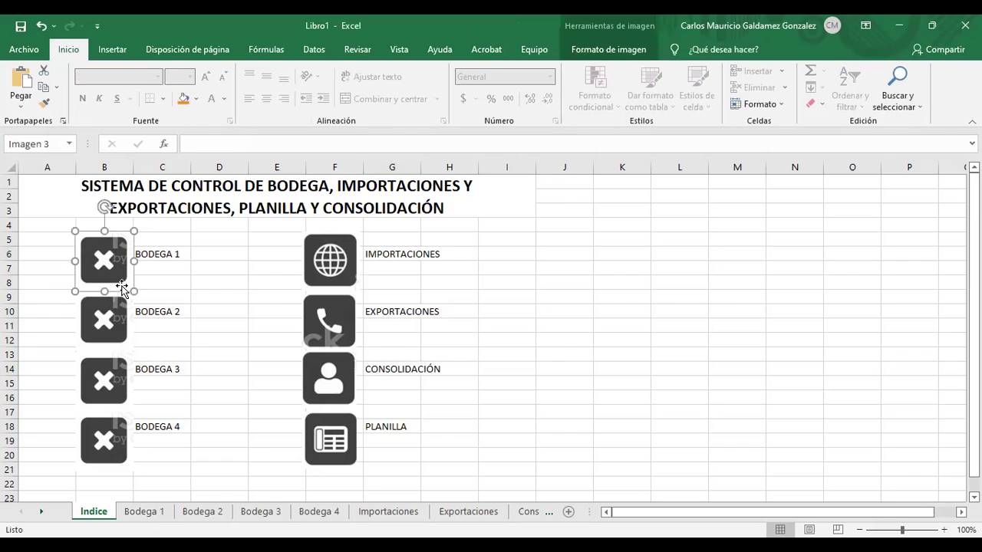
right_click(113, 252)
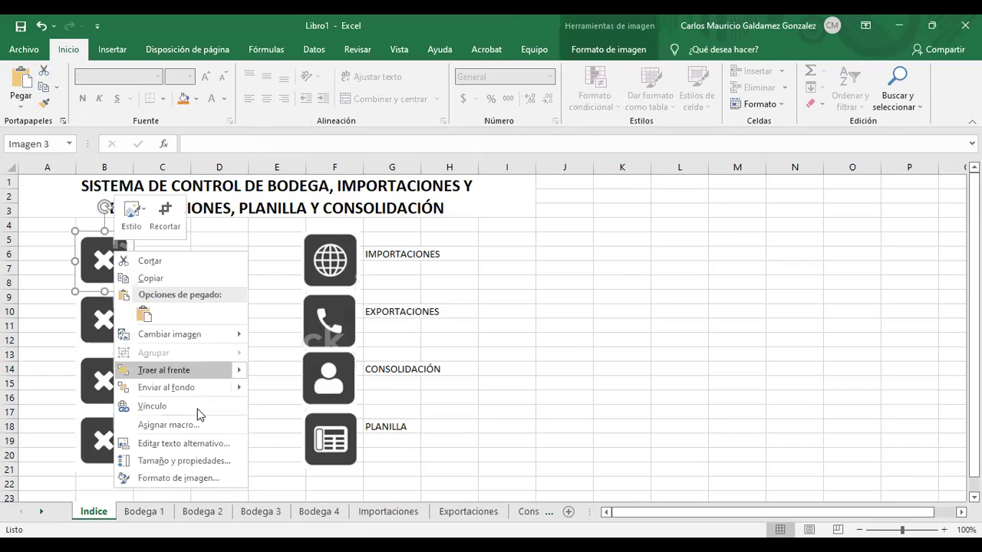
key(Return)
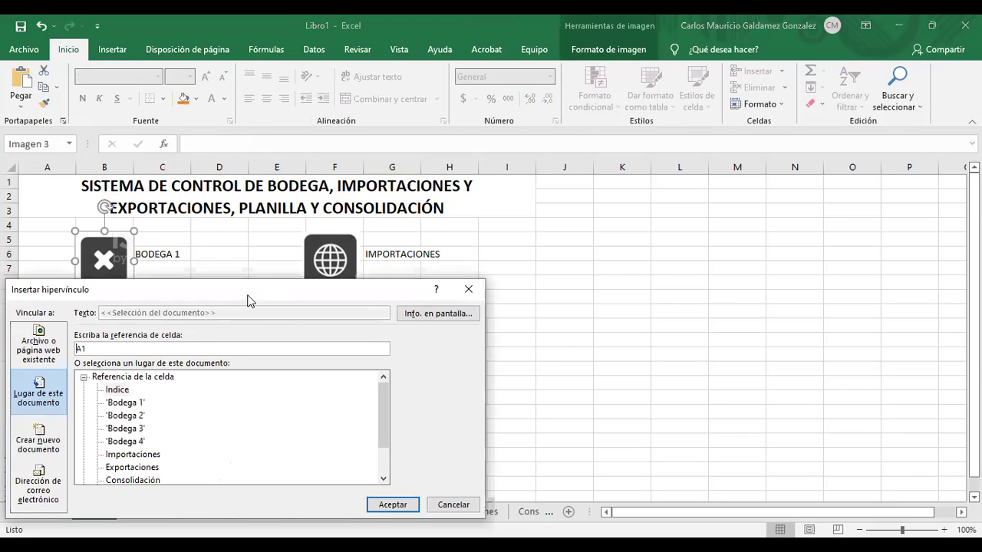
drag(248, 301, 714, 205)
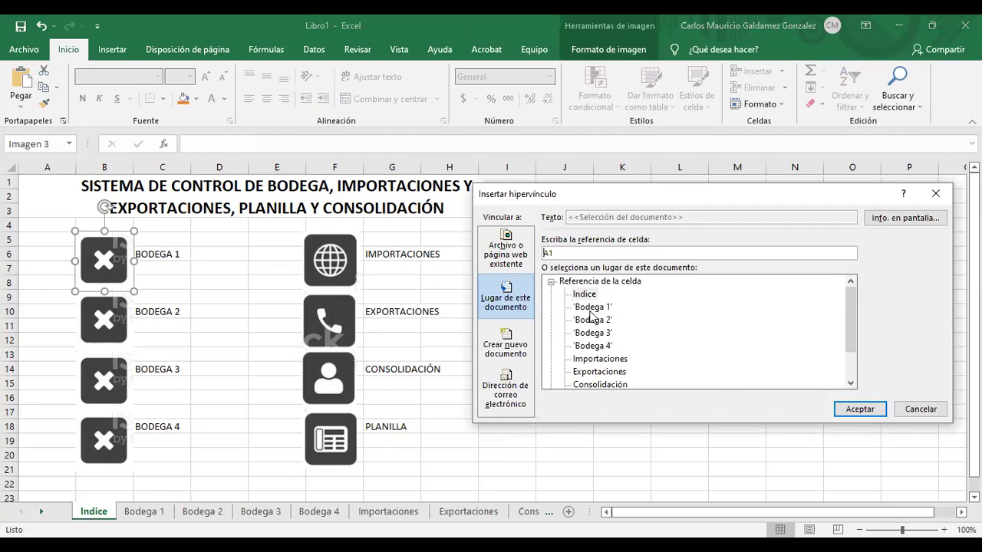
click(590, 309)
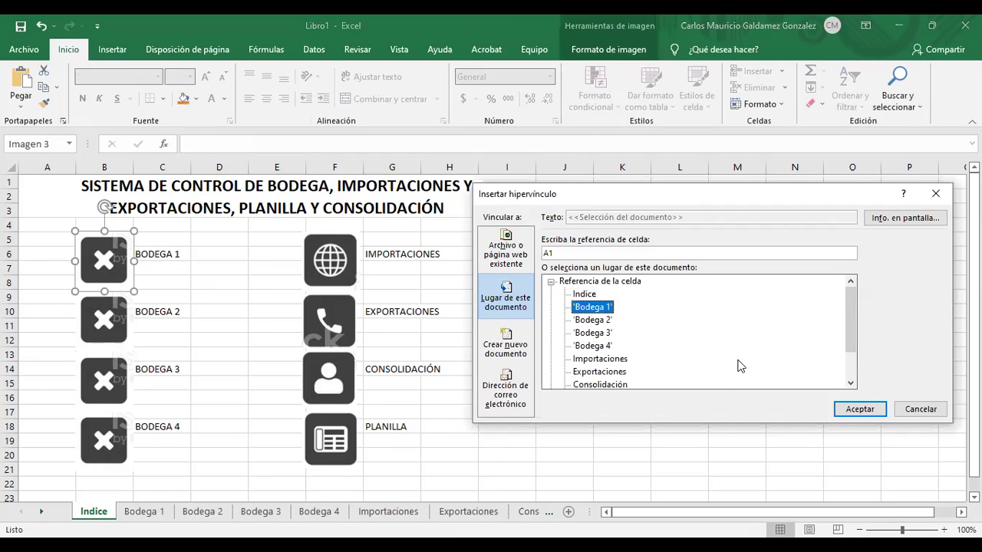
click(863, 411)
click(189, 267)
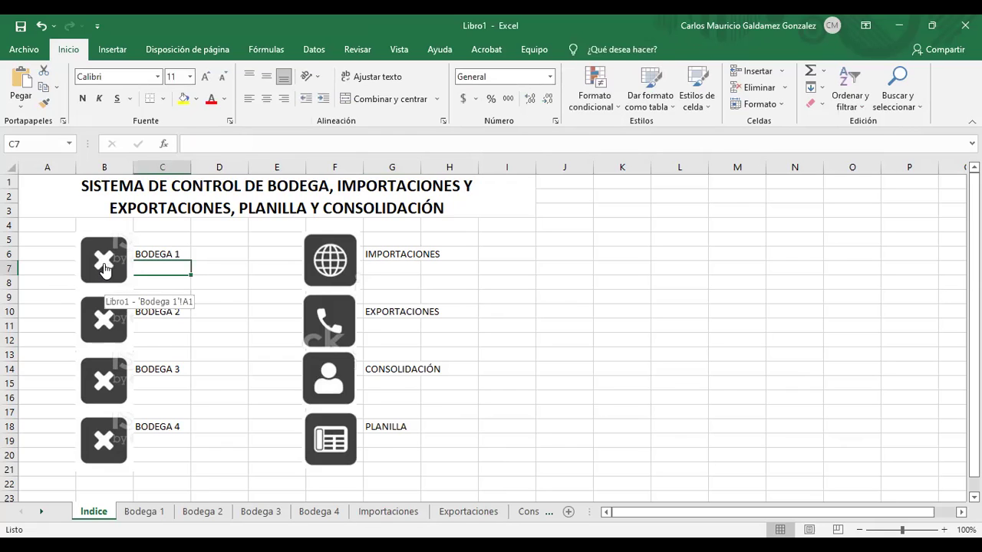
Link the icon beside BODEGA 2 to the Bodega 2 sheet in this document
click(109, 322)
right_click(109, 322)
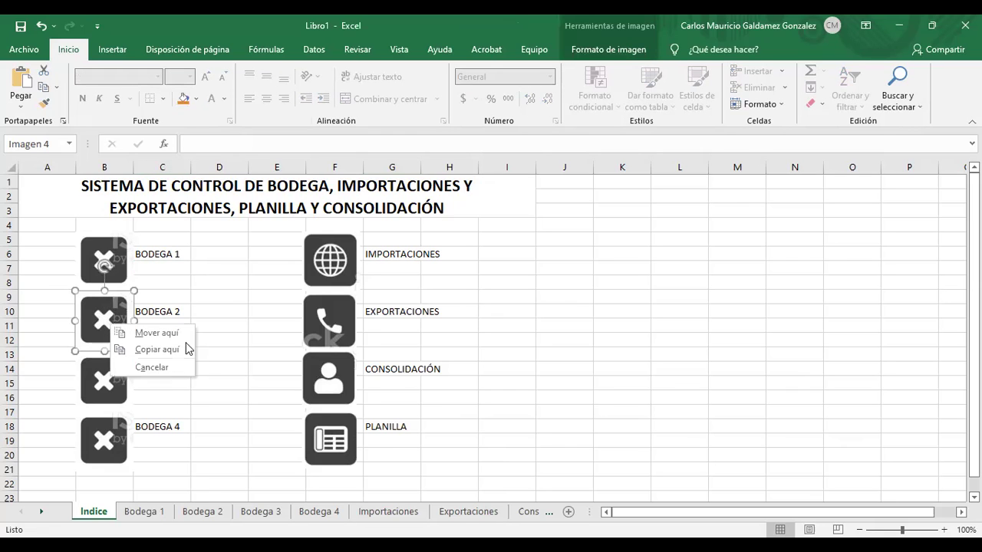
click(146, 333)
click(95, 322)
right_click(95, 322)
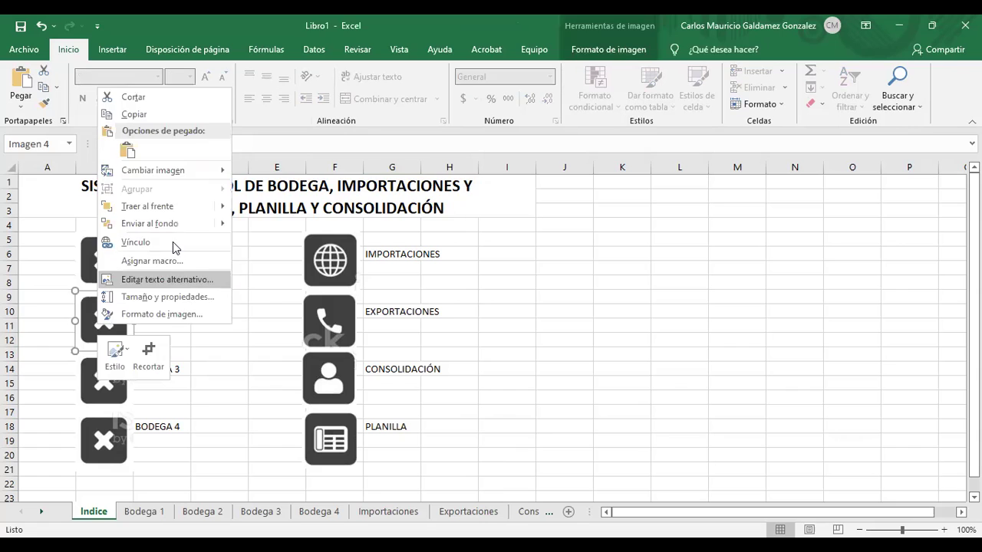
click(192, 243)
click(126, 247)
click(392, 336)
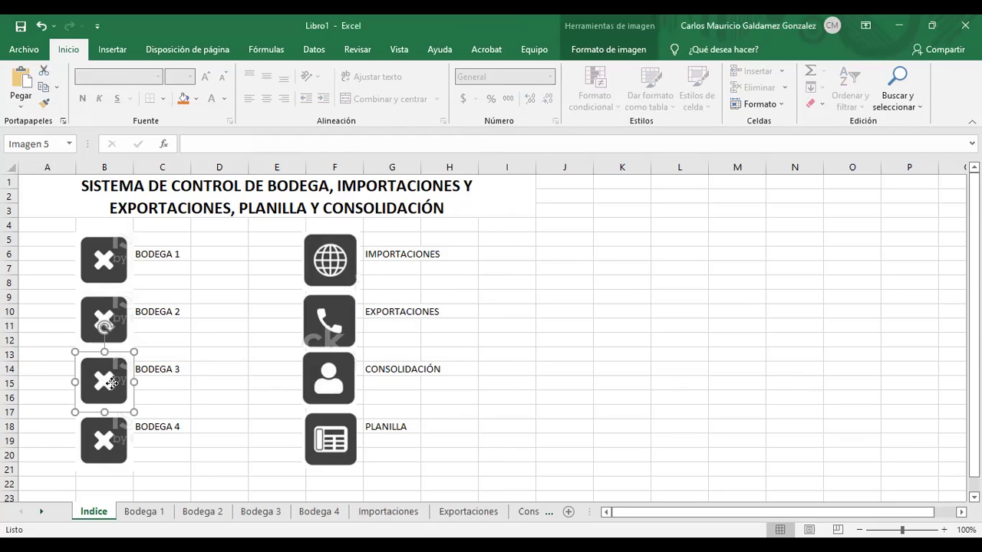
Link the icon beside BODEGA 3 to cell A1 of the Bodega 3 sheet
right_click(111, 384)
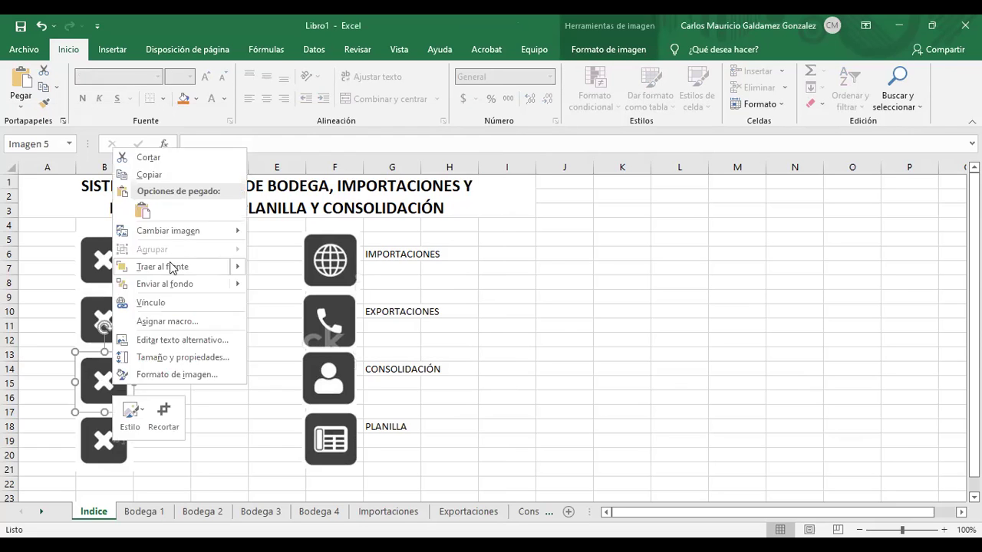
click(162, 303)
click(126, 323)
click(390, 399)
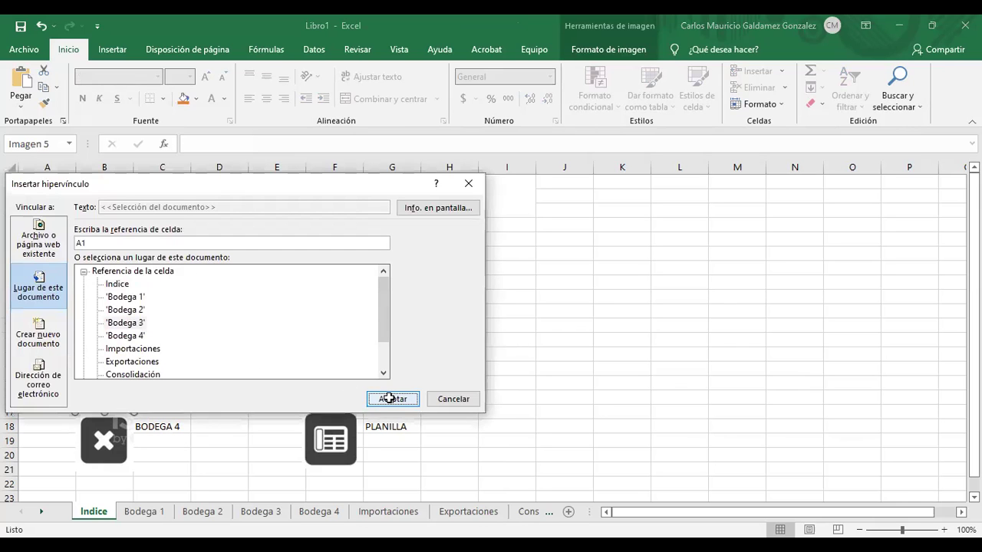
Link the icon beside BODEGA 4 to cell A1 of the Bodega 4 sheet
right_click(90, 445)
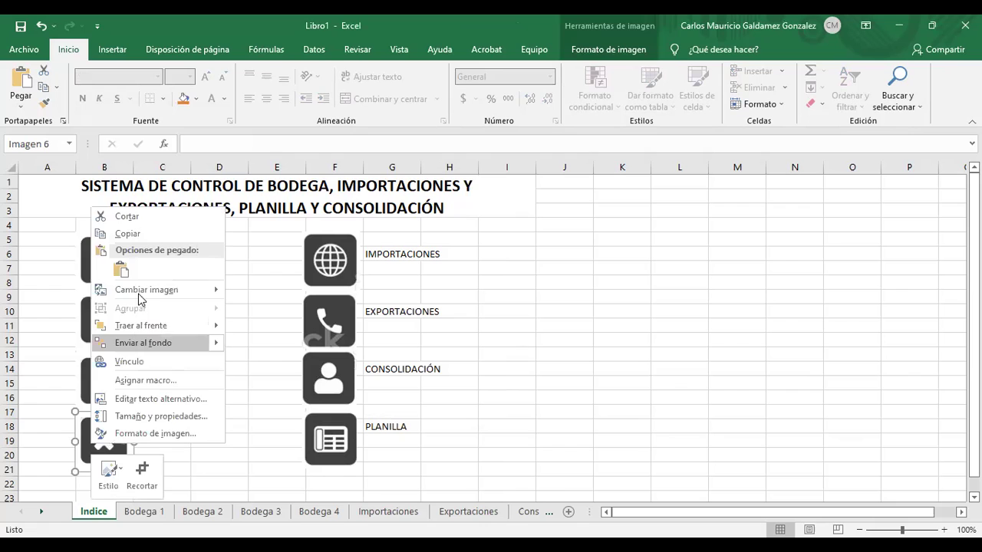
click(126, 362)
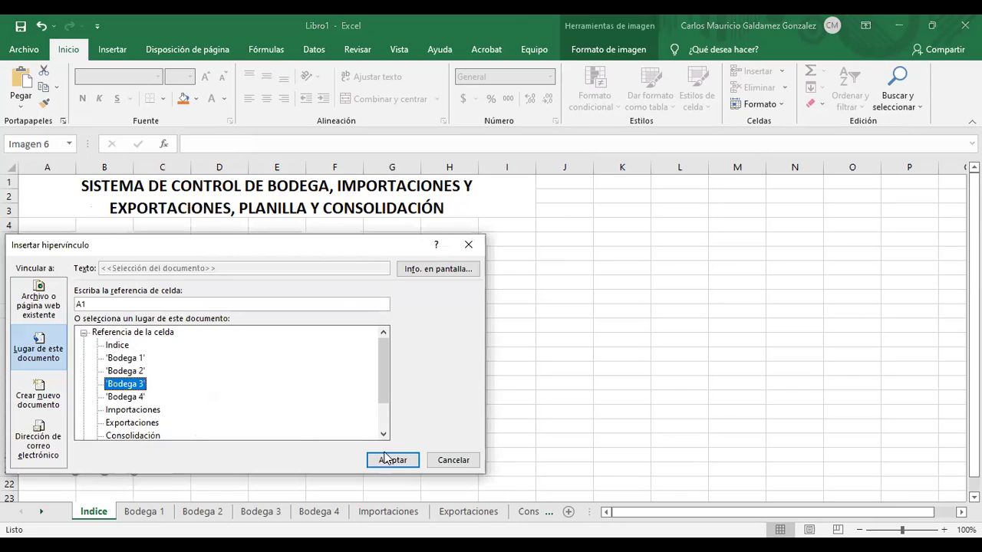
key(Down)
click(407, 459)
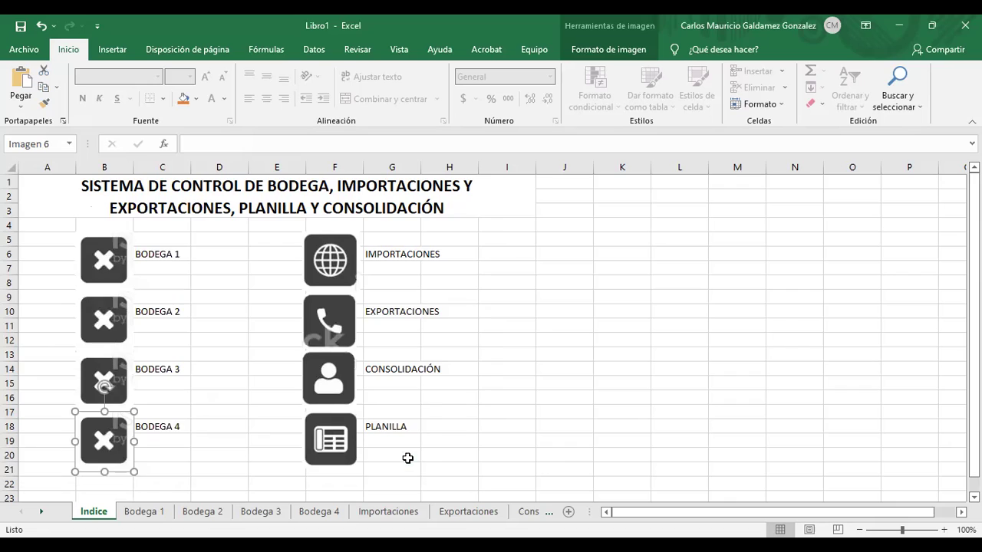
Link the globe icon beside IMPORTACIONES to the Importaciones sheet
click(342, 261)
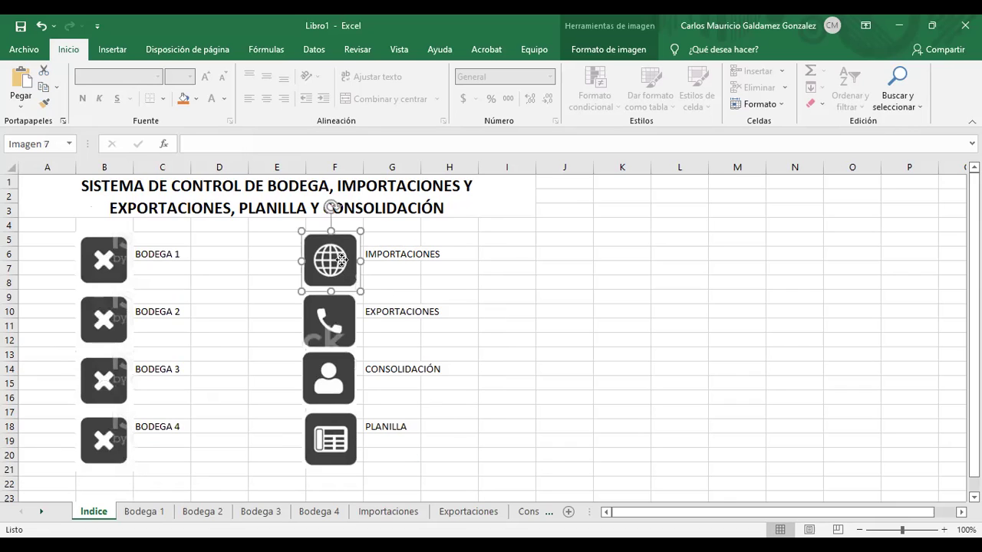
right_click(342, 262)
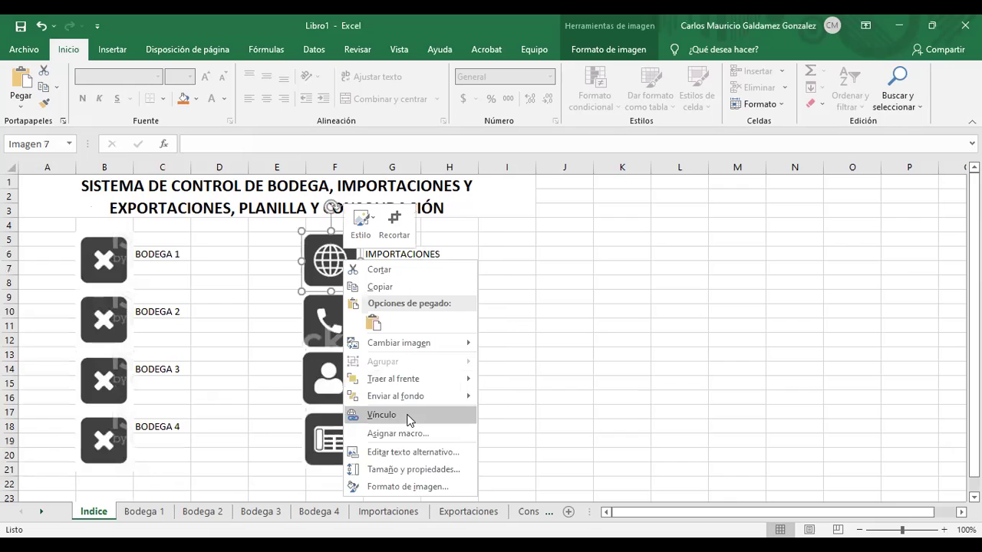
click(383, 415)
click(555, 511)
Link the phone icon beside EXPORTACIONES to the Exportaciones sheet
click(339, 329)
right_click(338, 329)
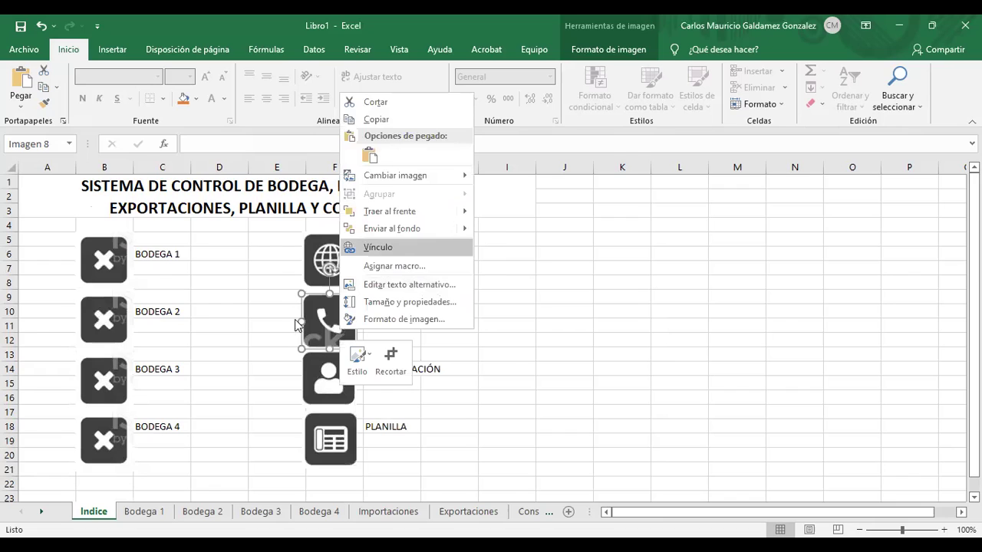
click(378, 247)
click(278, 310)
click(538, 349)
Link the person icon beside CONSOLIDACIÓN to cell A1 of the Consolidación sheet
click(322, 386)
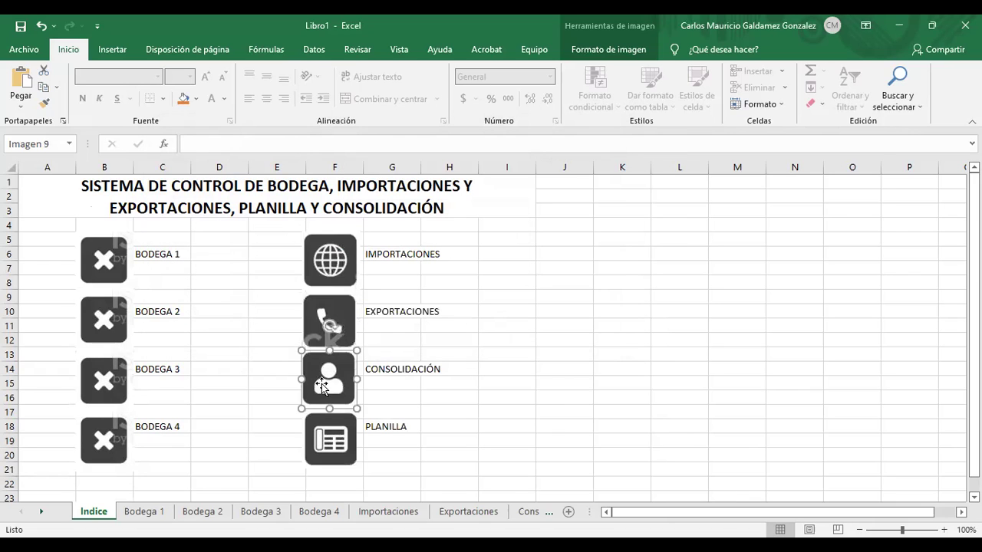
right_click(323, 383)
key(Escape)
right_click(315, 377)
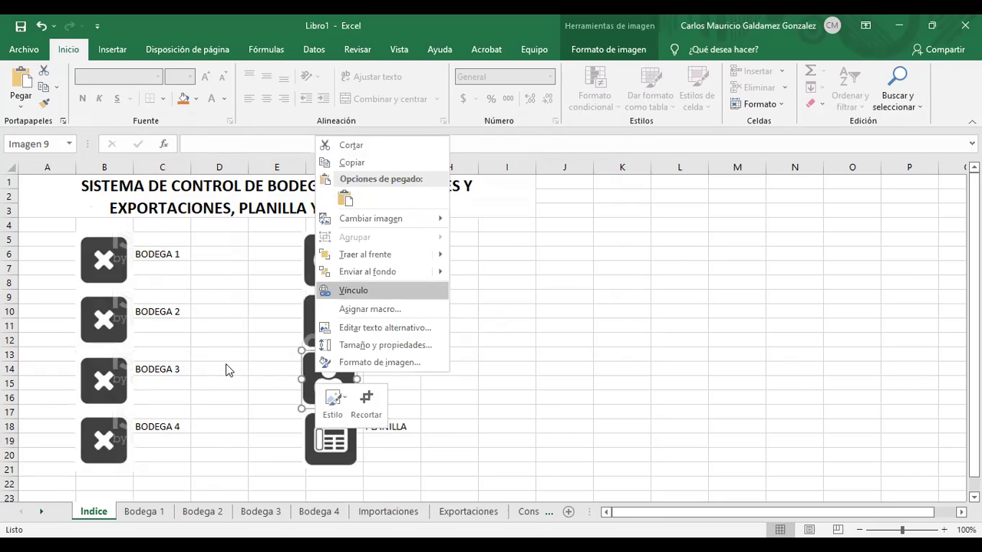
key(Return)
click(500, 395)
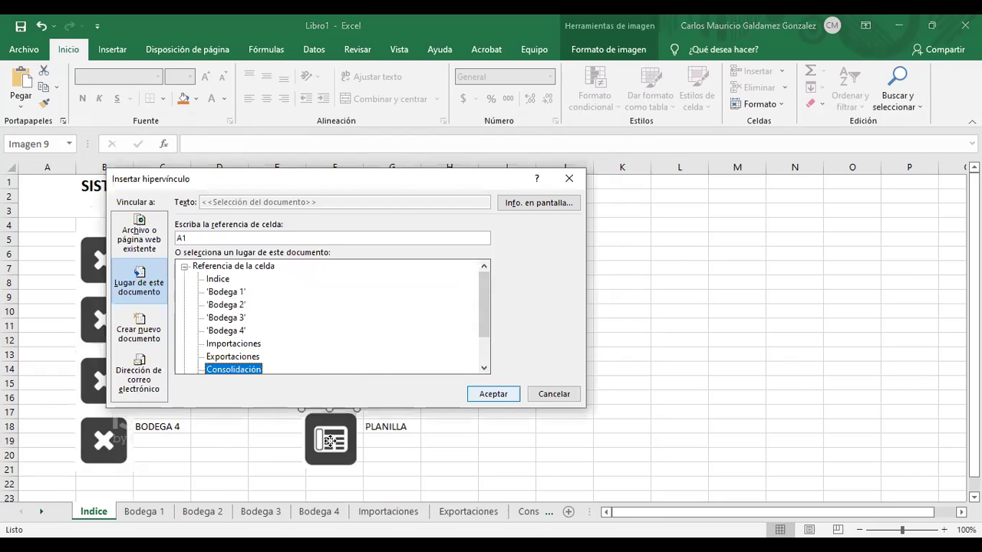
Link the icon beside PLANILLA to its matching sheet in this document
right_click(331, 442)
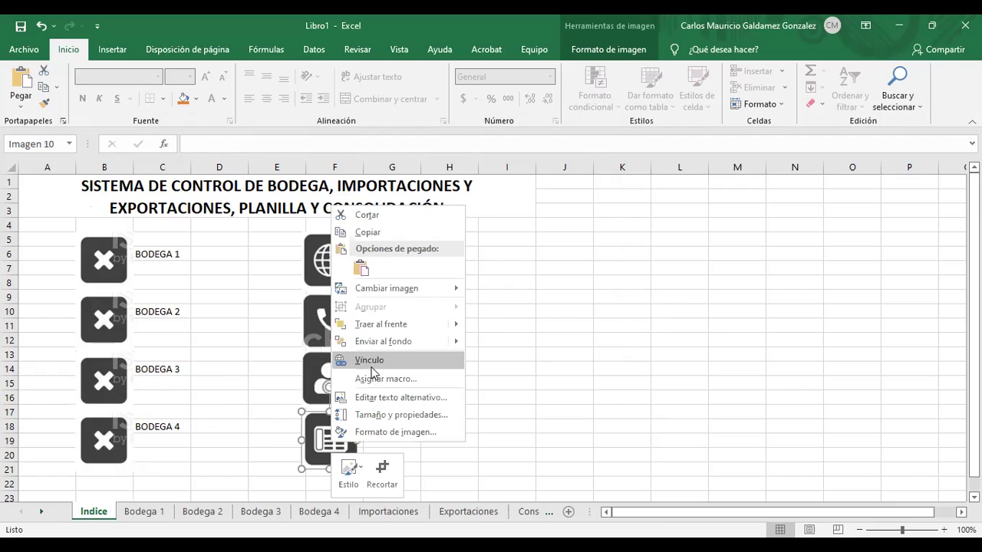
click(367, 361)
click(244, 406)
click(497, 458)
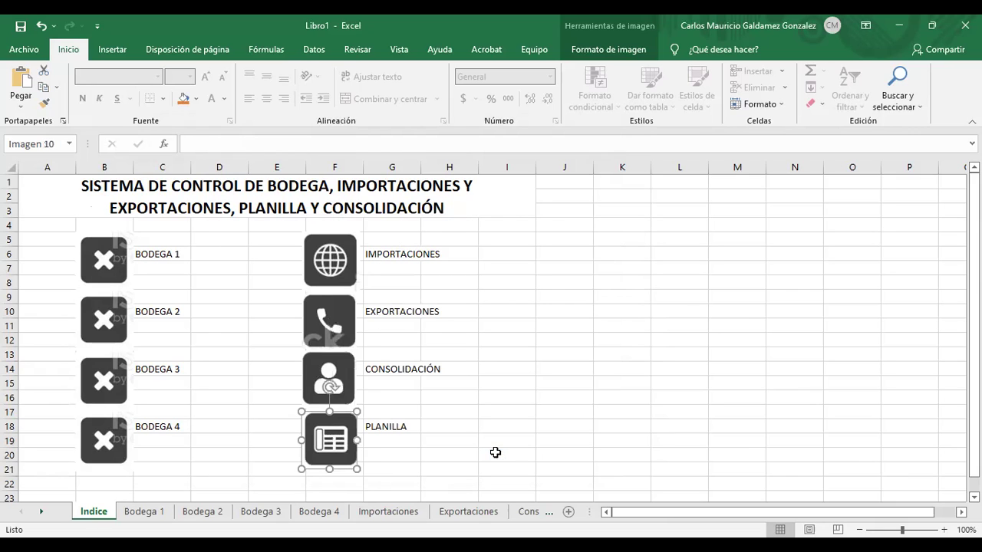
Copy the merged title from the Indice sheet to cell A1 of the Bodega 1 sheet
click(365, 206)
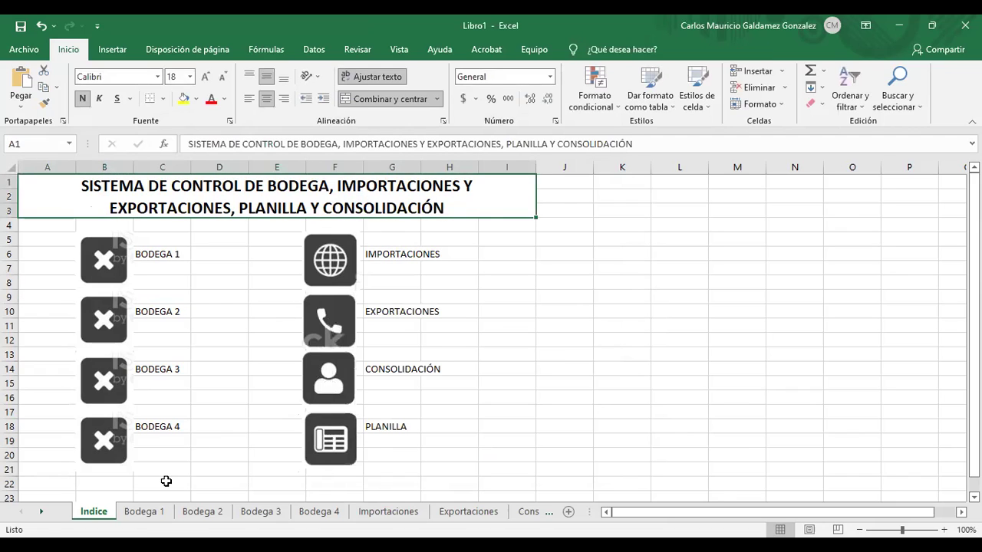
key(ctrl+c)
key(ctrl+Page_Down)
key(ctrl+v)
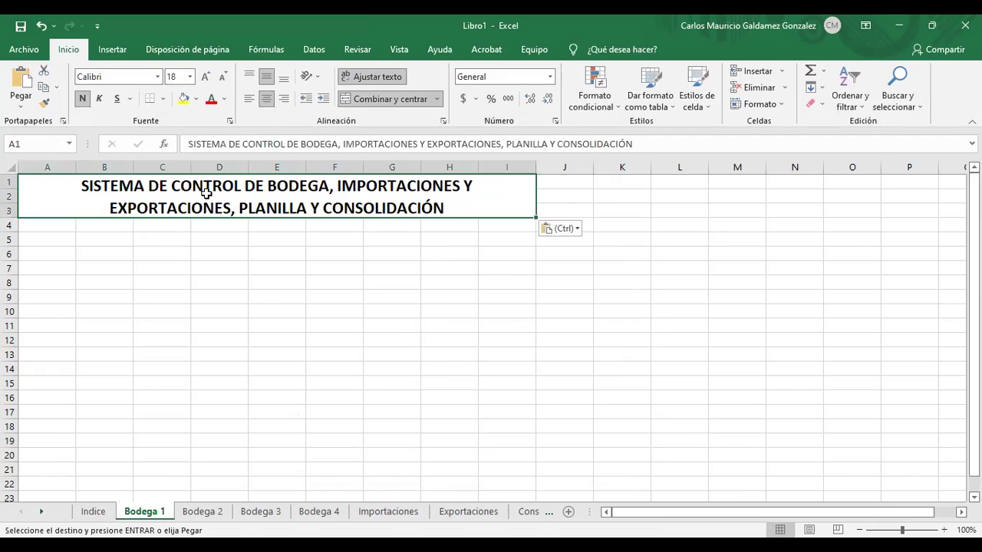
text(sistem)
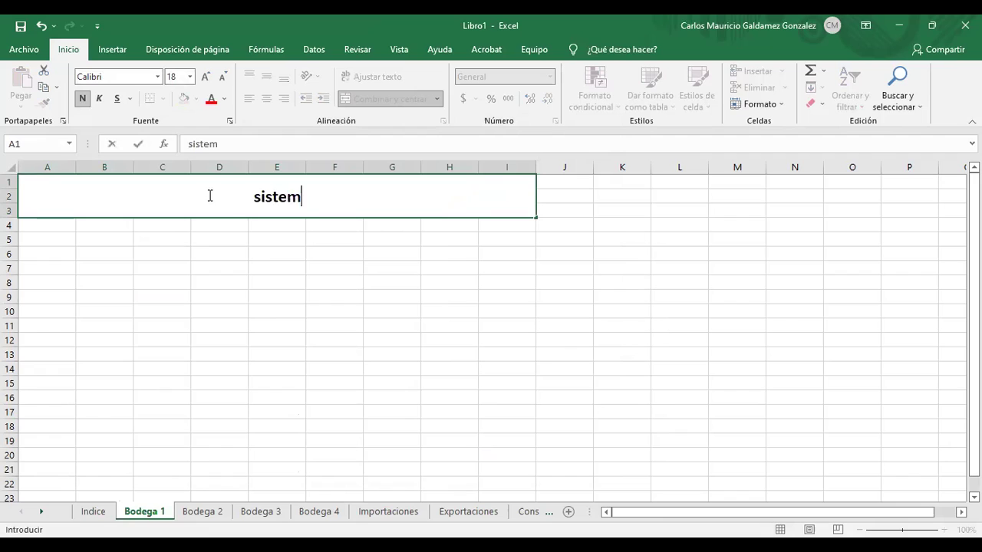
key(BackSpace)
key(BackSpace)
key(BackSpace)
key(BackSpace)
key(BackSpace)
key(BackSpace)
Replace the title on the Bodega 1 sheet with SISTEMA DE BODEGA 1
text(SIS)
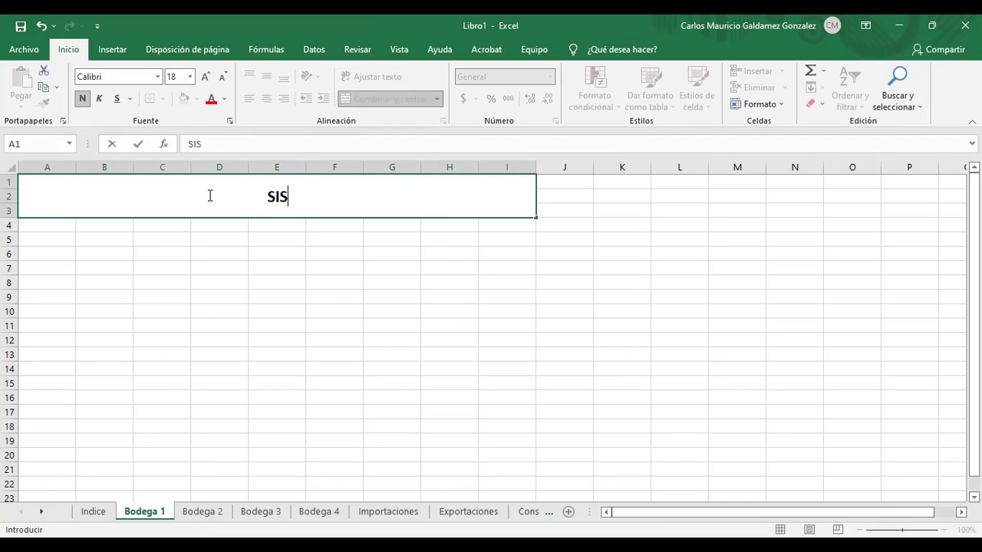
text(TEMA DE BODEGA 1{)
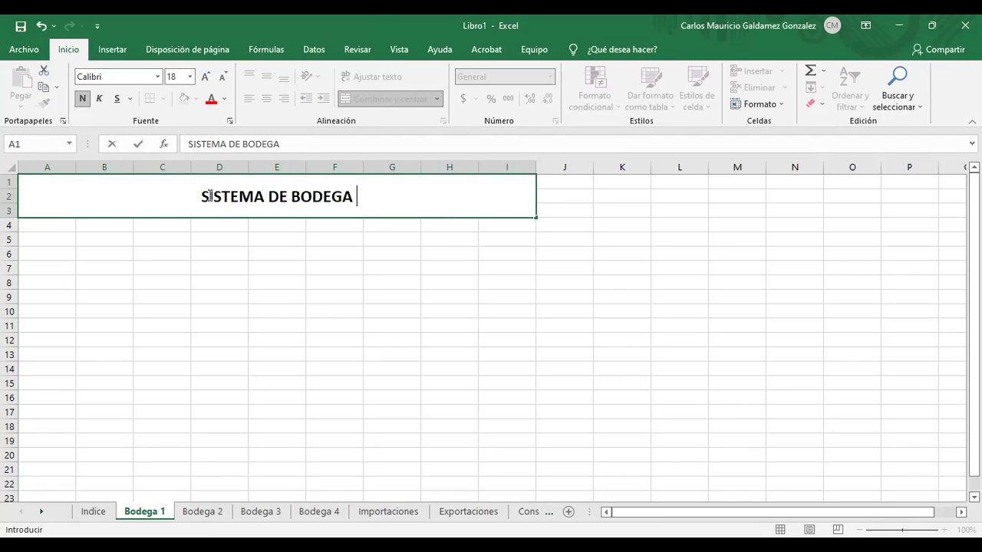
key(Return)
click(207, 196)
key(F2)
key(BackSpace)
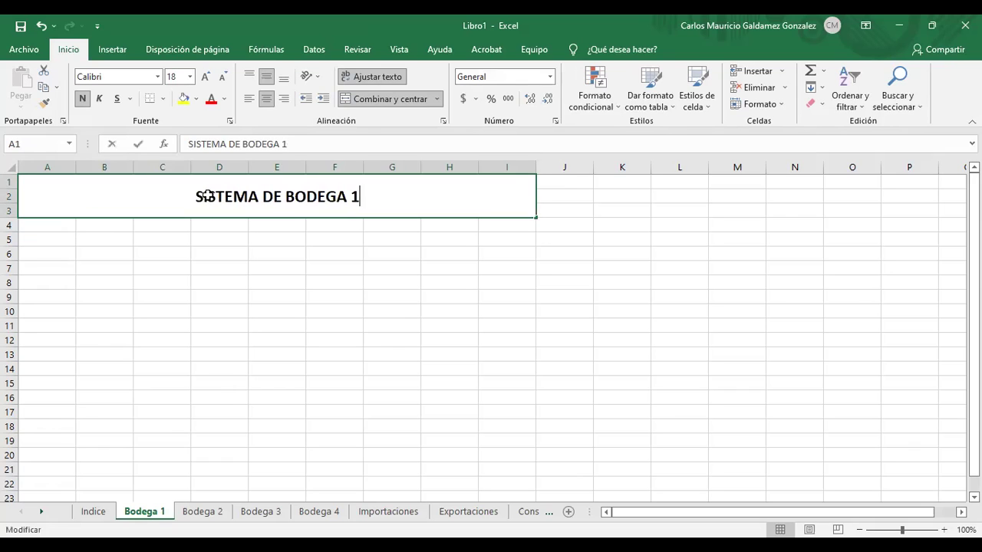
key(Return)
Copy the Bodega 1 title to cell A1 of the Bodega 2, Bodega 3 and Bodega 4 sheets
click(207, 195)
key(ctrl+c)
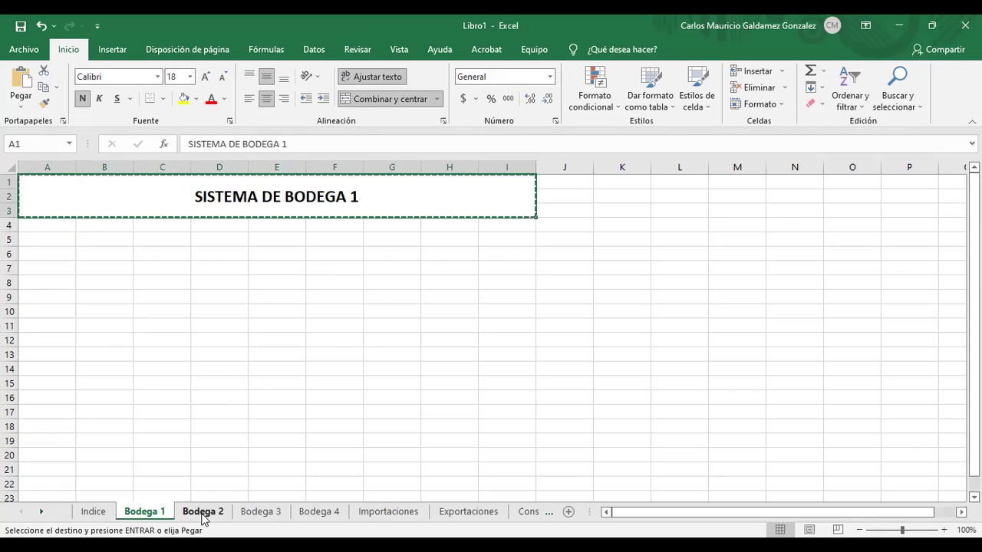
click(202, 519)
key(ctrl+v)
click(257, 511)
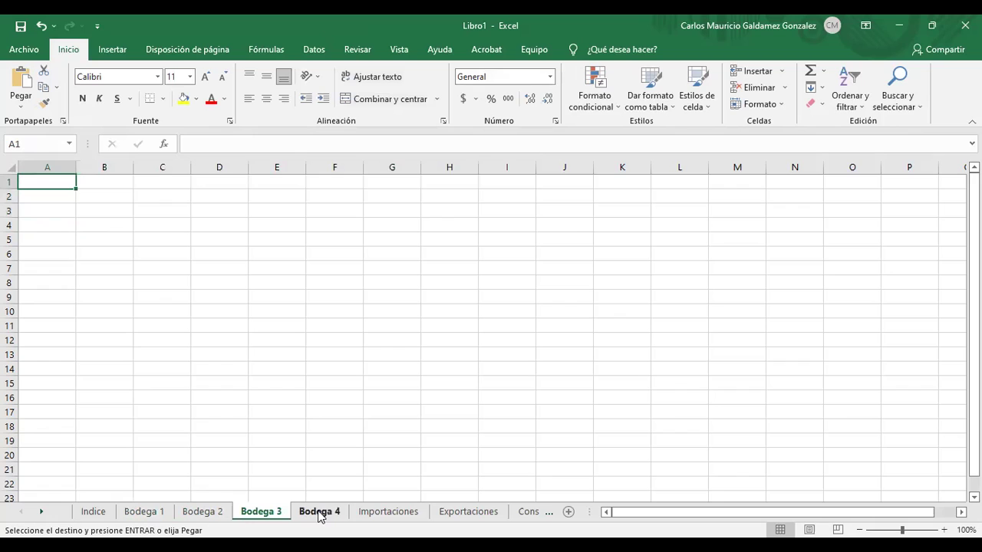
key(ctrl+v)
click(318, 513)
key(ctrl+v)
key(F2)
key(BackSpace)
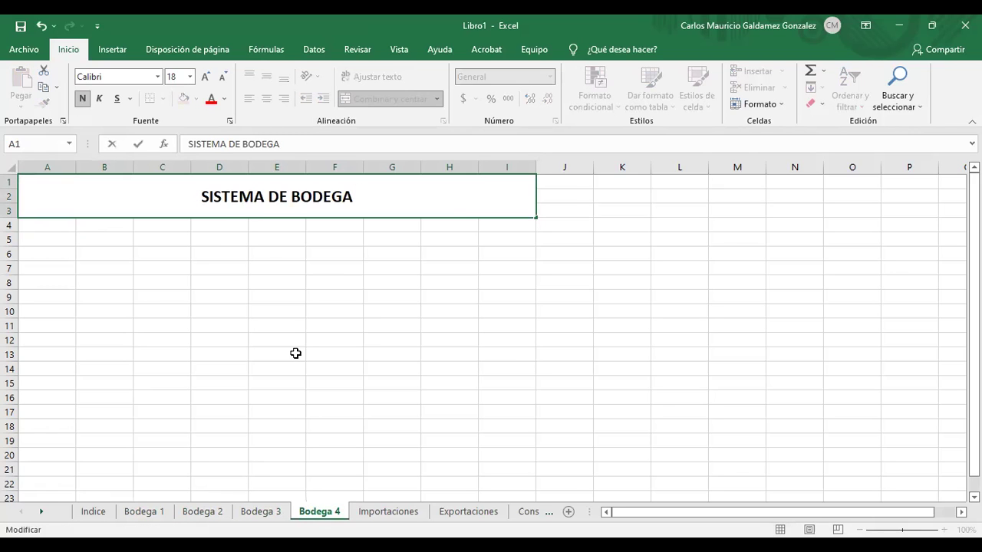
text(2)
key(Return)
Change the title on the Bodega 4 sheet to SISTEMA DE BODEGA 4
key(Up)
key(F2)
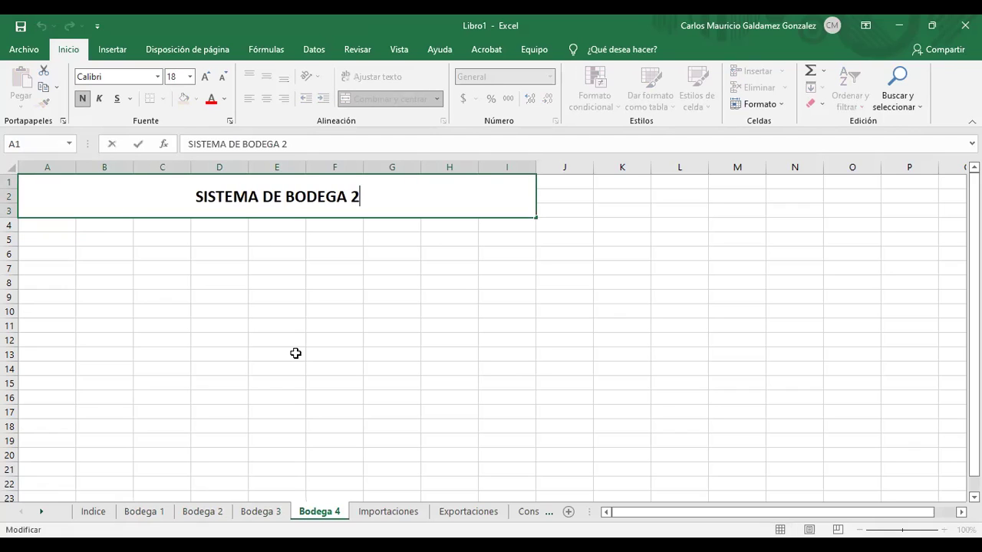
key(BackSpace)
text(4)
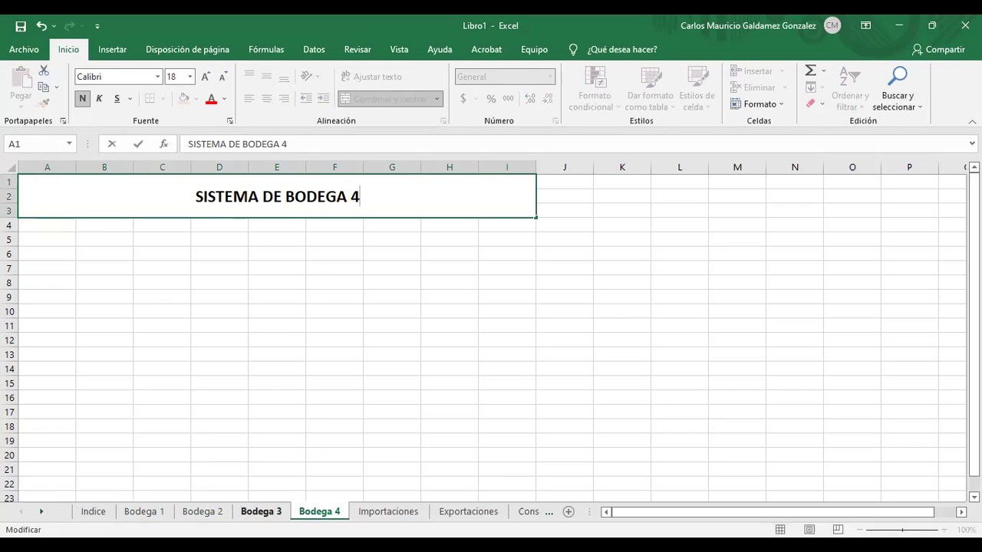
Change the title on the Bodega 3 sheet to SISTEMA DE BODEGA 3
click(247, 514)
key(F2)
key(BackSpace)
text(3)
key(Return)
Change the title on the Bodega 2 sheet to SISTEMA DE BODEGA 2
click(206, 514)
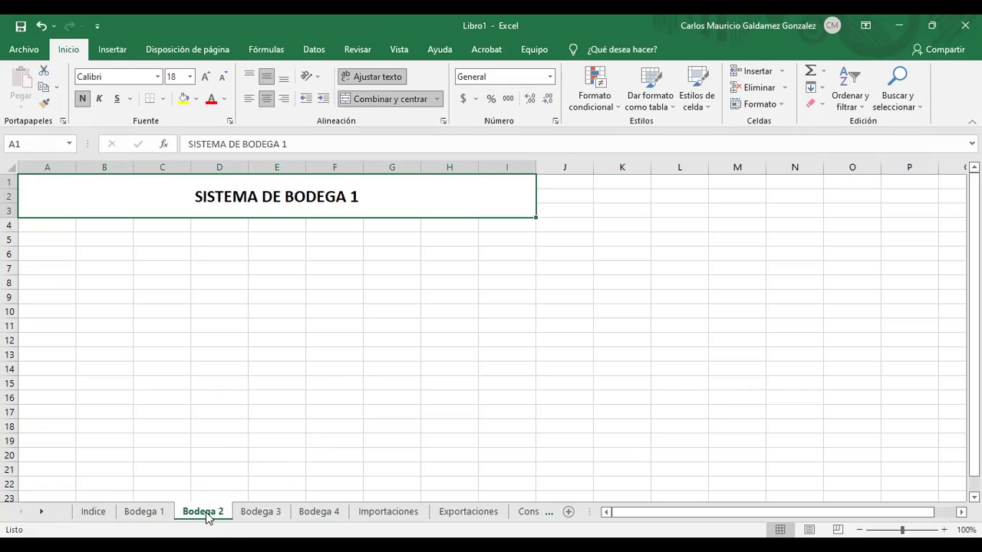
key(F2)
key(BackSpace)
text(2)
key(Return)
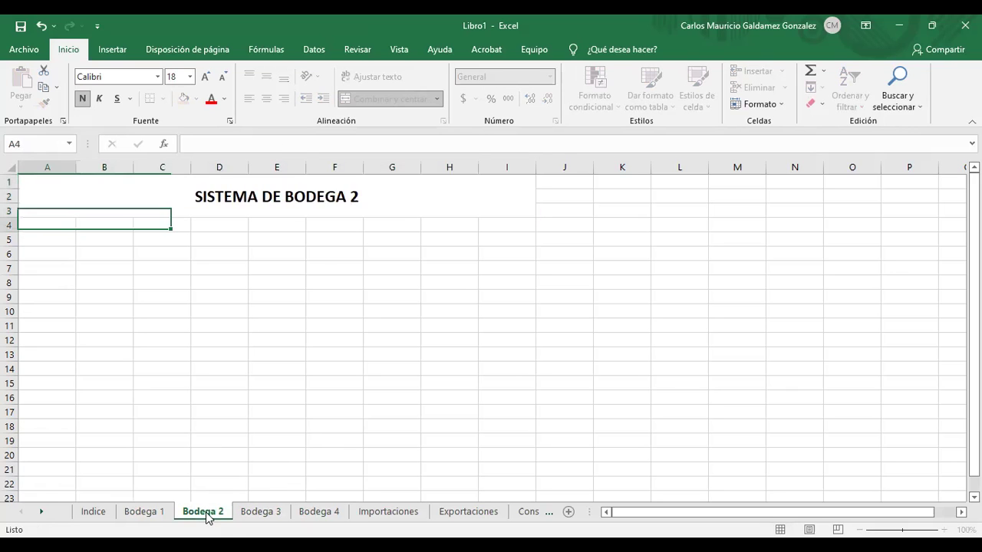
Copy the Bodega 4 title to cell A1 of the Importaciones sheet
click(359, 516)
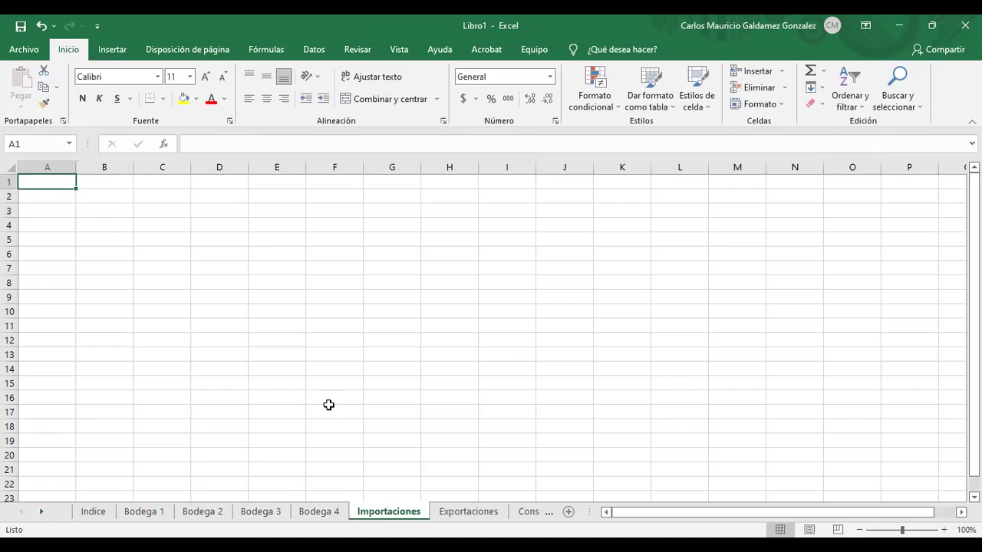
click(319, 511)
key(ctrl+c)
click(388, 511)
key(ctrl+v)
Change the title on the Importaciones sheet to SISTEMA DE IMPORTACIONES
key(F2)
key(BackSpace)
key(BackSpace)
key(BackSpace)
key(BackSpace)
key(BackSpace)
key(BackSpace)
key(BackSpace)
key(BackSpace)
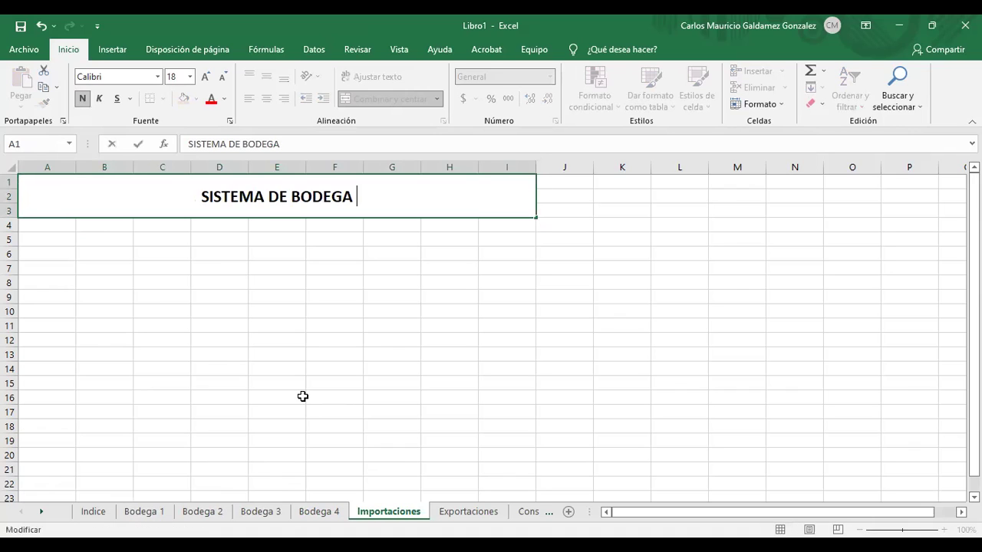
text(IMPORTACIONES)
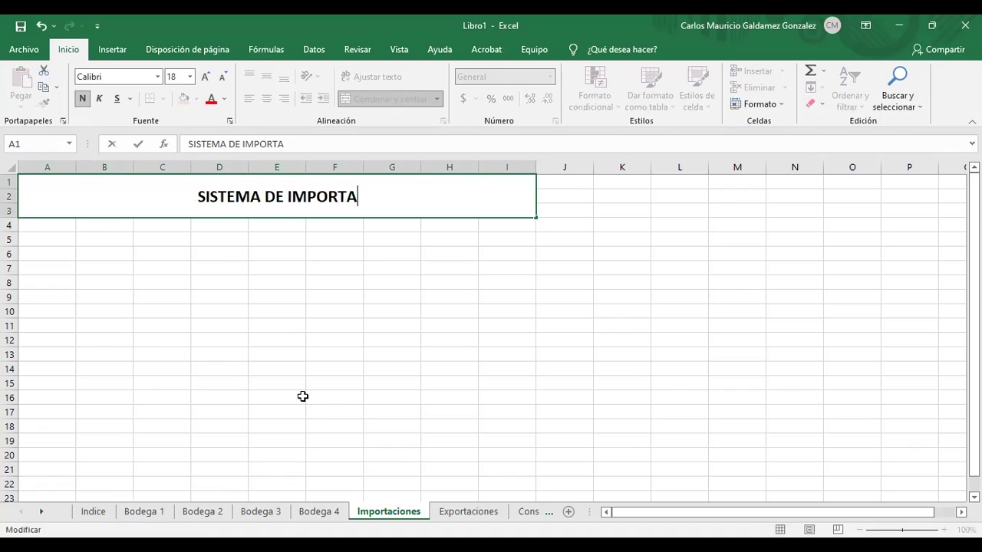
key(Return)
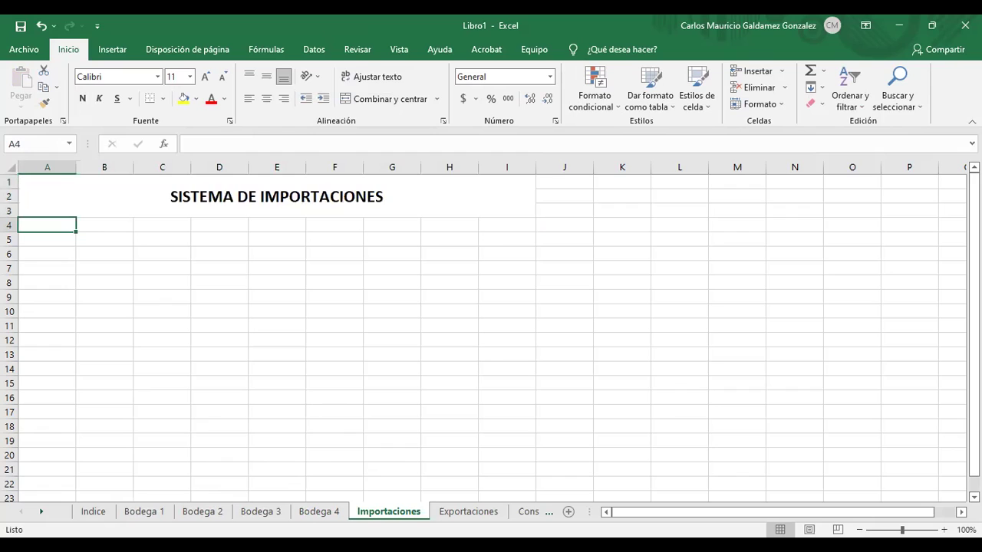
Copy the Importaciones title to cell A1 of the Exportaciones sheet
click(300, 214)
key(ctrl+c)
click(445, 511)
key(ctrl+v)
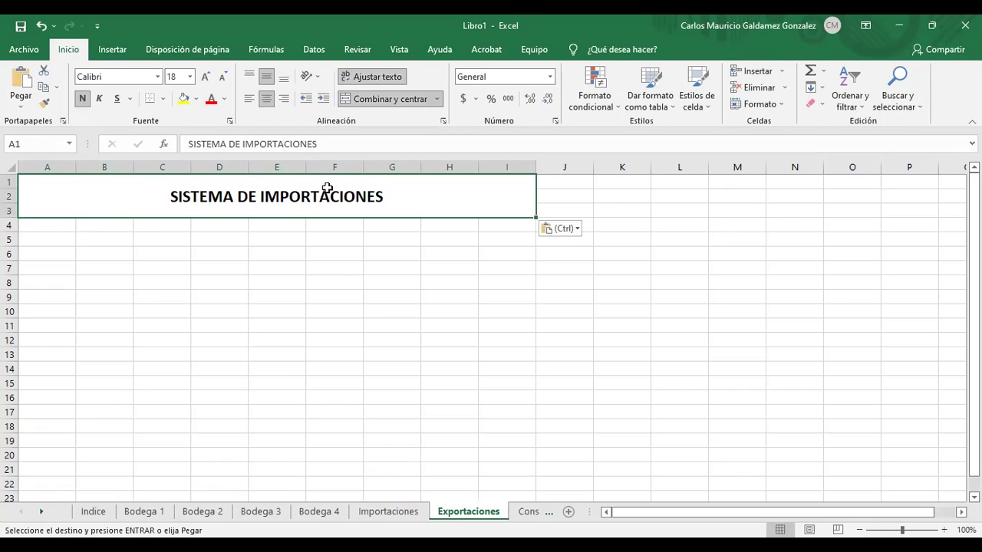
Change the title on the Exportaciones sheet to SISTEMA DE EXPORACIONES
double_click(361, 198)
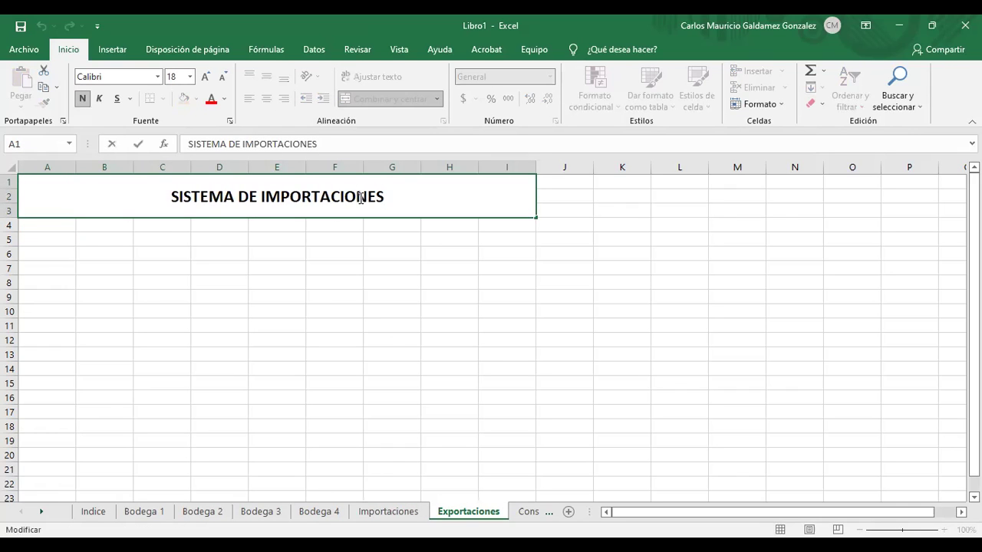
key(BackSpace)
key(BackSpace)
key(BackSpace)
key(BackSpace)
key(BackSpace)
key(BackSpace)
key(BackSpace)
key(BackSpace)
key(BackSpace)
key(BackSpace)
key(BackSpace)
key(BackSpace)
key(BackSpace)
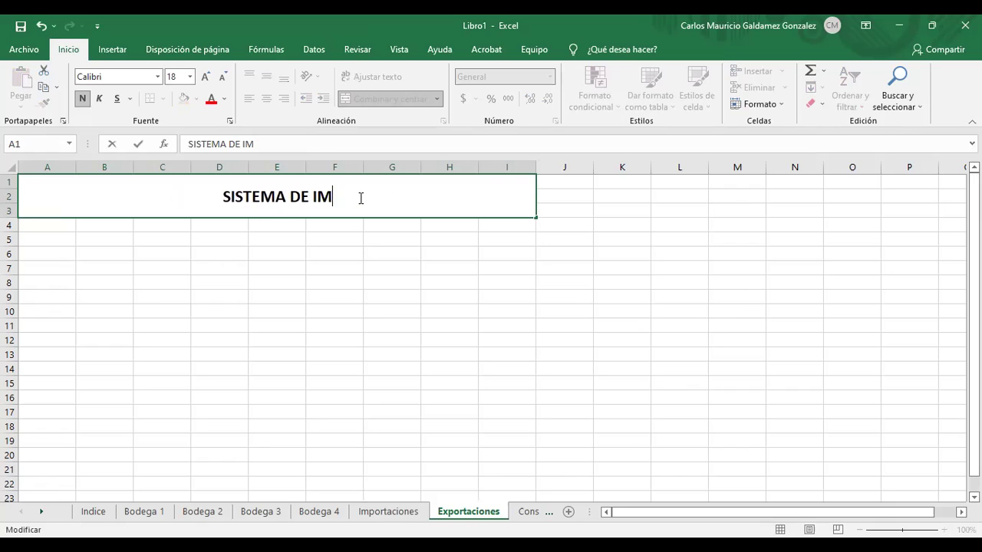
text(EXPOSTA)
key(BackSpace)
key(BackSpace)
key(BackSpace)
text(RACIONSSD)
key(Return)
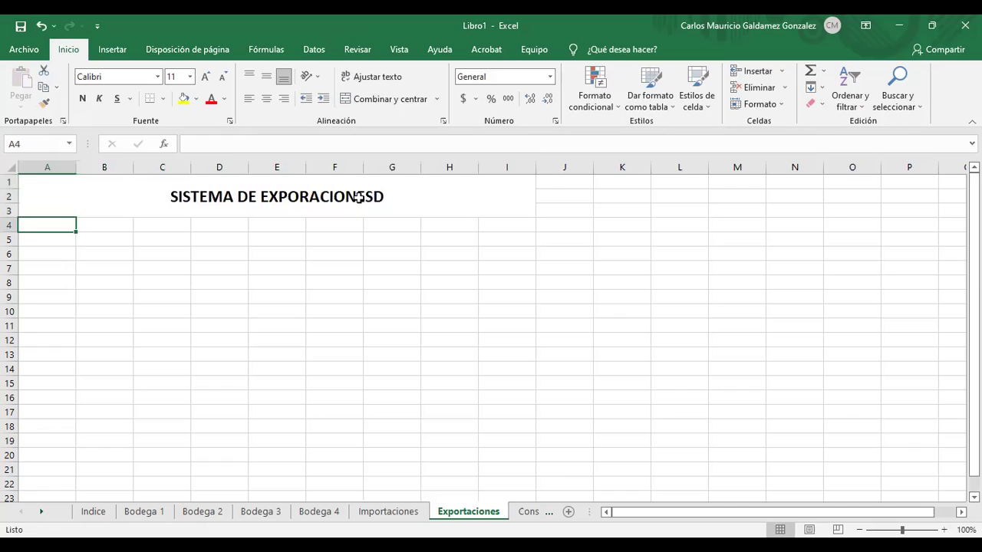
click(358, 197)
key(F2)
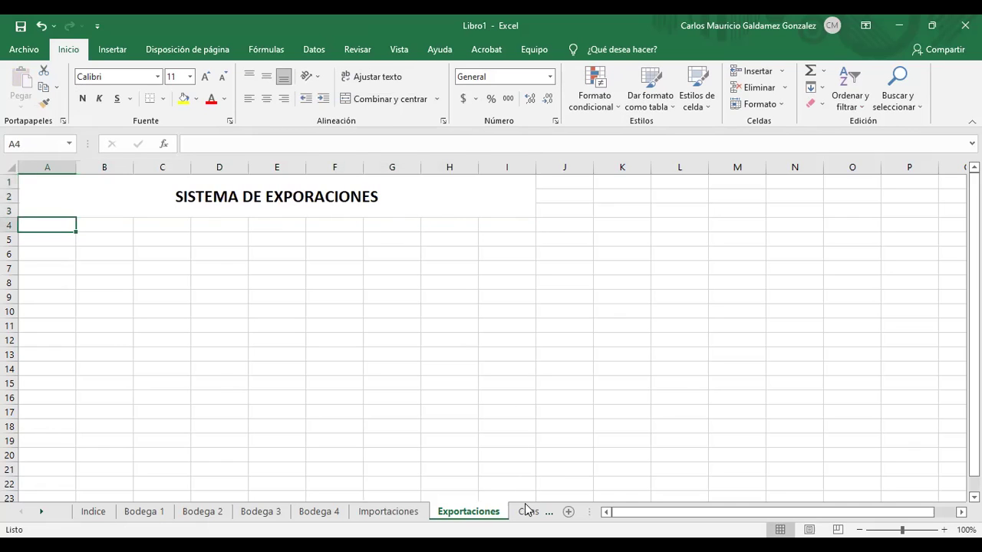
Copy the Exportaciones title to cell A1 of the Consolidación sheet, replacing the stray character there
click(526, 511)
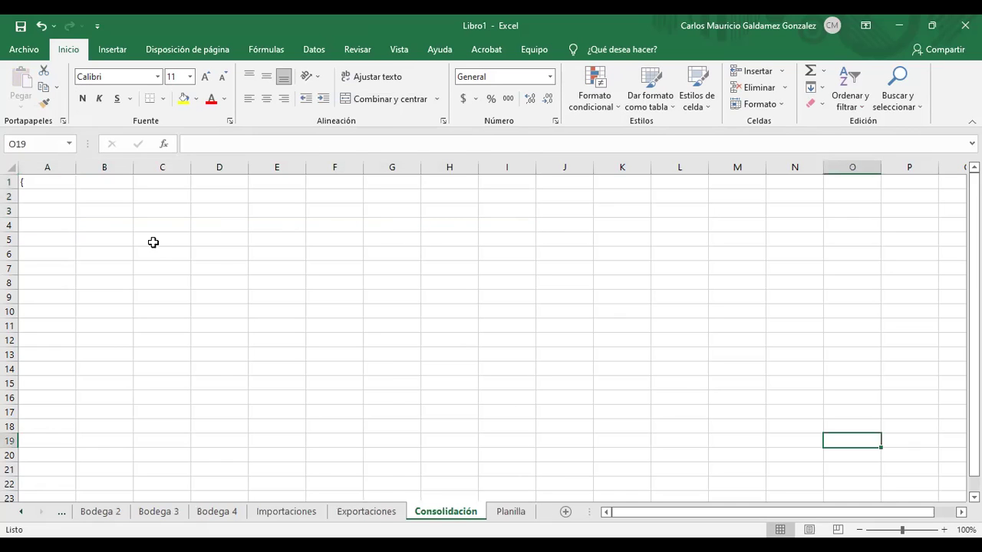
click(397, 516)
click(275, 194)
key(ctrl+c)
click(461, 512)
key(ctrl+v)
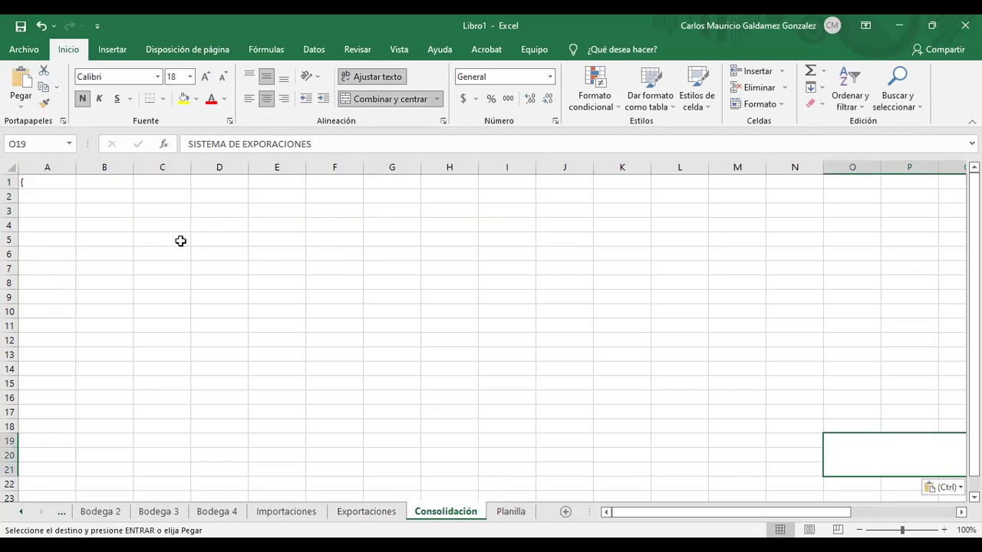
key(ctrl+z)
click(48, 185)
key(ctrl+v)
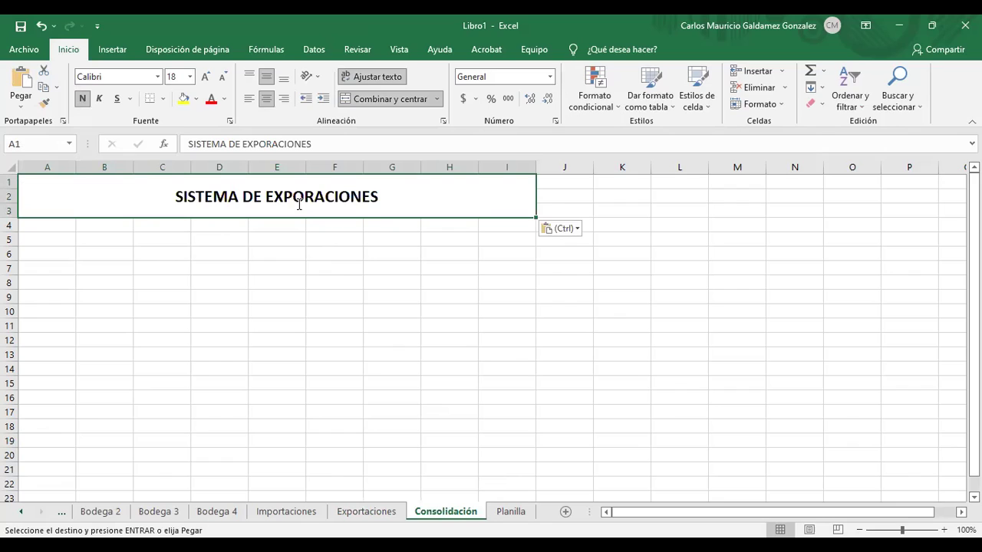
Change the title on the Consolidación sheet to SISTEMA DE CONSOLIDACION DE BODEGAS
double_click(299, 204)
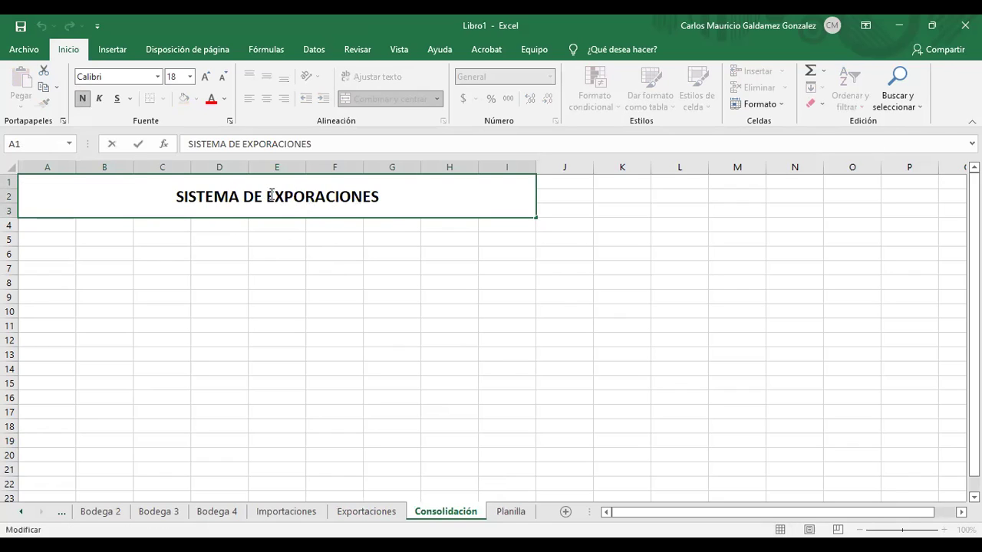
drag(272, 196, 475, 204)
text(CONSOLI)
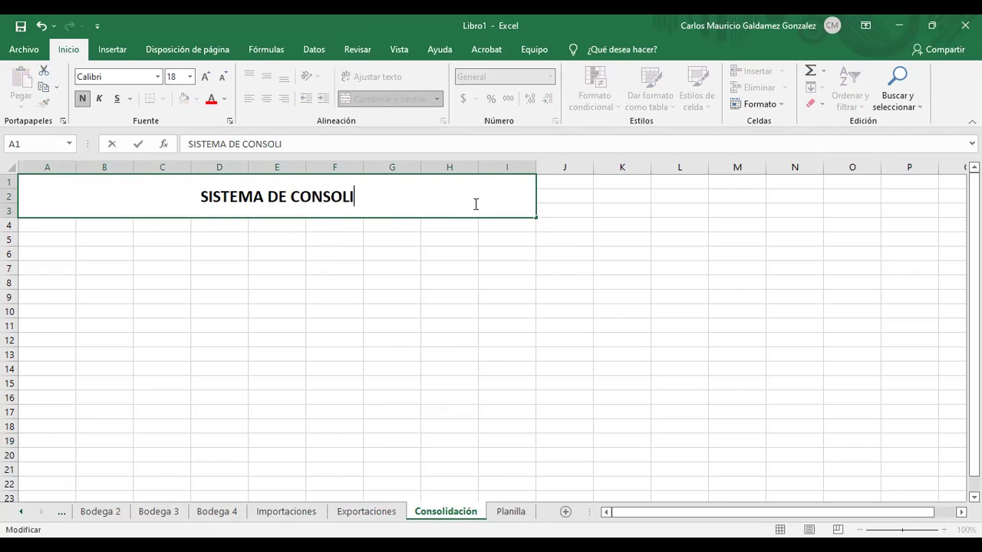
text(DACION DE)
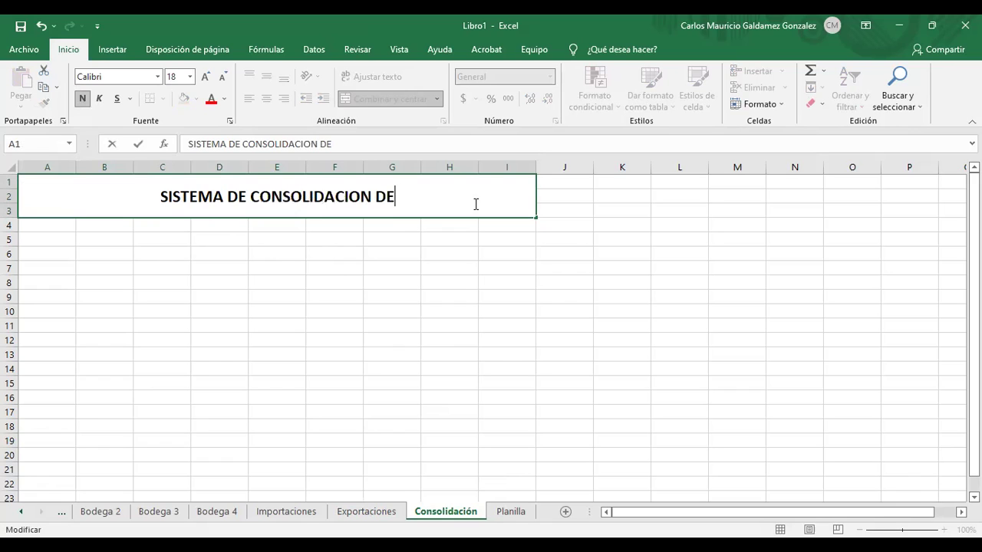
text( BODEGAS)
key(Return)
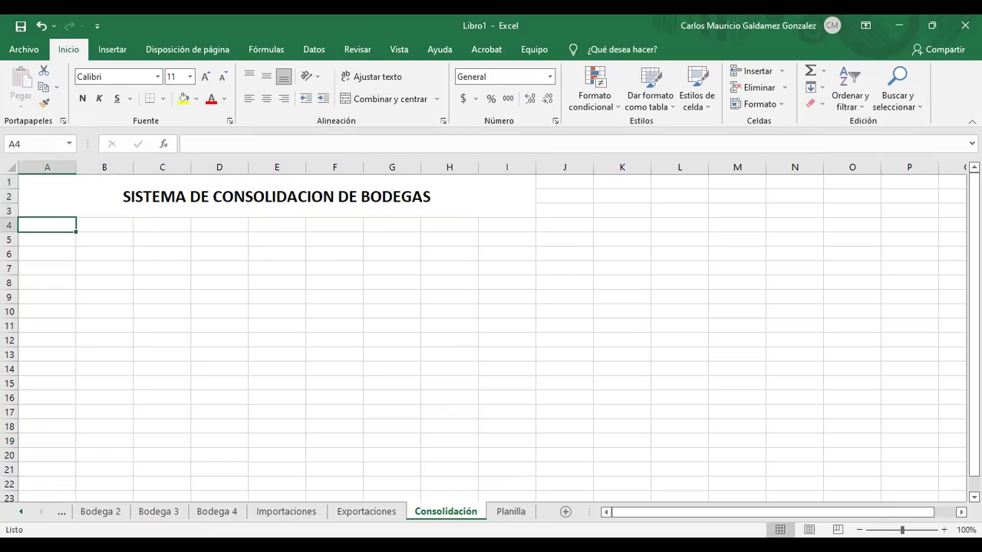
Copy the Consolidación title to cell A1 of the Planilla sheet
click(502, 512)
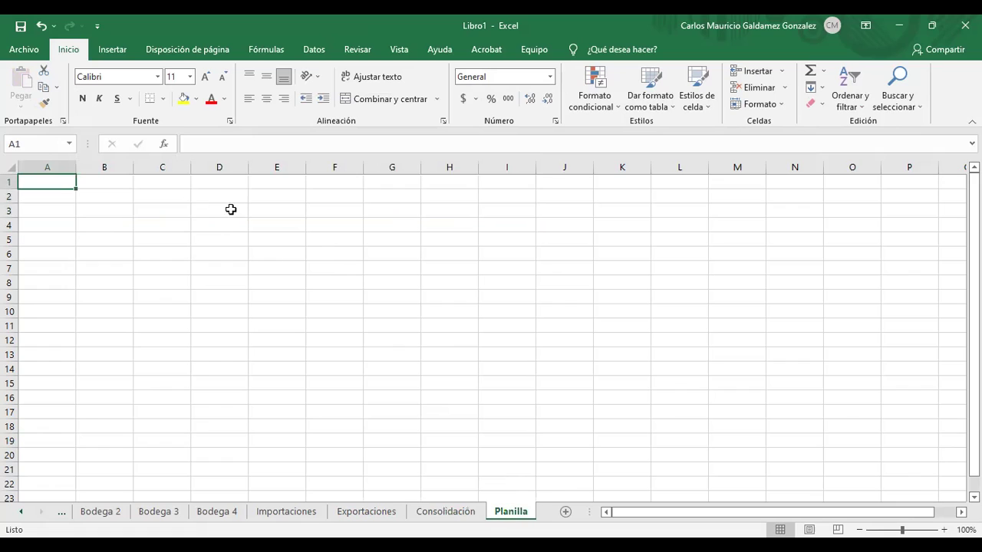
click(446, 512)
key(ctrl+c)
click(303, 197)
key(ctrl+c)
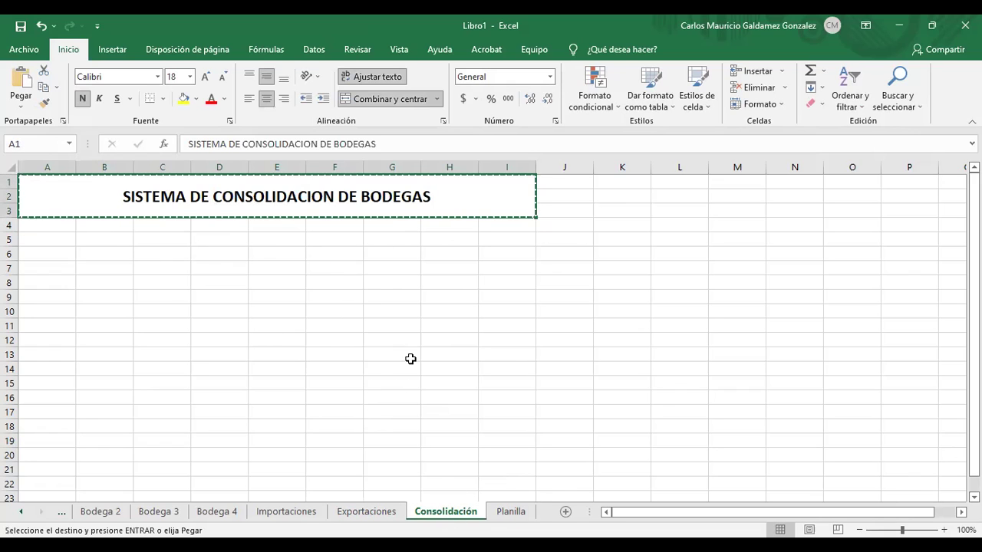
click(511, 512)
key(ctrl+v)
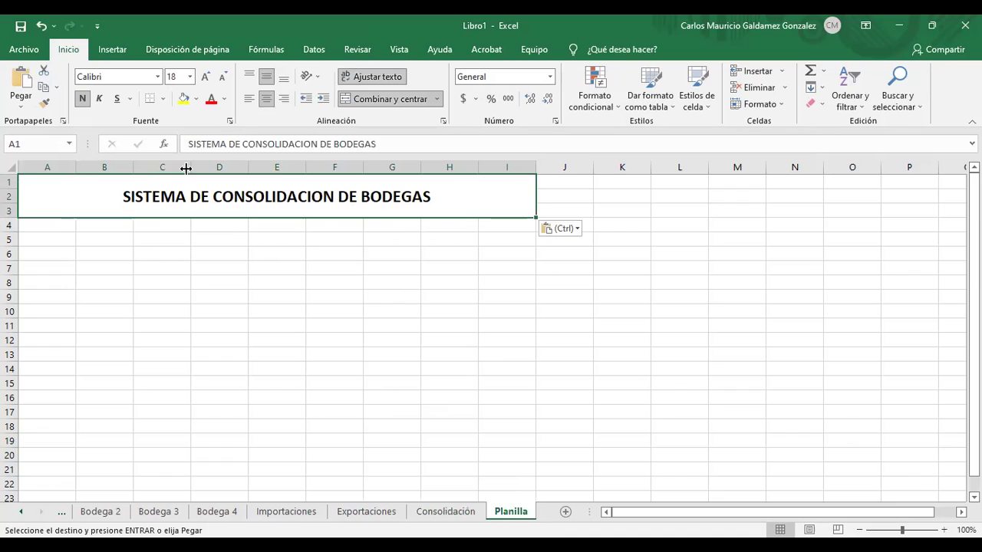
Change the title on the Planilla sheet to SISTEMA DE PLANILLA DE PAGO
double_click(219, 197)
shift+click(471, 207)
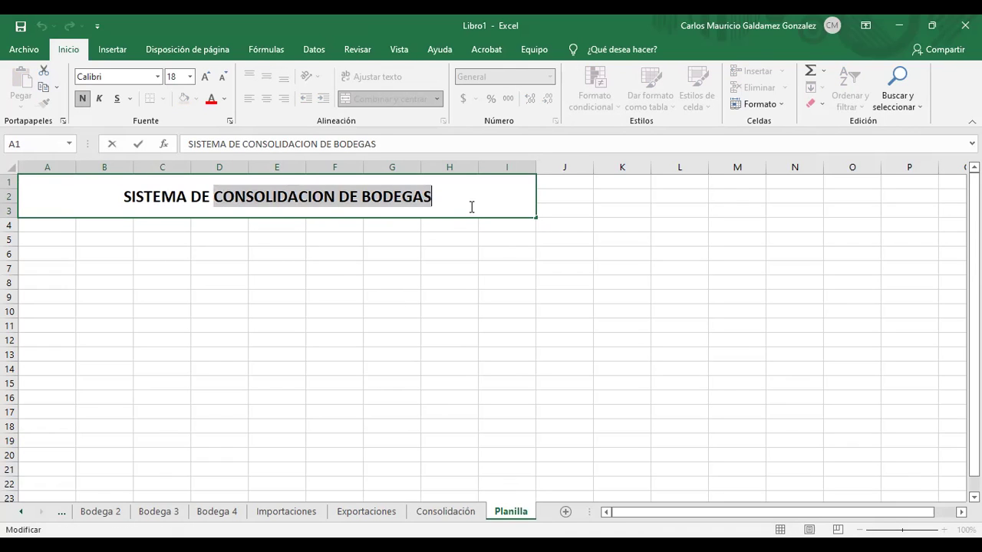
text(PLANILLA D)
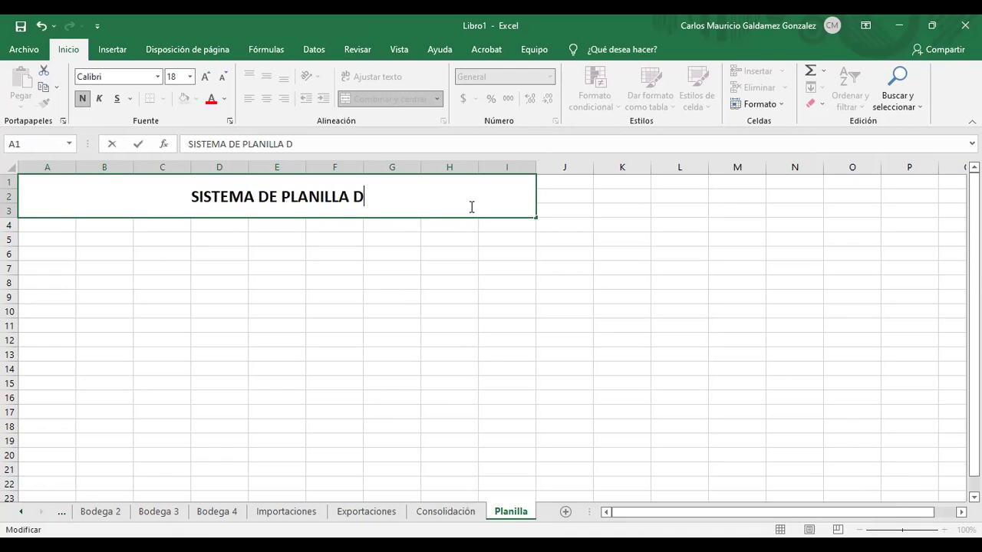
text(E P AGOÑ)
key(BackSpace)
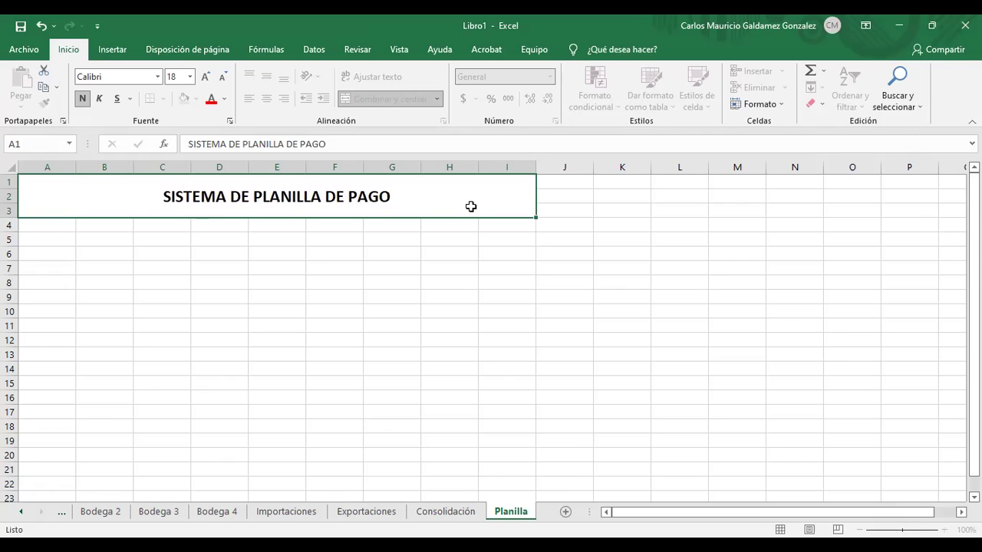
key(Return)
Review the titles on the sheets from Consolidación back to Bodega 1 and return to the Indice sheet
click(418, 512)
click(384, 512)
click(305, 512)
click(227, 511)
click(172, 514)
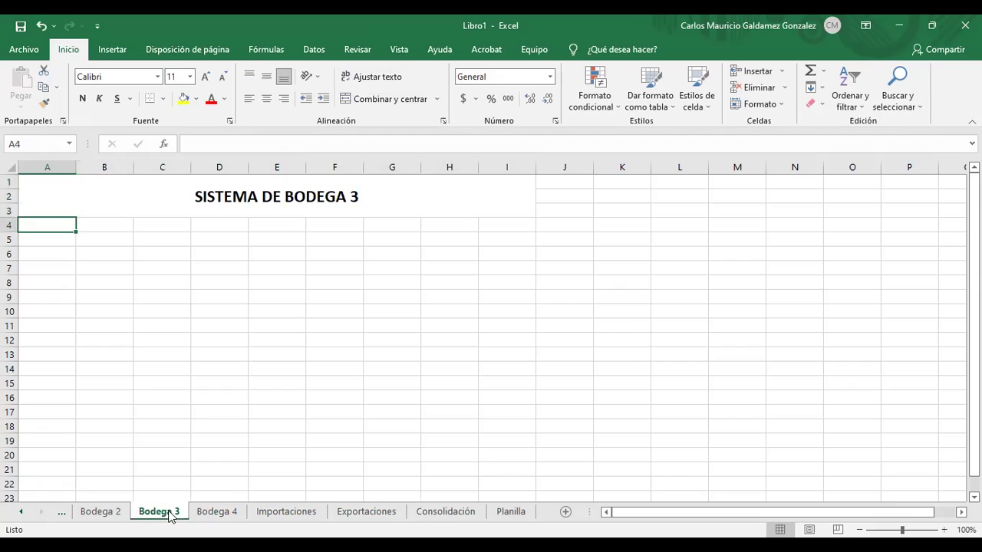
click(81, 514)
click(21, 511)
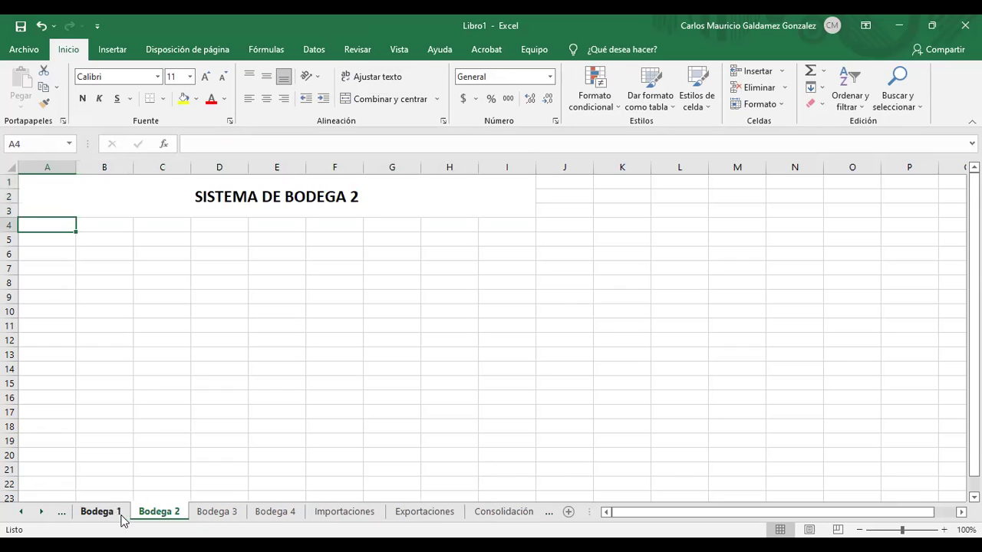
click(99, 512)
click(20, 511)
click(92, 512)
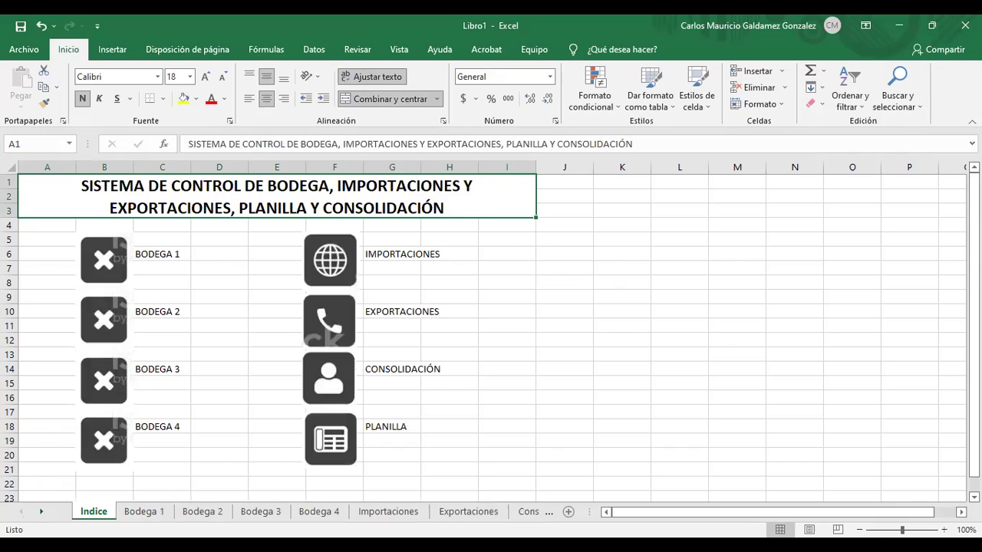
Collapse the ribbon and test the Bodega 1 and Bodega 4 icon links, returning to the Indice sheet after each
click(972, 121)
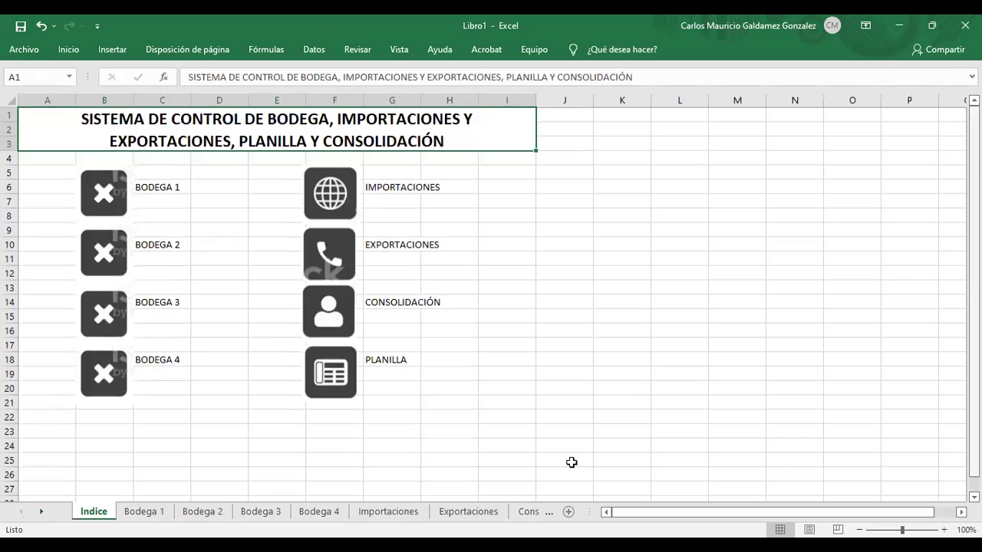
scroll(552, 434, up, 1)
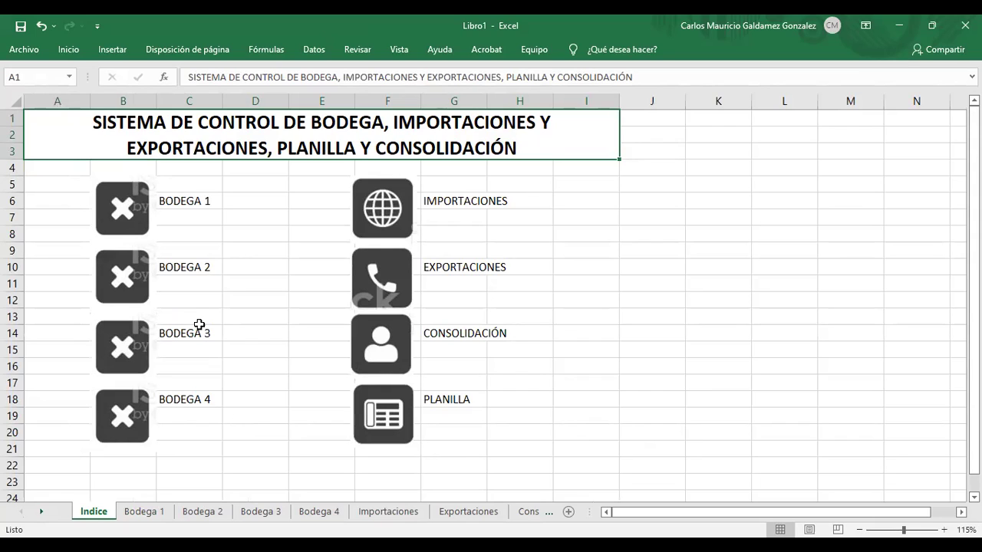
click(121, 216)
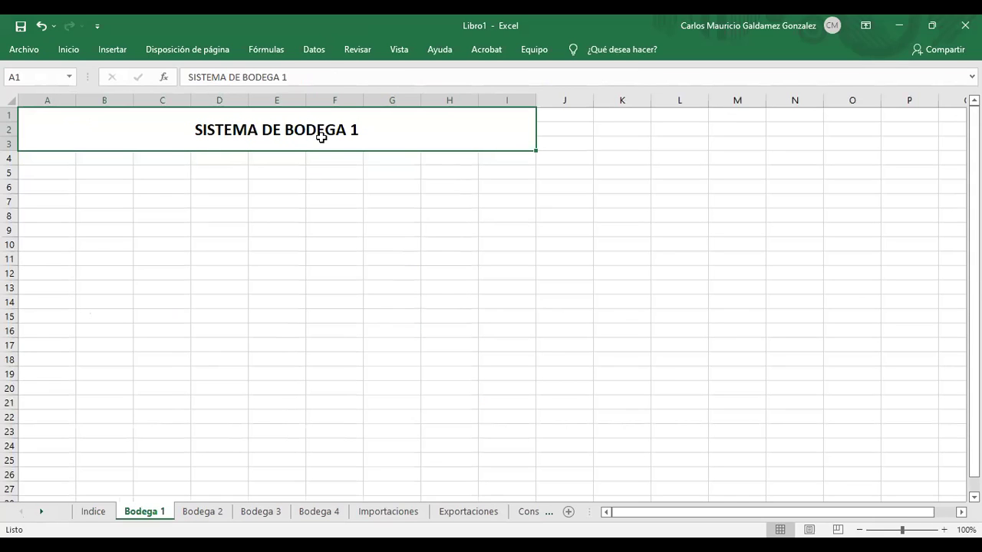
click(93, 516)
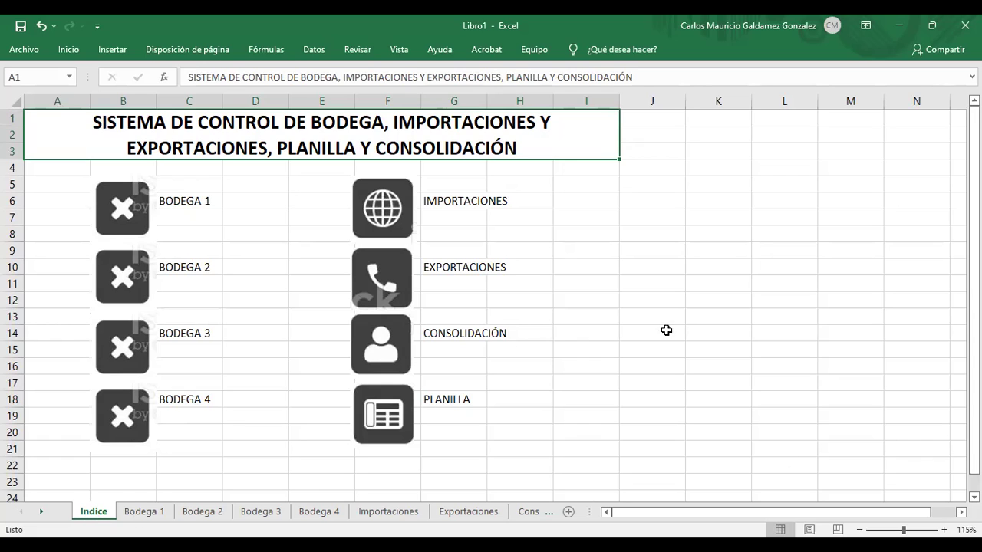
click(172, 518)
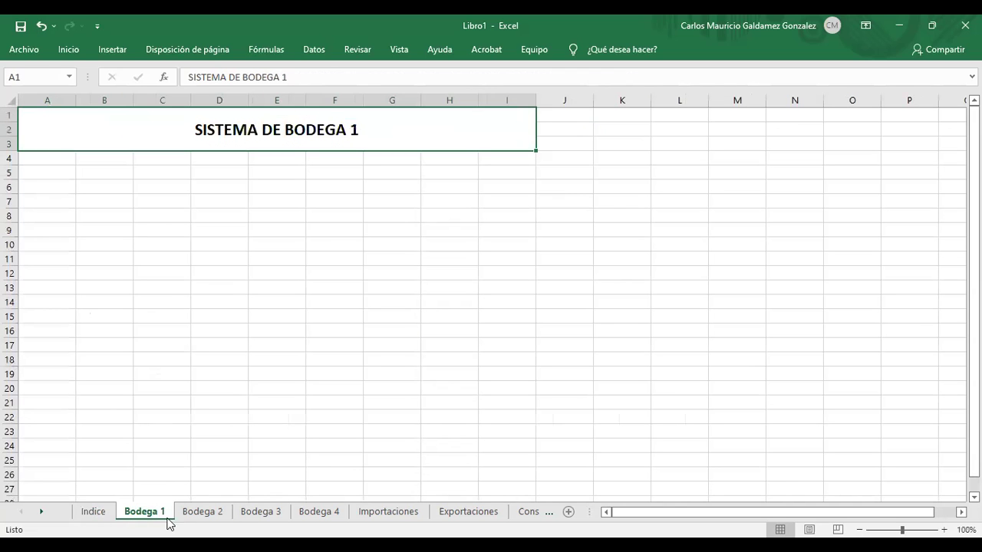
click(107, 515)
click(106, 423)
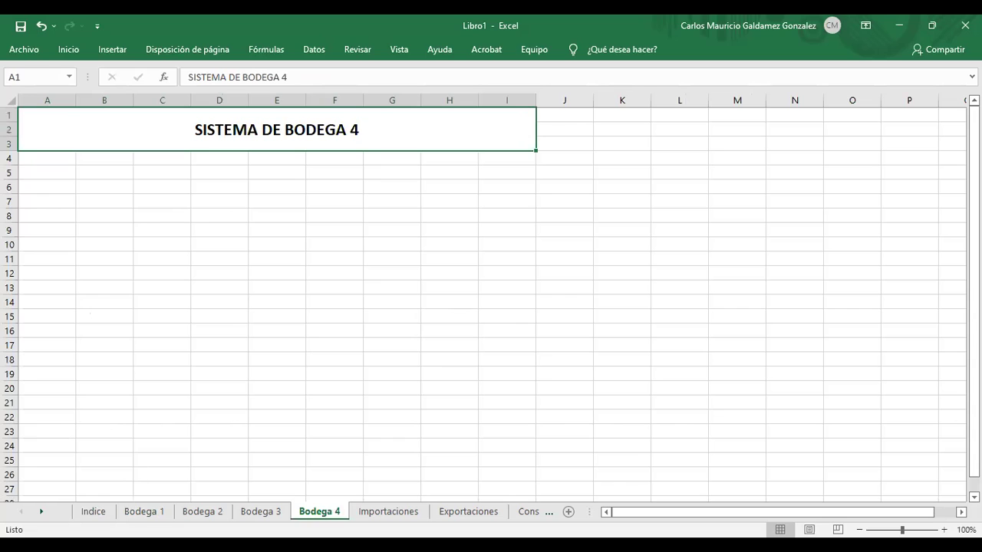
click(95, 514)
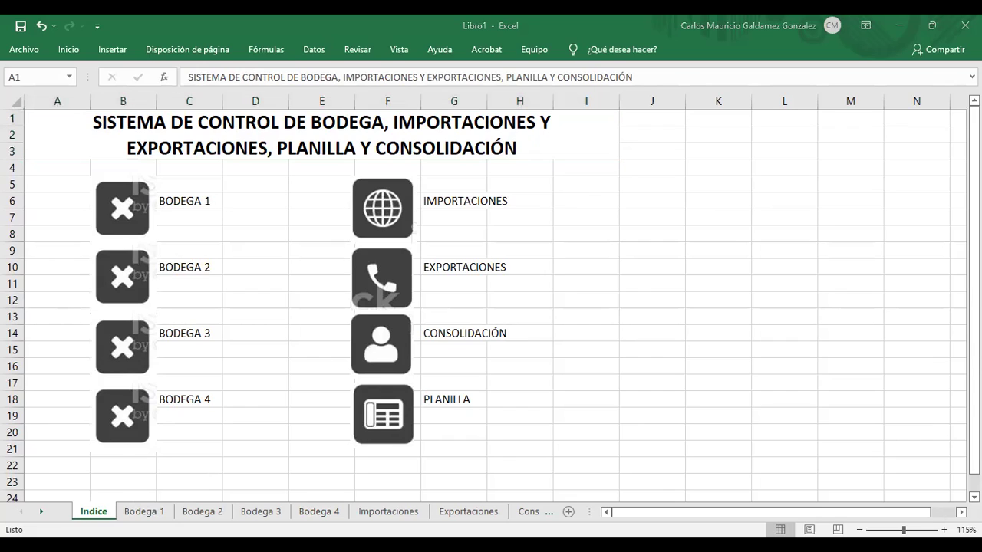
Paste the icon collection image on the Indice sheet and move it up beside the Bodega icons
click(648, 196)
key(ctrl+v)
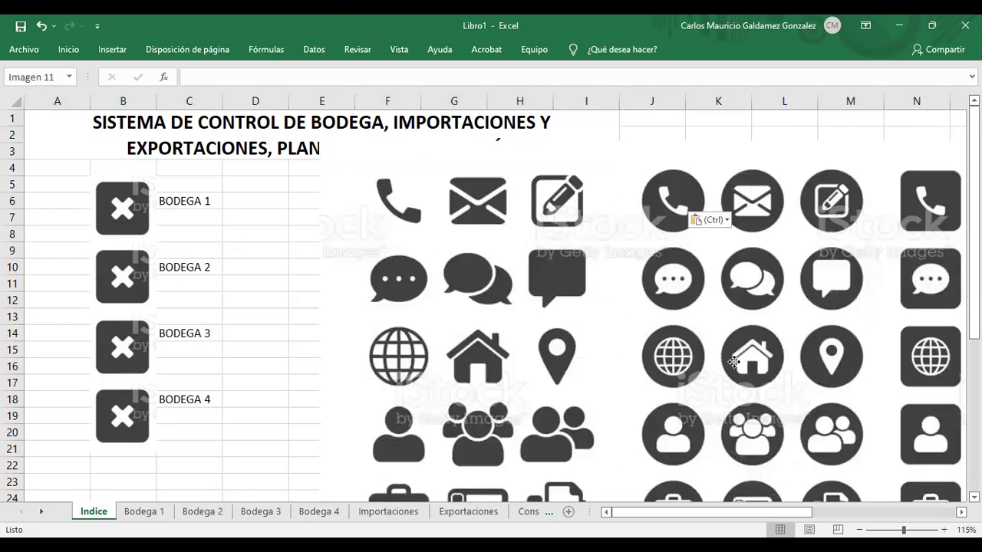
drag(612, 321, 534, 314)
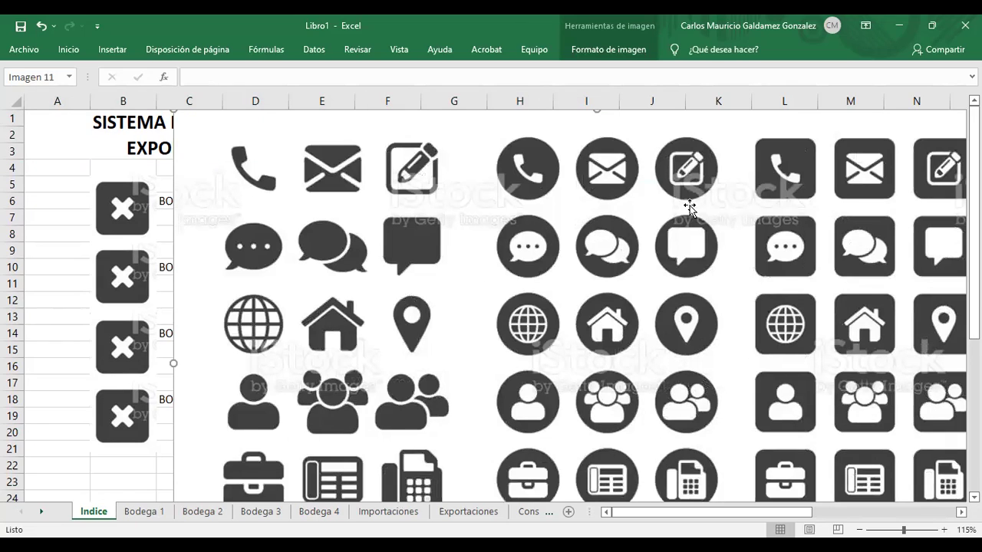
Show the picture formatting tools for the pasted icon collection and keep the ribbon permanently expanded
click(67, 50)
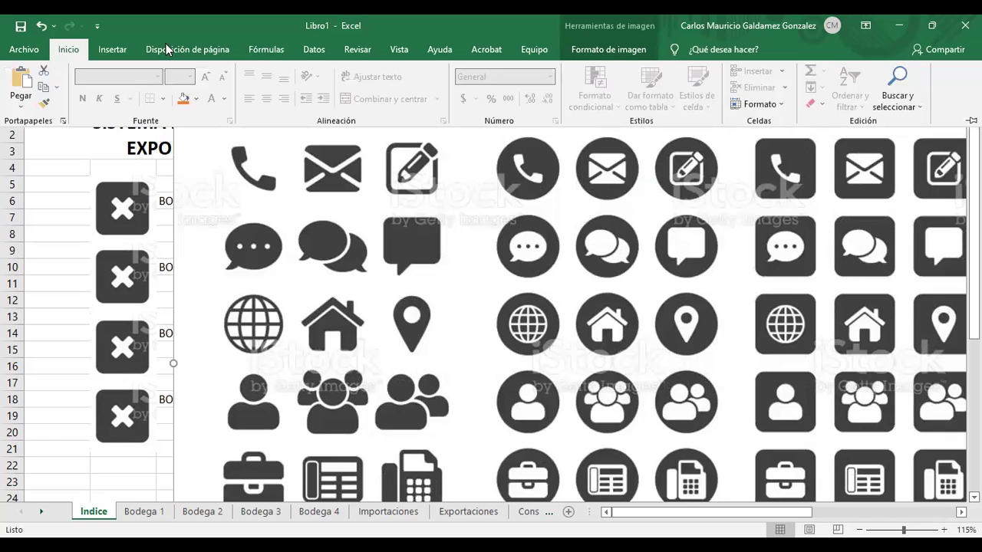
click(111, 49)
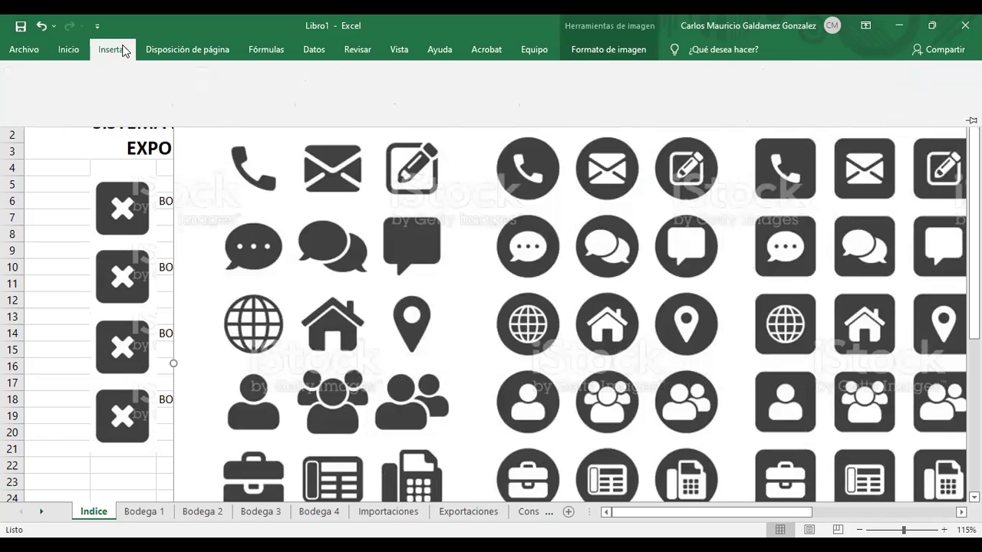
click(192, 50)
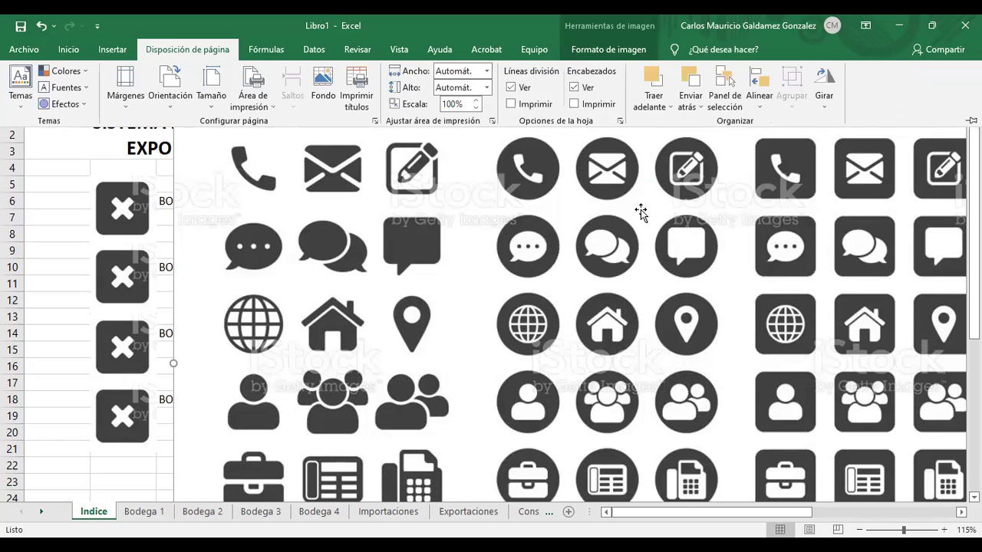
double_click(151, 56)
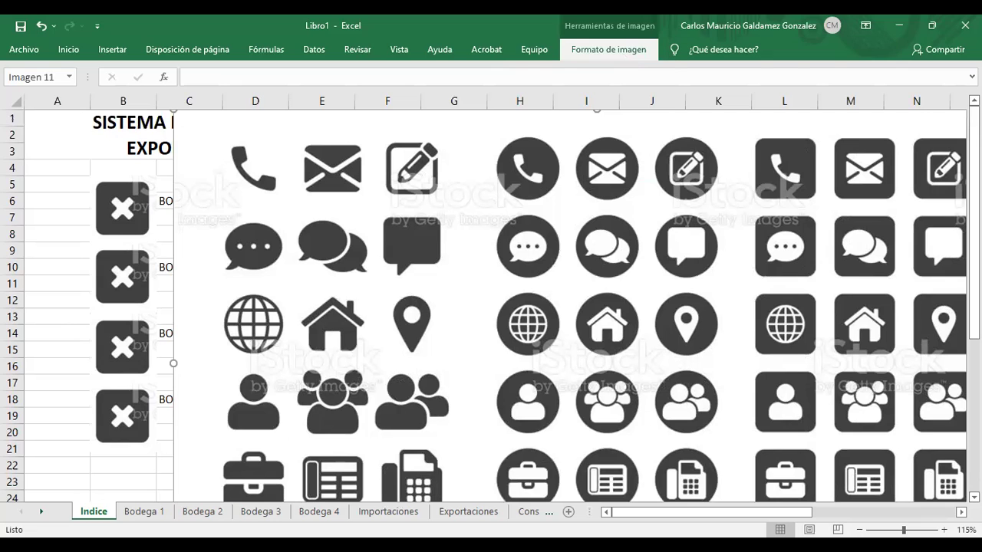
click(608, 49)
click(970, 121)
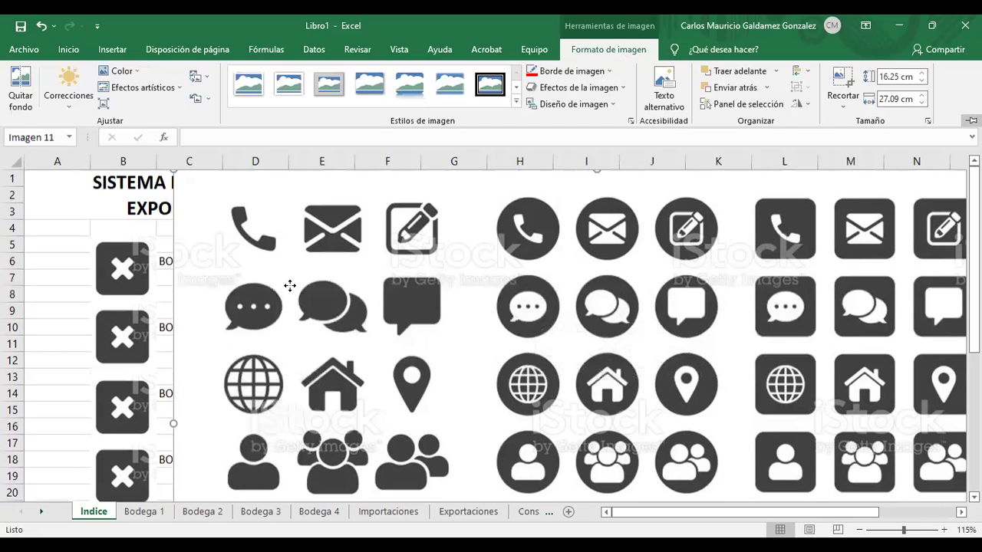
Crop the icon collection to the plain house icon, about 2.07 by 2.05 cm, and place it beside the IMPORTACIONES label
drag(188, 189, 300, 357)
click(58, 220)
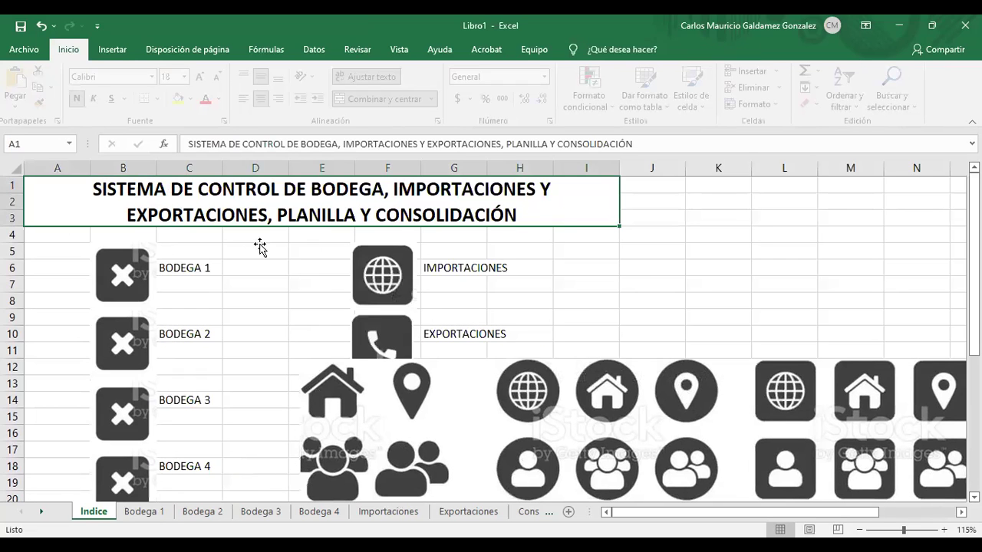
key(ctrl+z)
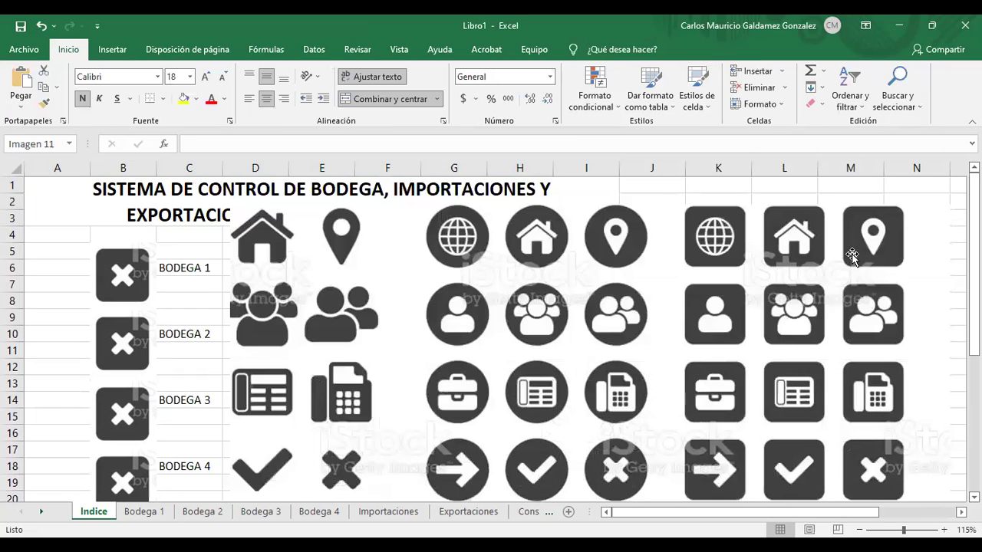
click(860, 308)
scroll(862, 303, down, 2)
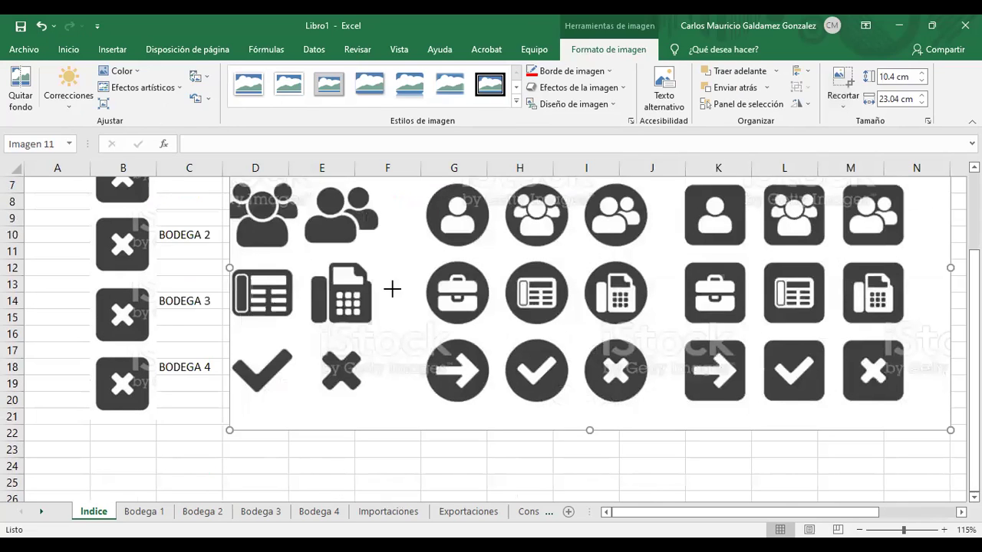
key(ctrl+z)
key(ctrl+z)
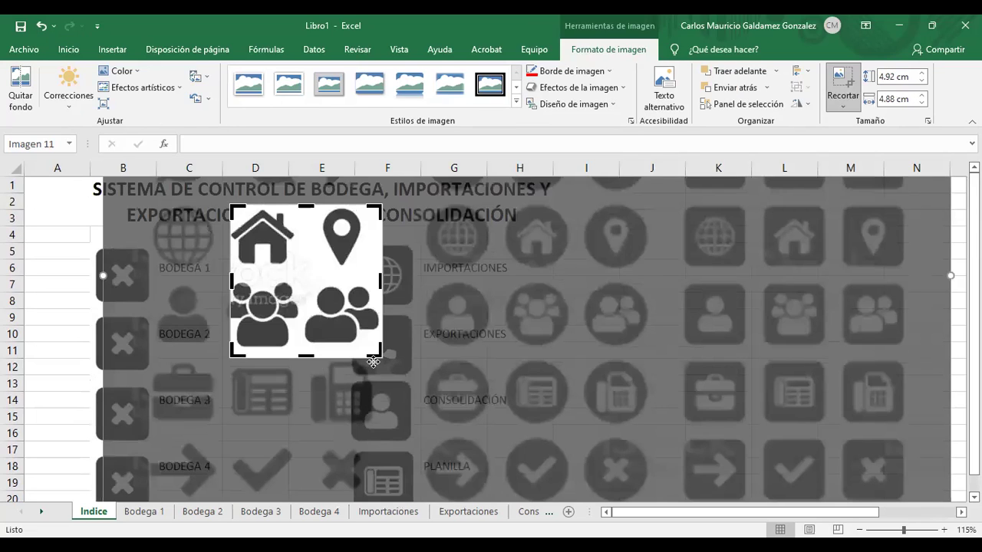
drag(373, 362, 675, 301)
click(72, 235)
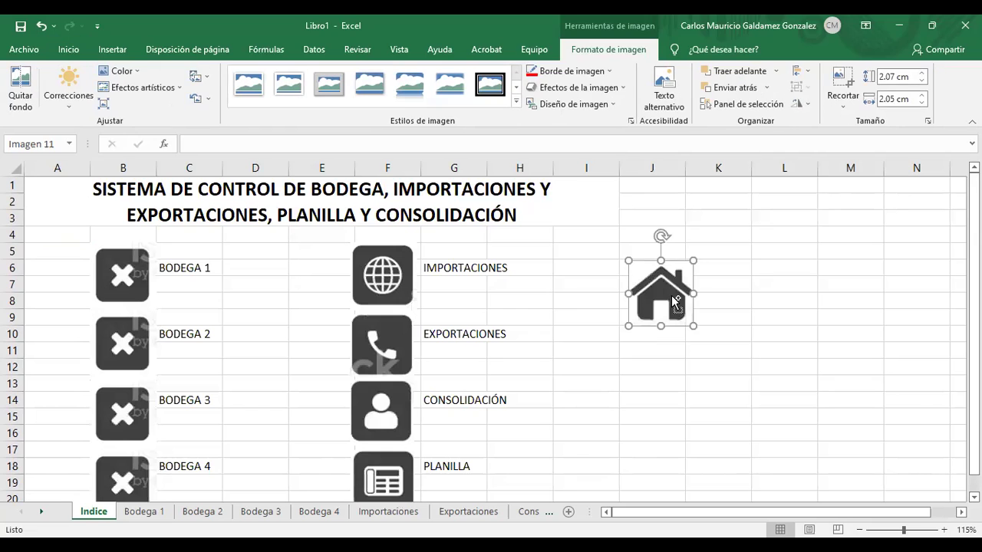
Paste the house icon on the Bodega 1 sheet and place it over column J beside the title
click(148, 512)
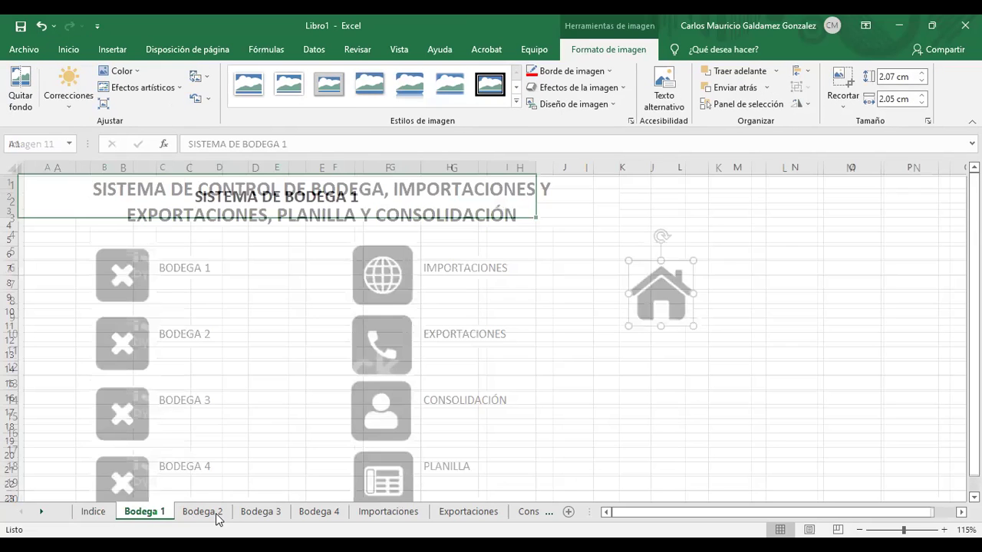
key(ctrl+v)
drag(35, 194, 554, 197)
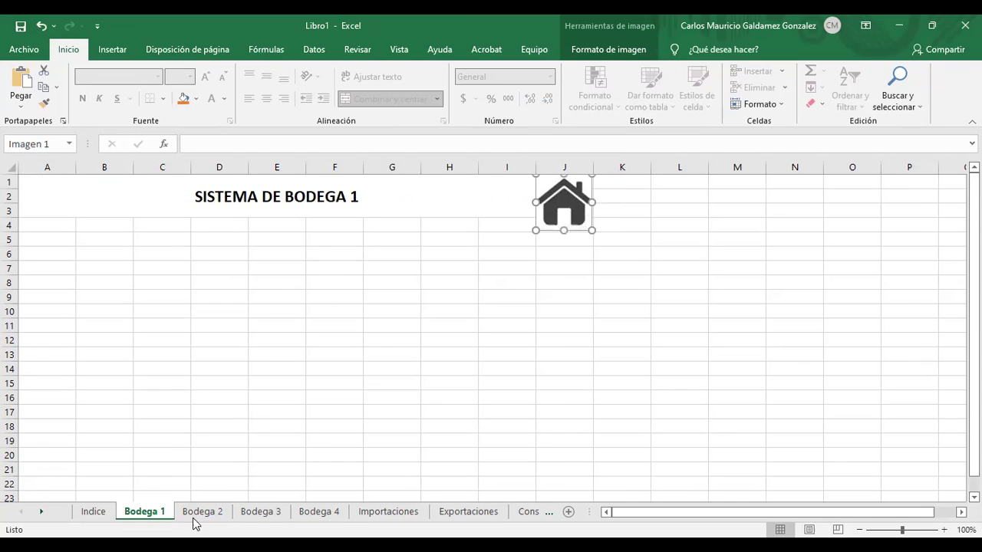
Paste the house icon at cell J1 of the Bodega 2, Bodega 3 and Bodega 4 sheets
click(198, 514)
click(572, 181)
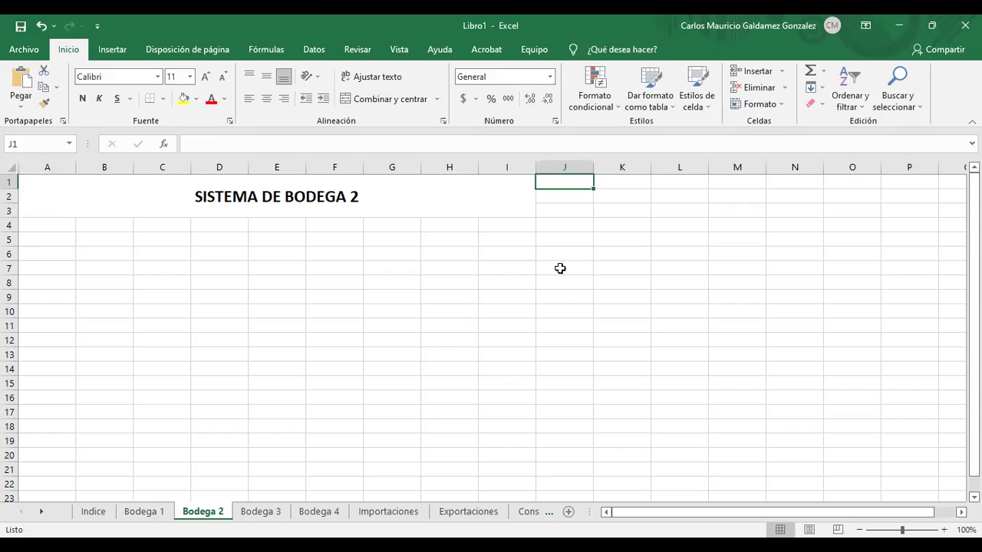
key(ctrl+v)
click(272, 515)
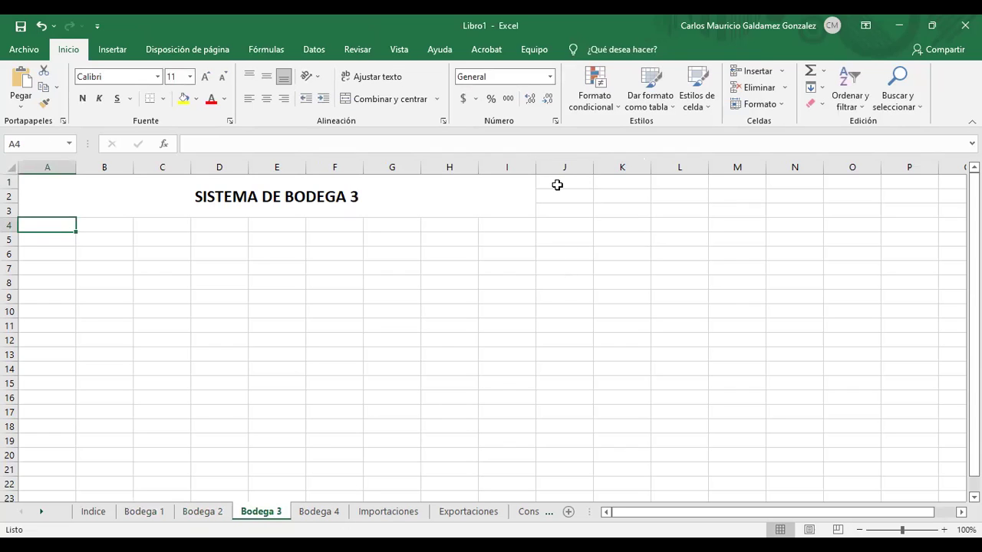
click(557, 185)
key(ctrl+v)
click(342, 513)
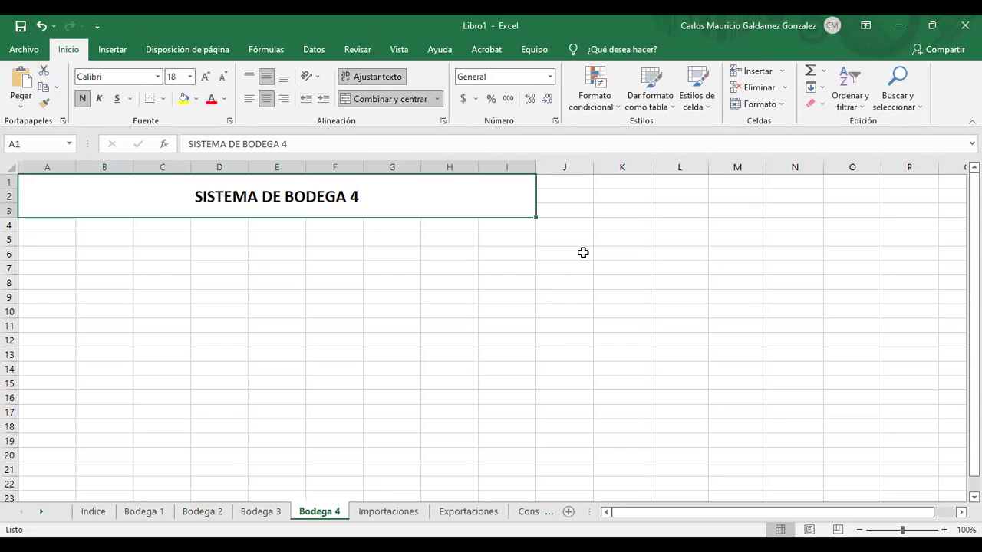
click(559, 182)
key(ctrl+v)
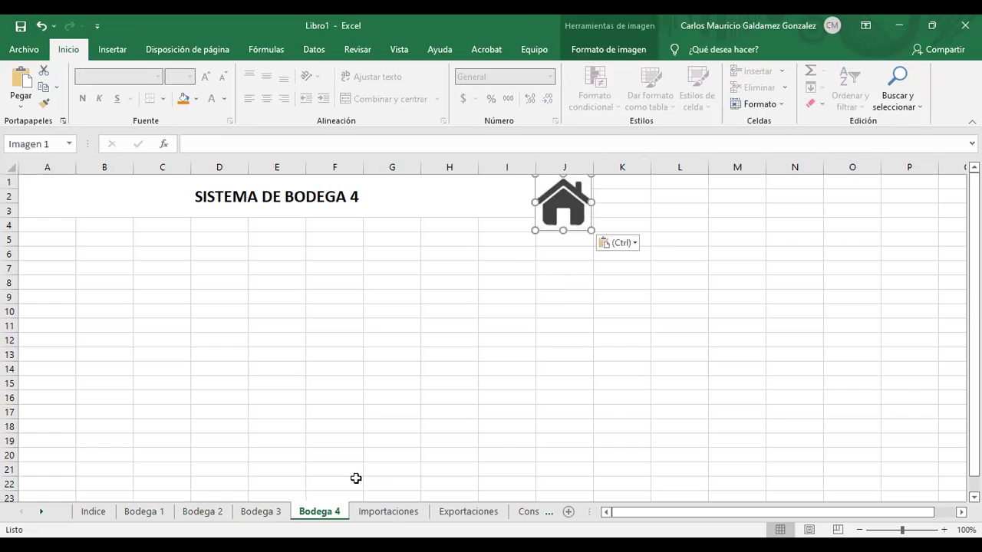
Paste the house icon beside the title in column J of the Importaciones and Exportaciones sheets
click(389, 512)
click(568, 191)
key(ctrl+v)
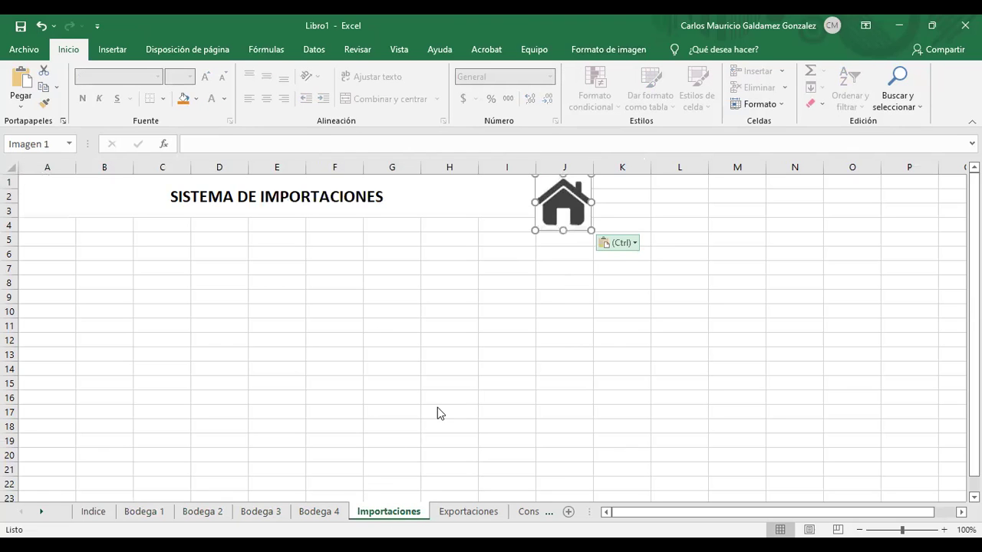
click(462, 511)
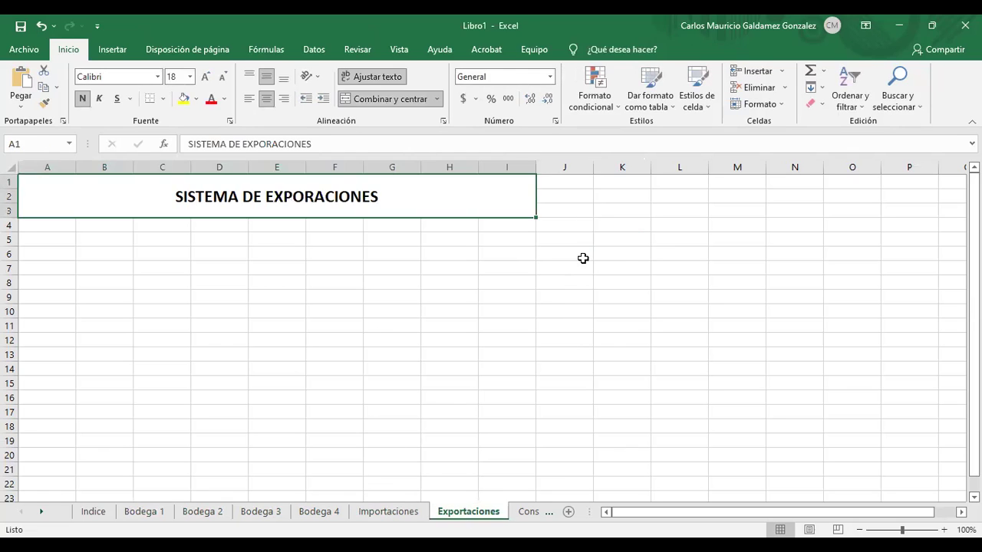
click(560, 191)
click(557, 181)
key(ctrl+v)
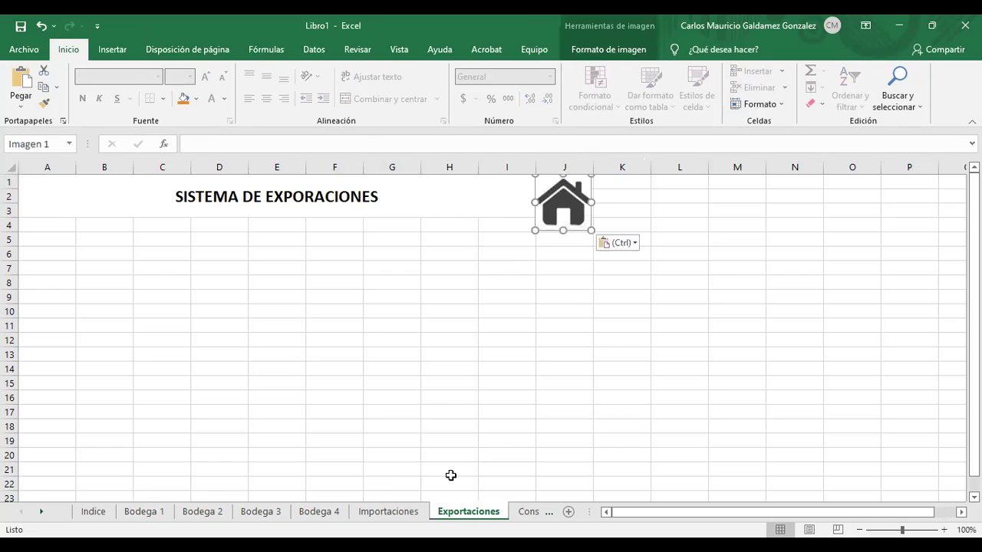
Select cell J1 on the Consolidación sheet and paste the house icon at J1 of the Planilla sheet
click(529, 511)
click(563, 184)
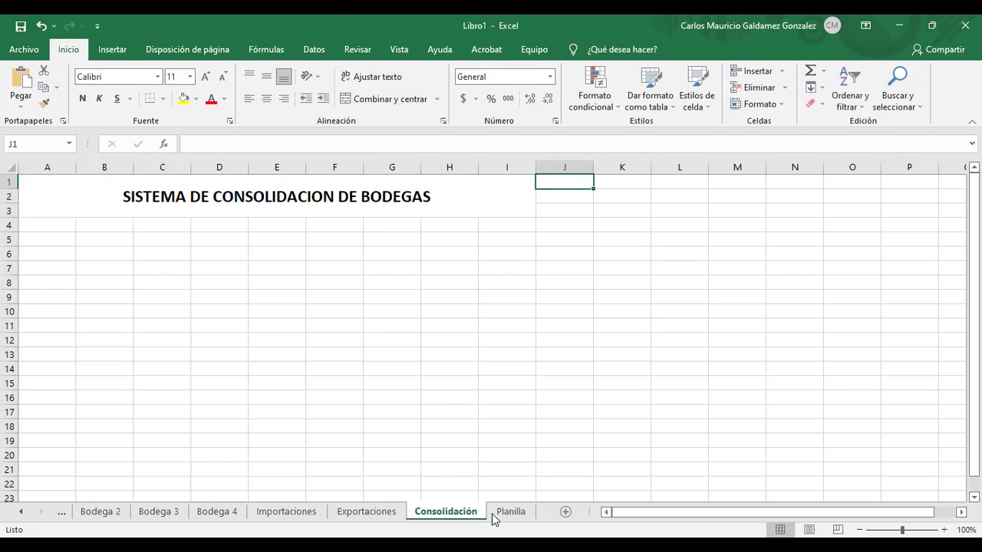
click(497, 516)
click(557, 181)
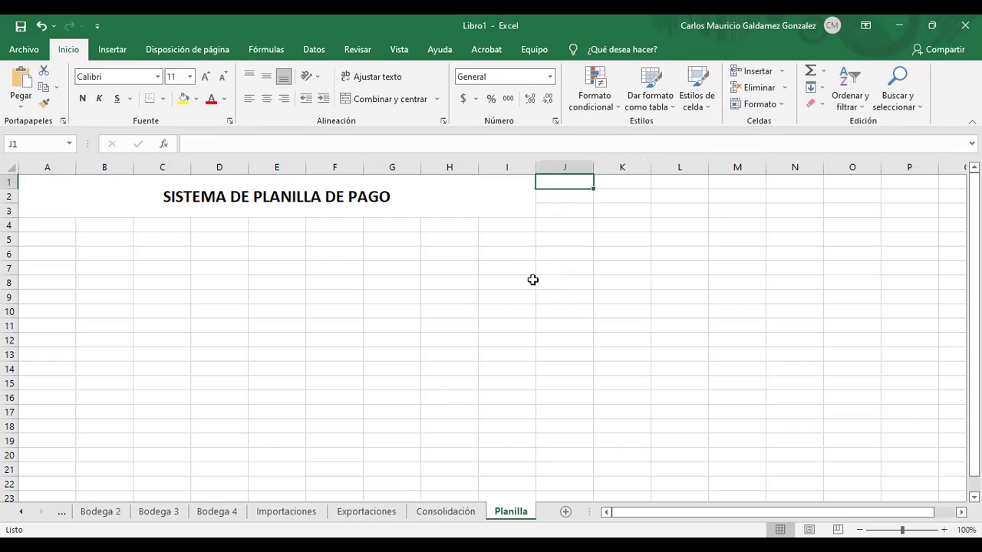
key(ctrl+v)
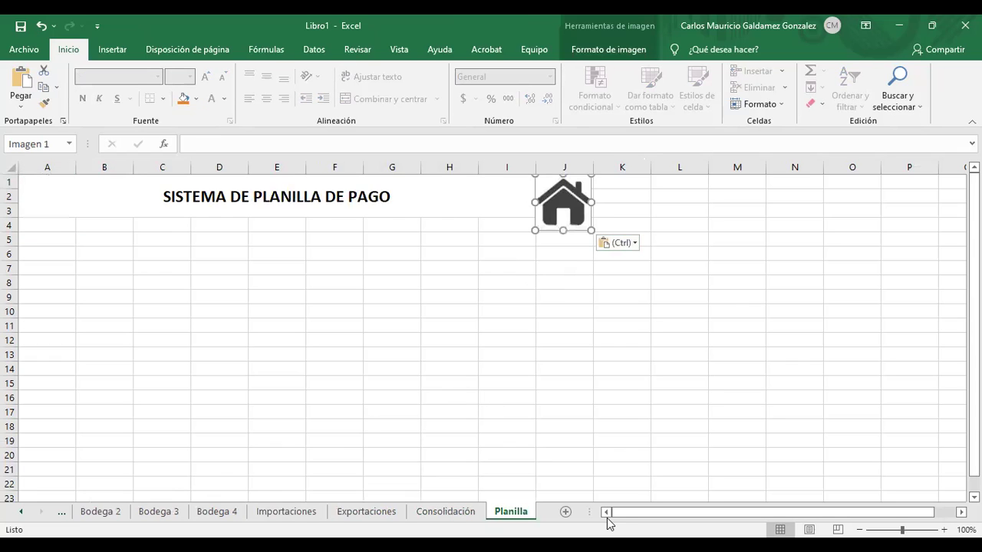
Link the house icon on the Bodega 1 sheet to cell A1 of the Indice sheet
click(20, 512)
click(20, 512)
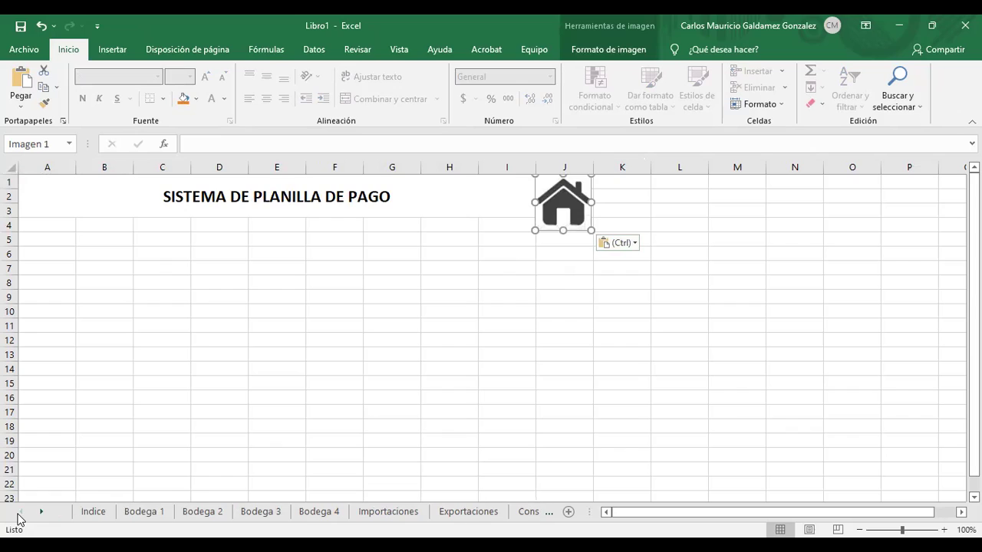
click(139, 516)
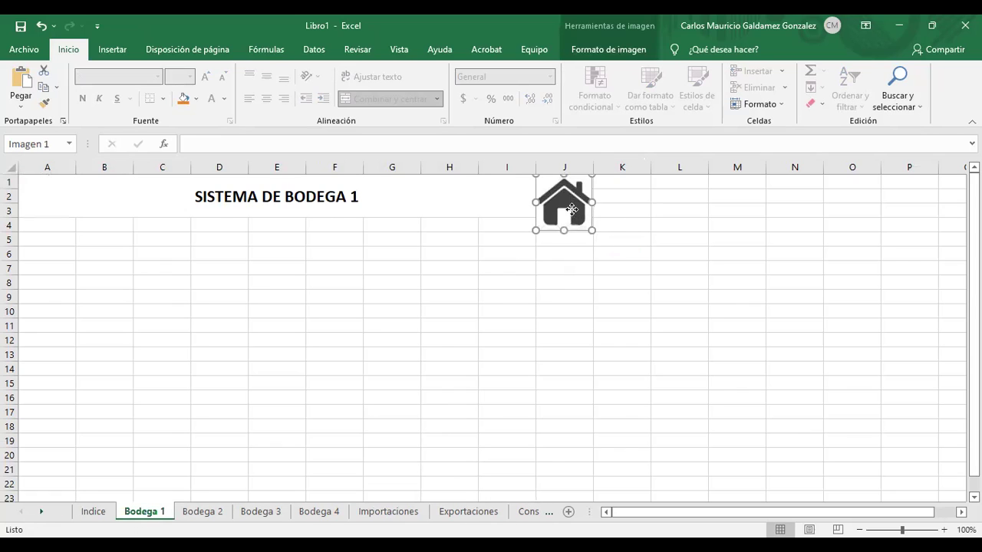
right_click(571, 209)
click(629, 363)
click(499, 342)
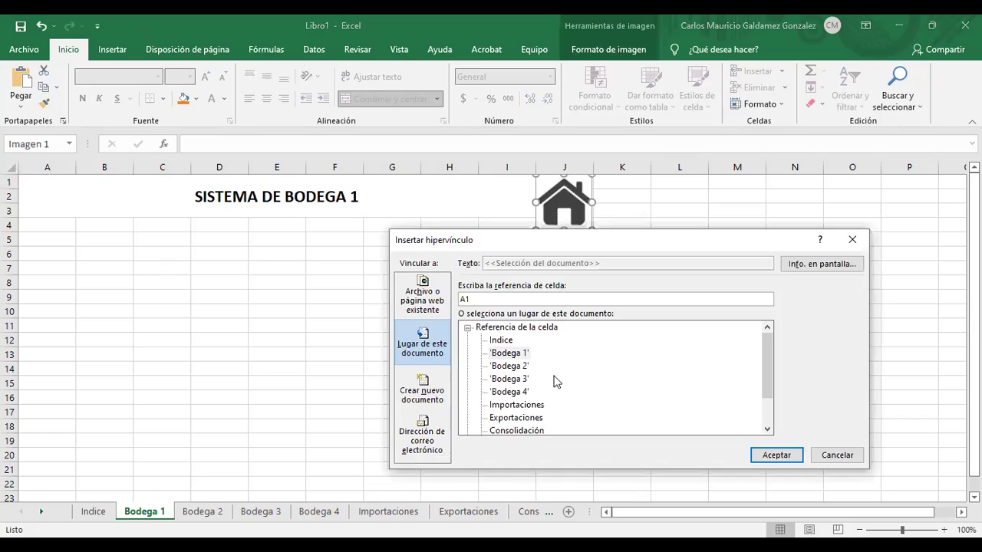
click(776, 456)
Link the house icon on the Bodega 2 sheet to cell A1 of the Indice sheet
click(201, 514)
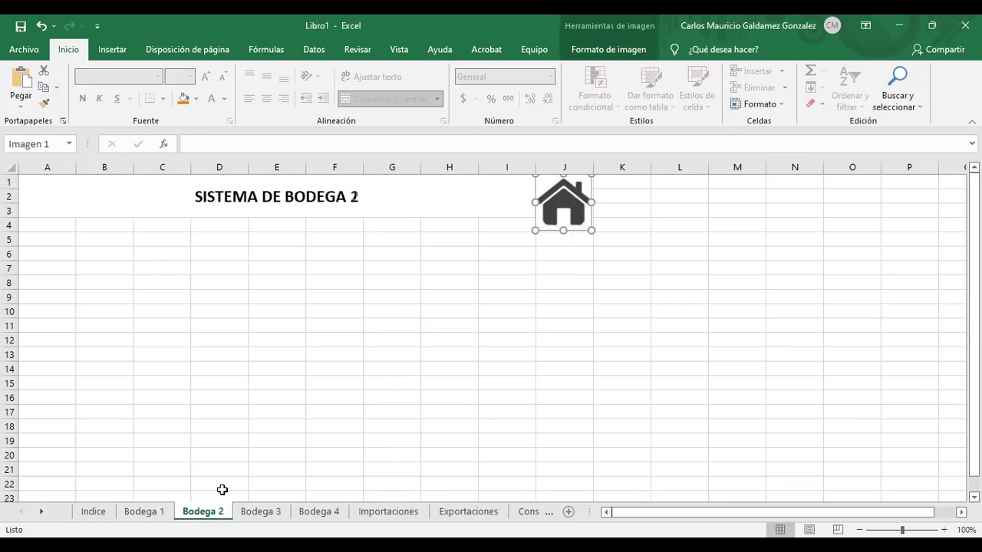
right_click(543, 216)
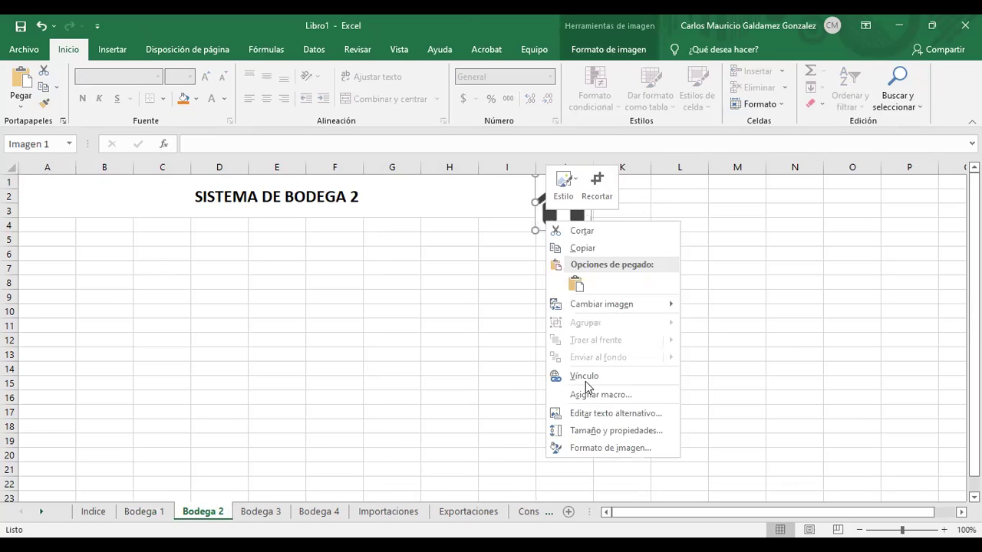
click(585, 381)
click(457, 363)
click(732, 477)
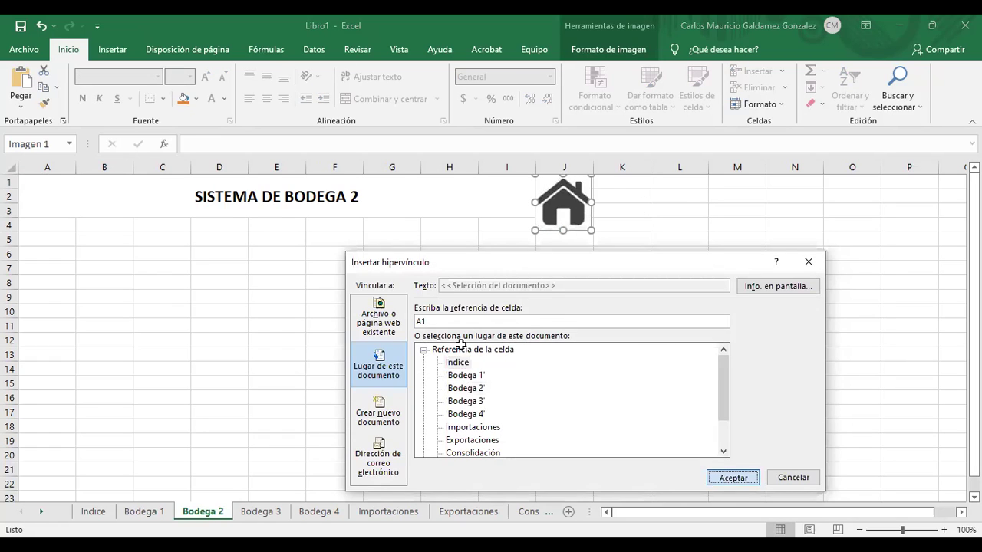
Link the house icon on the Bodega 3 sheet to cell A1 of the Indice sheet
click(261, 511)
key(shift+F10)
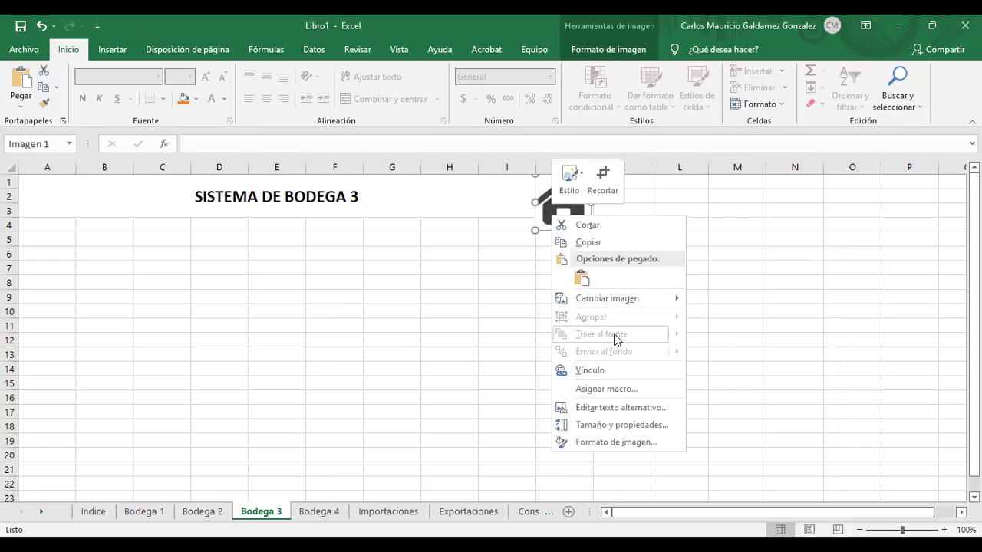
key(Return)
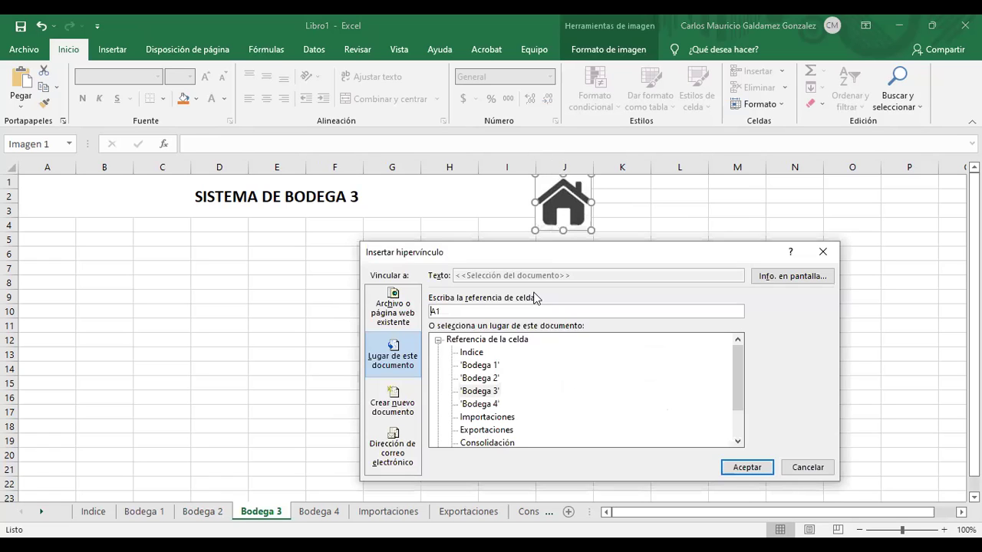
click(473, 354)
click(766, 467)
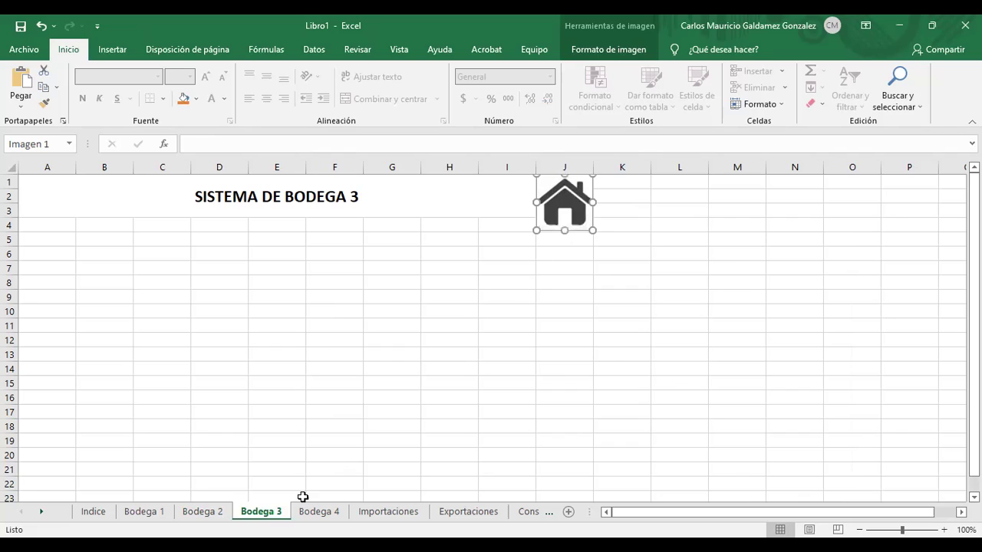
Link the house icon on the Bodega 4 sheet to cell A1 of the Indice sheet
click(313, 511)
click(559, 201)
click(556, 206)
right_click(556, 201)
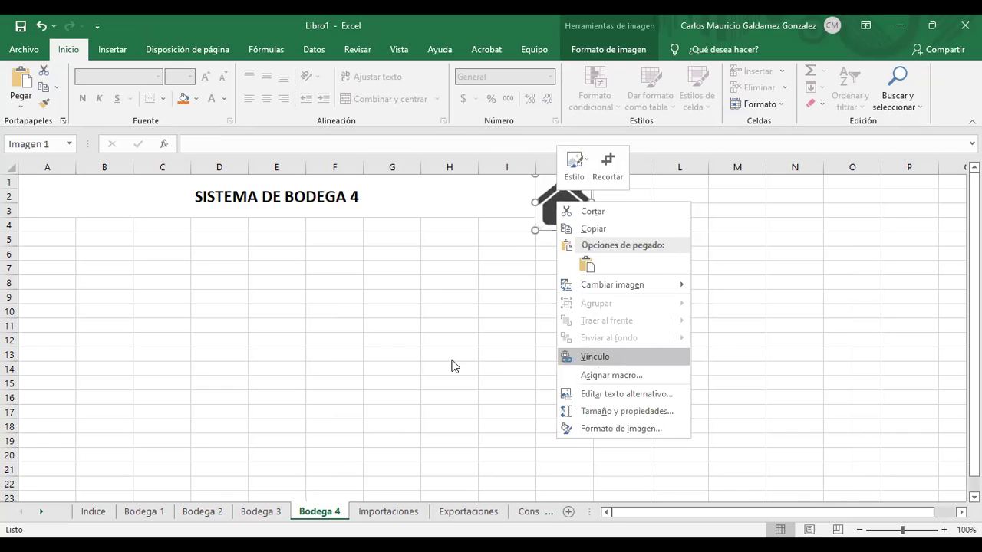
key(Return)
click(463, 342)
click(738, 456)
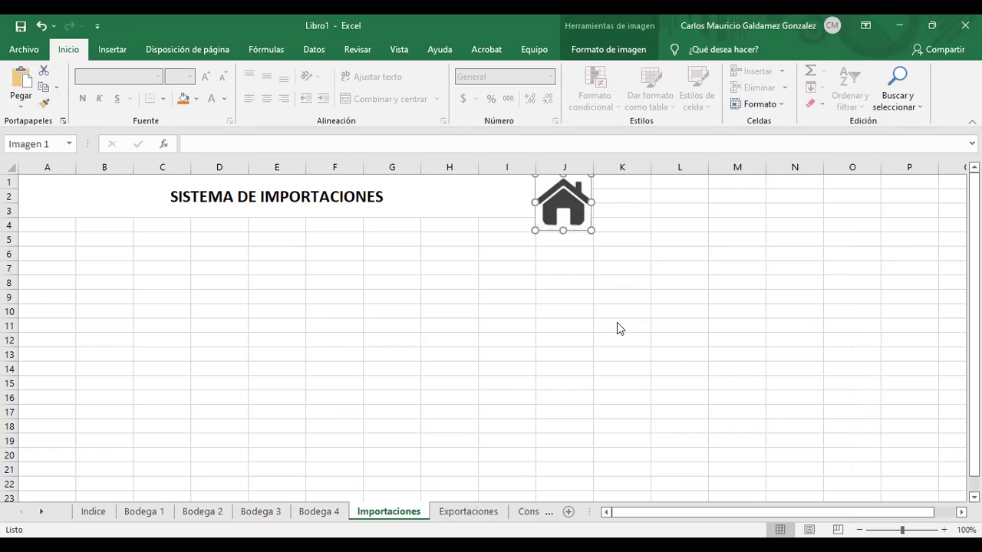
Link the house icon on the Importaciones sheet to cell A1 of the Indice sheet
key(shift+F10)
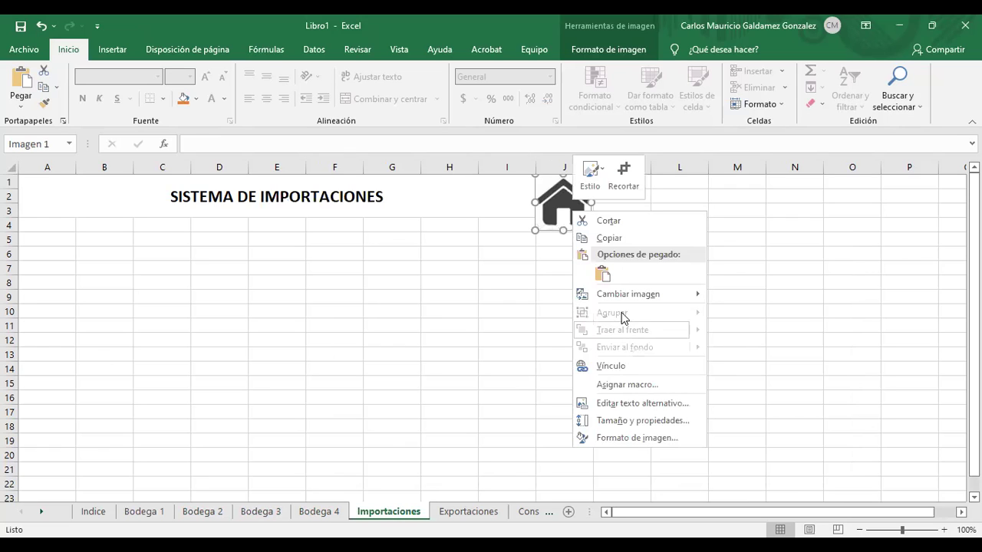
click(621, 369)
click(495, 350)
click(760, 469)
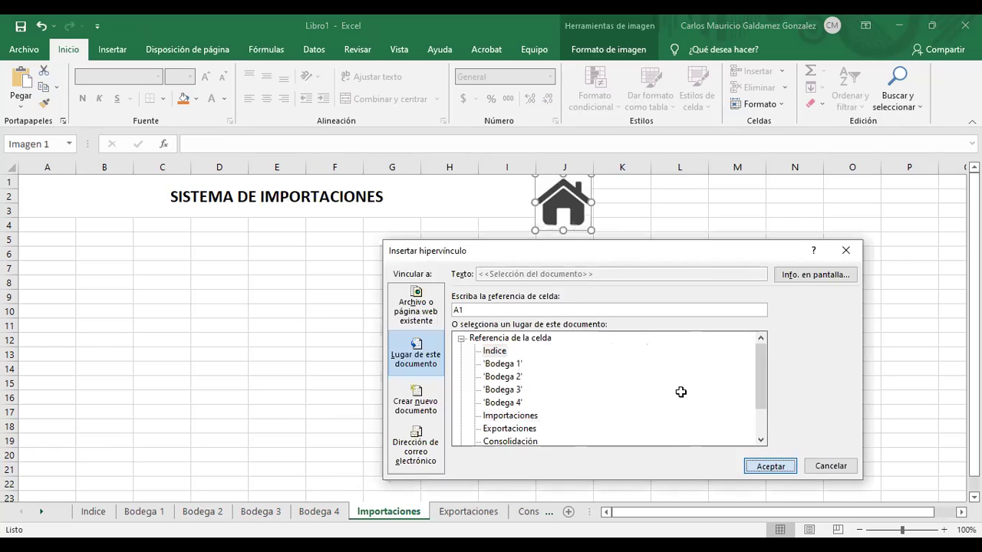
Link the house icon on the Exportaciones sheet to cell A1 of the Indice sheet
click(439, 514)
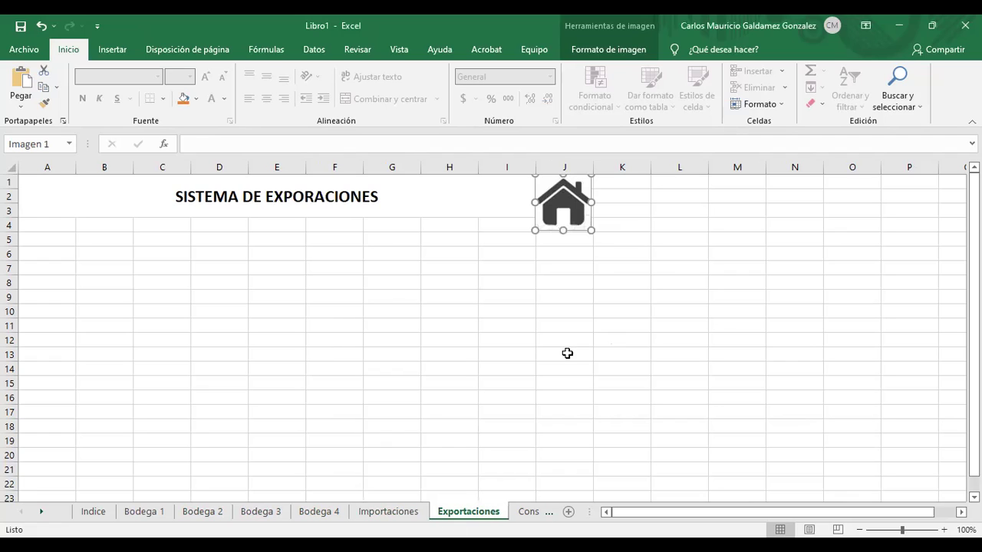
click(572, 203)
click(115, 50)
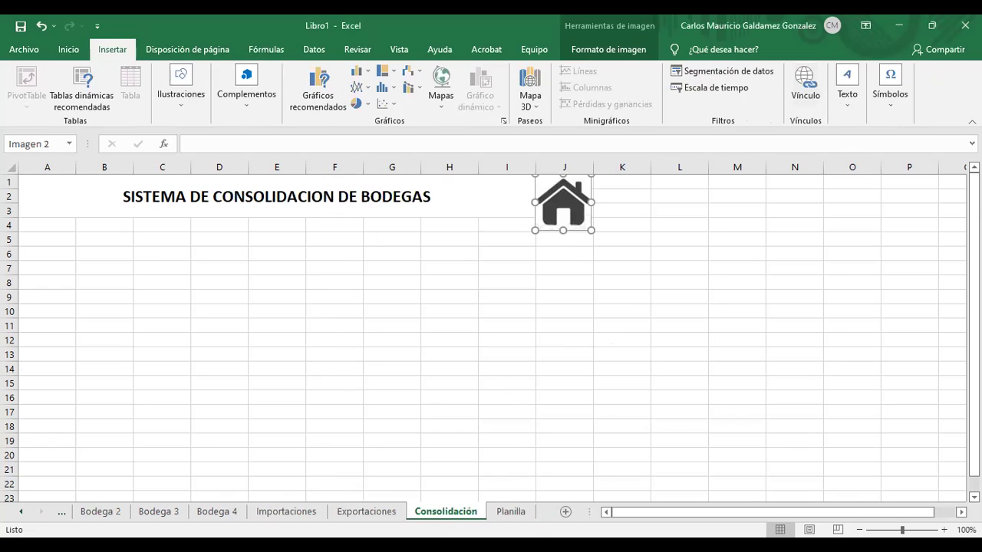
Link the house icon on the Consolidación sheet to cell A1 of the Indice sheet
drag(568, 205, 571, 205)
click(806, 84)
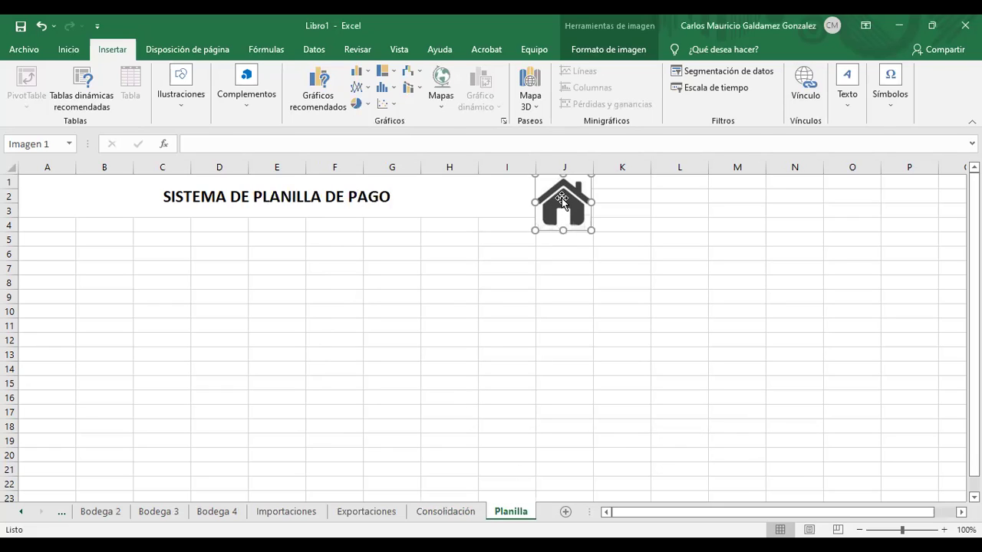
Link the house icon on the Planilla sheet to cell A1 of the Indice sheet and follow the link
click(561, 198)
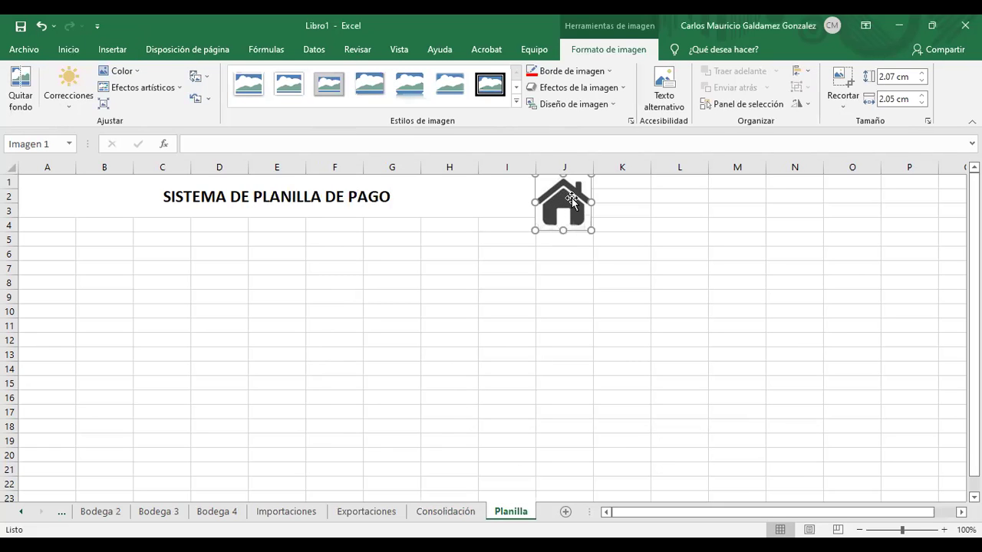
drag(550, 203, 550, 205)
click(112, 50)
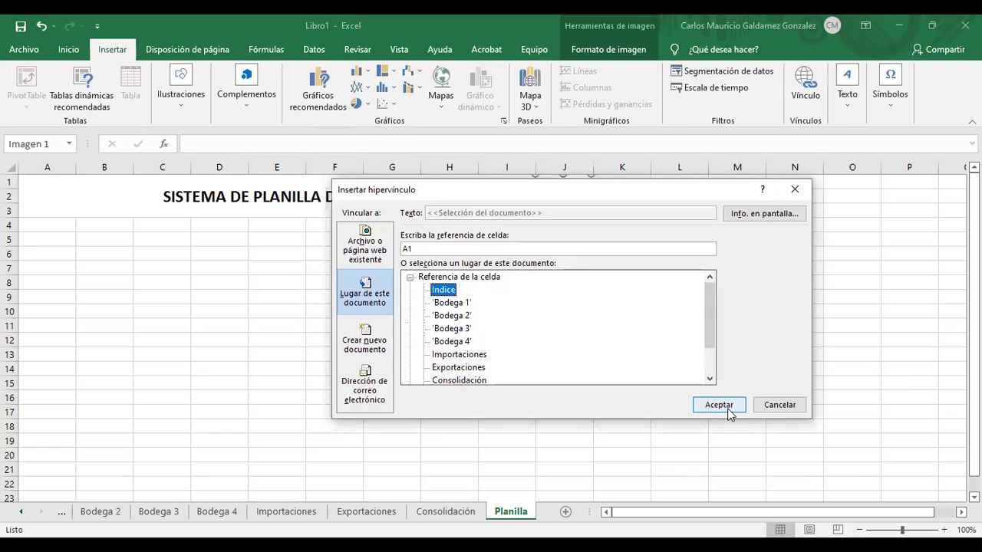
click(727, 409)
click(567, 222)
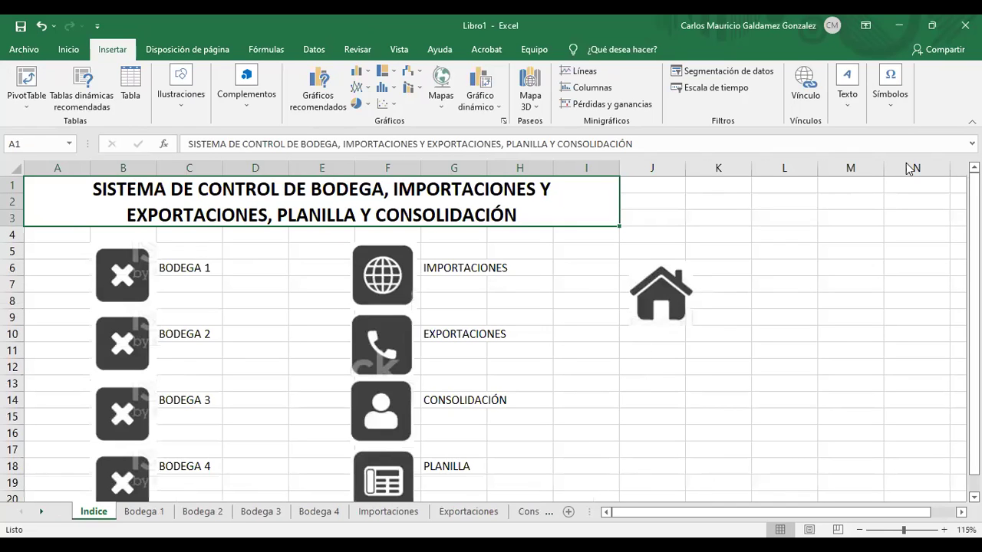
Collapse the ribbon and delete the spare house icon from the Indice sheet
click(972, 121)
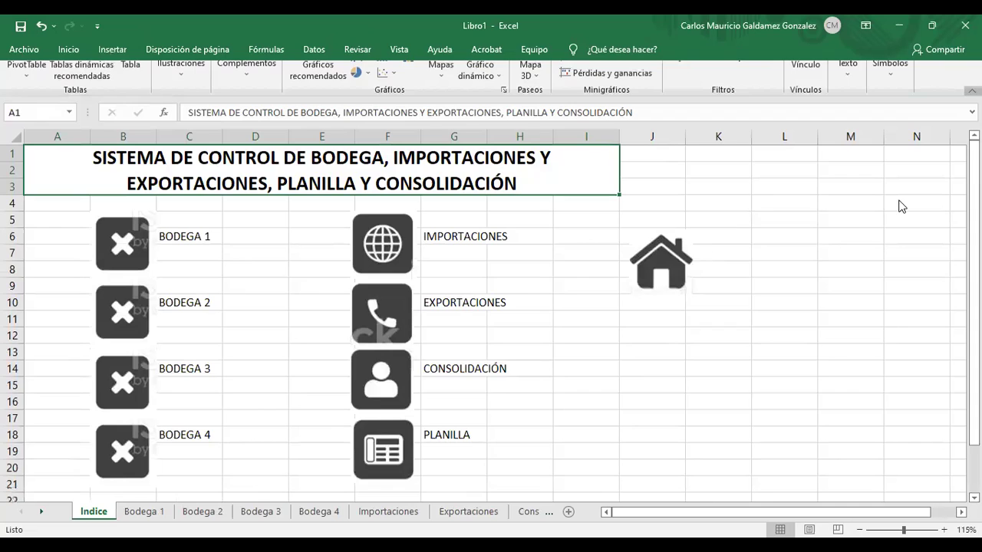
ctrl+scroll(535, 421, down, 1)
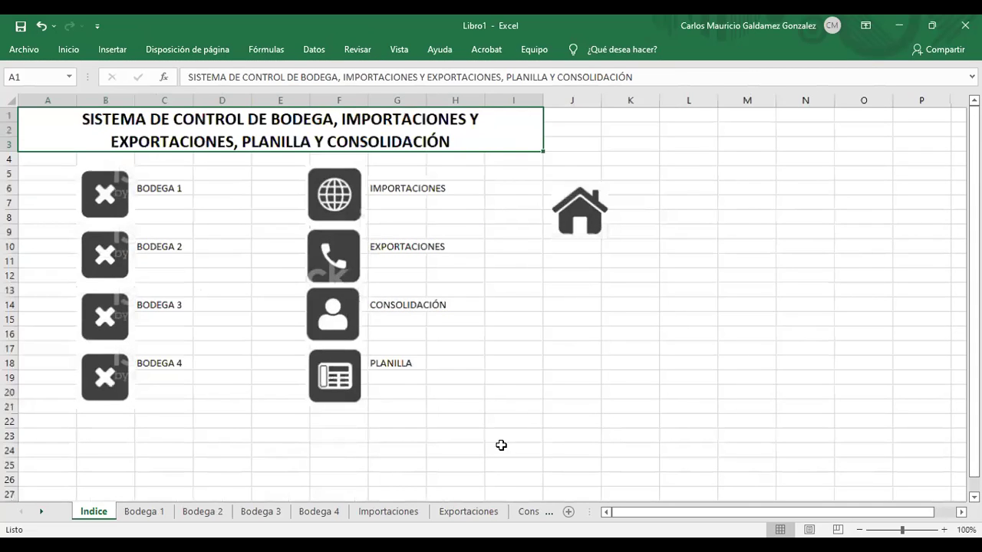
click(570, 220)
key(Delete)
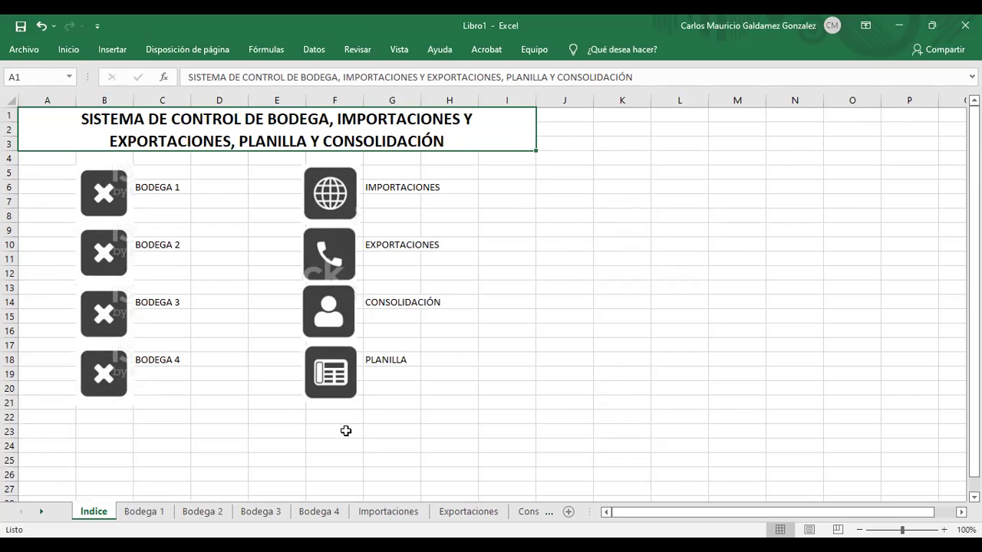
click(158, 202)
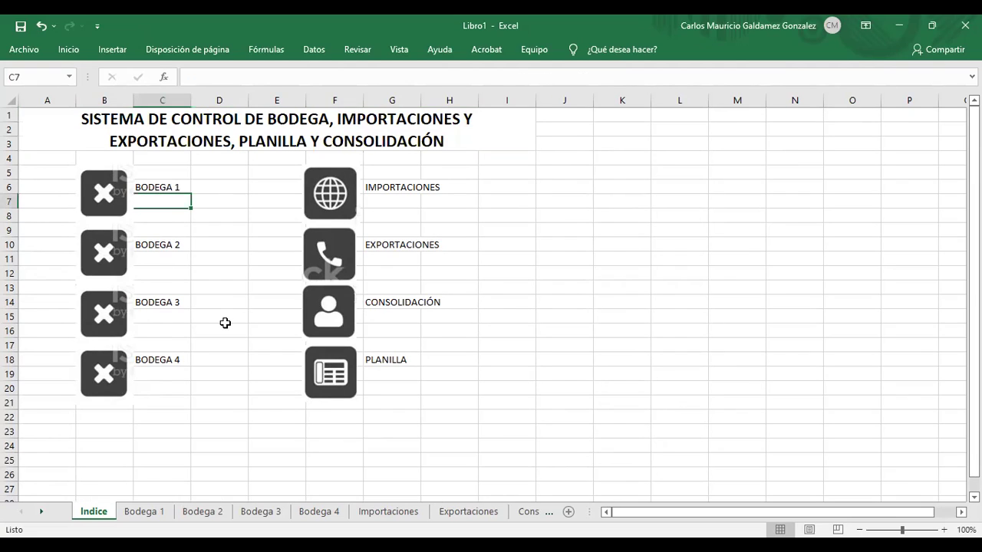
Select the four Bodega icons on the Indice sheet together and make them slightly narrower
click(103, 197)
click(101, 511)
ctrl+click(115, 188)
ctrl+click(98, 253)
ctrl+click(91, 322)
ctrl+click(85, 378)
right_click(85, 379)
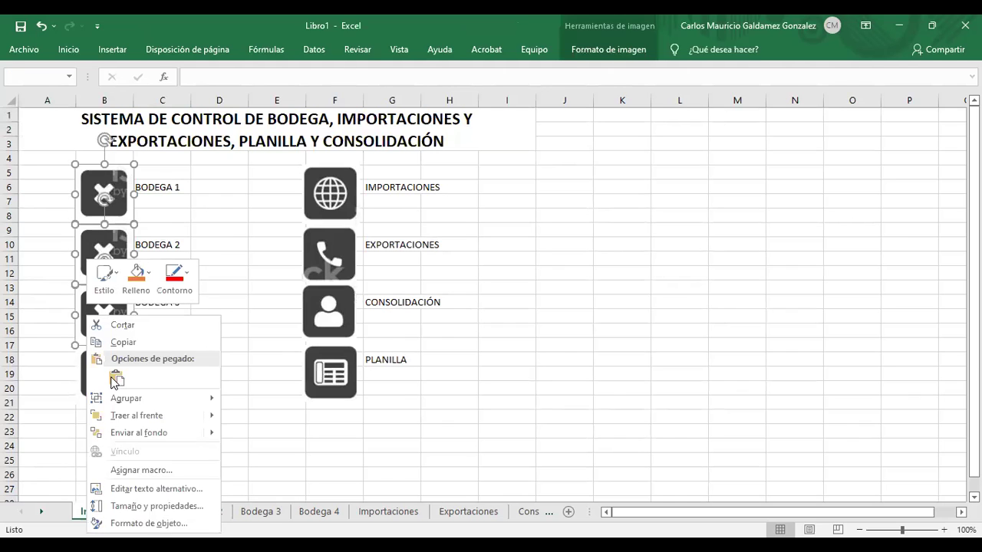
right_click(100, 380)
click(129, 188)
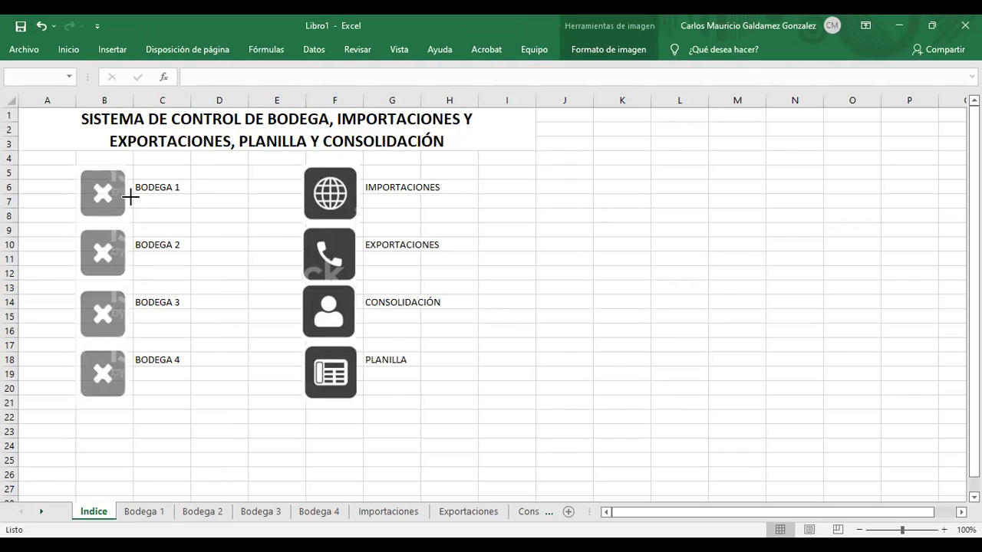
click(256, 254)
click(335, 193)
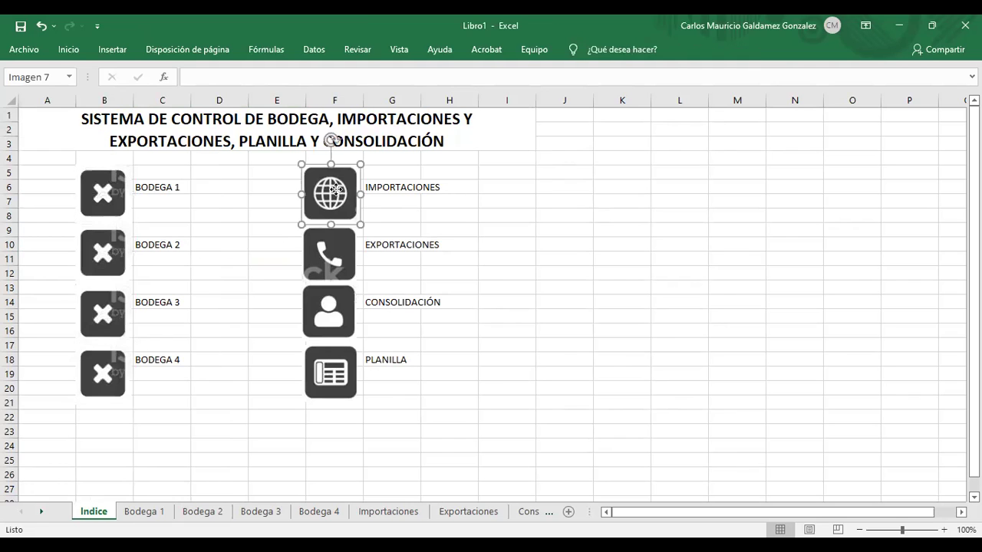
right_click(338, 192)
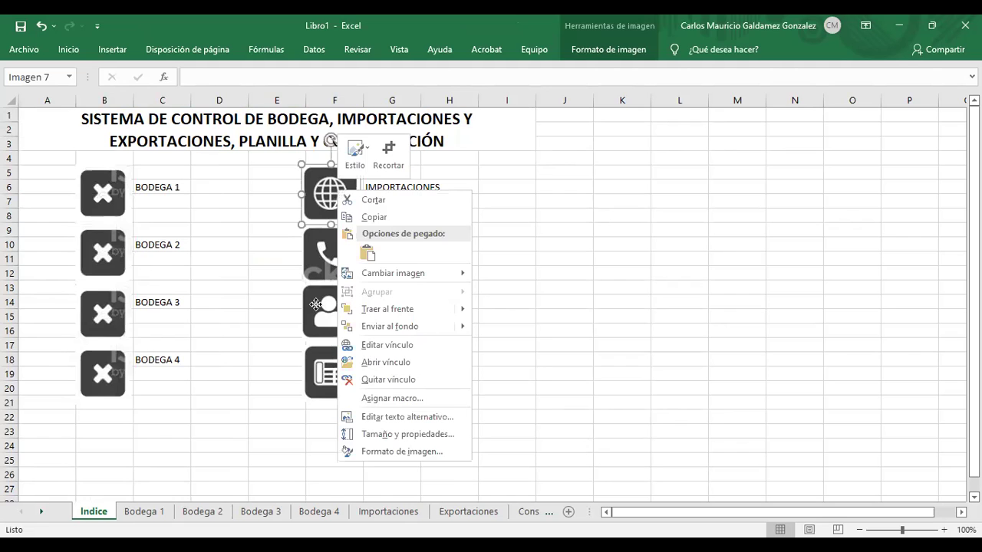
ctrl+click(310, 372)
right_click(310, 372)
right_click(310, 372)
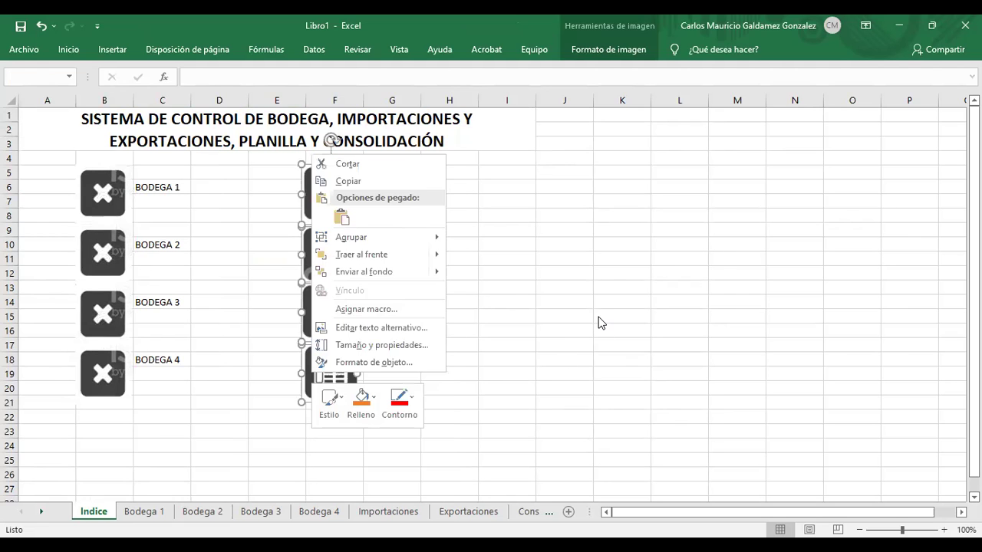
key(Escape)
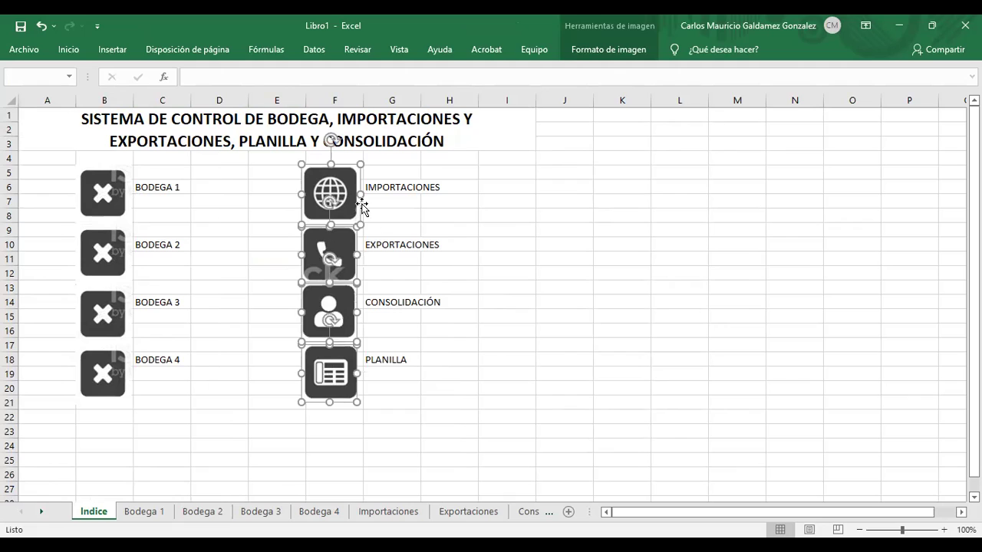
key(Escape)
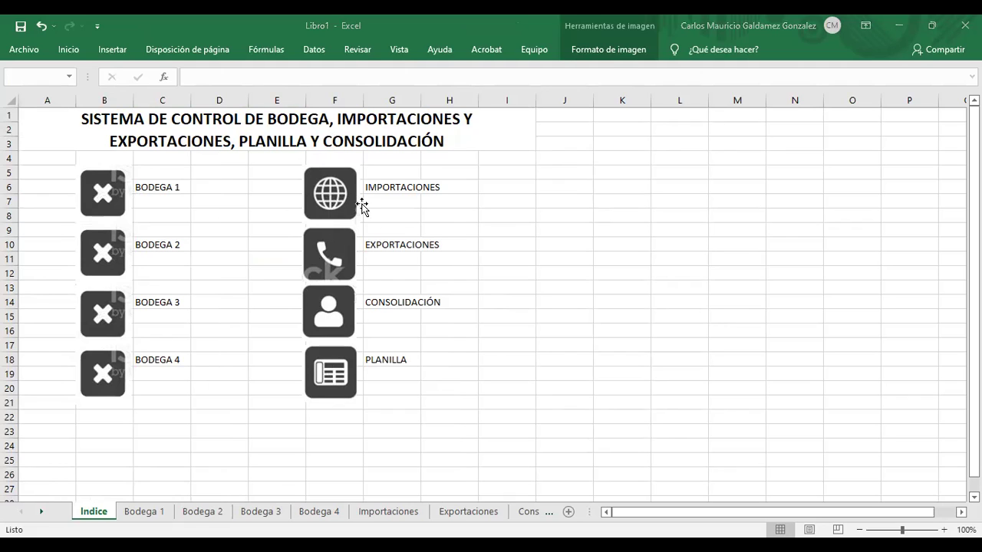
key(ctrl+z)
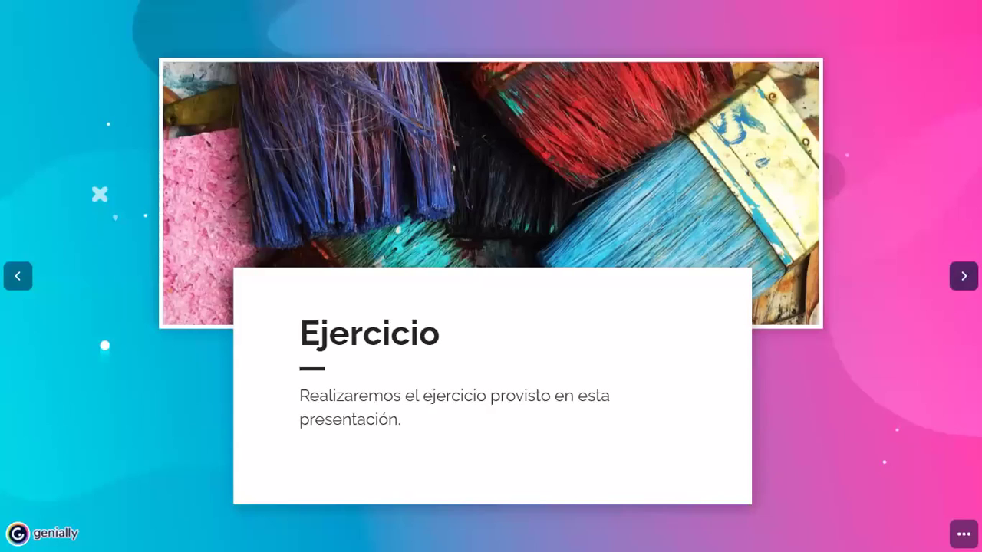
key(Right)
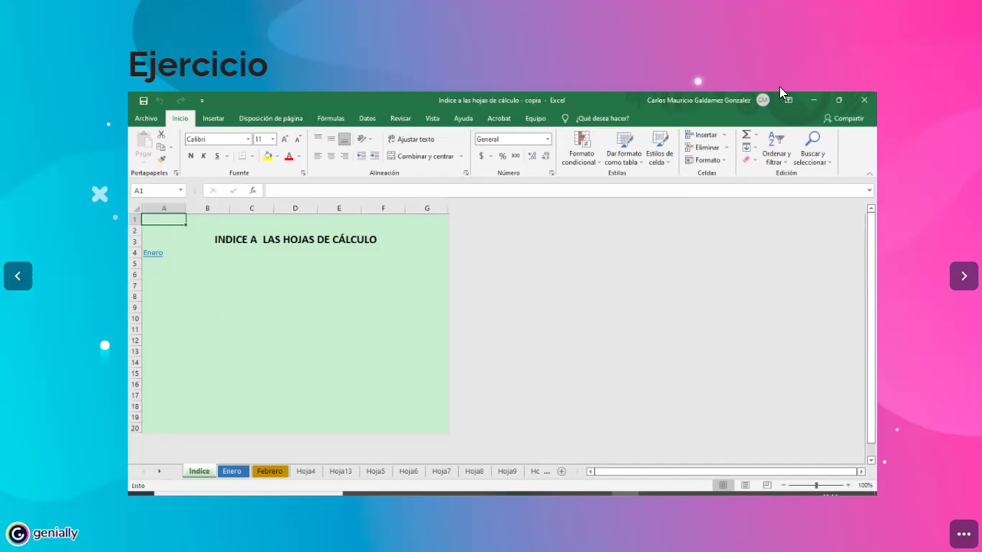
key(Right)
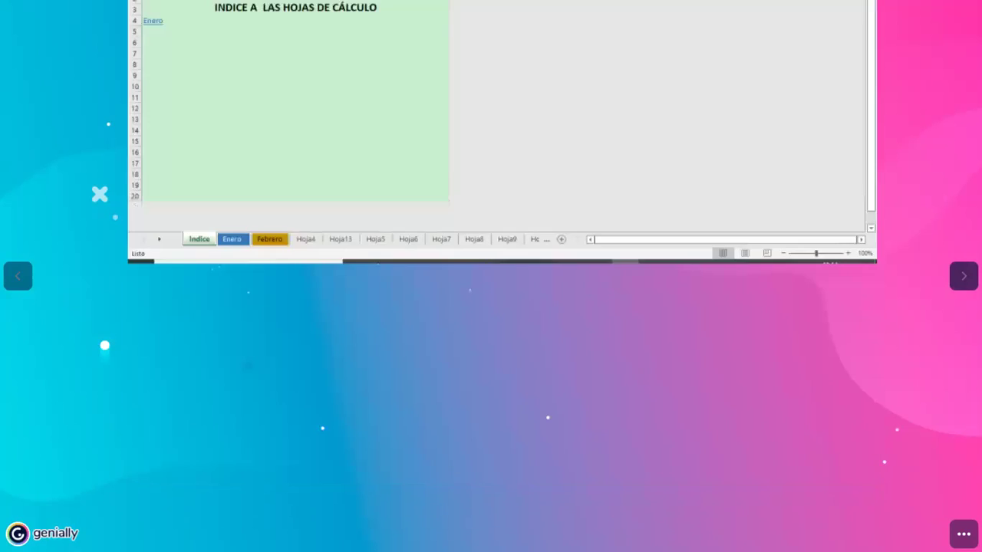